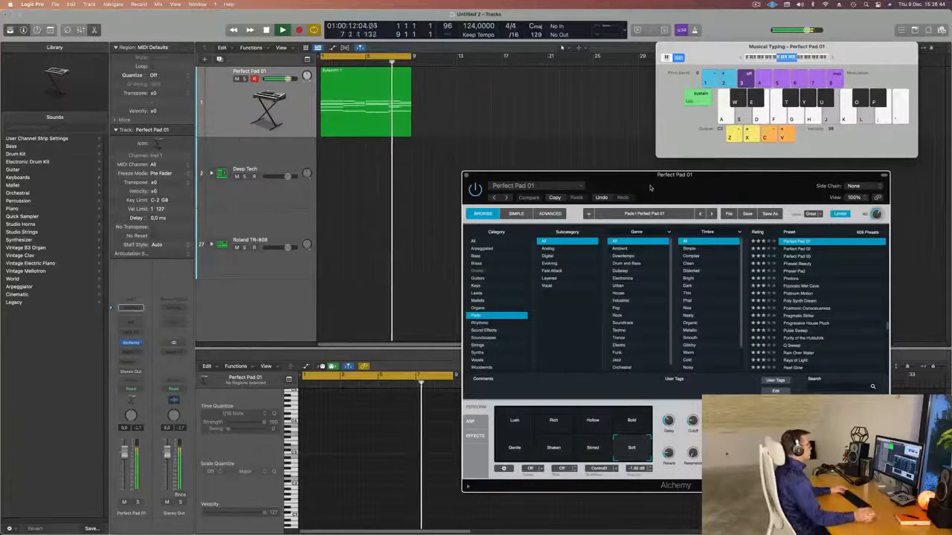
Select the region on the Perfect Pad 01 track and return the stopped playhead to the start
key(space)
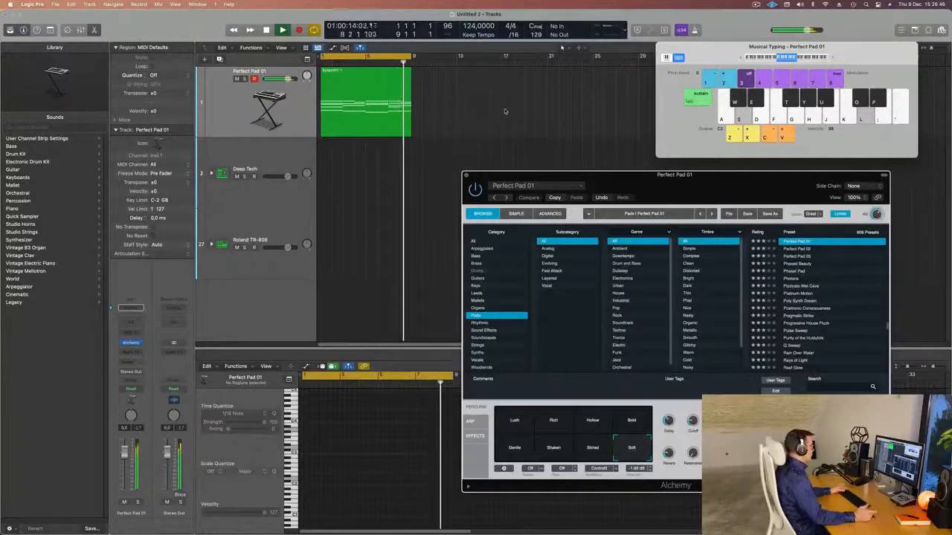
click(350, 99)
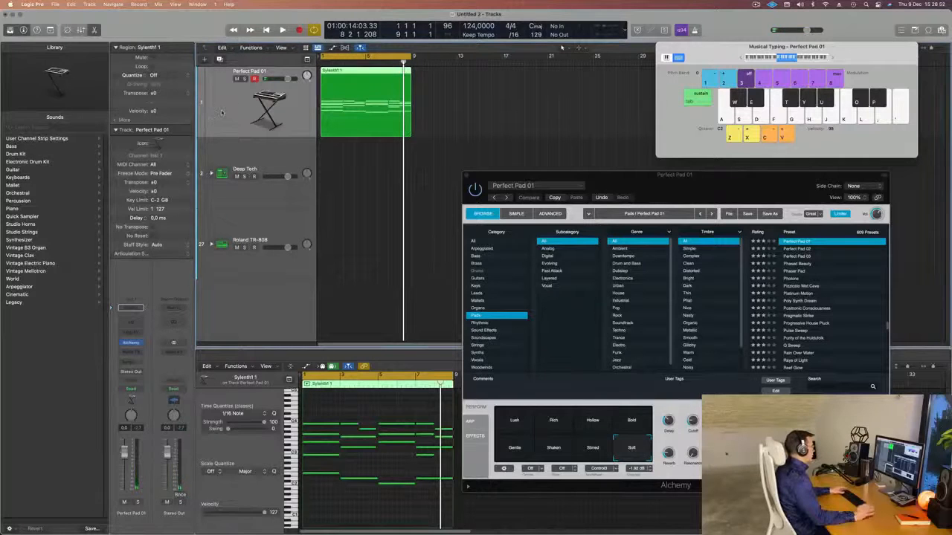
key(Return)
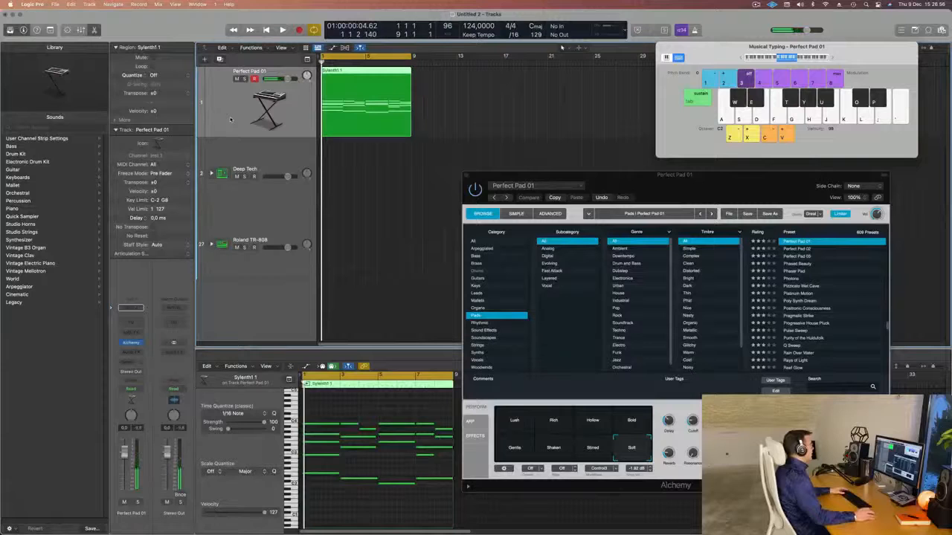
Expand the Deep Tech drum track and lower the Musical Typing octave to C1 to audition its kick
click(275, 171)
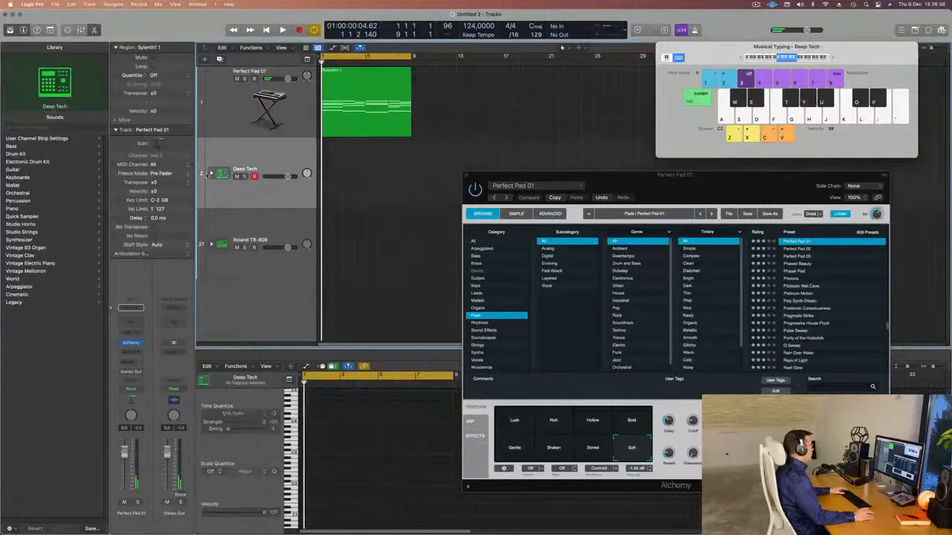
click(211, 174)
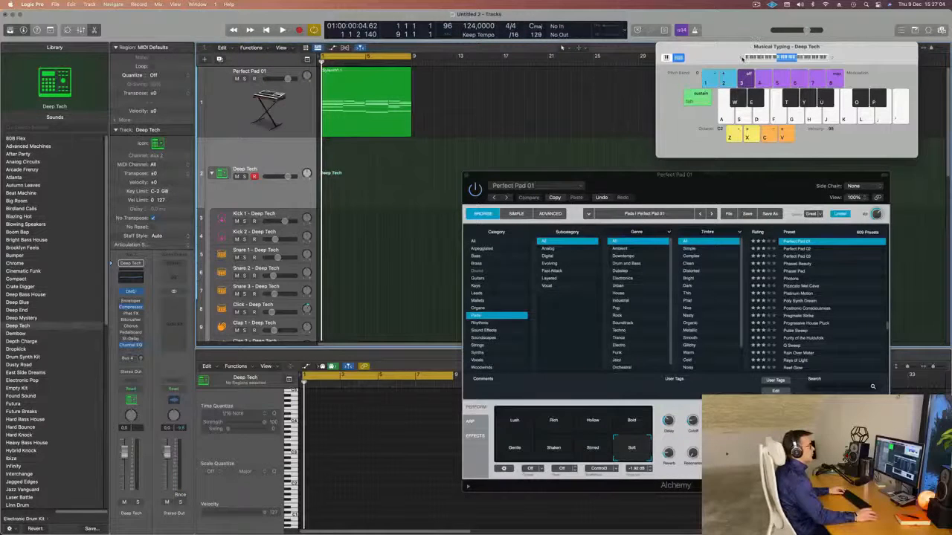
key(z)
key(a)
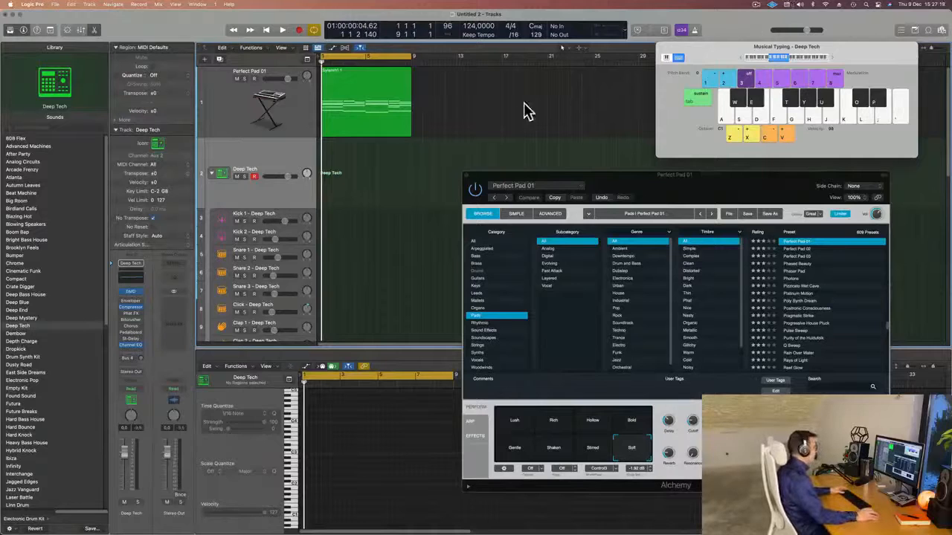
key(a)
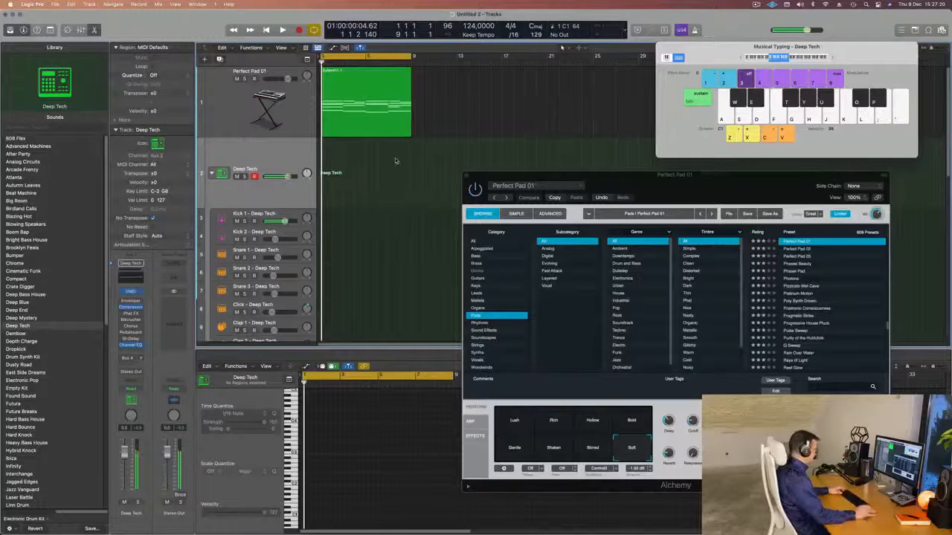
Record four kick hits in the first bar of the Deep Tech track
key(r)
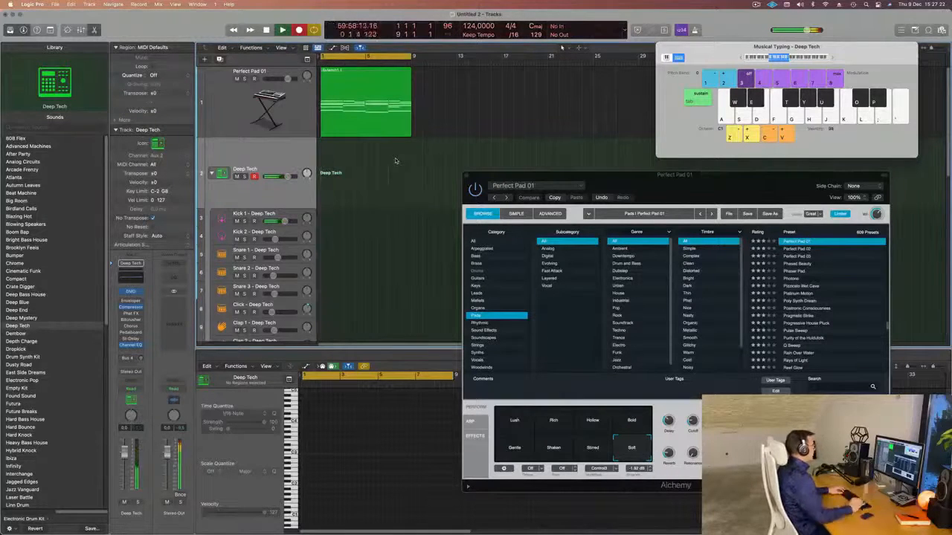
key(a)
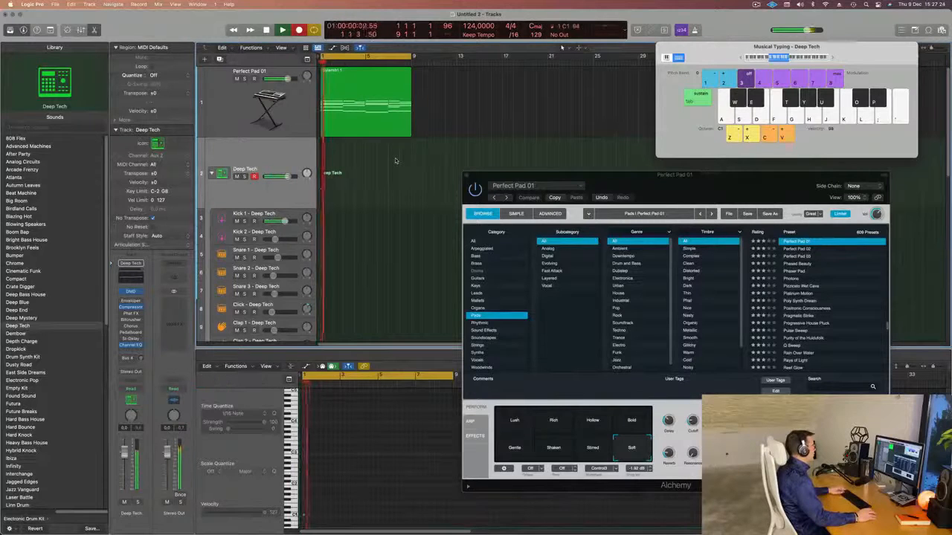
key(space)
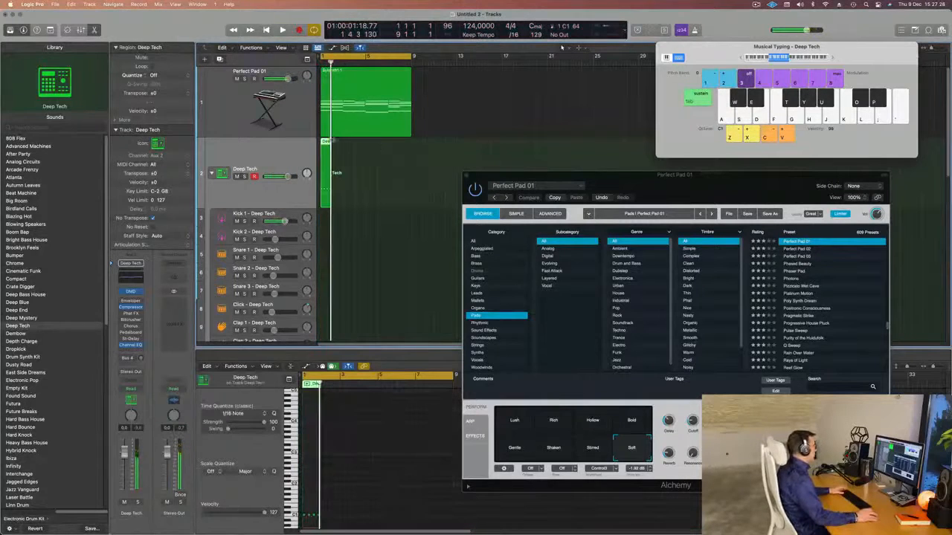
Move the recorded Deep Tech region onto the Kick 1 track and enlarge its notes in the piano roll
drag(325, 142, 325, 217)
key(space)
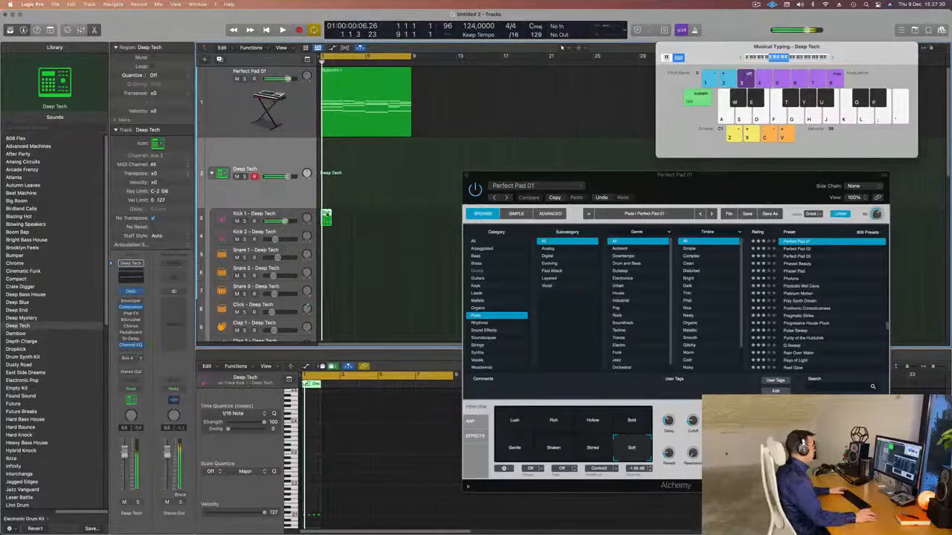
key(e)
key(e)
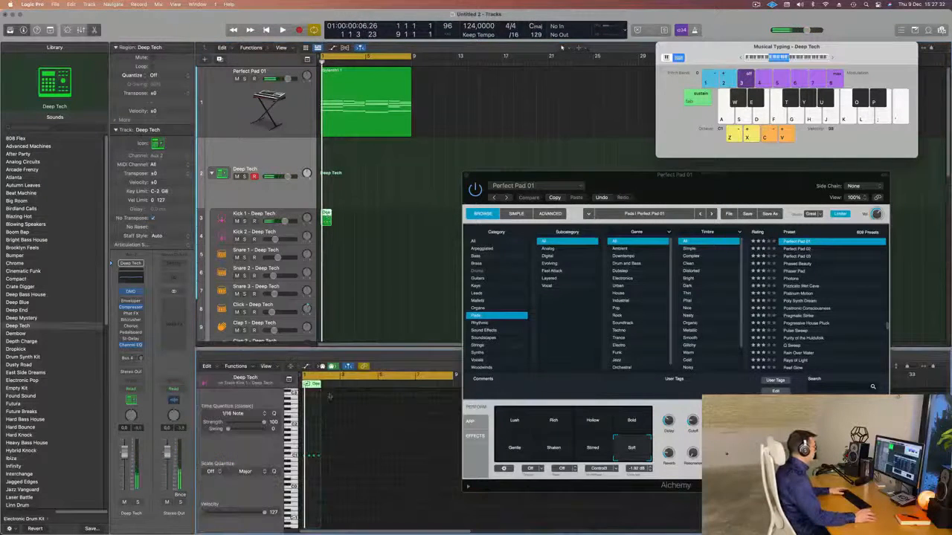
scroll(310, 467, up, 5)
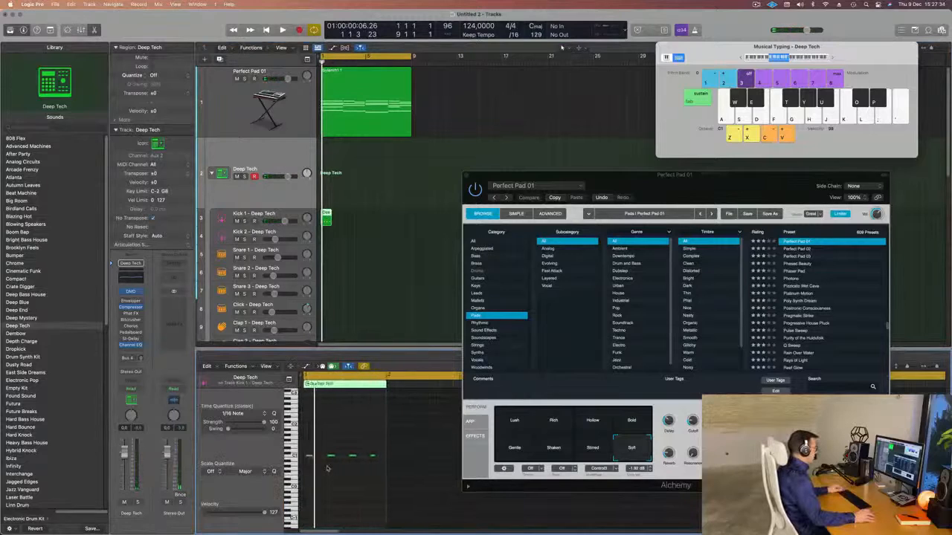
scroll(335, 471, up, 3)
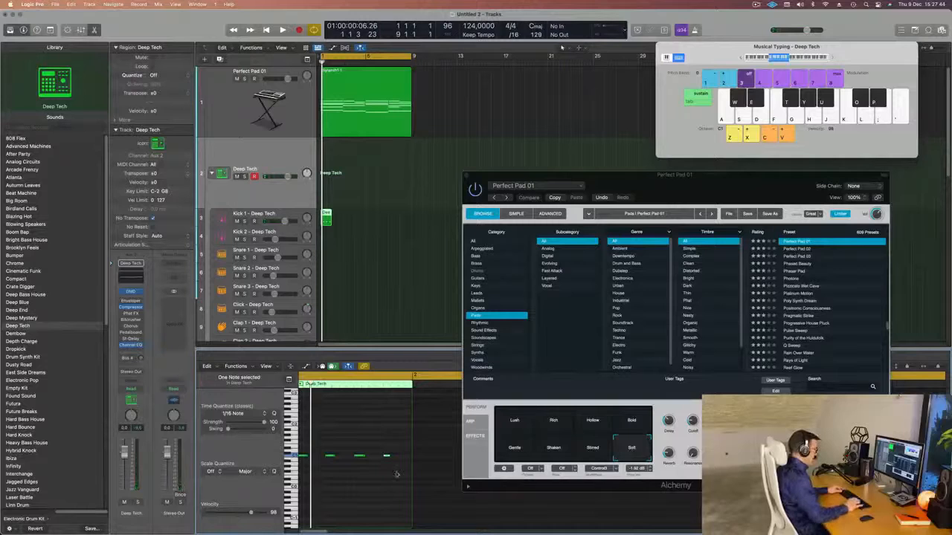
Play the kick together with the selected Perfect Pad 01 track and move the Alchemy window clear of the piano roll
key(space)
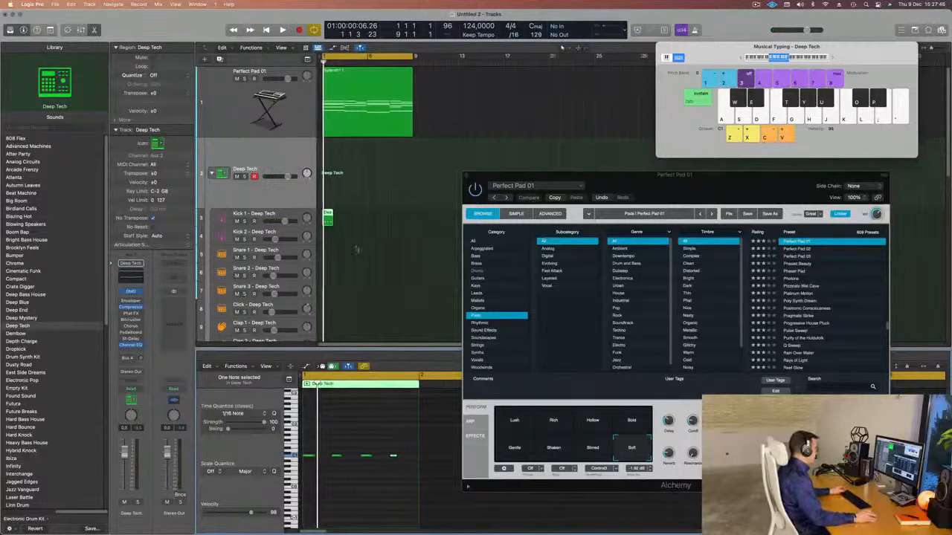
key(space)
click(290, 113)
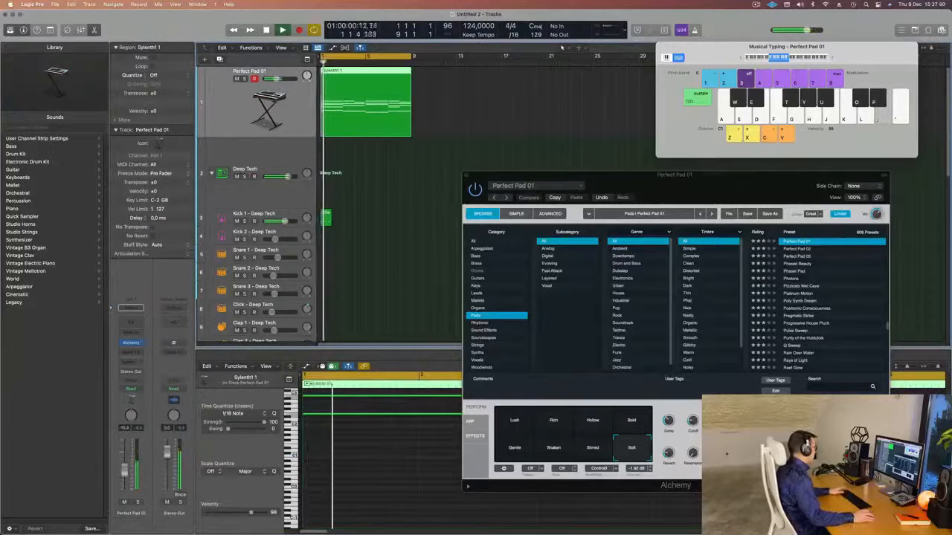
drag(661, 181, 675, 166)
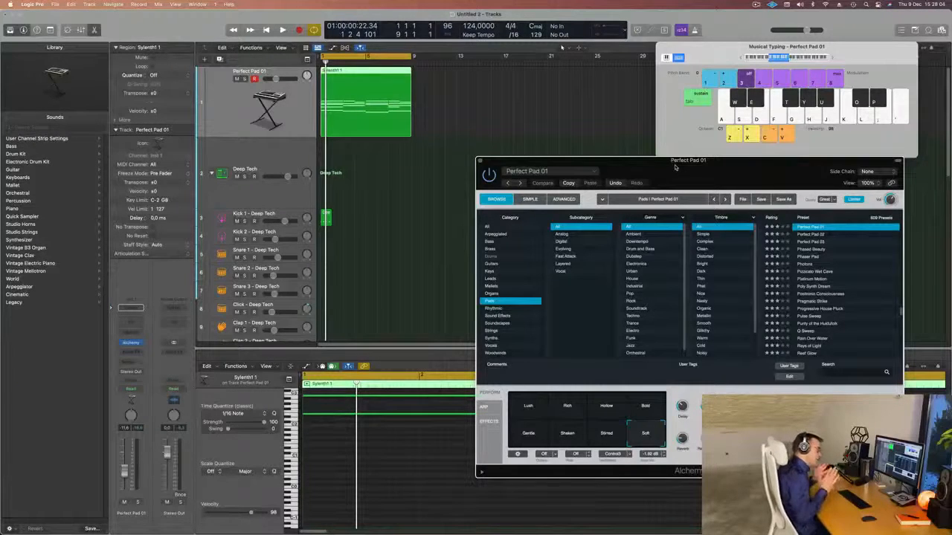
drag(676, 167, 684, 62)
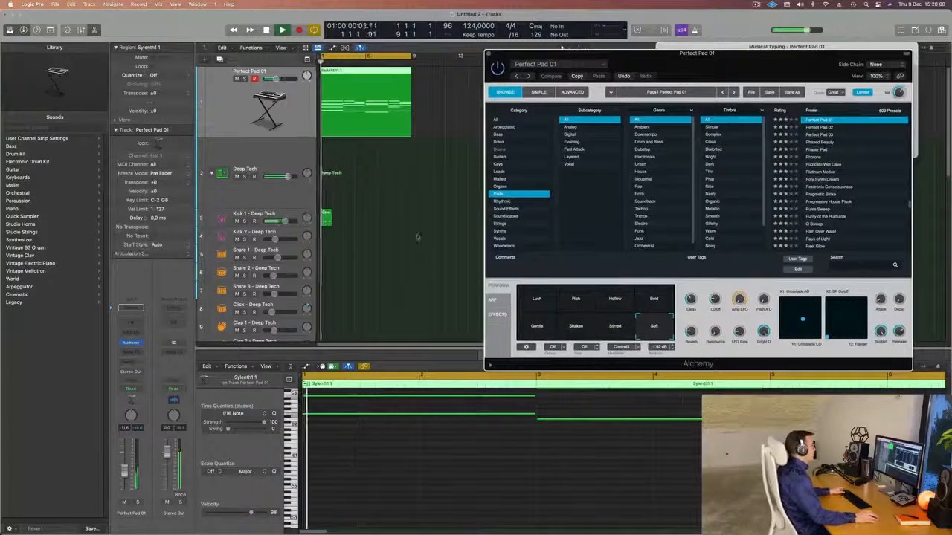
Transpose all four notes of the Kick 1 region to a lower pitch and play the result
click(326, 217)
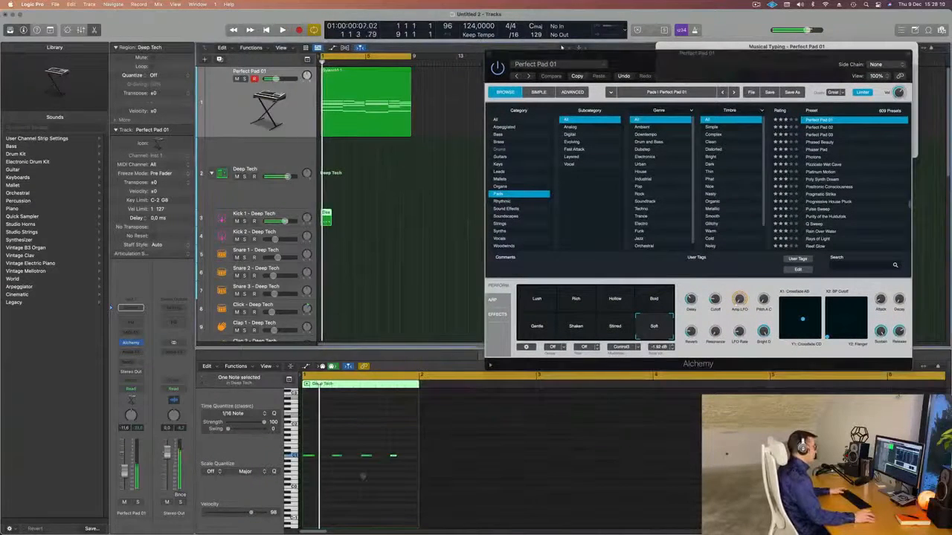
scroll(349, 486, right, 1)
scroll(327, 472, left, 1)
scroll(327, 470, up, 5)
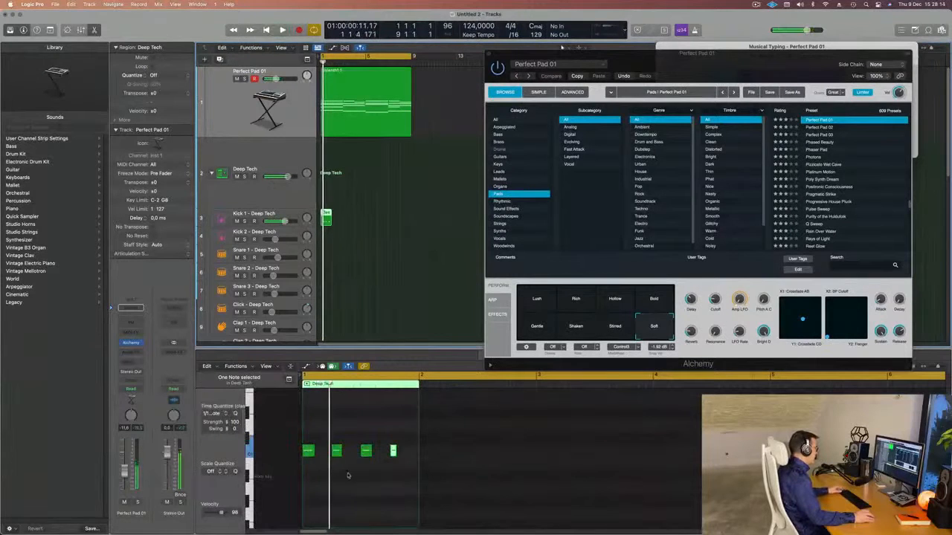
scroll(349, 478, down, 2)
drag(379, 447, 306, 472)
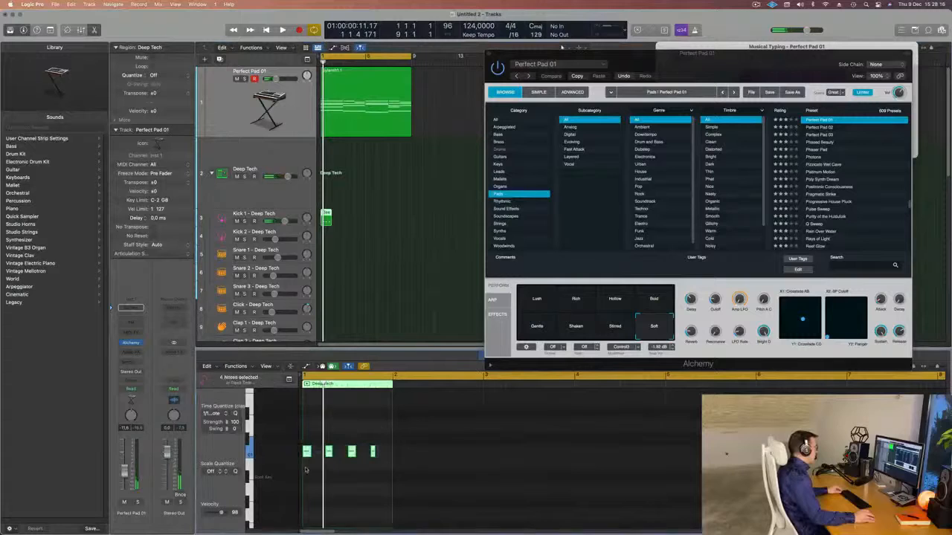
scroll(306, 470, down, 3)
drag(306, 397, 307, 495)
key(space)
scroll(317, 457, down, 2)
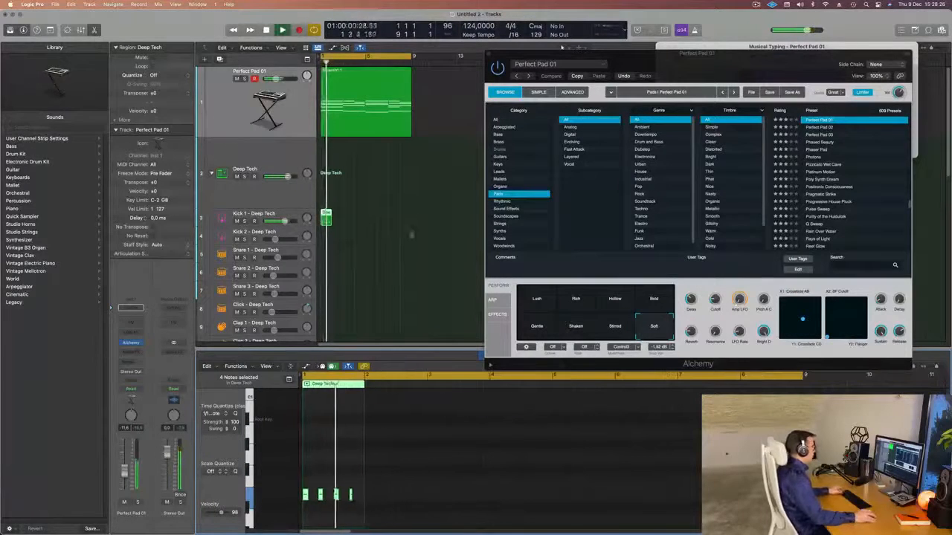
key(space)
Repeat the one-bar kick region seven times to fill bars 1 to 8 and return the playhead to the start
key(super+r)
key(super+r)
key(super+r)
key(super+r)
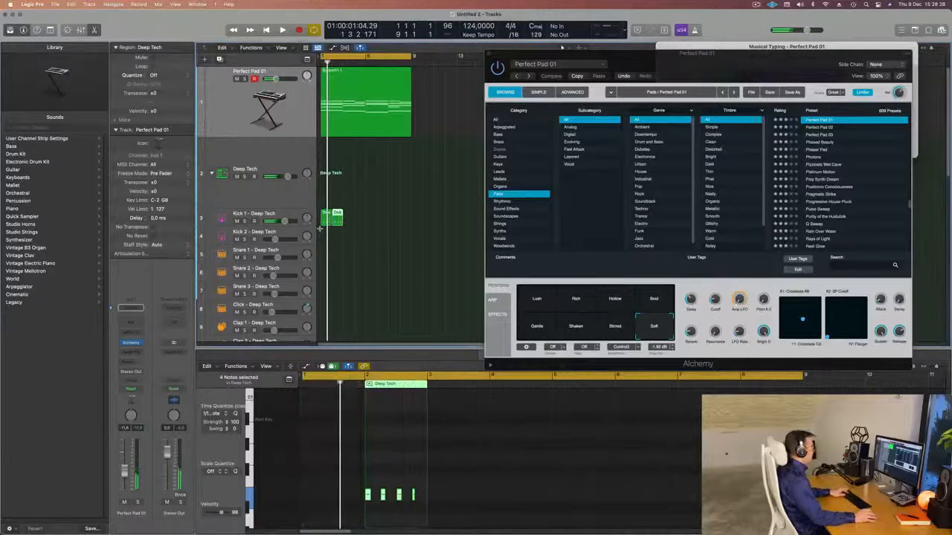
key(super+r)
key(super+r)
key(super+r)
key(Return)
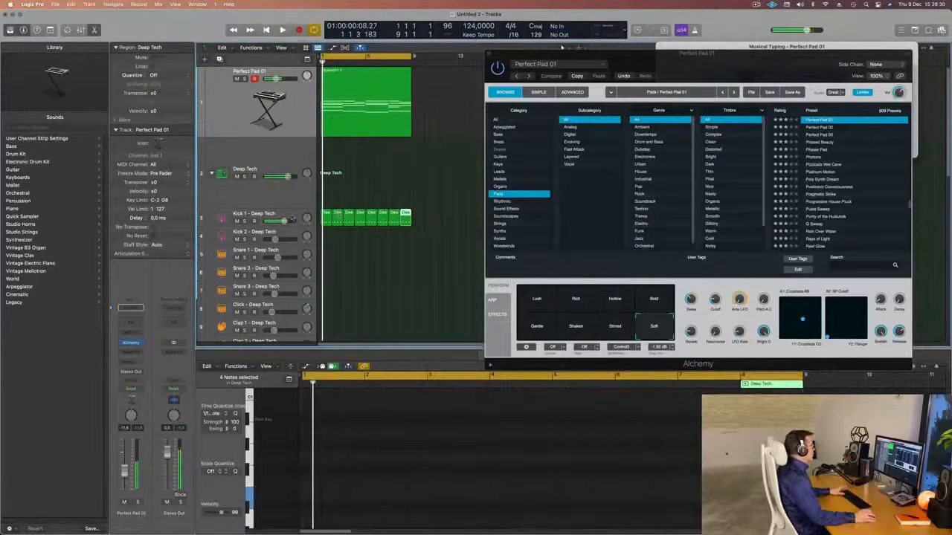
Select the Kick 1 track with all its regions and play the kick pattern against the pad
click(275, 215)
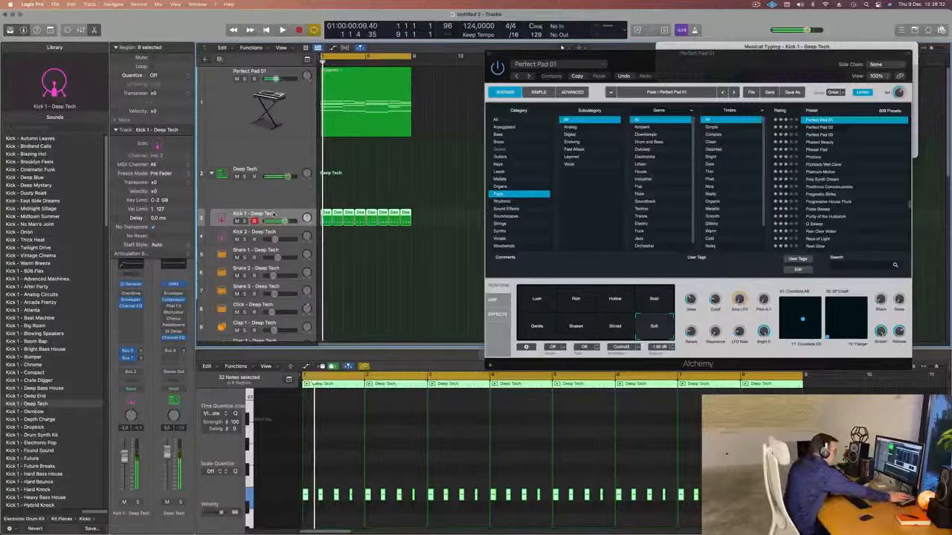
key(space)
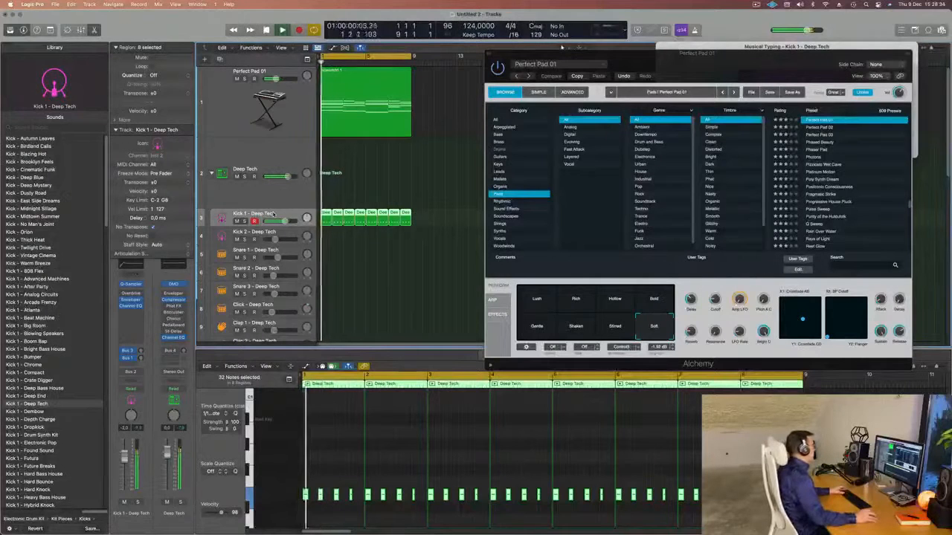
key(space)
key(space)
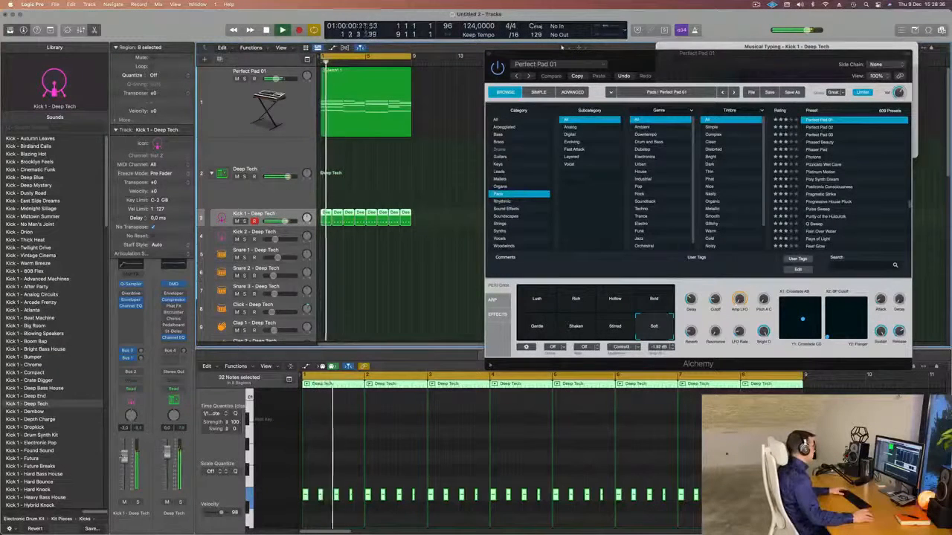
Lower the Cutoff of the Perfect Pad 01 sound in Alchemy while replaying the loop from the start
click(211, 128)
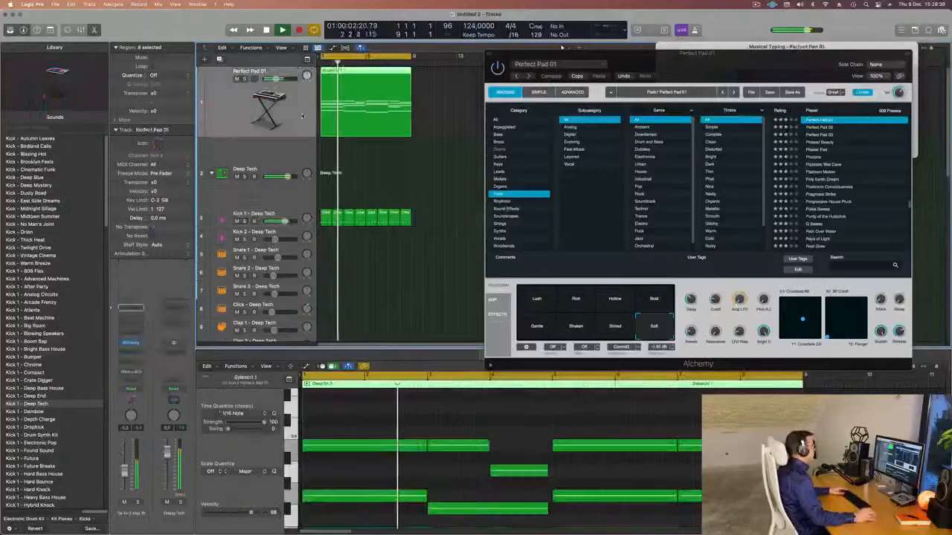
key(Return)
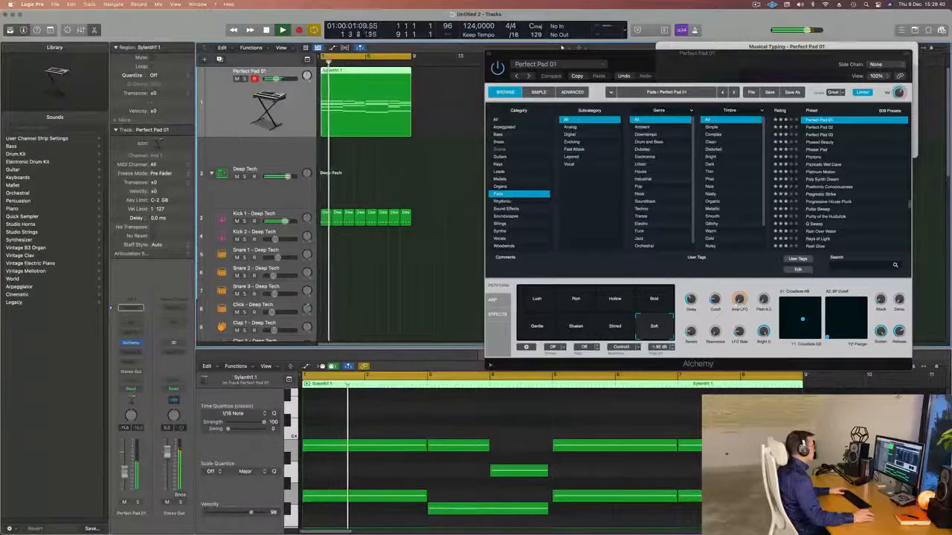
key(Return)
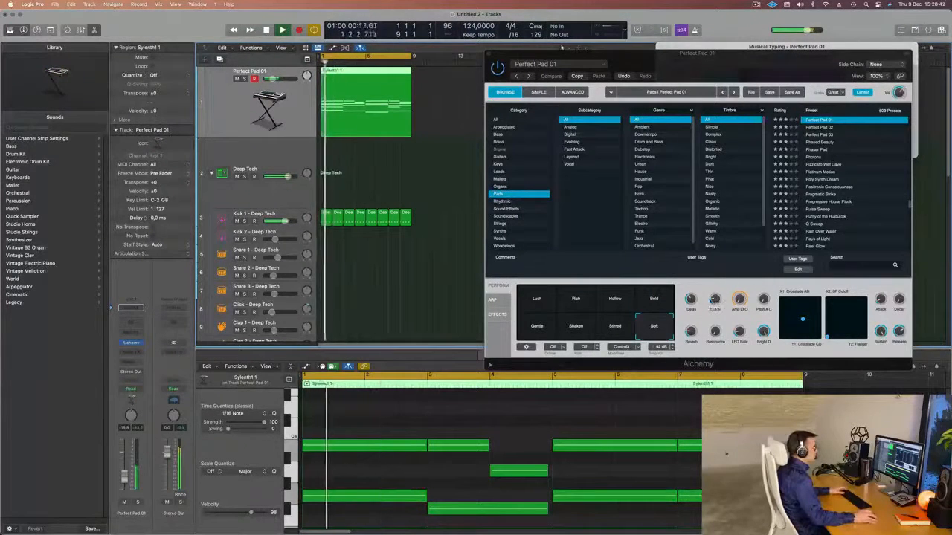
drag(713, 301, 711, 311)
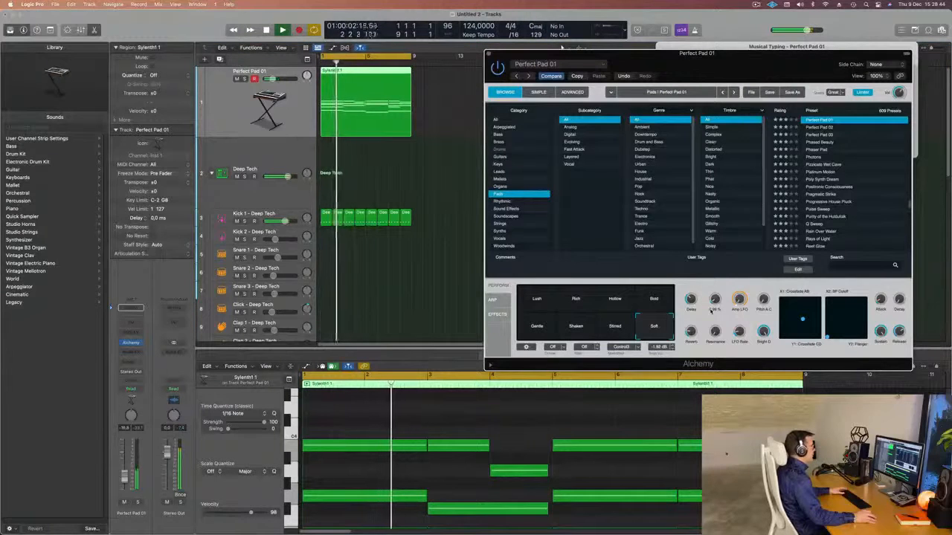
key(Return)
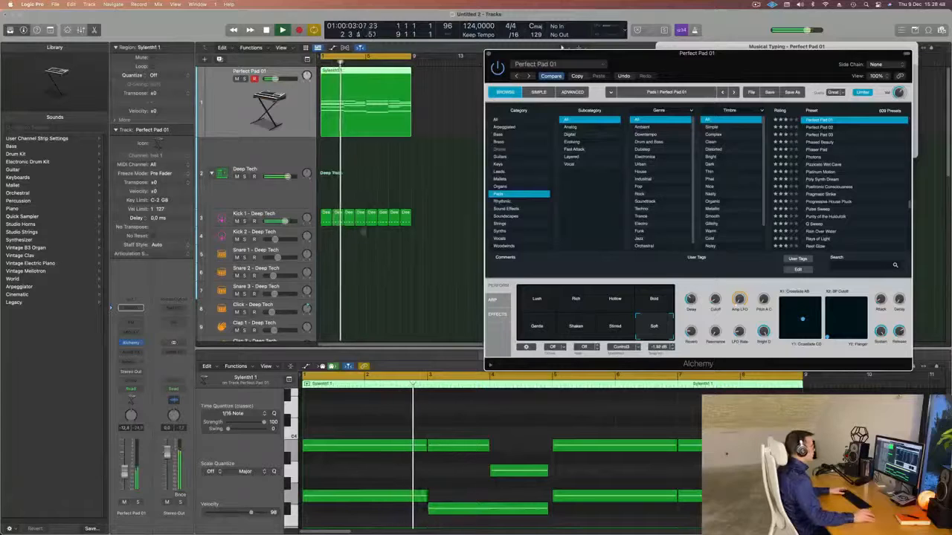
Close the Alchemy window and select the Kick 1 track while the loop plays from the start
drag(647, 57, 524, 83)
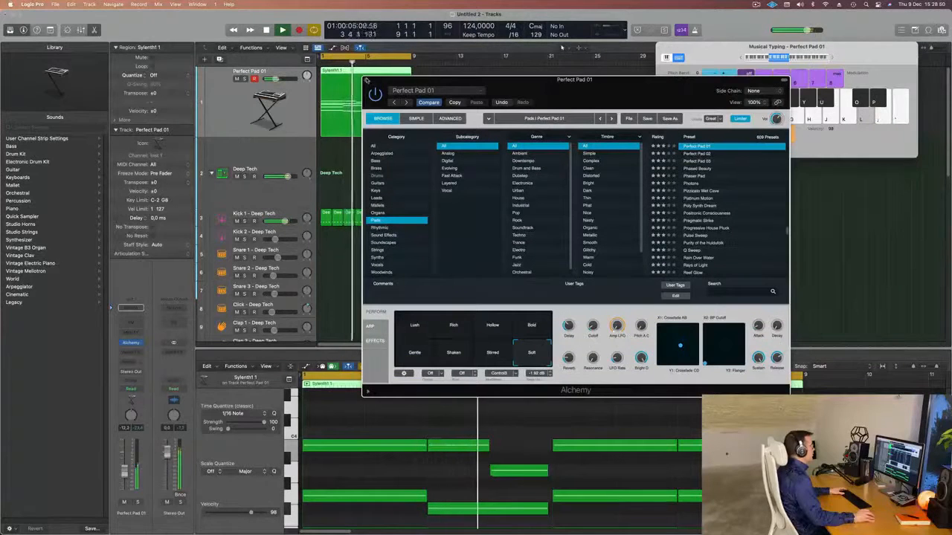
click(367, 80)
key(Return)
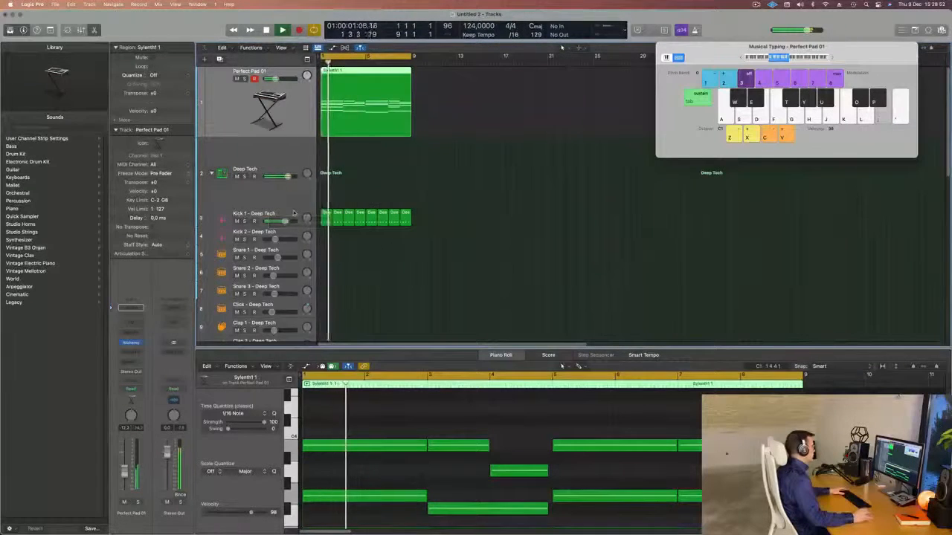
click(297, 212)
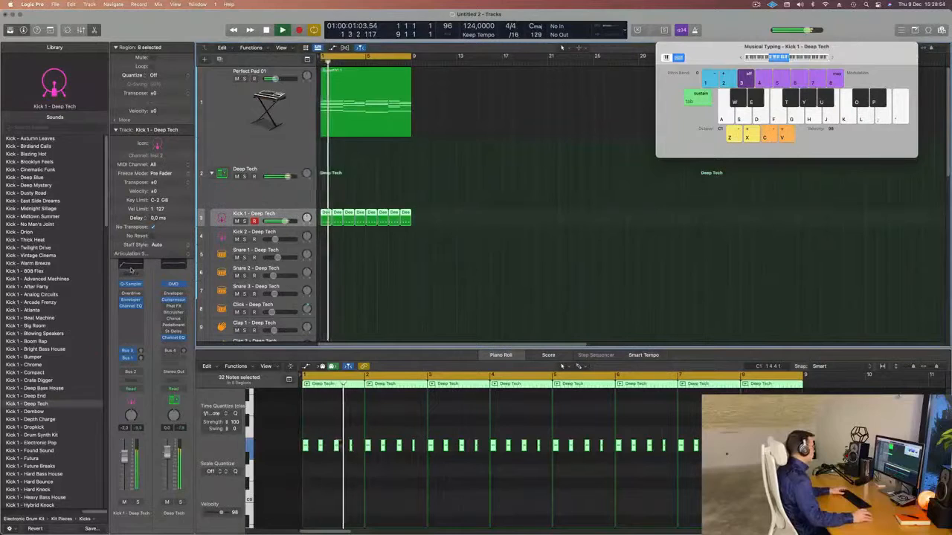
Cut Kick 1's high end in its Channel EQ with a -4.5 dB high shelf at 4120 Hz and close the EQ
click(125, 264)
key(Return)
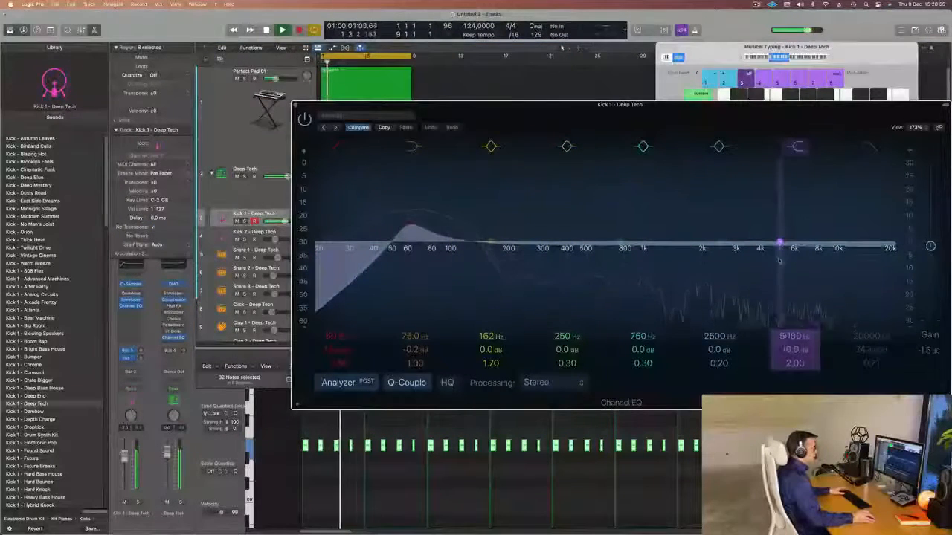
drag(785, 258, 761, 259)
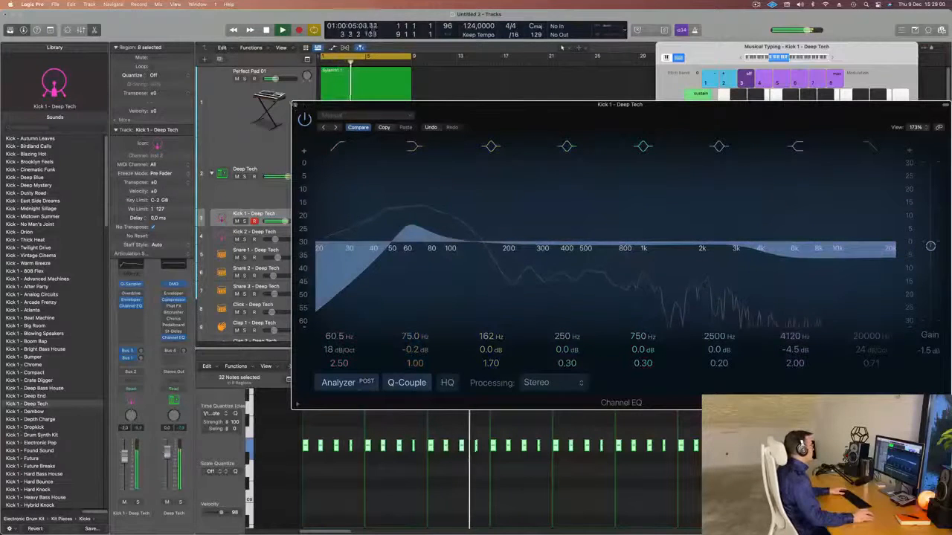
key(super+w)
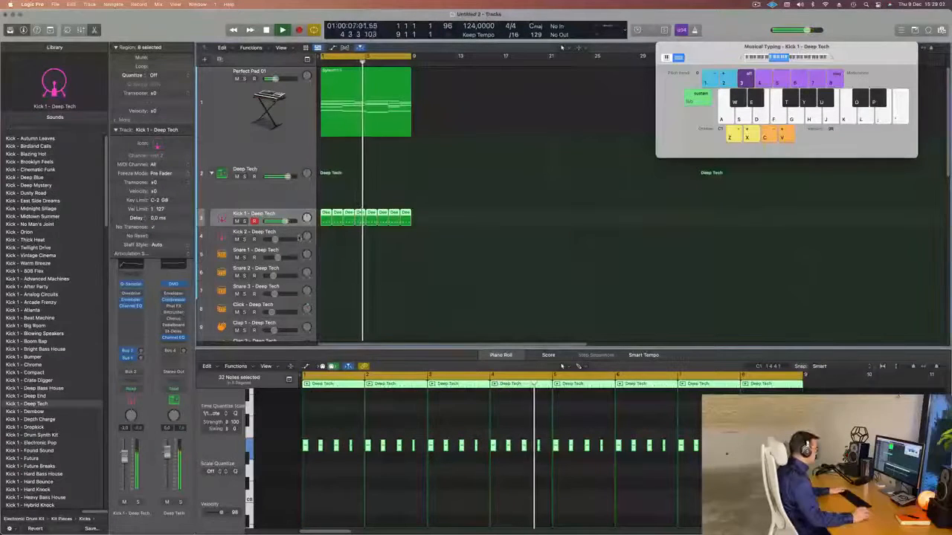
Copy the first Kick 1 region to bar 1 of the Hi-Hat Open track
scroll(447, 193, down, 3)
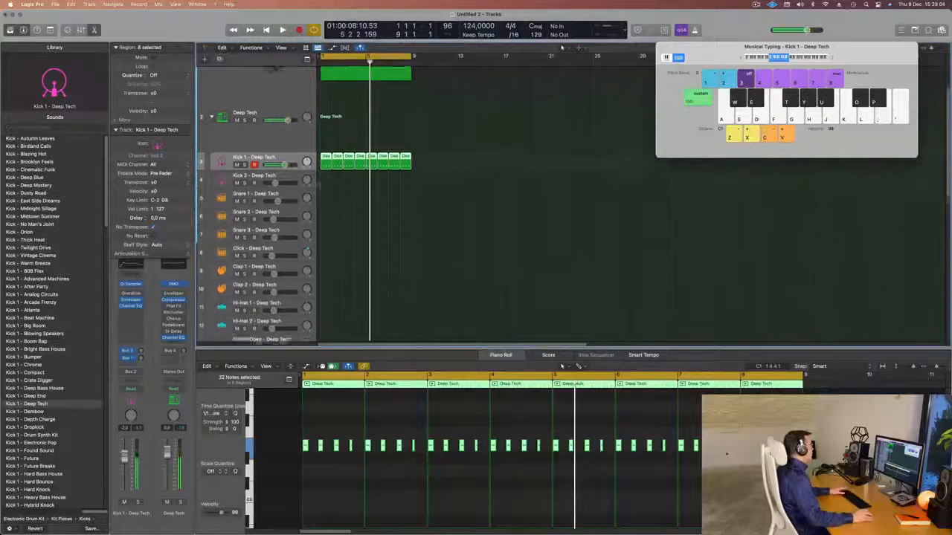
click(325, 145)
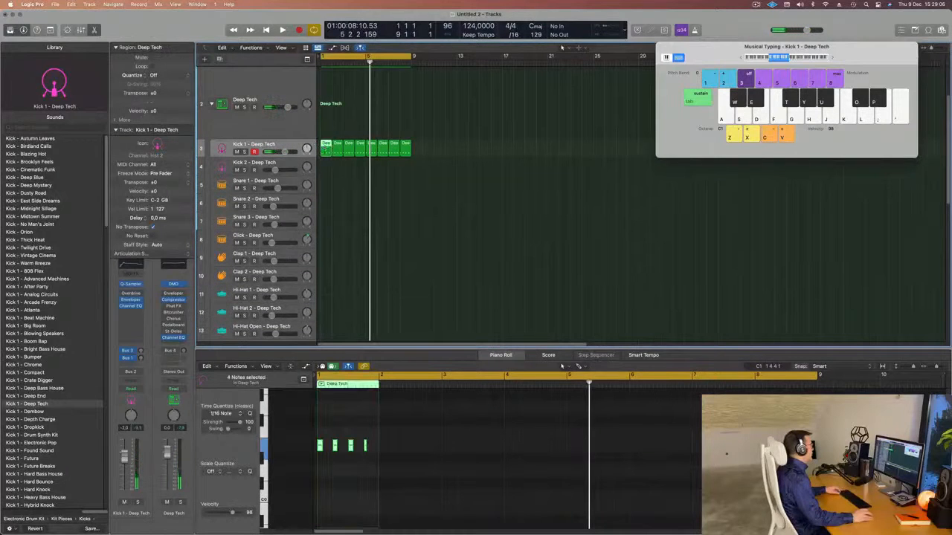
drag(325, 150, 320, 331)
Shift the four notes in the Hi-Hat Open region to the off-beats and audition them from the start
click(359, 434)
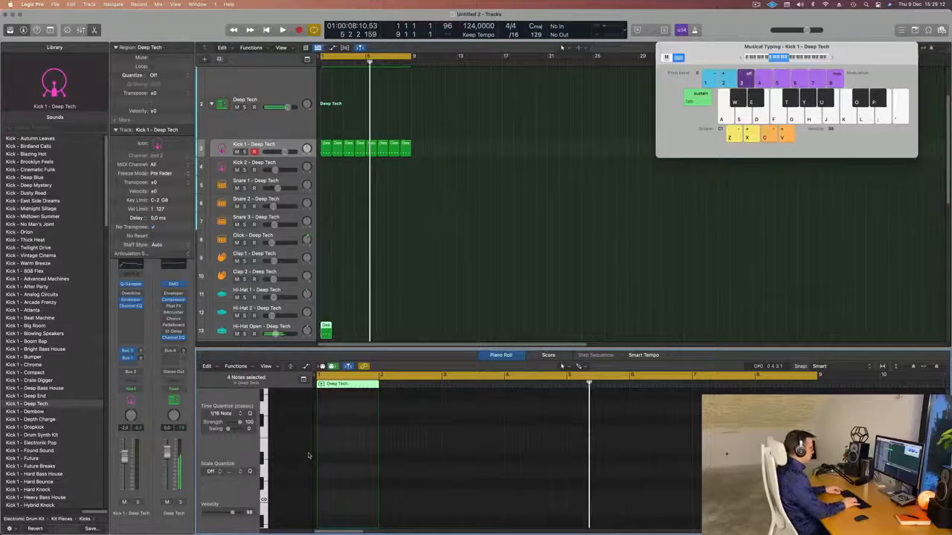
key(space)
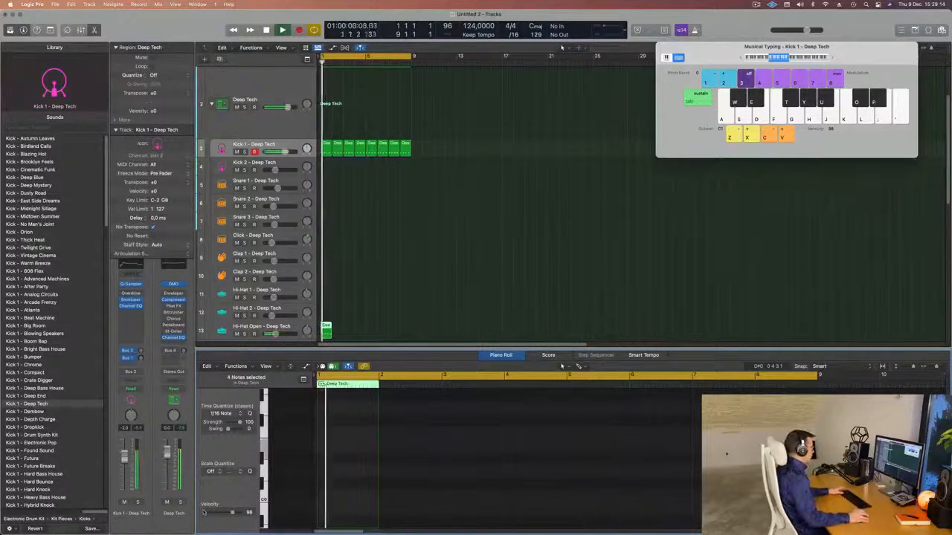
scroll(355, 439, up, 5)
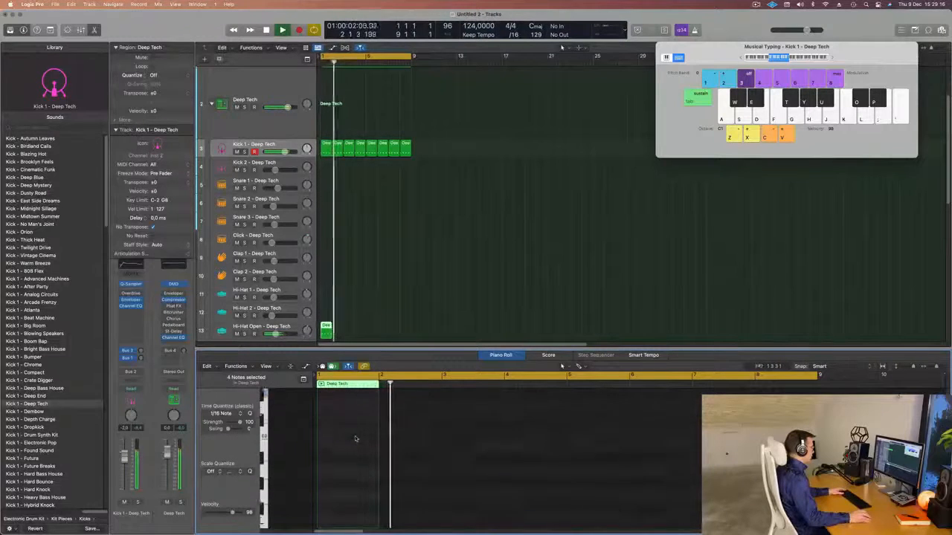
scroll(355, 439, down, 5)
key(space)
key(space)
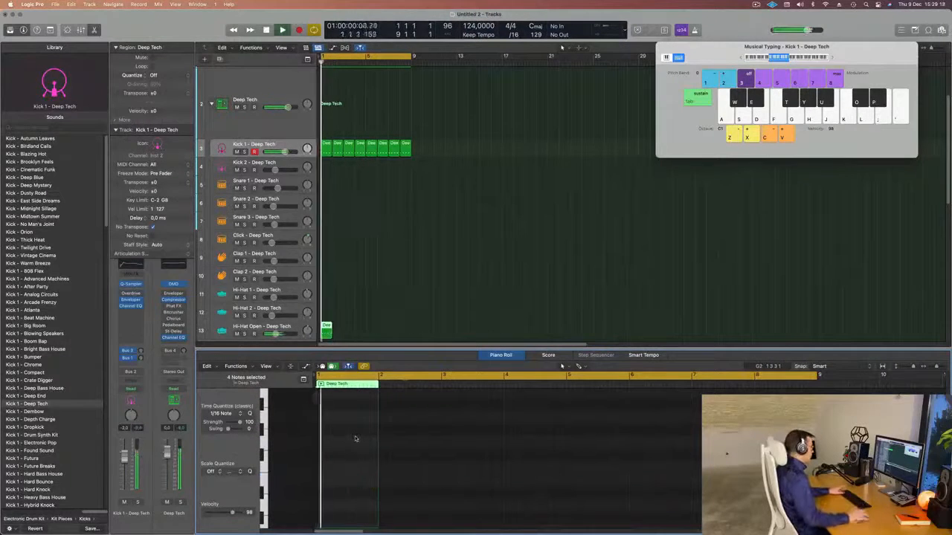
key(space)
Repeat the one-bar Hi-Hat Open region seven times to fill bars 1 to 8
drag(355, 328, 324, 340)
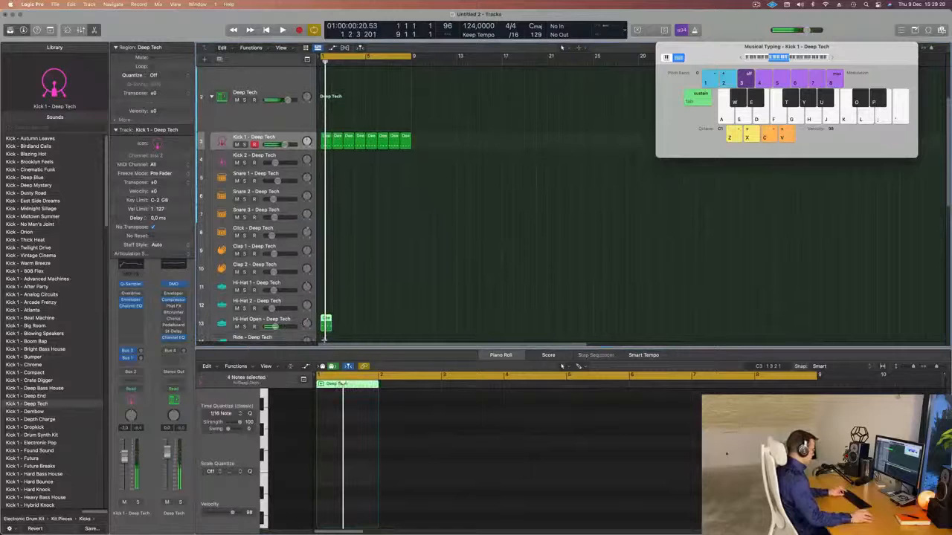
key(super+r)
key(super+r)
key(super+r)
key(super+r)
key(super+r)
key(super+r)
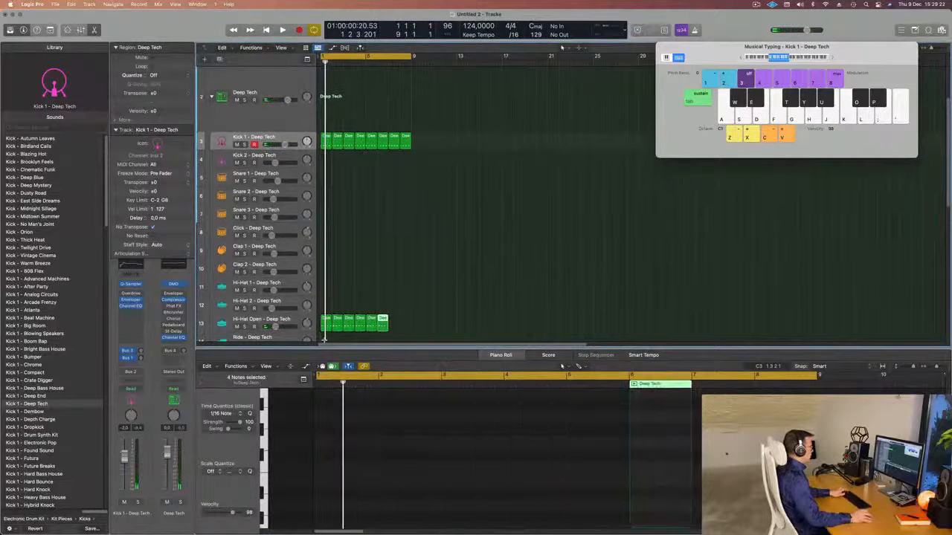
key(super+r)
Select the Hi-Hat Open track and lower its volume to about -16.4 dB while replaying the loop from the start
key(space)
click(291, 320)
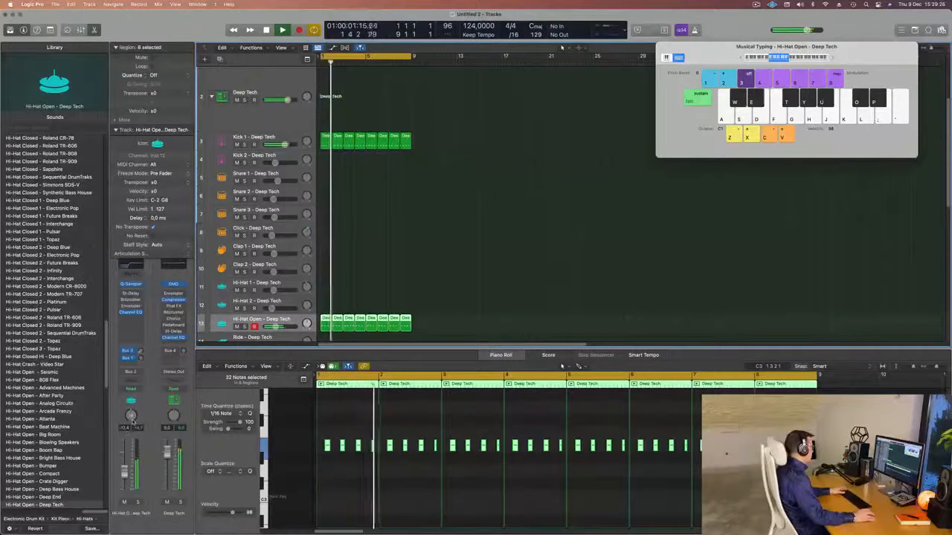
key(Return)
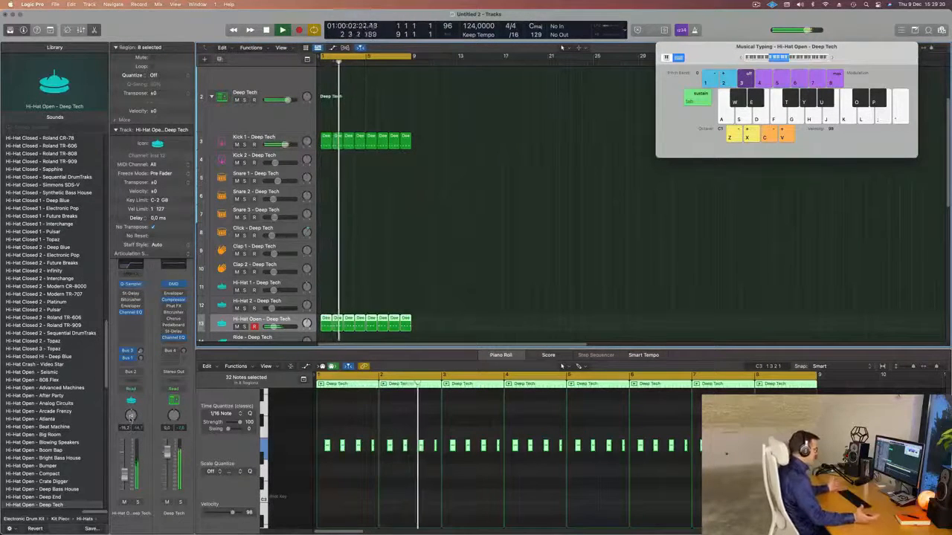
key(Return)
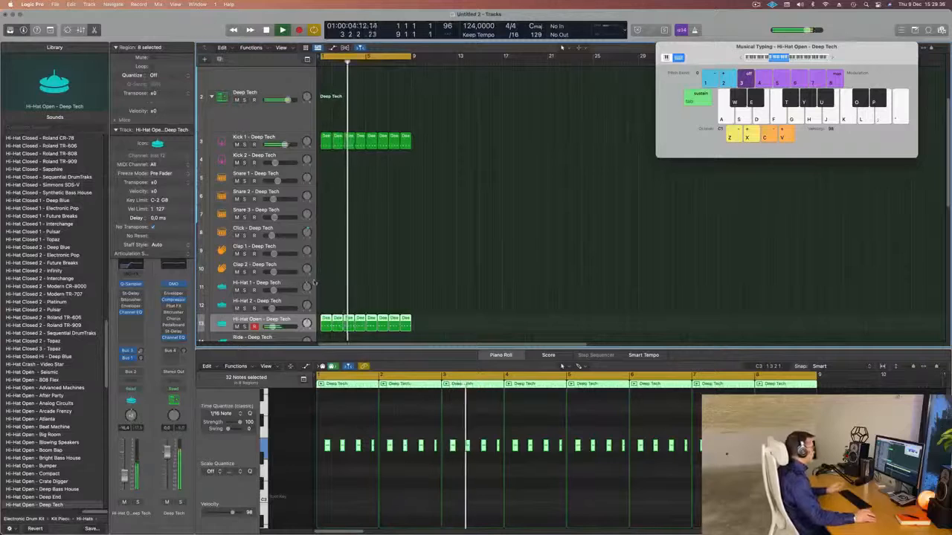
Stop playback and copy the first Kick 1 region to bar 1 of the Clap 1 track
scroll(450, 285, down, 1)
scroll(449, 284, down, 1)
key(space)
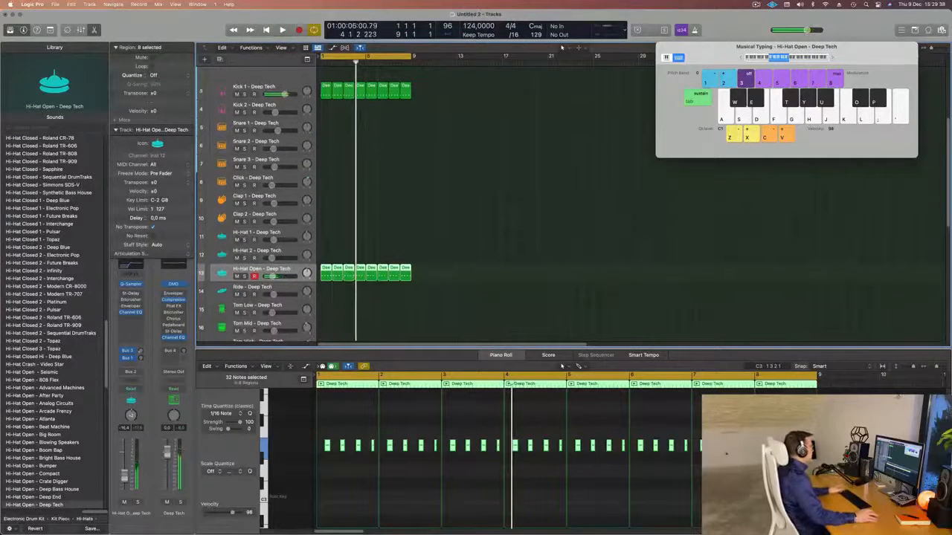
click(325, 89)
drag(325, 89, 324, 200)
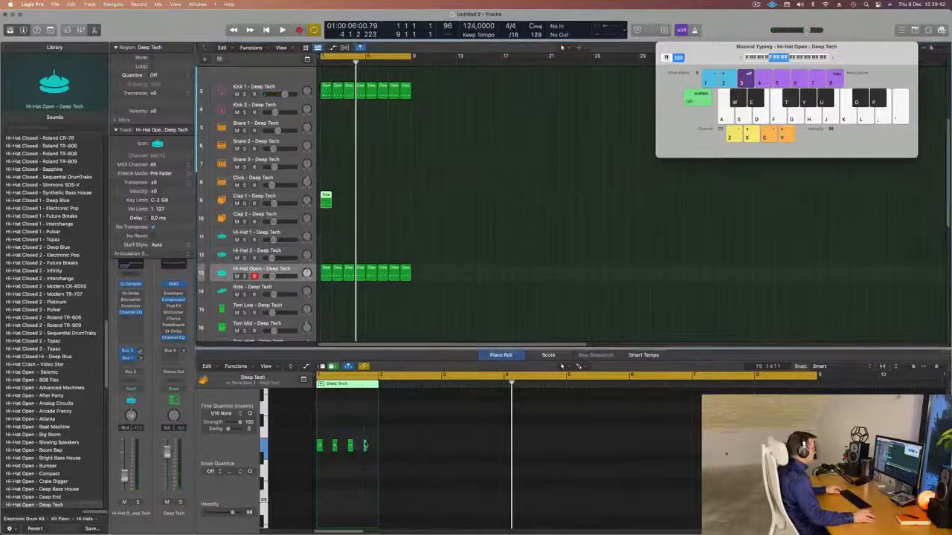
Delete all notes except the one on beat 1 in the Clap 1 region and play the loop
drag(335, 463, 335, 463)
key(Delete)
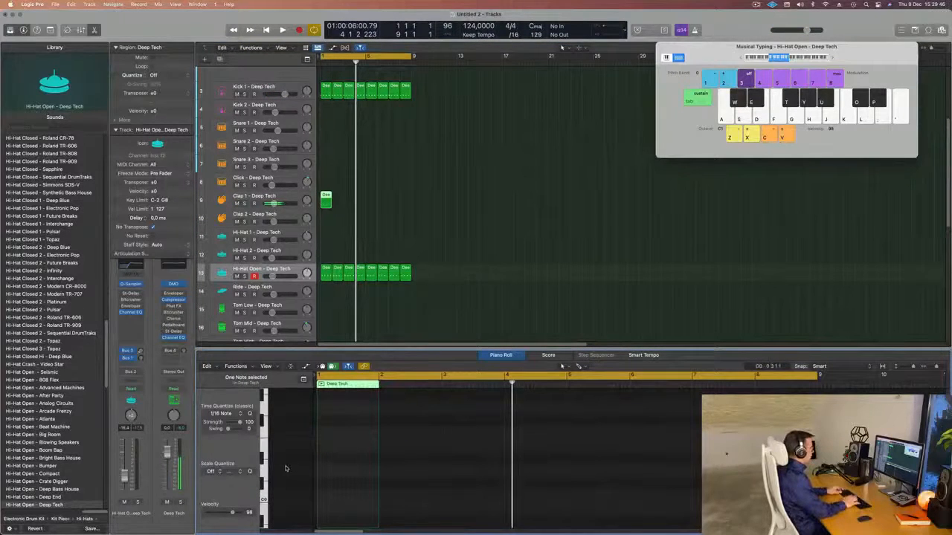
key(space)
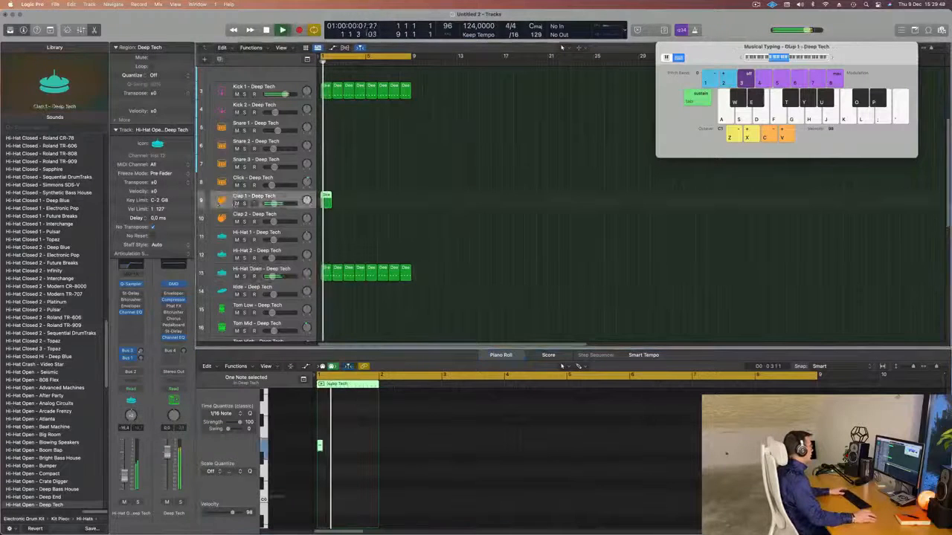
Adjust the Bus 1 delay send level of the Clap 1 track while replaying the loop
key(space)
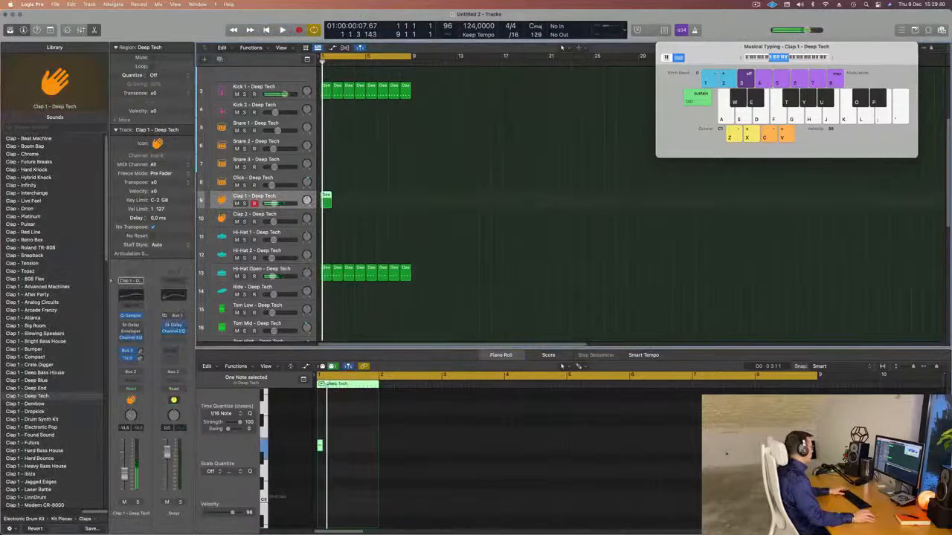
key(space)
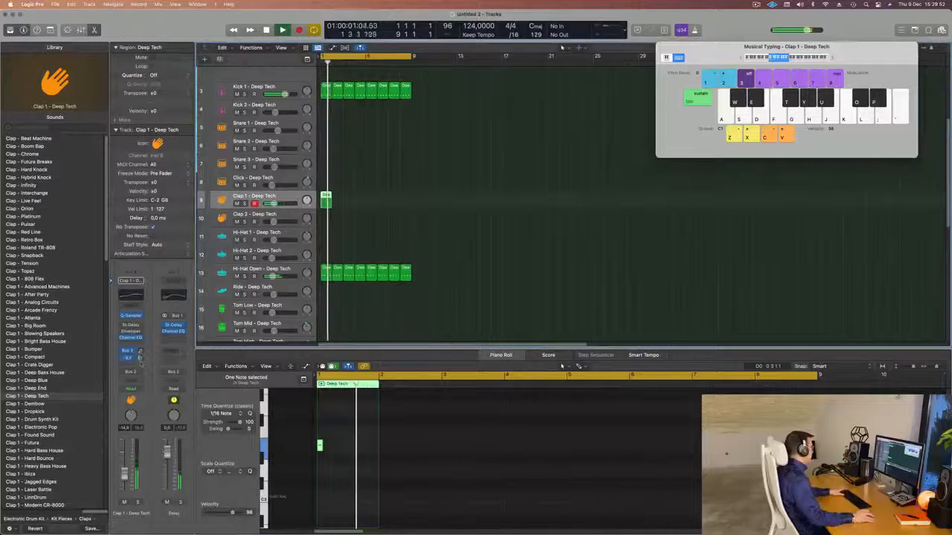
drag(141, 360, 141, 364)
key(space)
key(space)
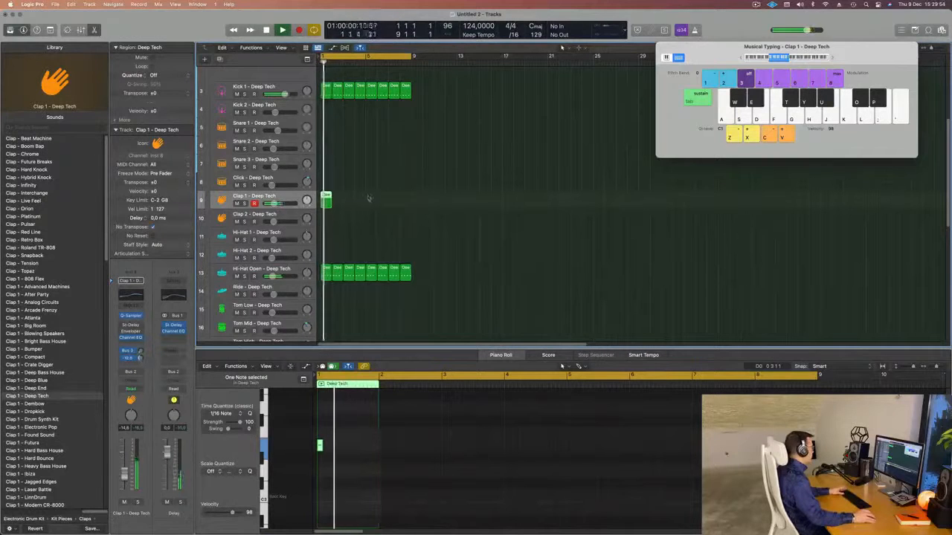
Repeat the one-bar Clap 1 region seven times to fill bars 1 to 8
drag(391, 188, 328, 218)
key(super+r)
key(super+r)
key(super+r)
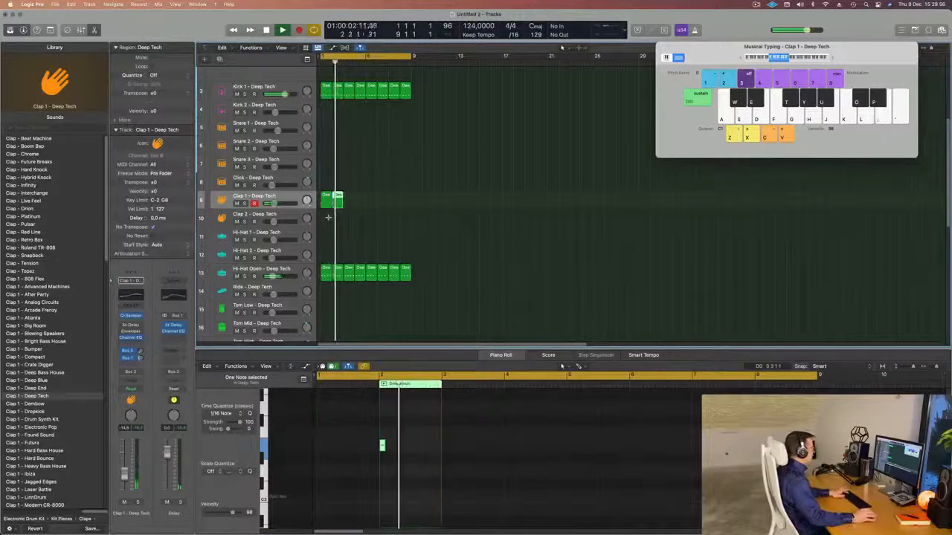
key(super+r)
key(super+r)
key(super+r)
key(super+r)
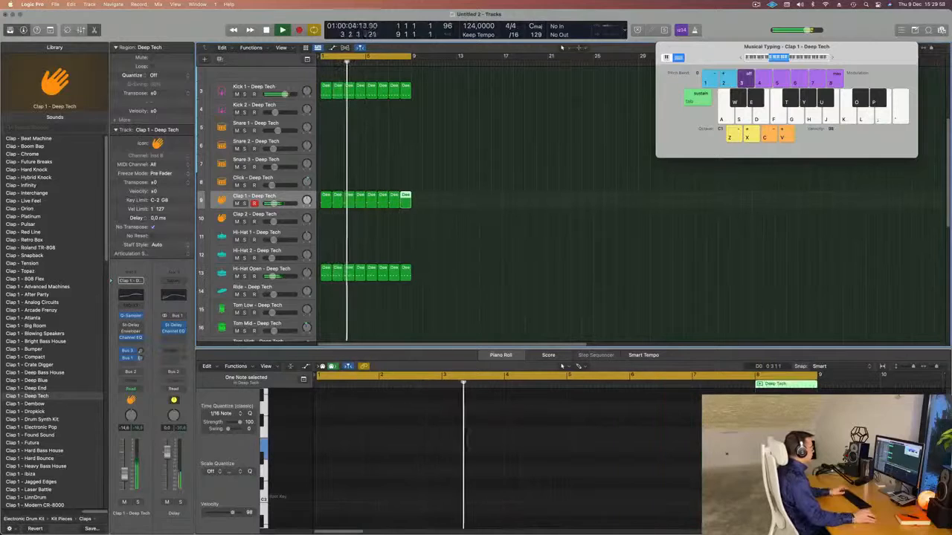
Select all Clap 1 regions and lower the track's volume to about -17.6 dB while replaying the loop from the start
click(335, 166)
key(space)
key(space)
key(space)
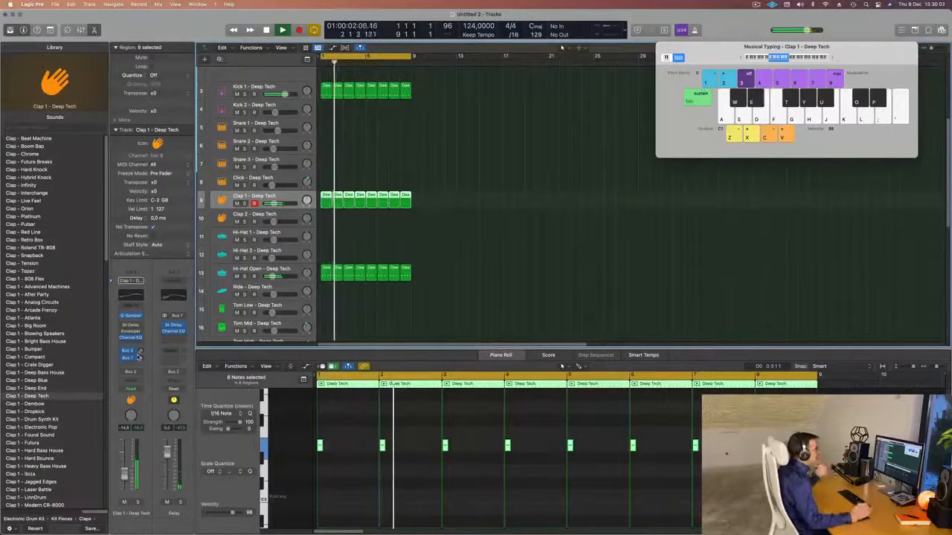
key(super+Up)
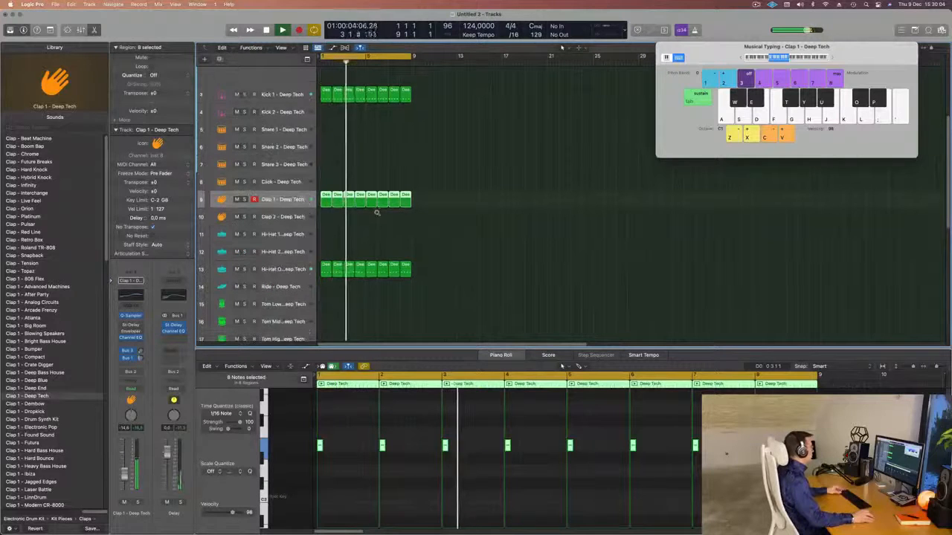
key(Return)
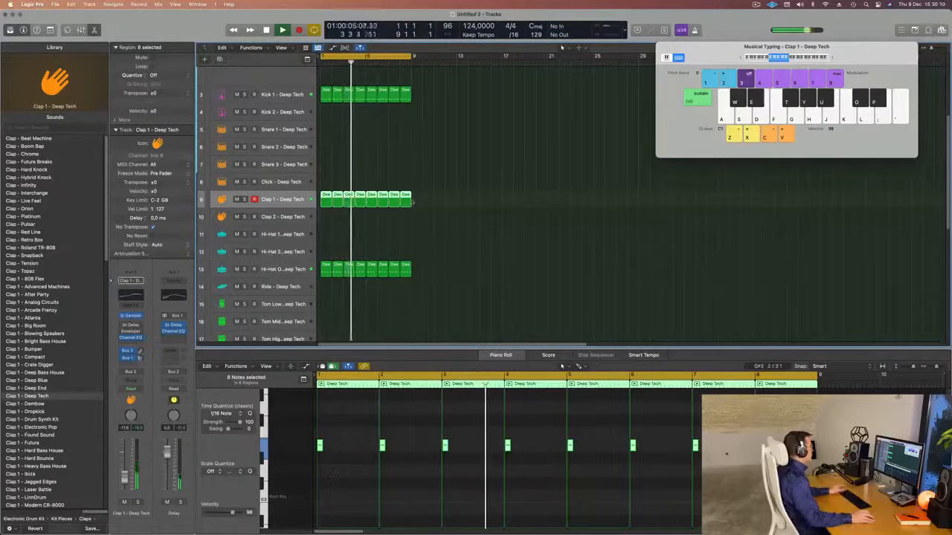
Copy the first Clap 1 region to bar 1 of the Block track
click(410, 236)
scroll(410, 236, down, 1)
scroll(409, 237, down, 4)
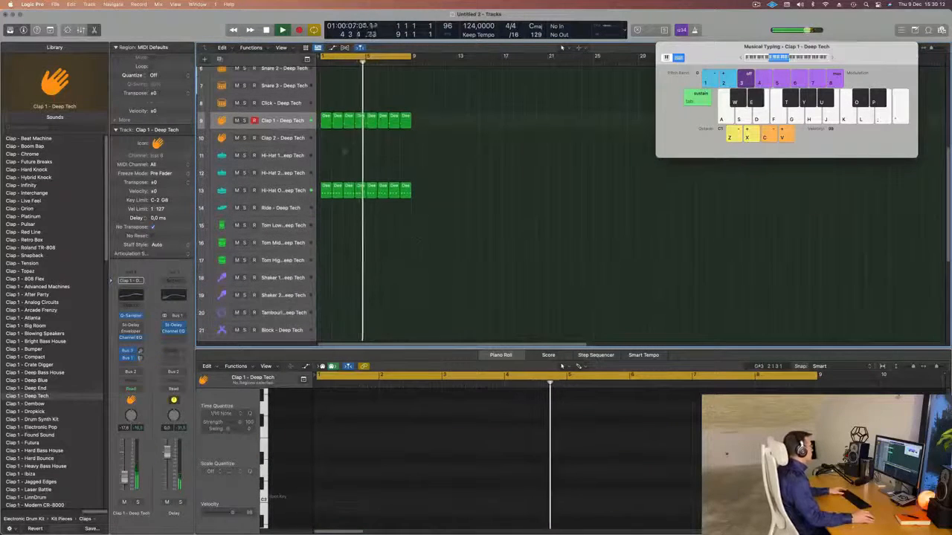
click(325, 192)
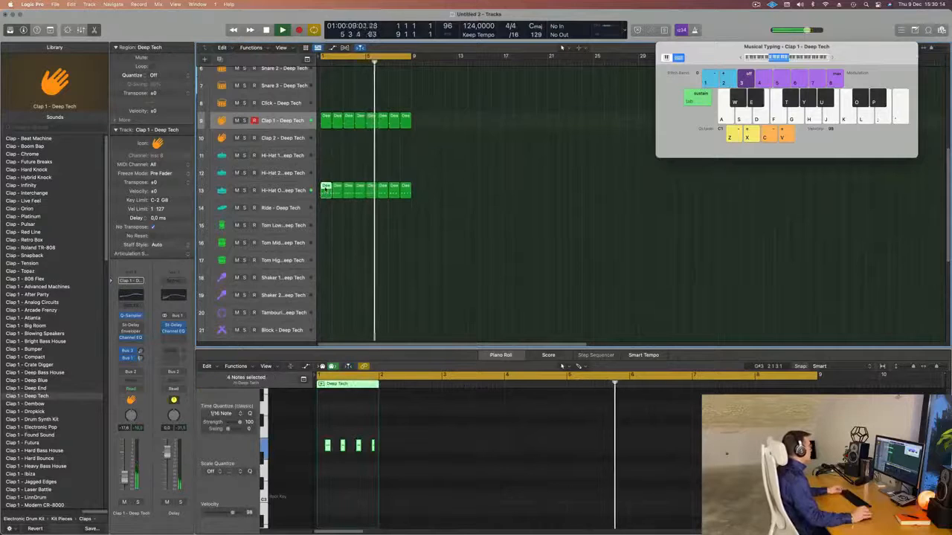
scroll(325, 191, down, 1)
scroll(330, 201, down, 2)
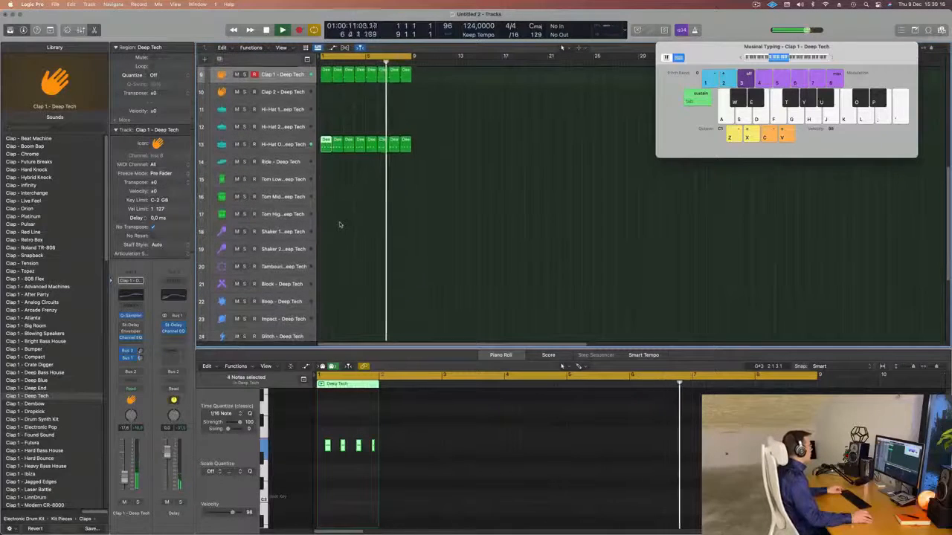
scroll(357, 171, down, 1)
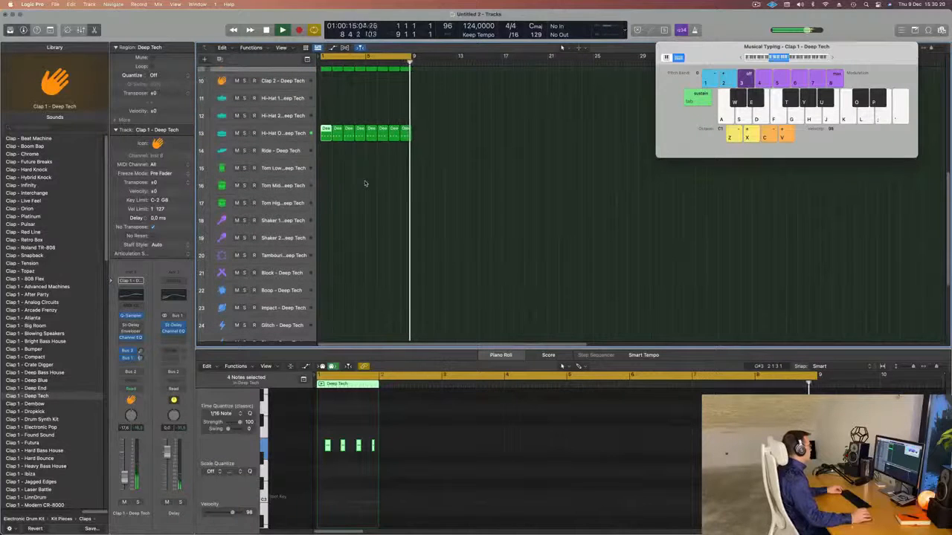
scroll(364, 176, up, 3)
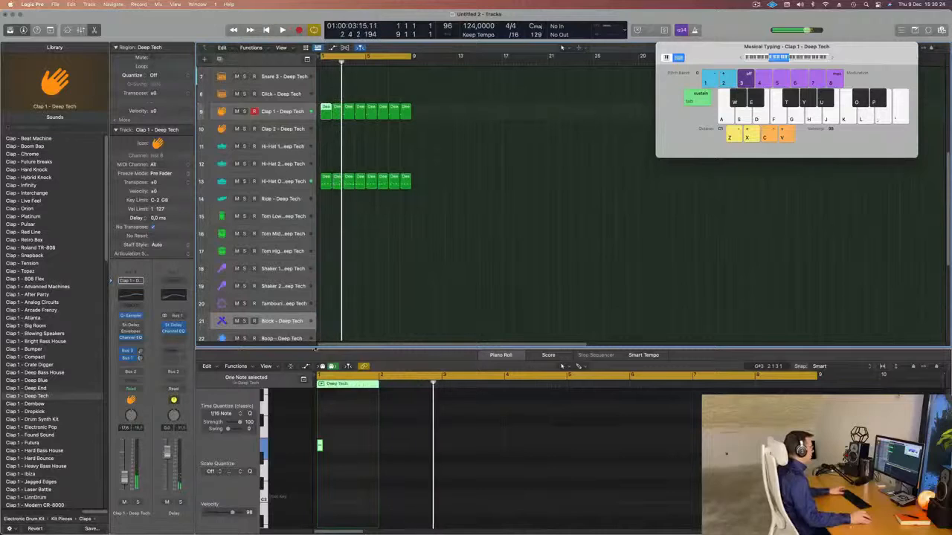
drag(325, 216, 326, 324)
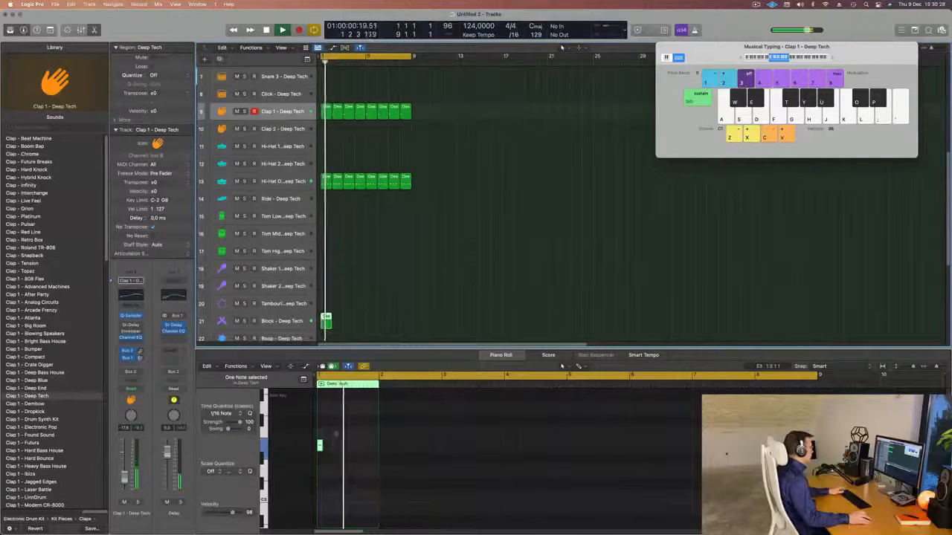
Move the note in the Block region to the sixth sixteenth of bar 1 and replay the loop from the start
click(296, 324)
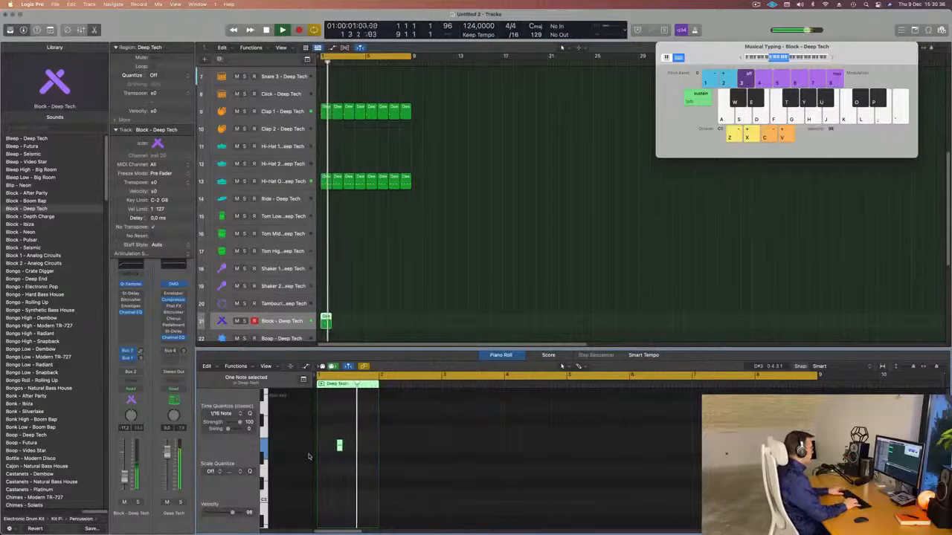
scroll(345, 457, up, 4)
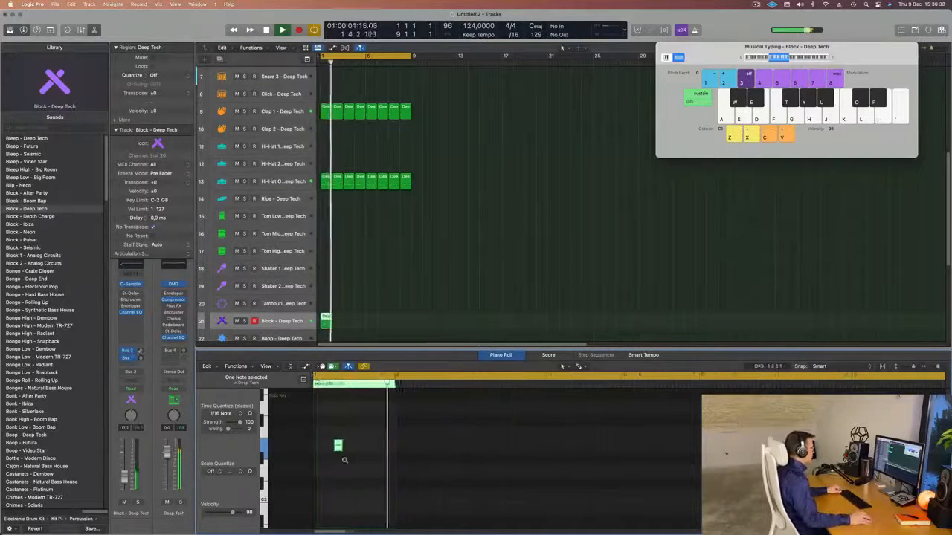
key(super+space)
scroll(349, 452, left, 3)
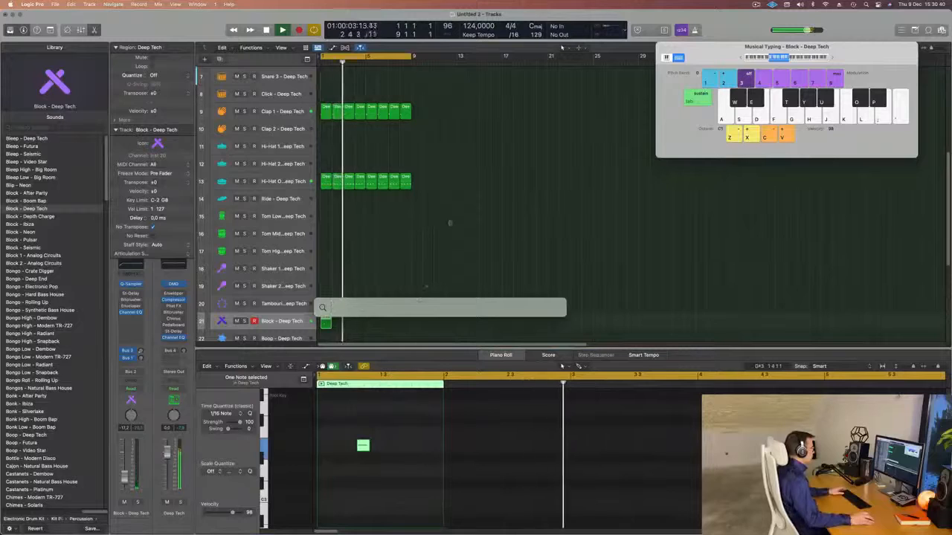
click(450, 223)
key(Return)
click(333, 320)
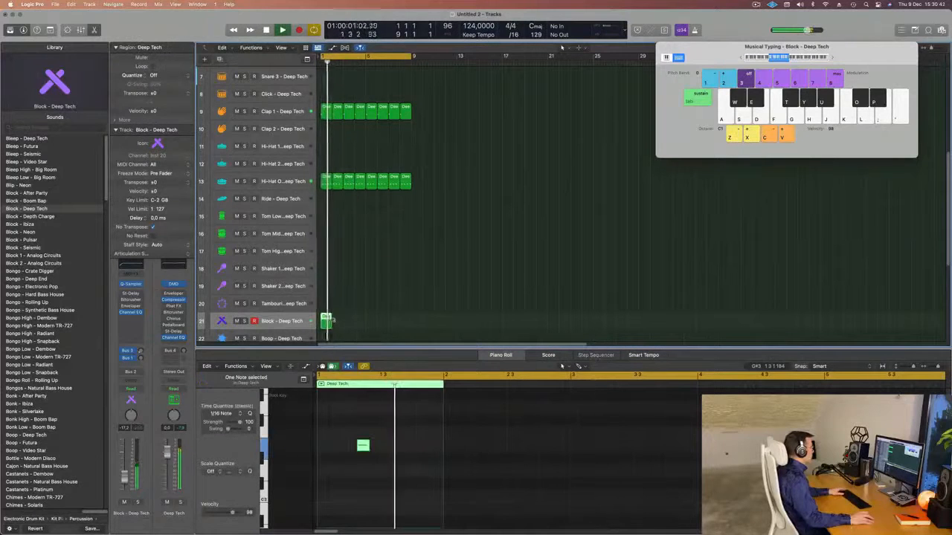
Copy the Block note an eighth note later and lower the track's volume to about -24 dB while replaying
drag(362, 446, 391, 446)
scroll(389, 463, down, 4)
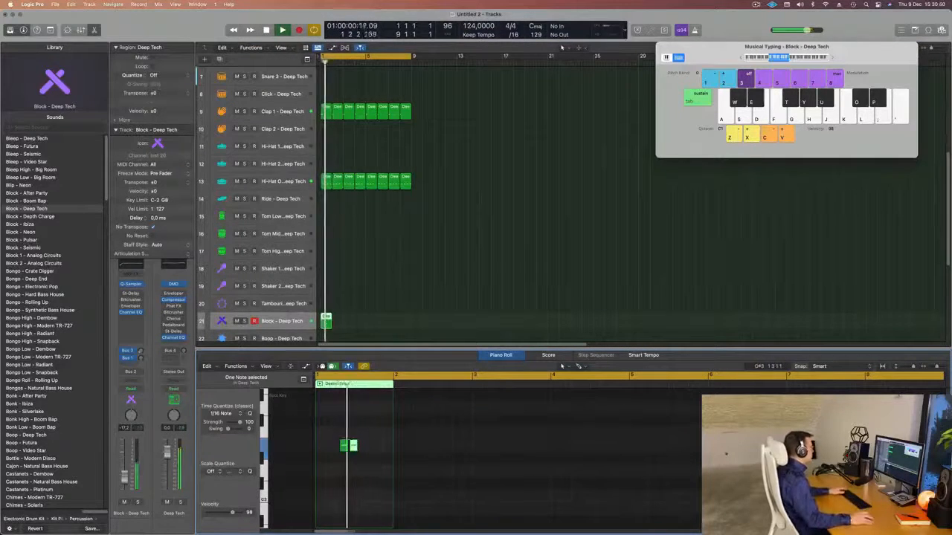
key(space)
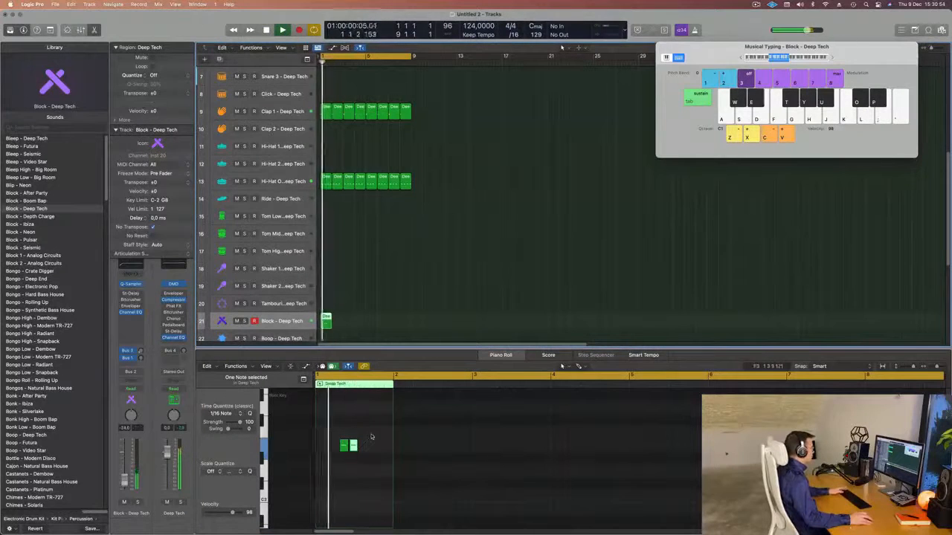
Select both Block notes, transpose them together, and raise the Block track's volume while replaying the loop
drag(372, 437, 334, 449)
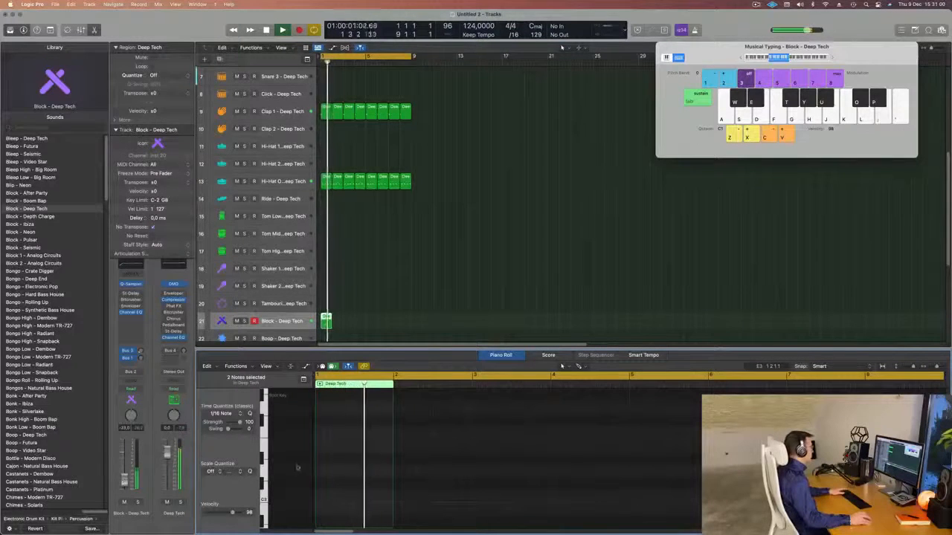
scroll(342, 461, down, 5)
drag(365, 453, 340, 489)
key(space)
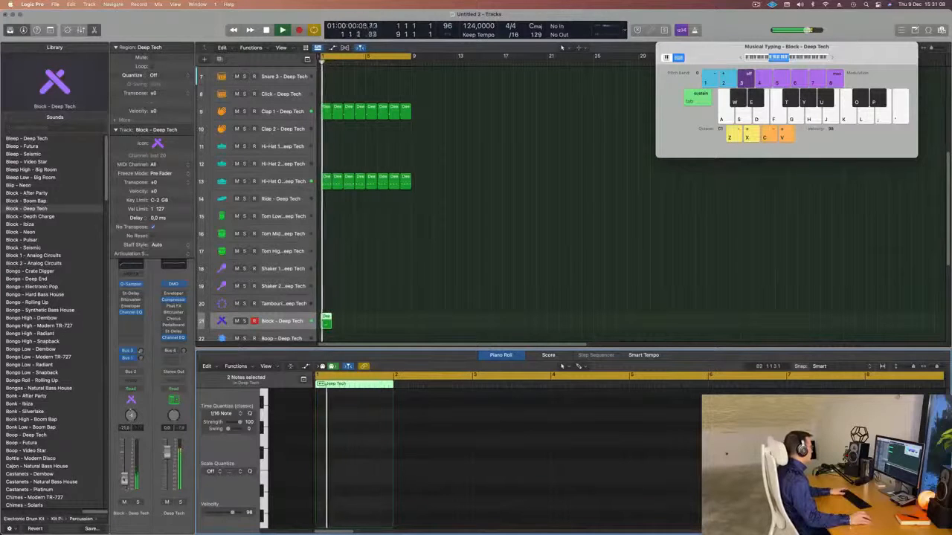
drag(125, 481, 124, 480)
Repeat the one-bar Block region seven times to fill bars 1 to 8
drag(371, 307, 320, 326)
key(space)
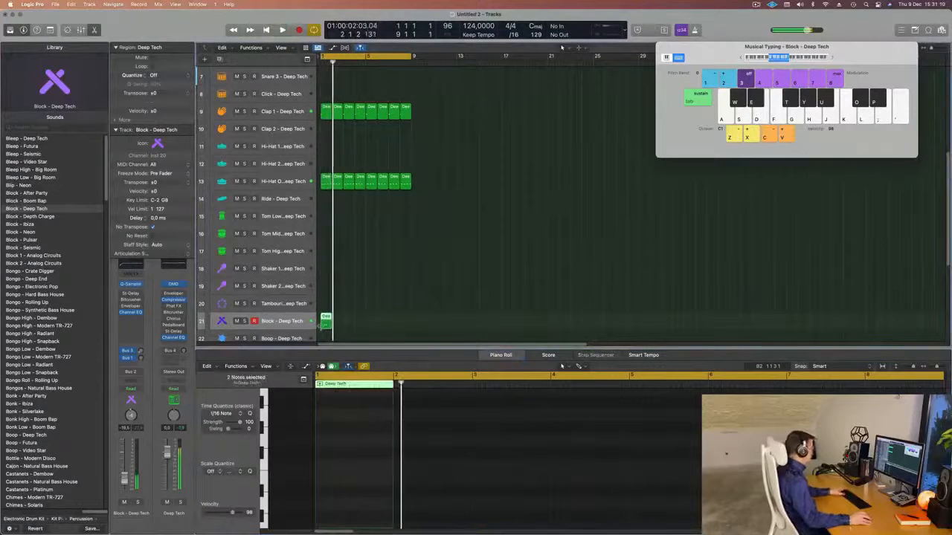
key(super+r)
key(super+r)
key(super+r)
key(super+r)
key(super+r)
key(super+r)
key(super+r)
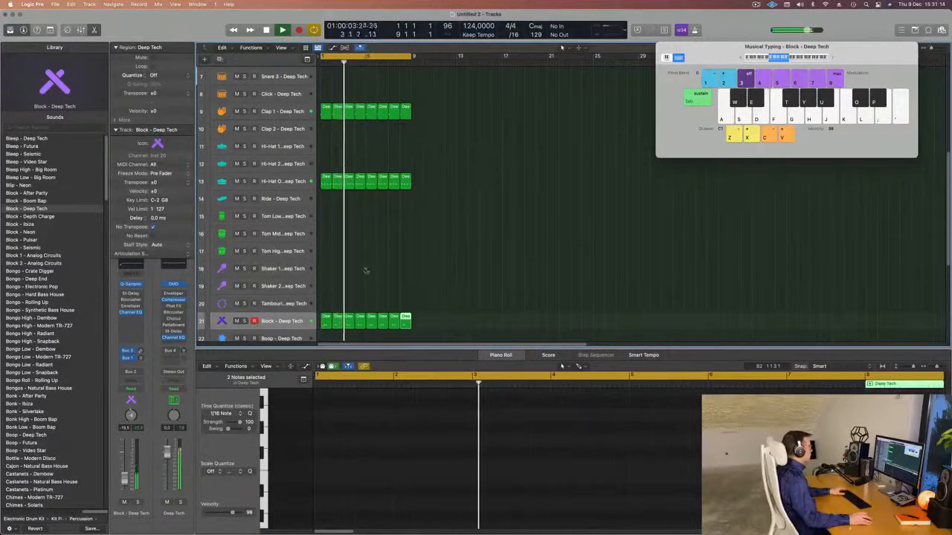
Copy the first open Hi-Hat region to bar 1 of the Shaker 2 track and stop playback
scroll(387, 269, up, 5)
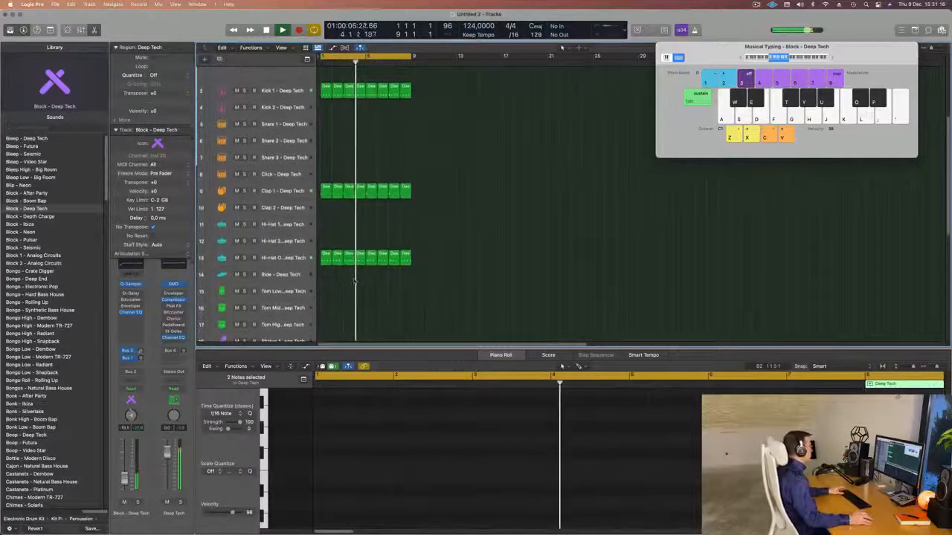
scroll(350, 266, down, 5)
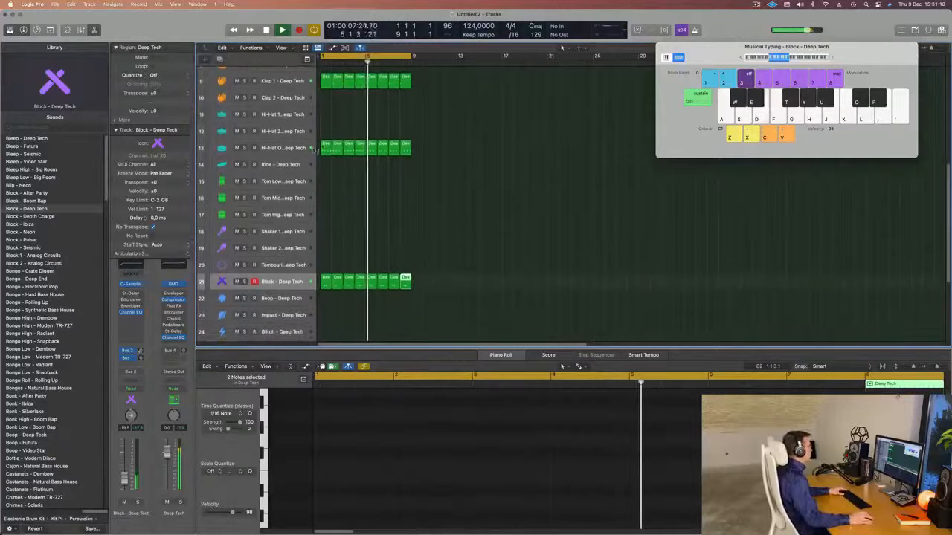
drag(328, 147, 325, 250)
key(space)
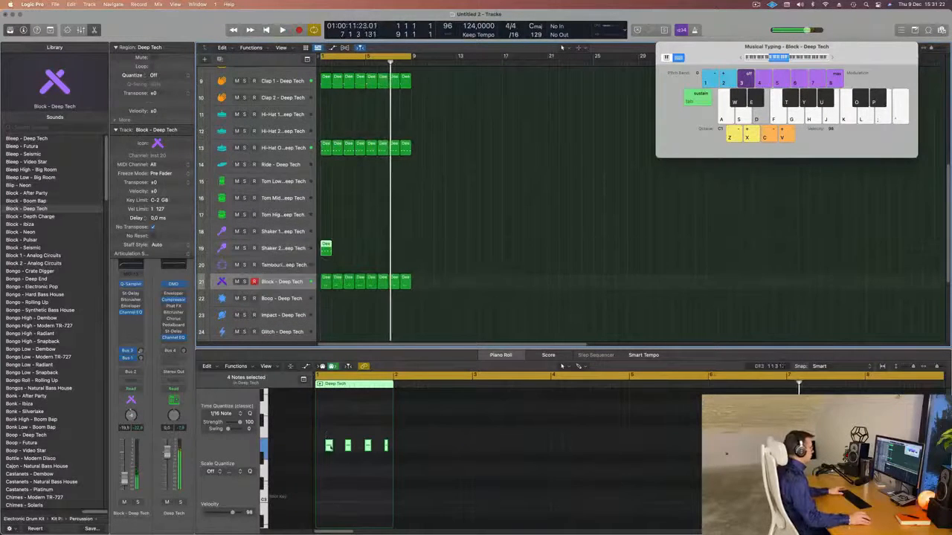
Duplicate the four notes in the Shaker 2 region until every sixteenth of the bar has a note
drag(396, 466, 395, 465)
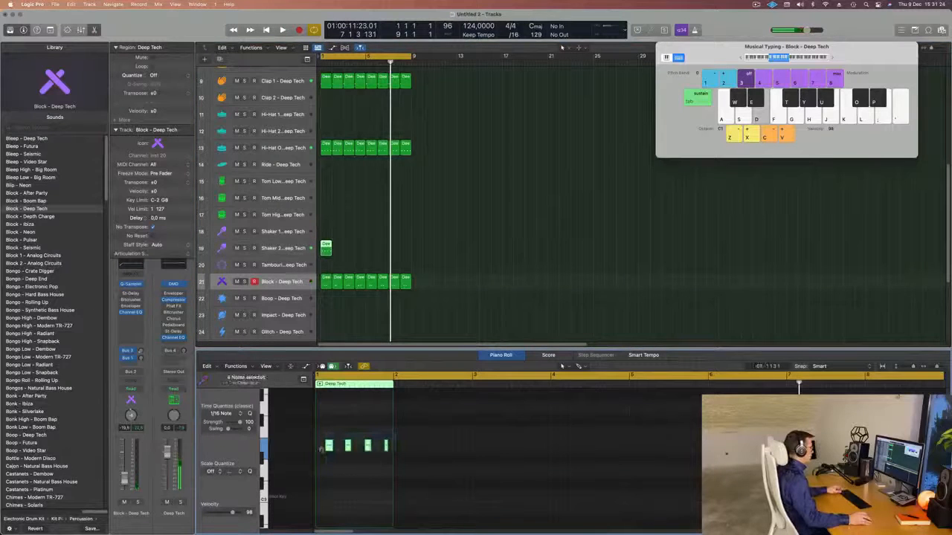
scroll(325, 452, up, 5)
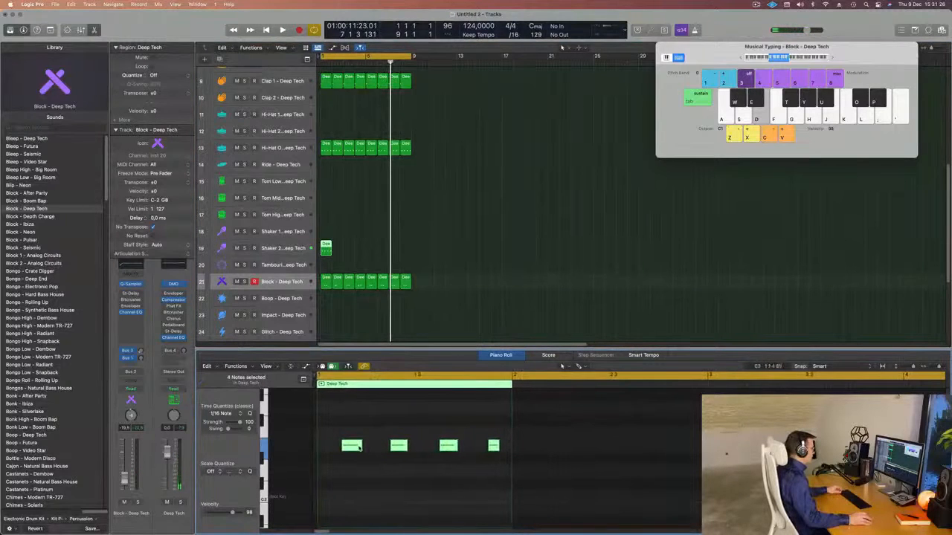
mouse_move(360, 446)
mouse_down()
mouse_move(322, 450)
mouse_move(359, 454)
mouse_move(370, 438)
mouse_up()
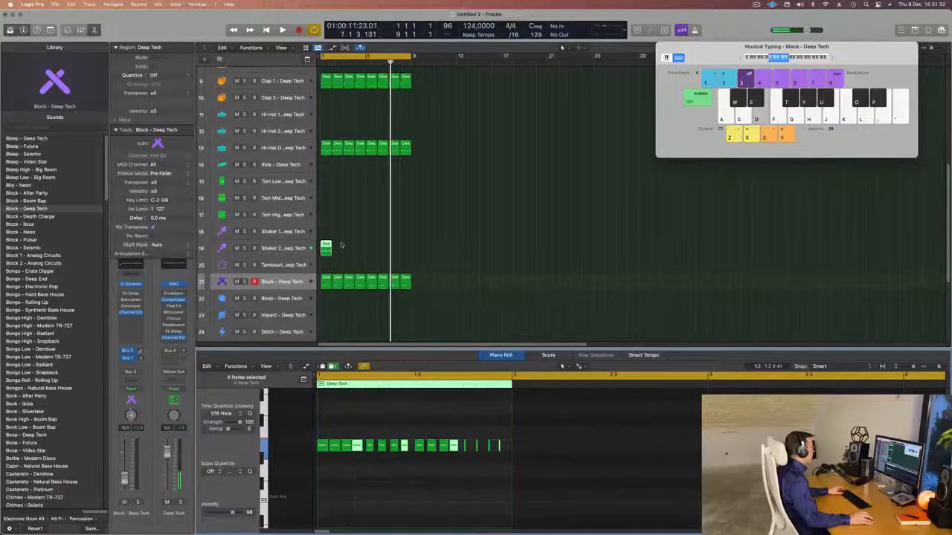
Repeat the one-bar Shaker 2 region seven times to fill bars 1 to 8
key(super+r)
key(super+r)
key(super+r)
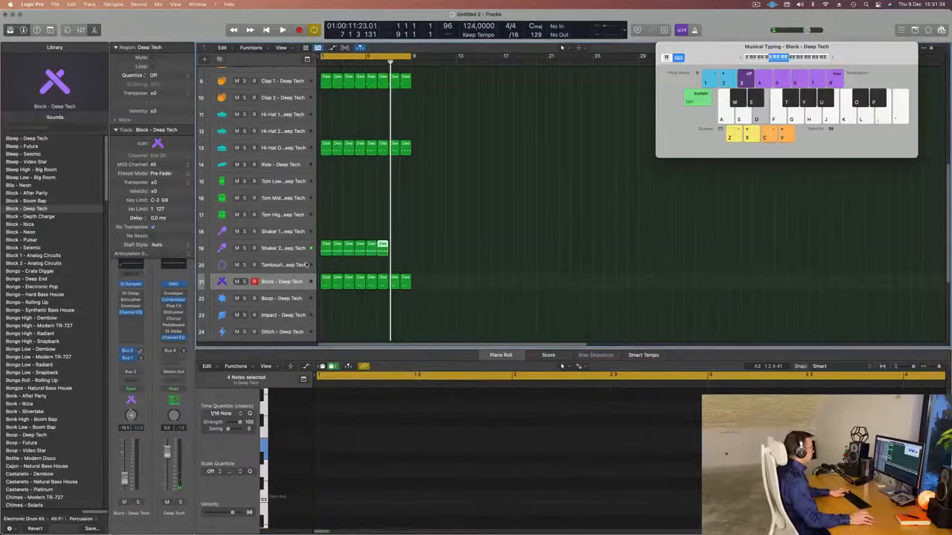
Select all Shaker 2 regions and lower the track's volume to about -22 dB while replaying the loop
key(space)
click(298, 250)
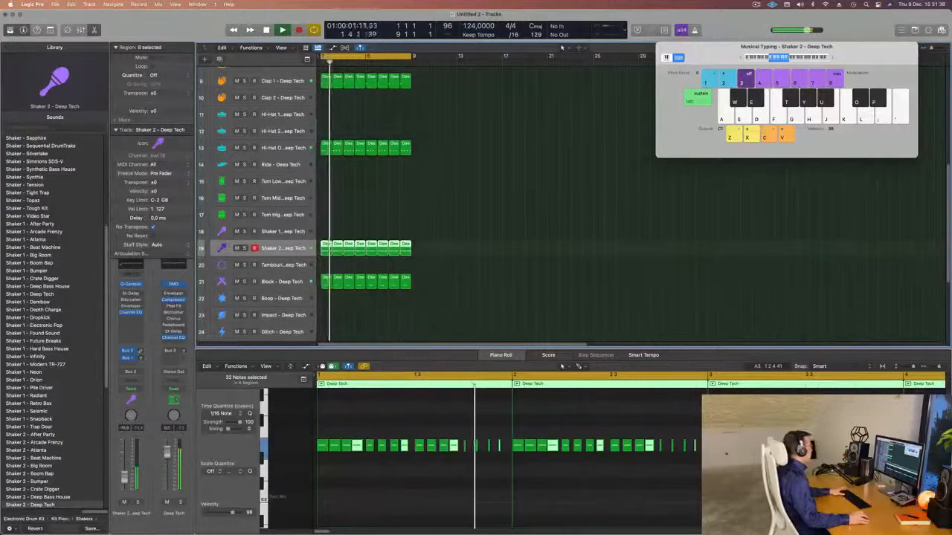
key(Return)
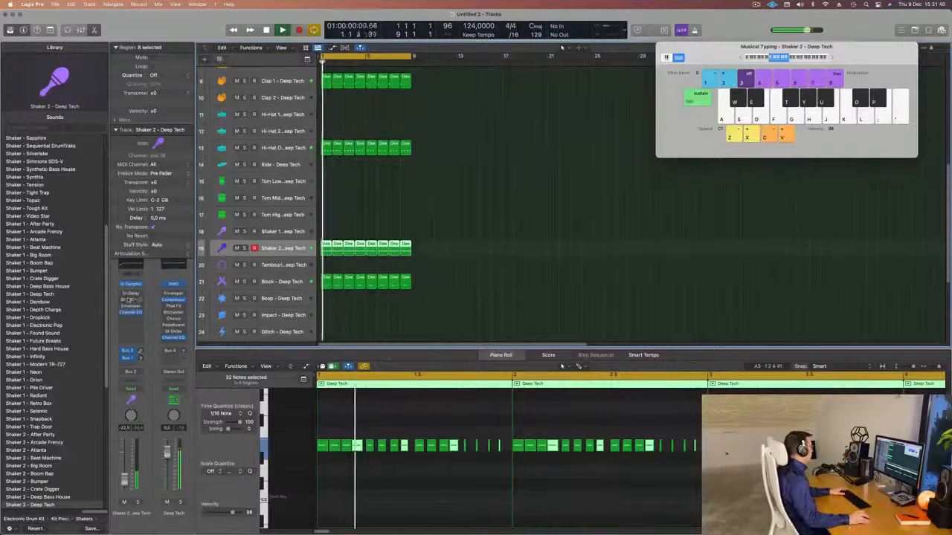
Open the Stereo Delay on the Shaker 2 track and load its Dual 1/16 Slap preset
click(130, 295)
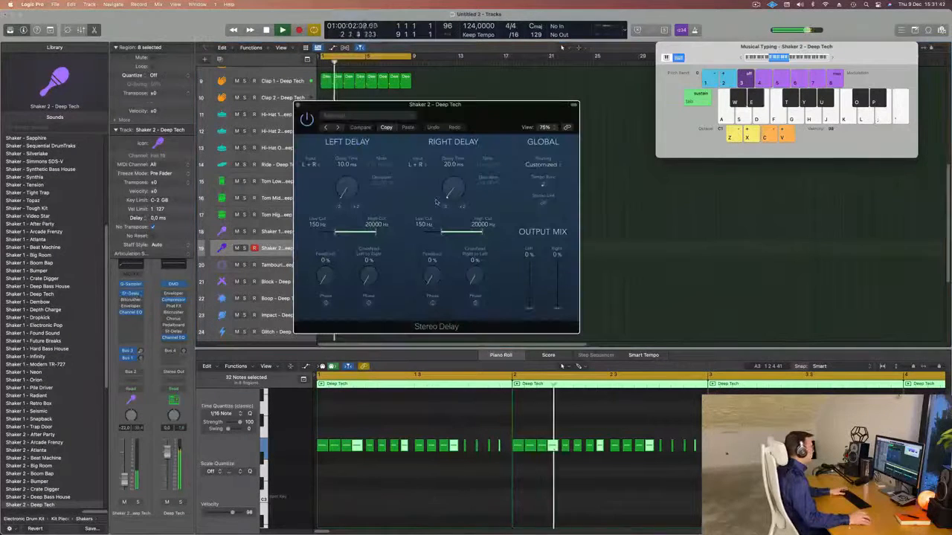
click(333, 116)
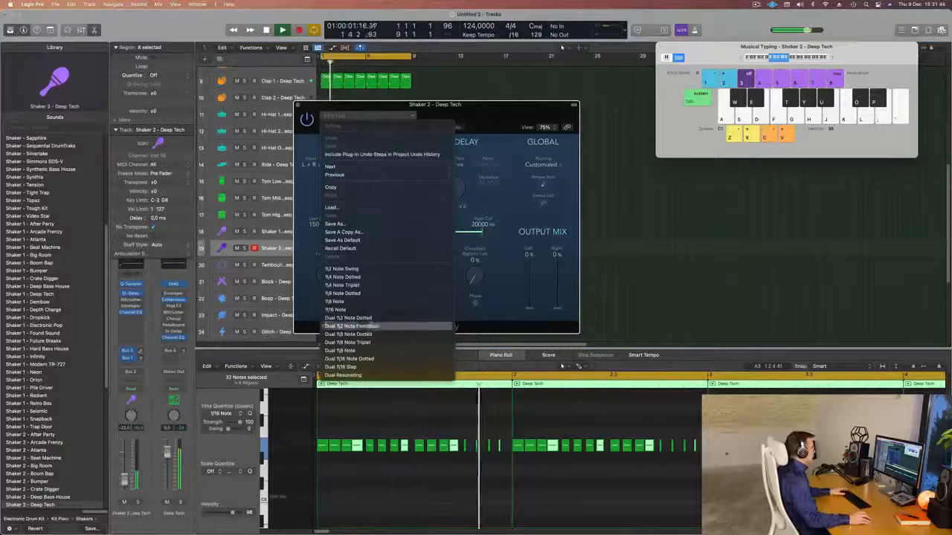
click(380, 368)
drag(462, 122, 460, 156)
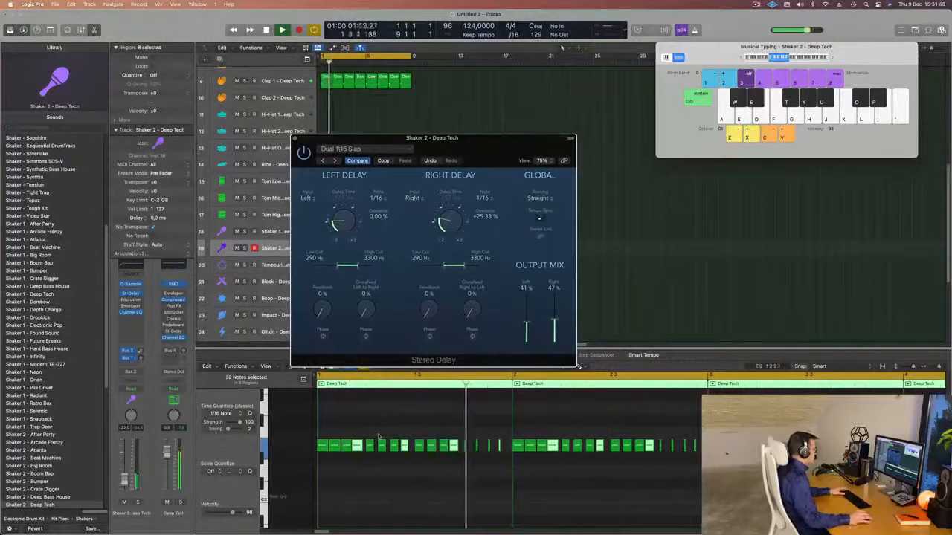
drag(487, 155, 541, 124)
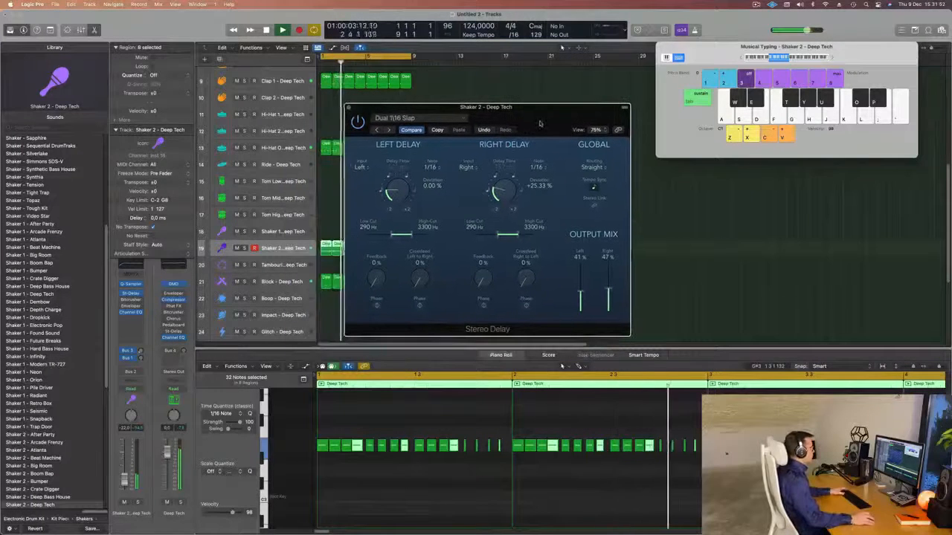
Set the Stereo Delay's 1/16 deviation to +3.67% left and -1.33% right, with output mix at 38% left and 39% right
drag(400, 192, 411, 163)
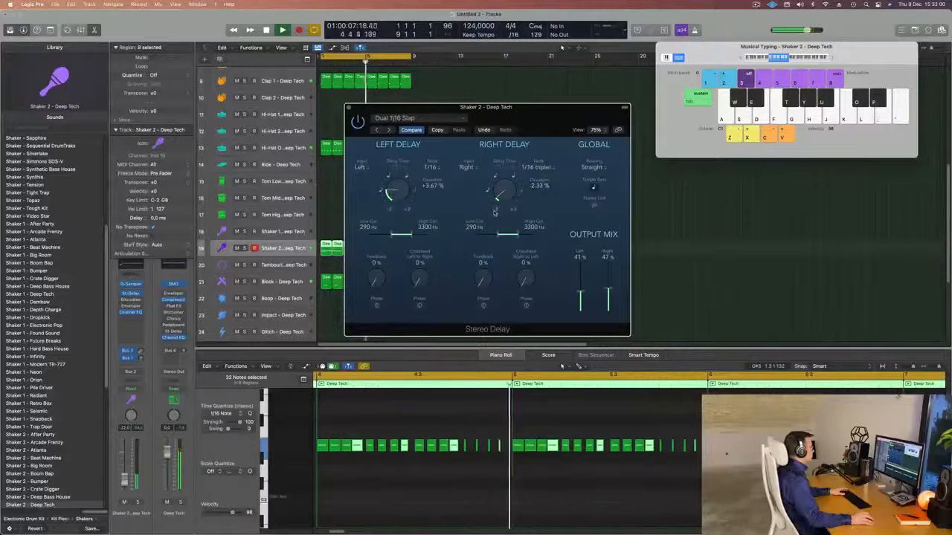
drag(494, 209, 494, 206)
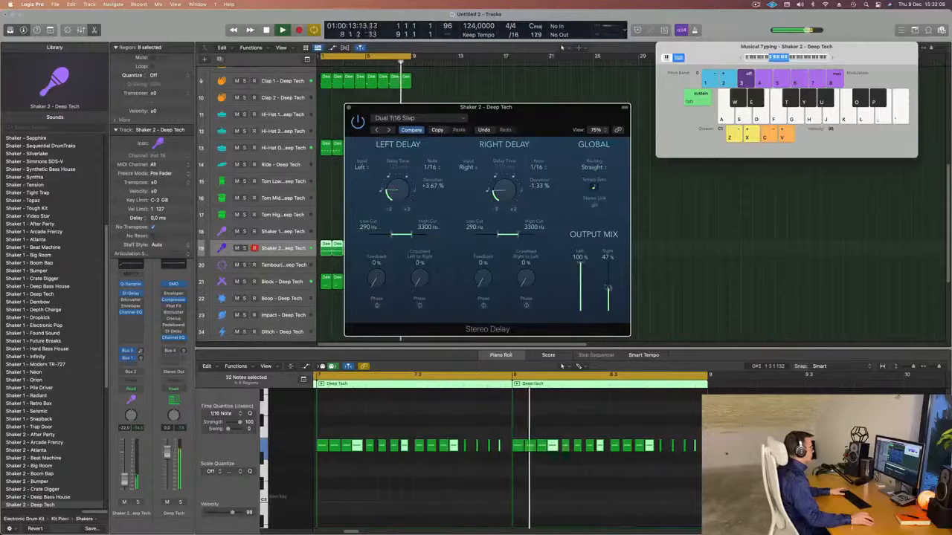
drag(609, 289, 584, 296)
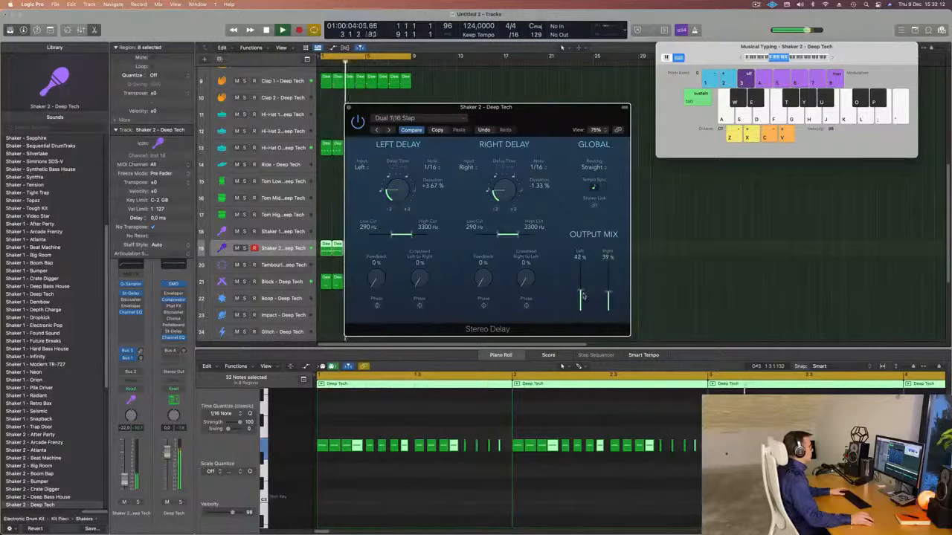
key(space)
drag(580, 152, 569, 147)
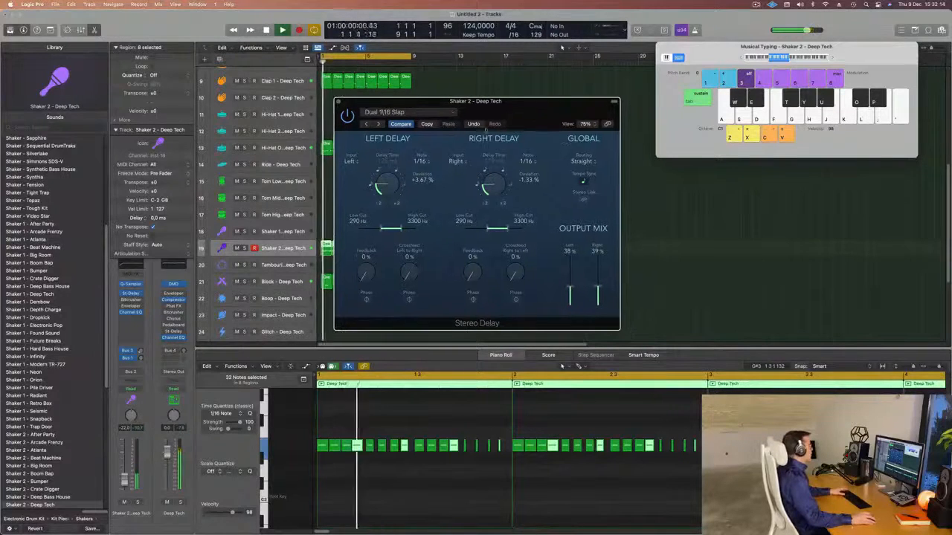
Adjust the Shaker 2 track's volume while restarting the loop to check its balance
key(space)
key(space)
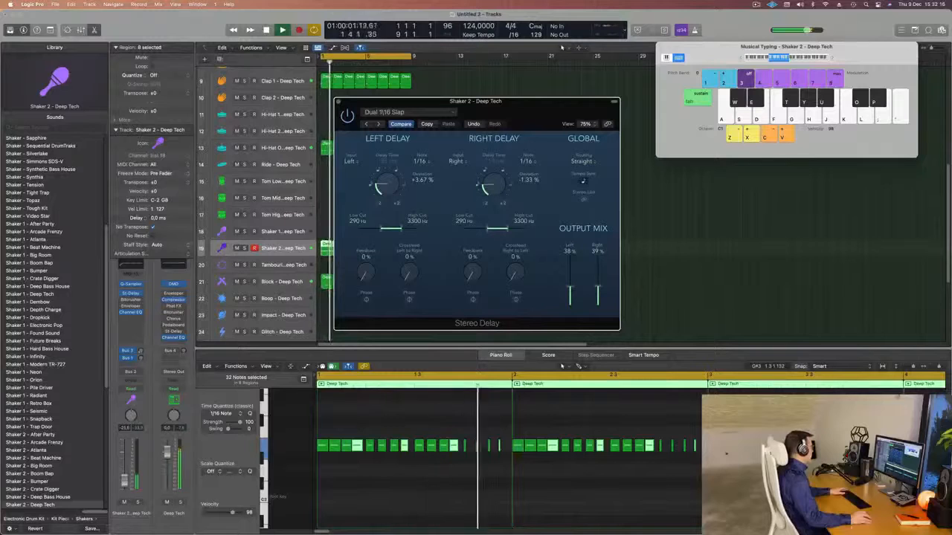
drag(124, 479, 125, 481)
key(space)
key(space)
Insert a stereo Compressor on the Shaker 2 track, side-chain it to Kick 1, adjust its threshold and ratio, and close it
click(139, 324)
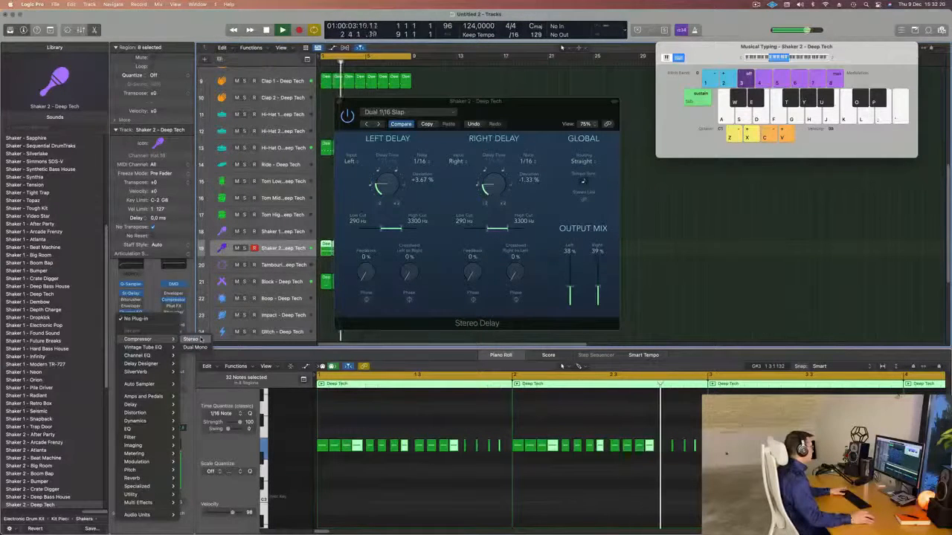
click(136, 356)
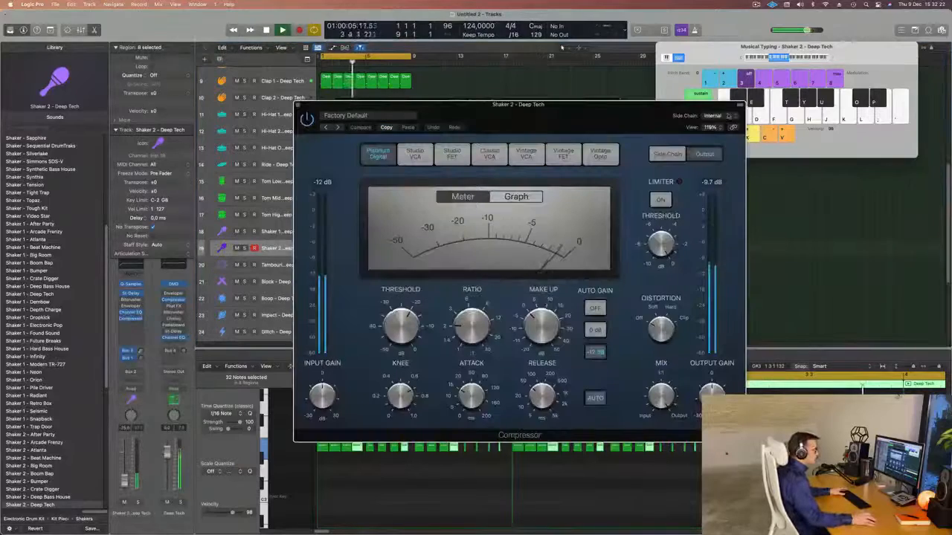
click(713, 116)
mouse_move(723, 138)
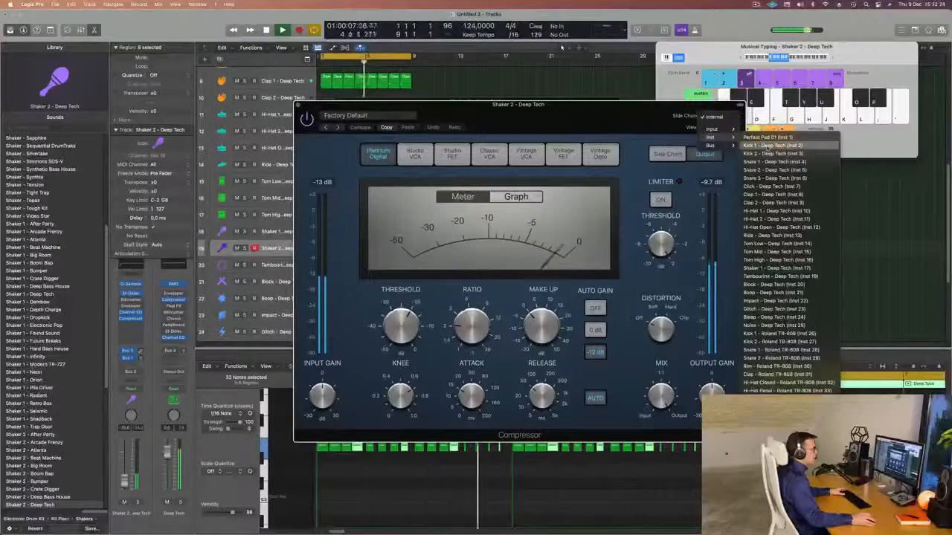
click(759, 145)
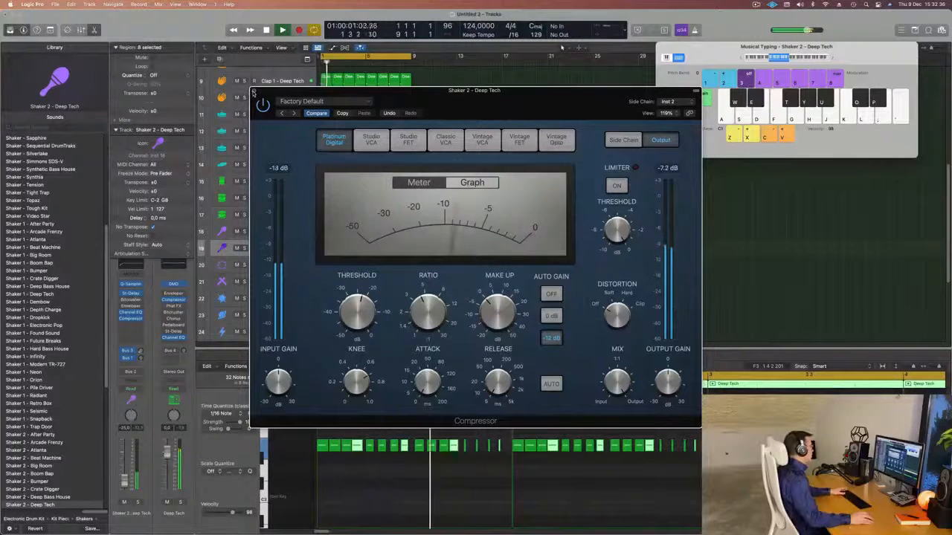
click(253, 91)
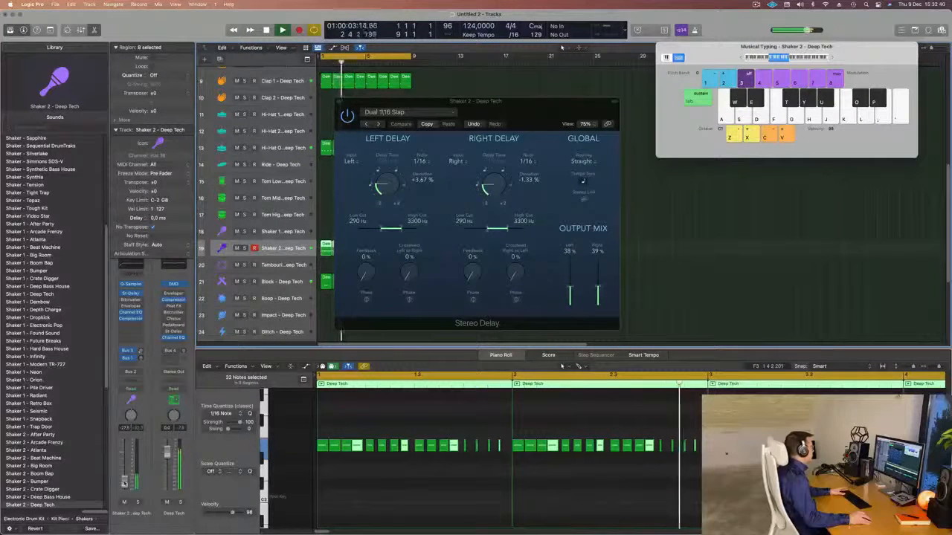
Select all the Shaker 2 notes, clear the selection, and replay the loop to check the shaker pattern
click(375, 478)
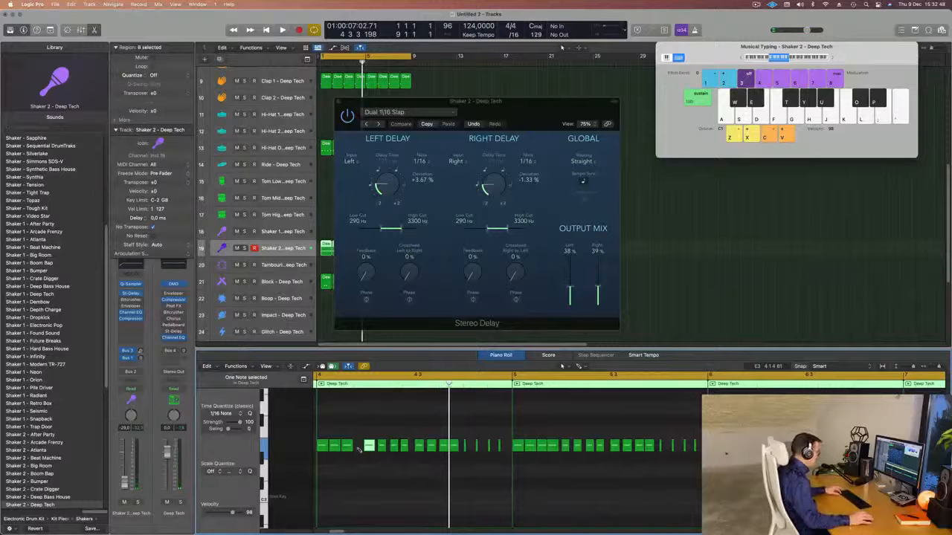
key(super+a)
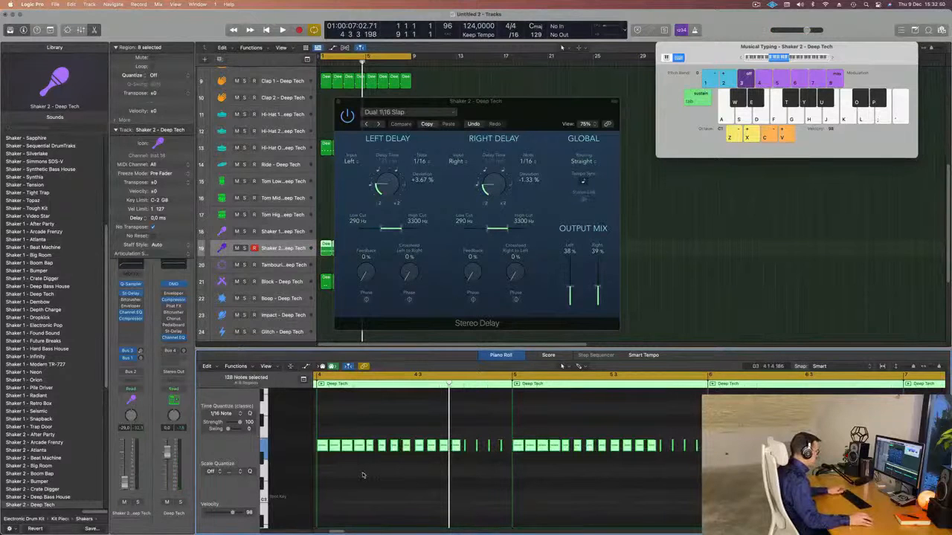
click(364, 477)
key(space)
scroll(366, 479, down, 2)
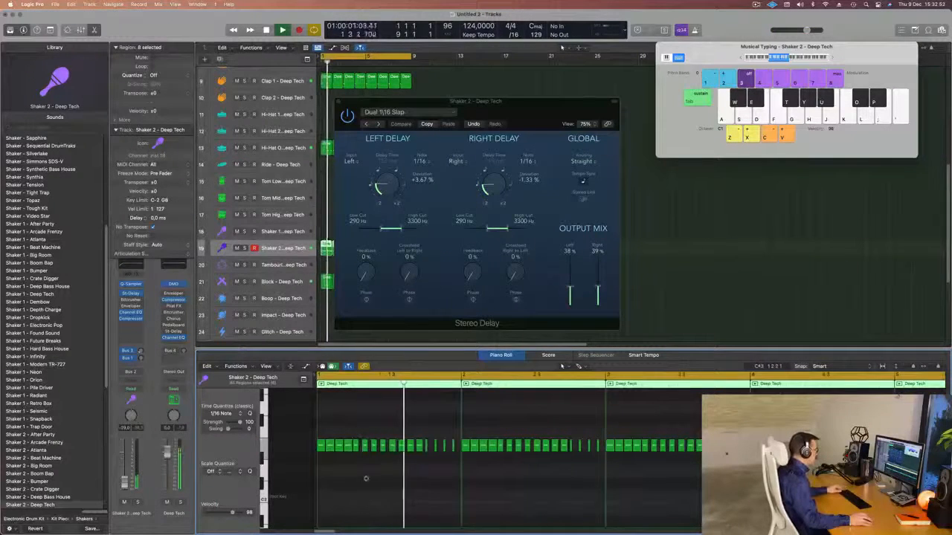
scroll(366, 481, down, 2)
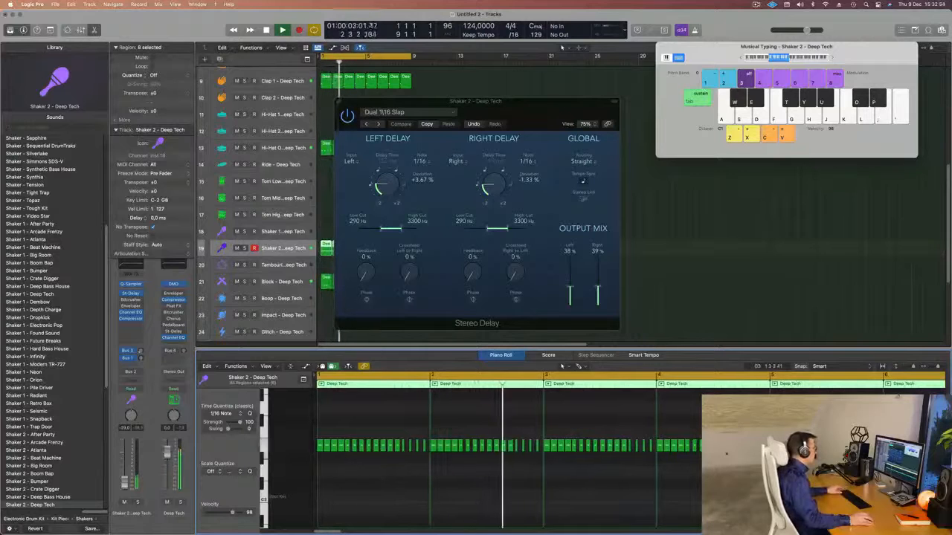
Move the Stereo Delay window clear of the arrangement and check the Shaker 2 regions while replaying the loop from the start
click(481, 71)
drag(477, 102, 812, 112)
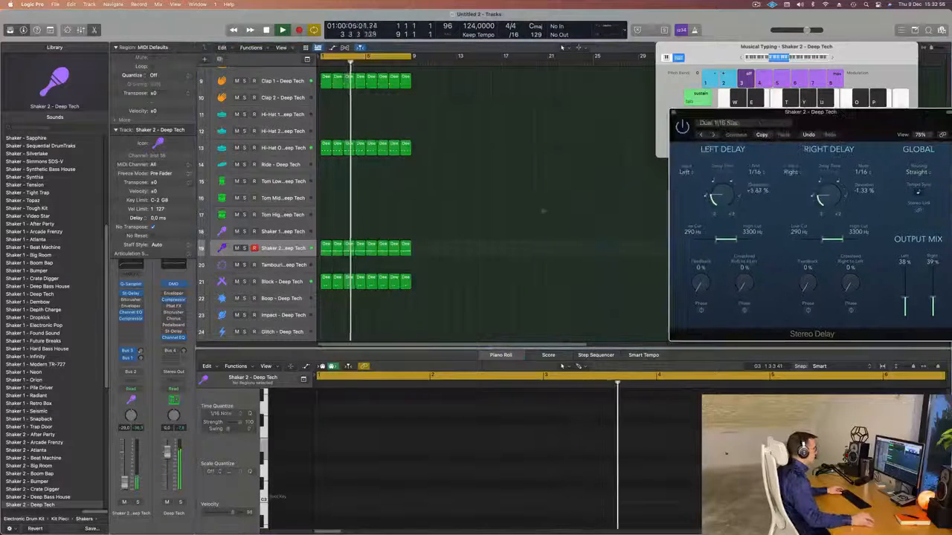
key(super+a)
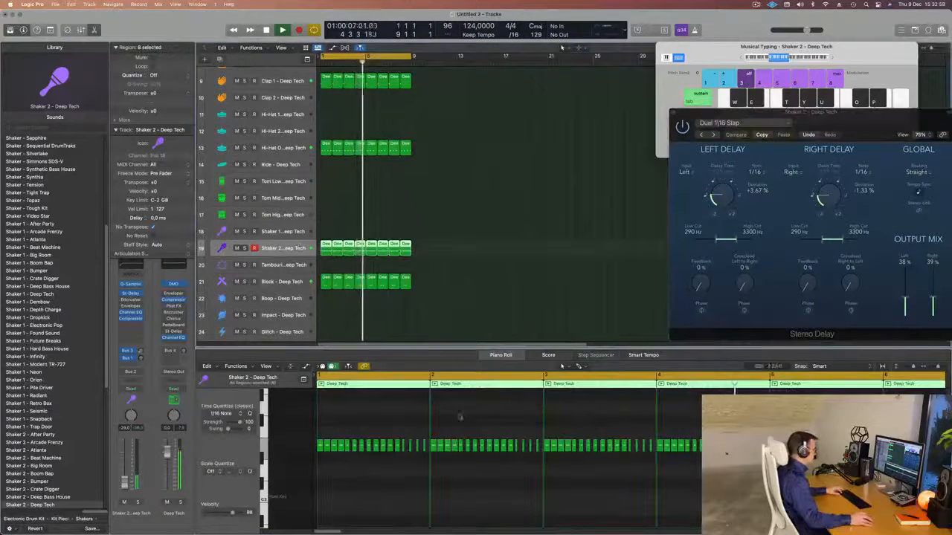
click(483, 505)
key(super+a)
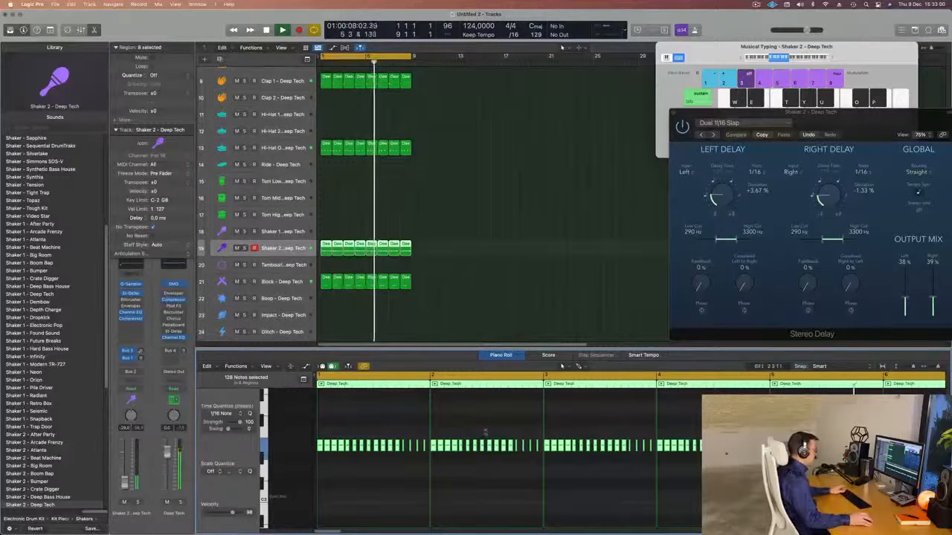
click(492, 209)
key(Return)
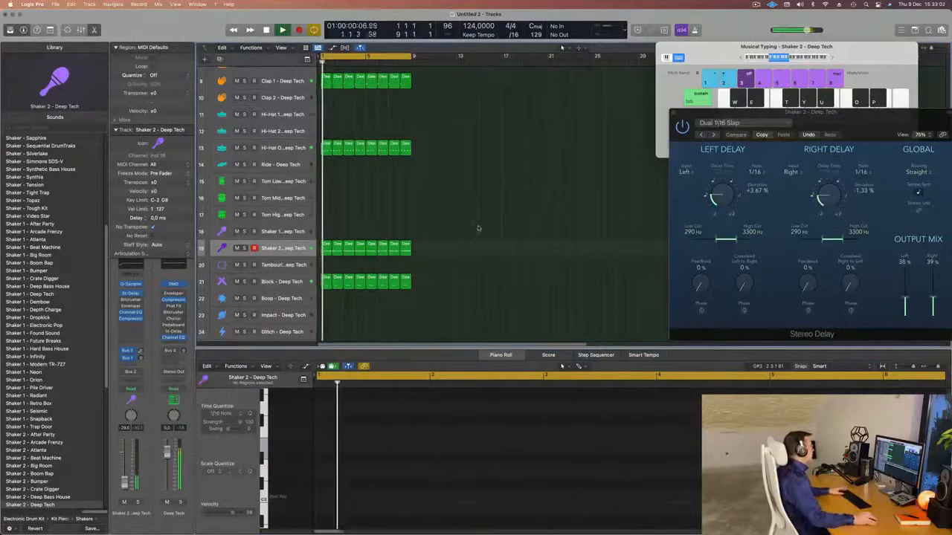
Duplicate the Perfect Pad 01 track and copy its eight-bar chord region onto the new track
scroll(479, 230, up, 5)
scroll(479, 229, up, 2)
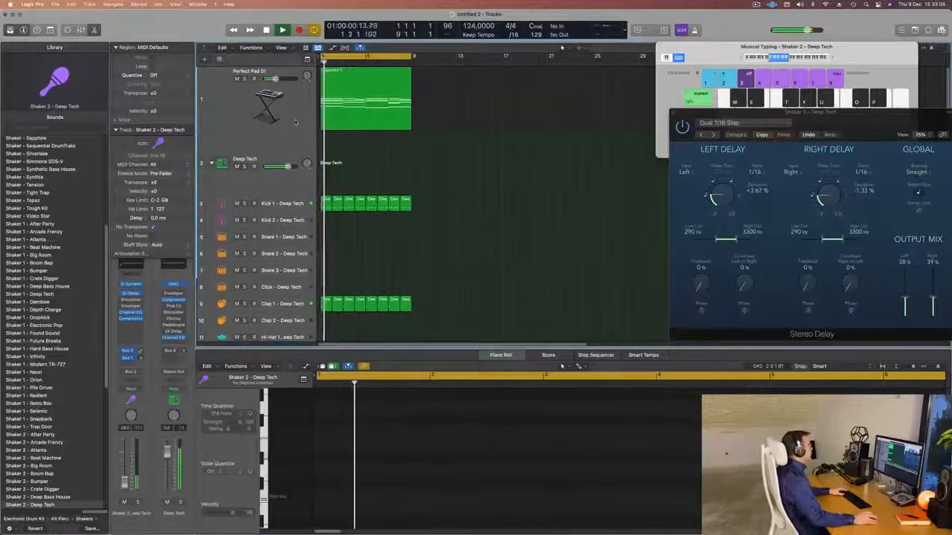
click(385, 96)
key(super+d)
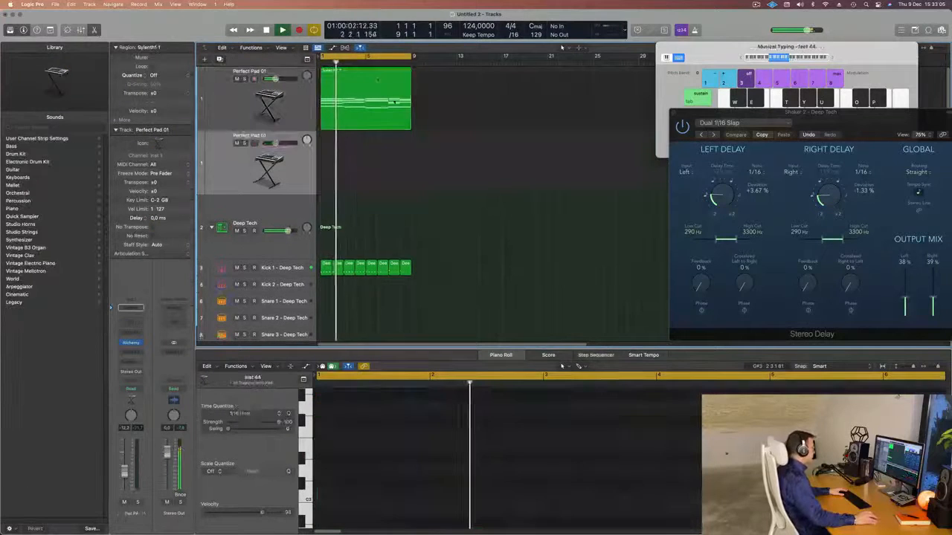
drag(373, 76, 367, 160)
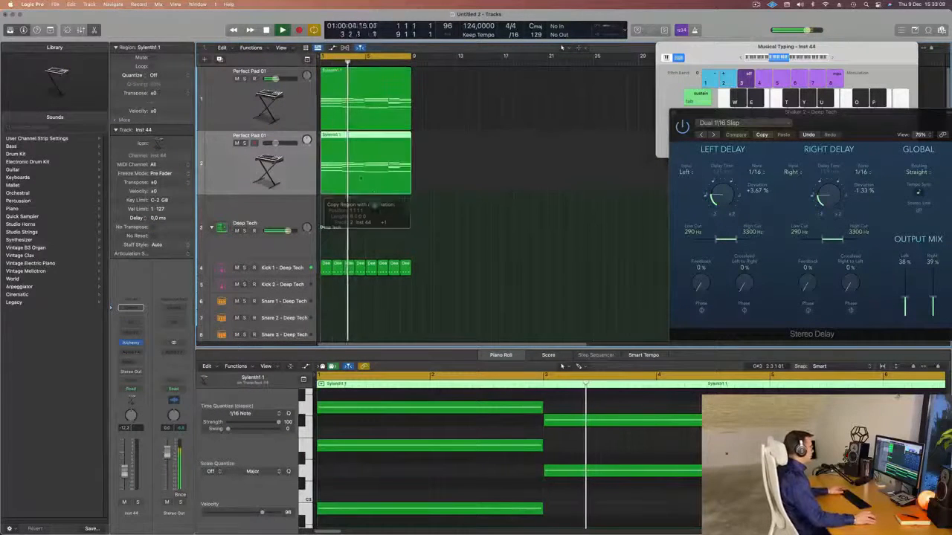
Delete the upper chord notes in the copied region, keeping only the four lowest notes
scroll(383, 202, left, 2)
key(space)
scroll(396, 455, left, 5)
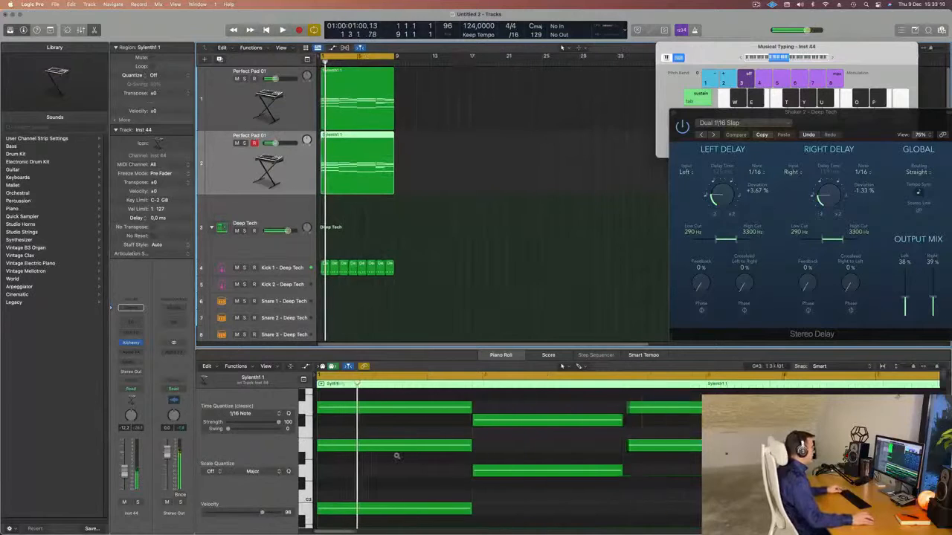
scroll(396, 456, down, 3)
scroll(396, 456, down, 6)
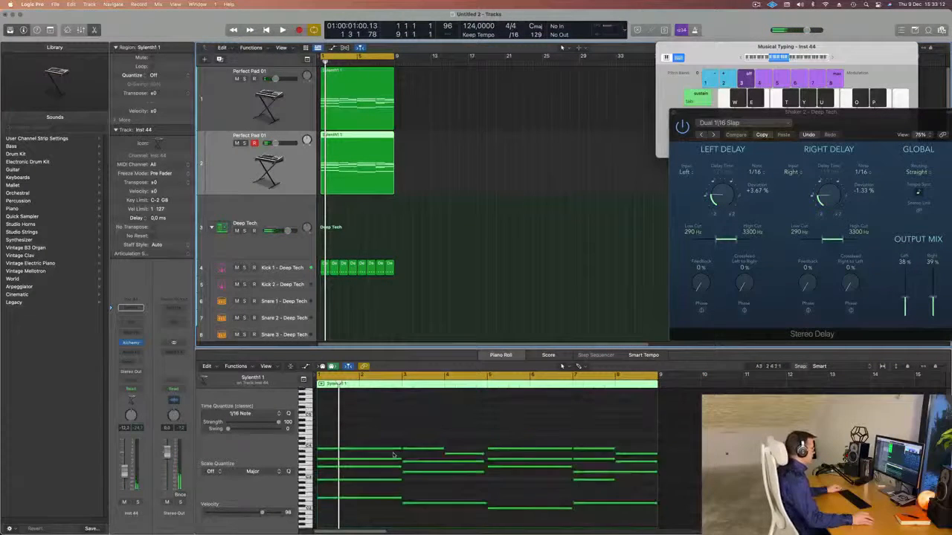
drag(385, 403, 659, 449)
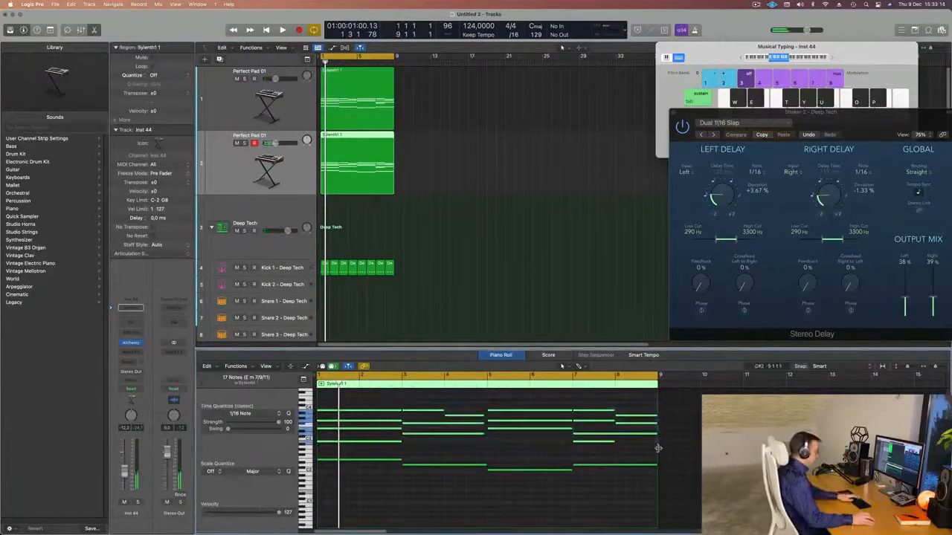
key(Delete)
Shorten the four remaining low notes together to short bass hits and play them with the beat
drag(356, 422, 606, 502)
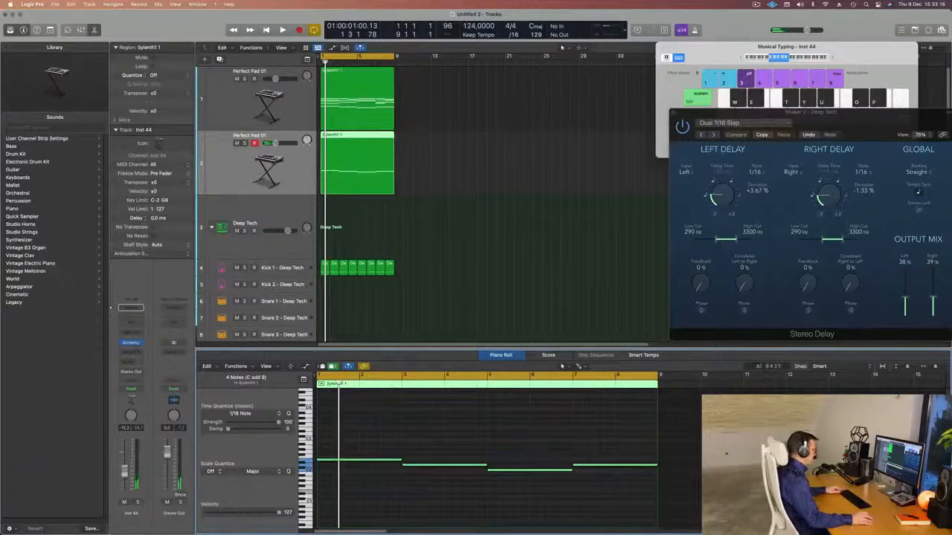
scroll(444, 480, up, 4)
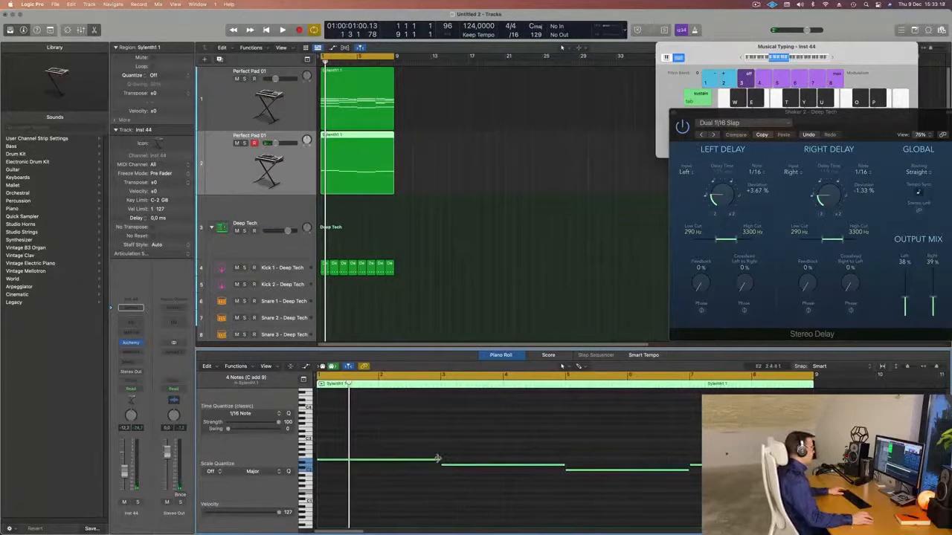
drag(437, 459, 327, 465)
drag(326, 466, 326, 467)
key(space)
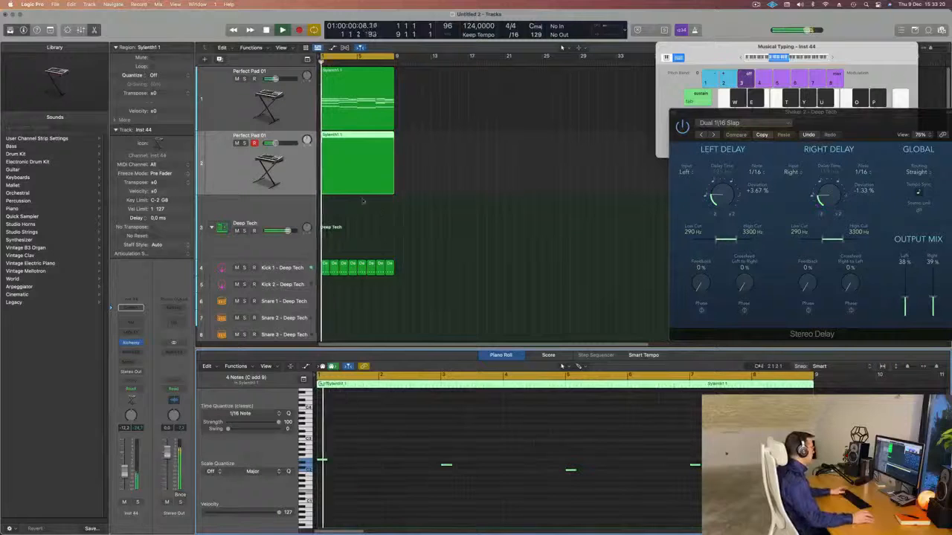
click(361, 200)
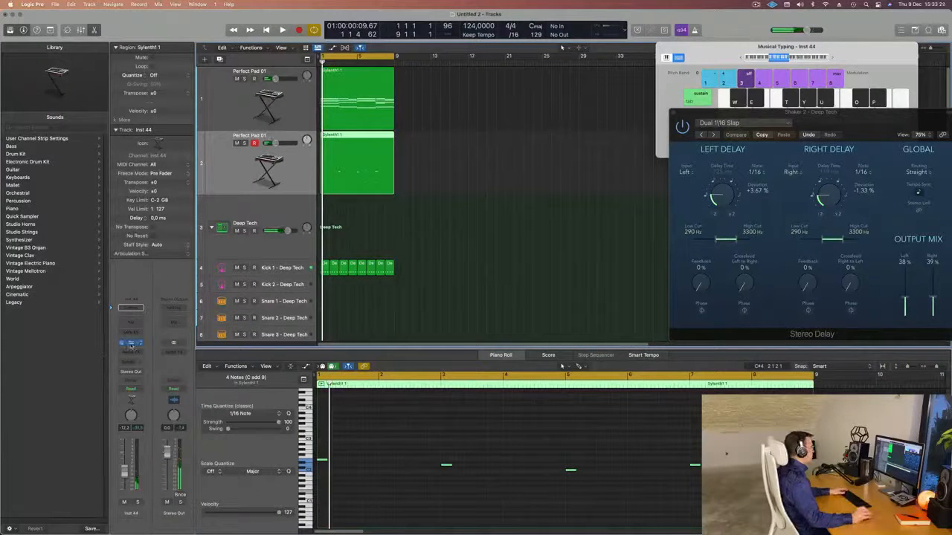
Open Alchemy on the duplicated track and browse its presets in the Bass category
drag(429, 157, 413, 158)
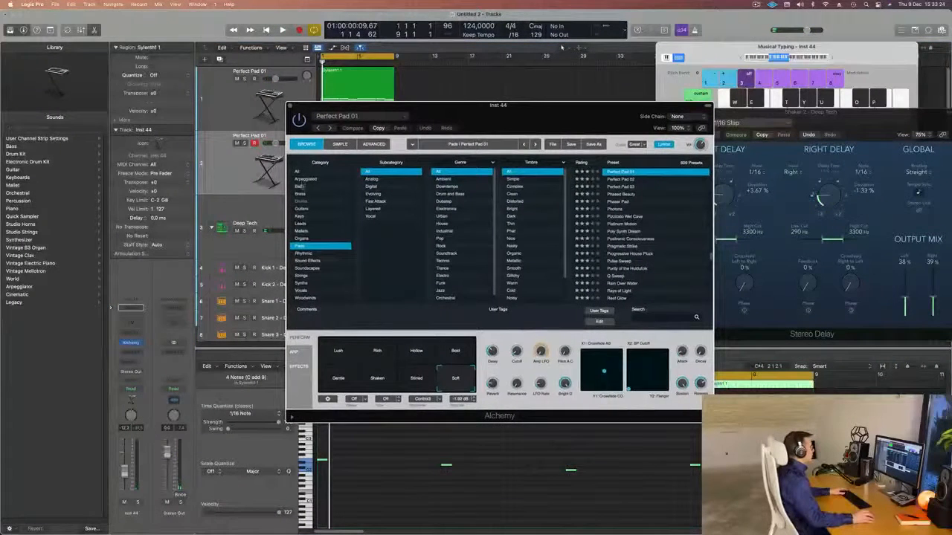
click(302, 186)
scroll(705, 220, down, 3)
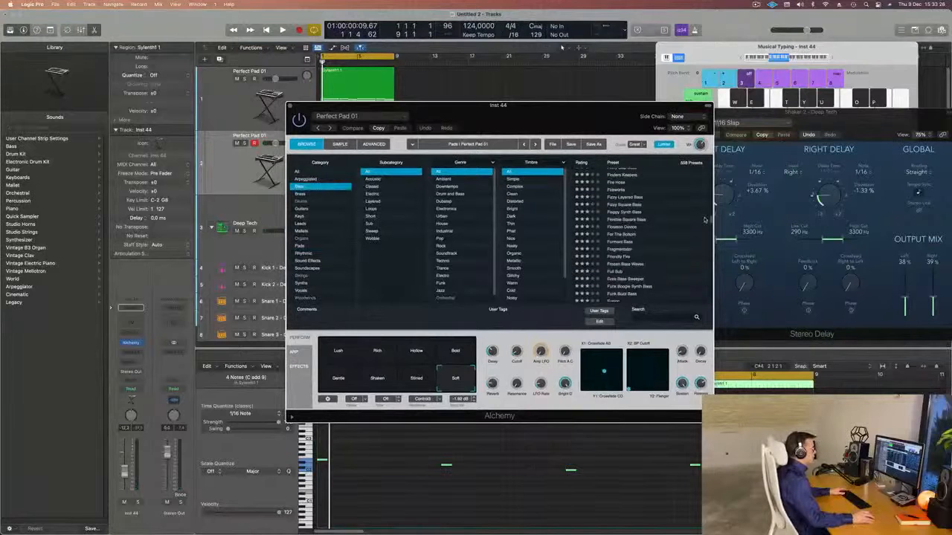
drag(709, 219, 713, 126)
drag(614, 111, 624, 85)
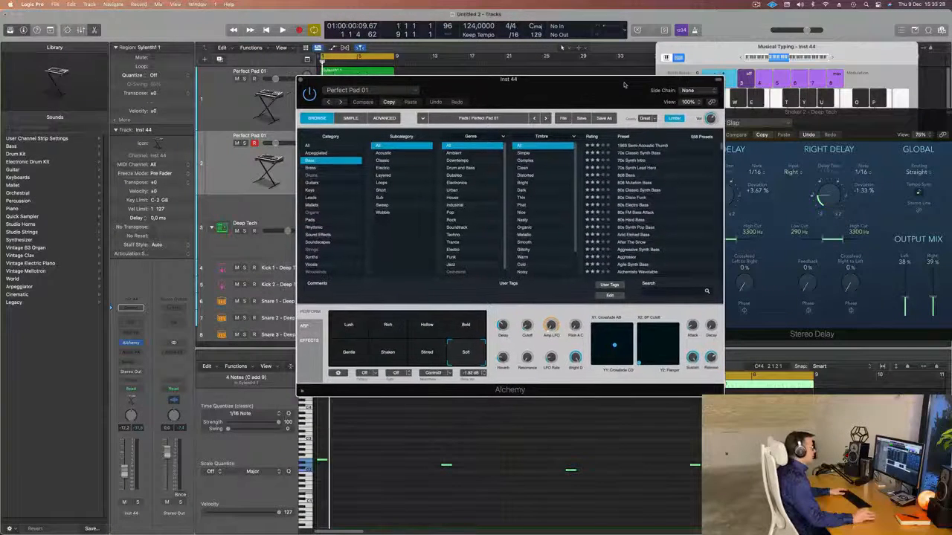
Load the 1963 Semi-Acoustic Thumb preset in Alchemy and audition it with the beat
click(644, 147)
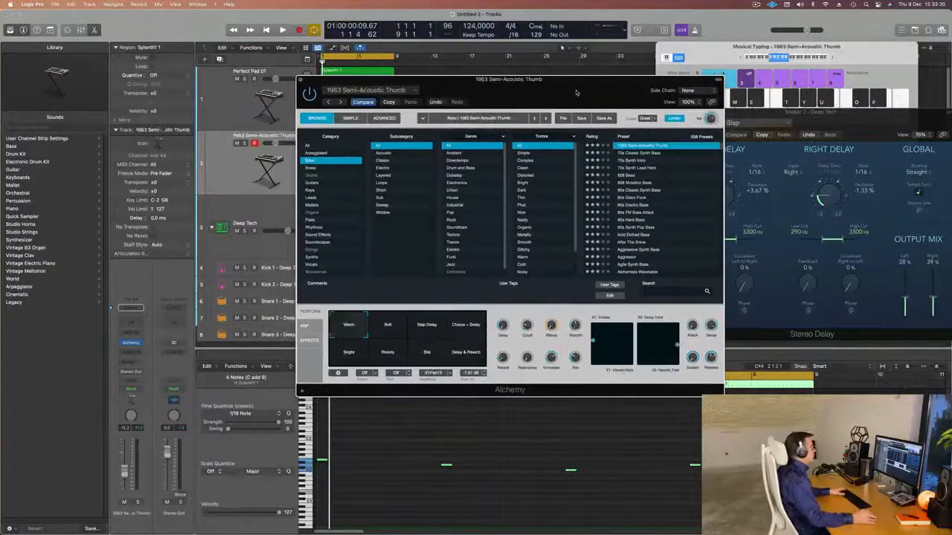
drag(557, 86, 621, 84)
key(space)
key(space)
key(space)
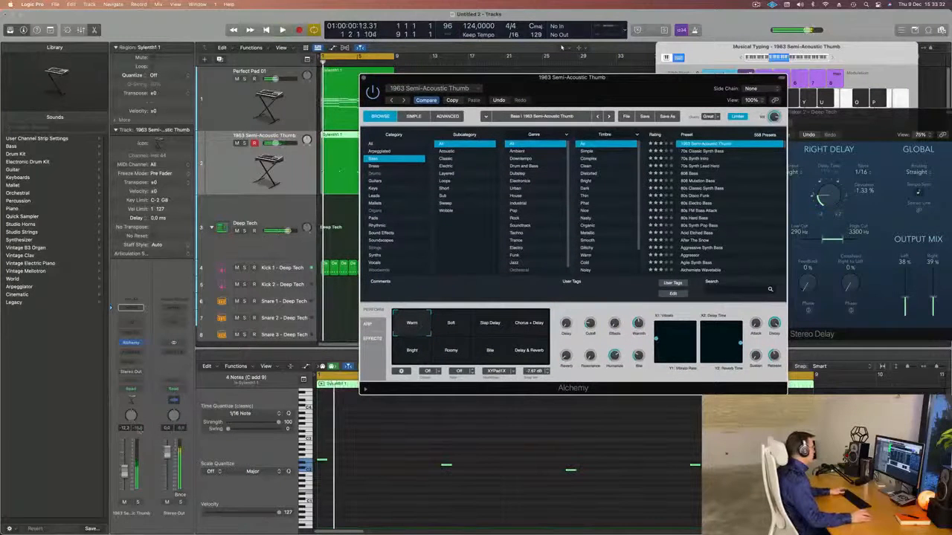
key(space)
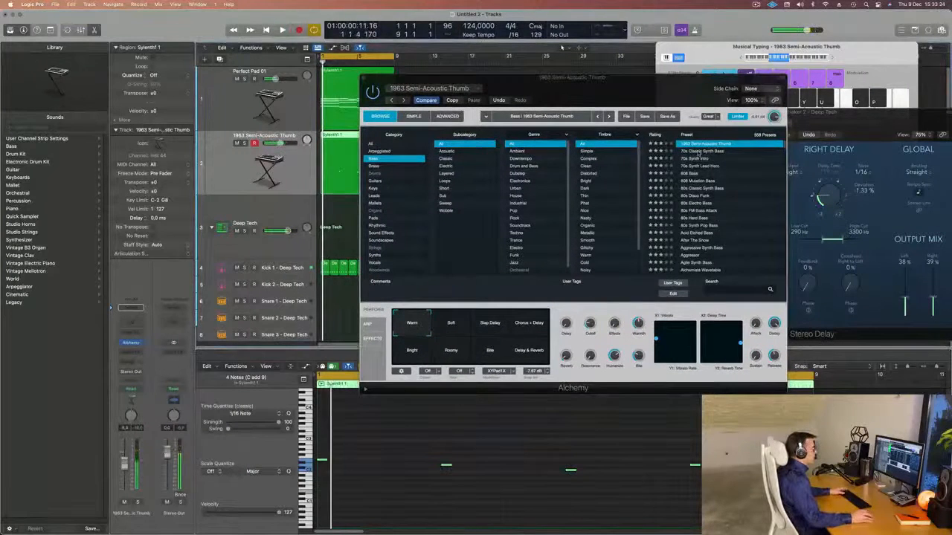
Load the 70s Classic Synth Bass preset, audition it against the beat, and move the Alchemy window clear of the tracks
click(698, 151)
drag(573, 79, 614, 81)
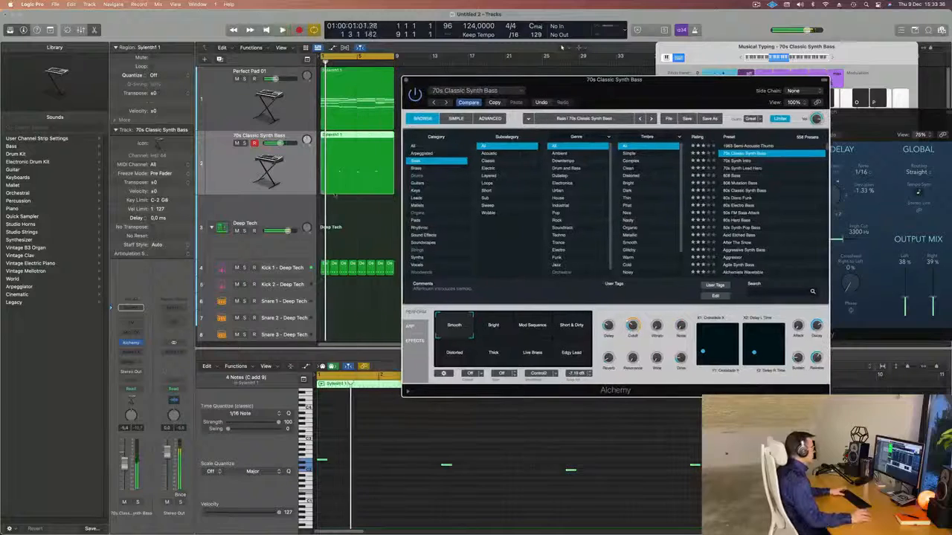
key(space)
key(space)
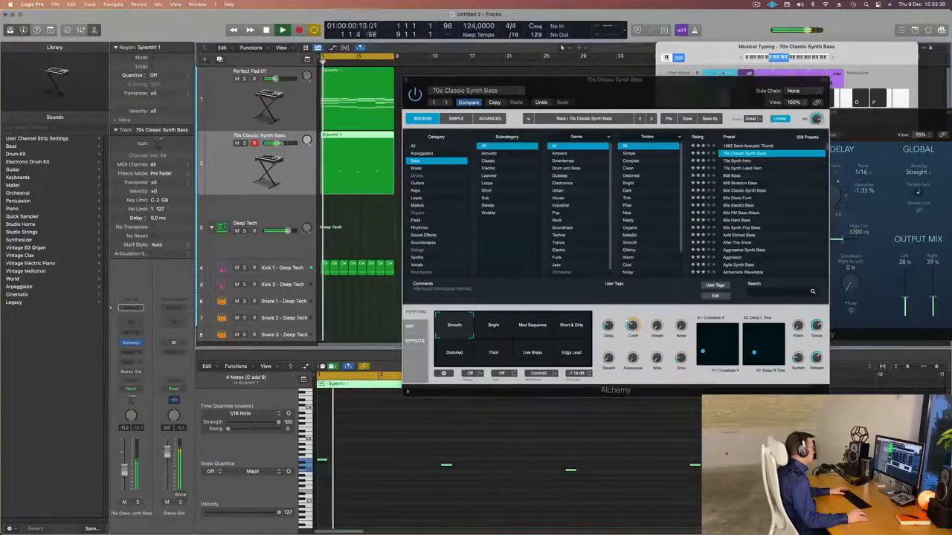
key(space)
key(space)
drag(583, 78, 801, 58)
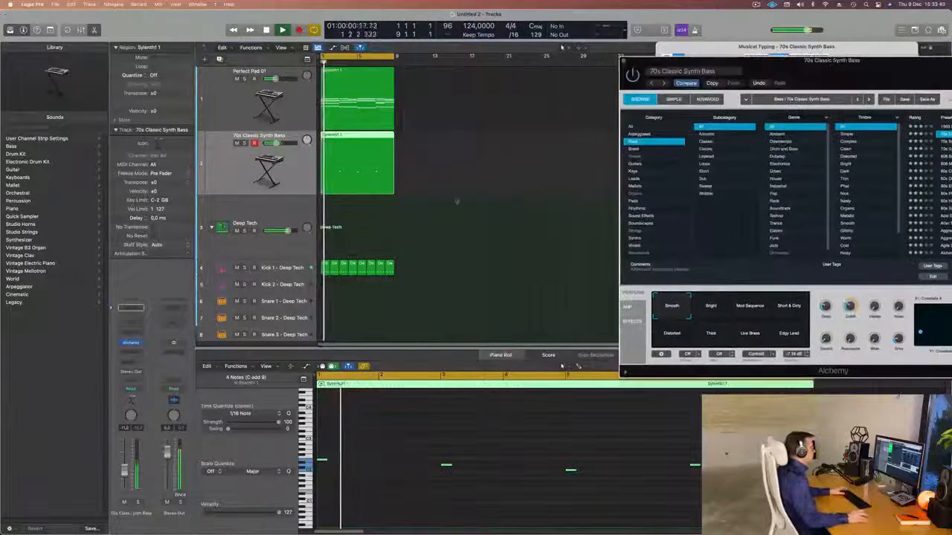
key(space)
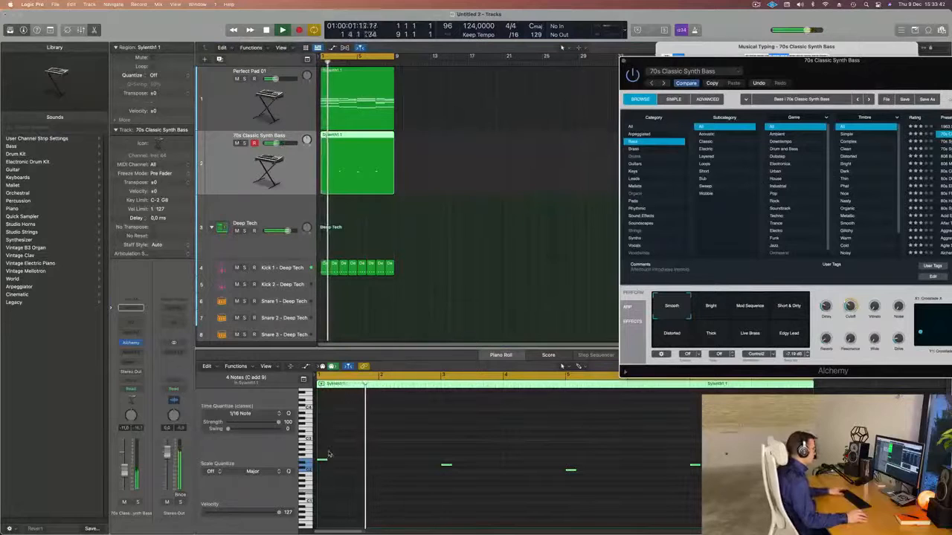
key(space)
key(space)
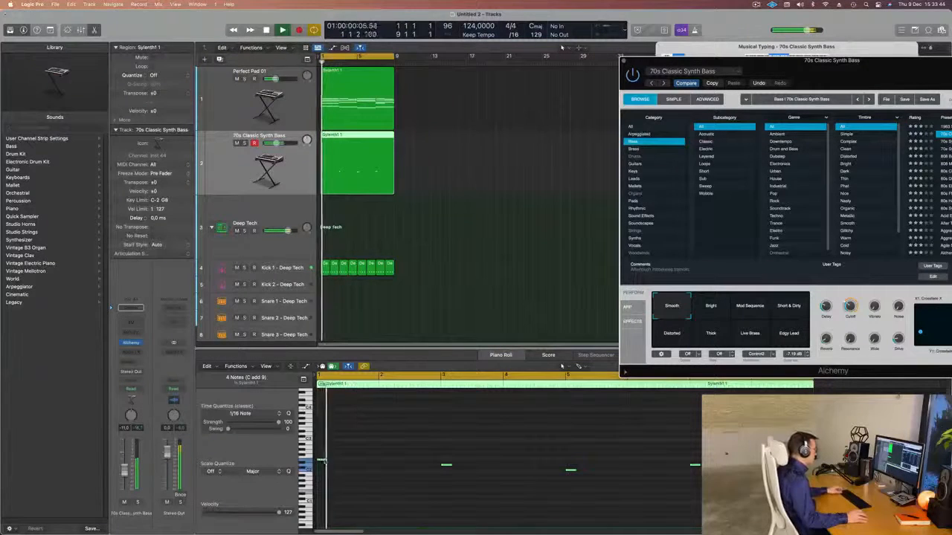
Try copying the four bass notes to half a bar after the originals, audition the pattern, and undo the copy
drag(325, 462, 352, 462)
key(space)
key(space)
scroll(384, 453, down, 2)
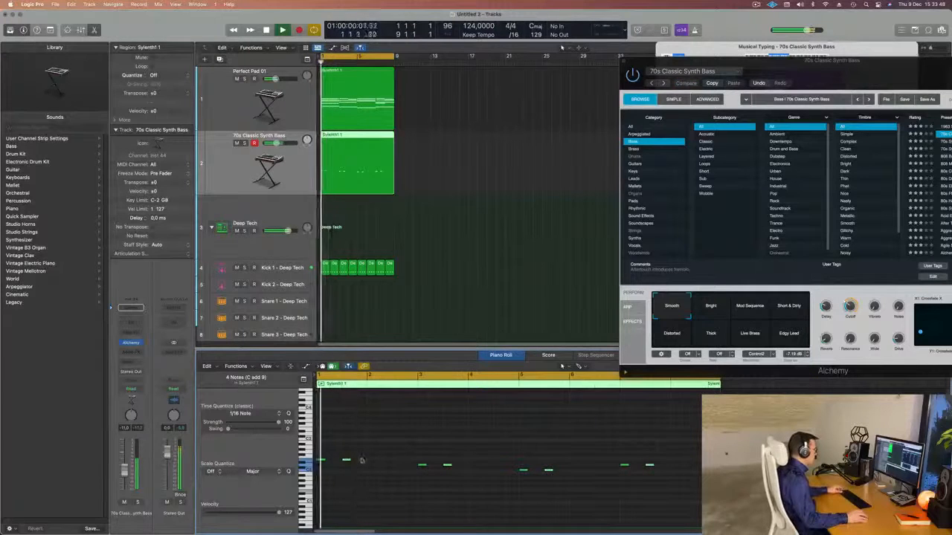
scroll(383, 463, up, 3)
click(383, 464)
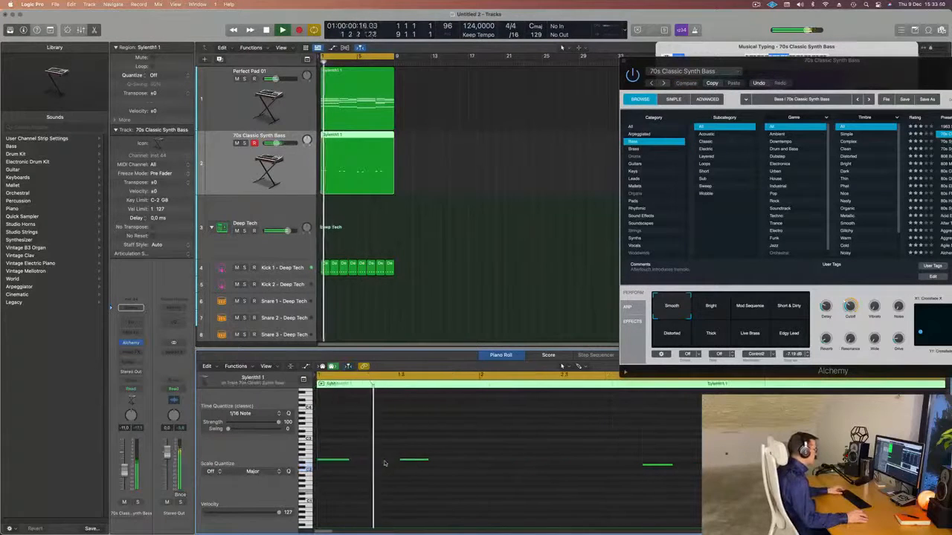
key(super+z)
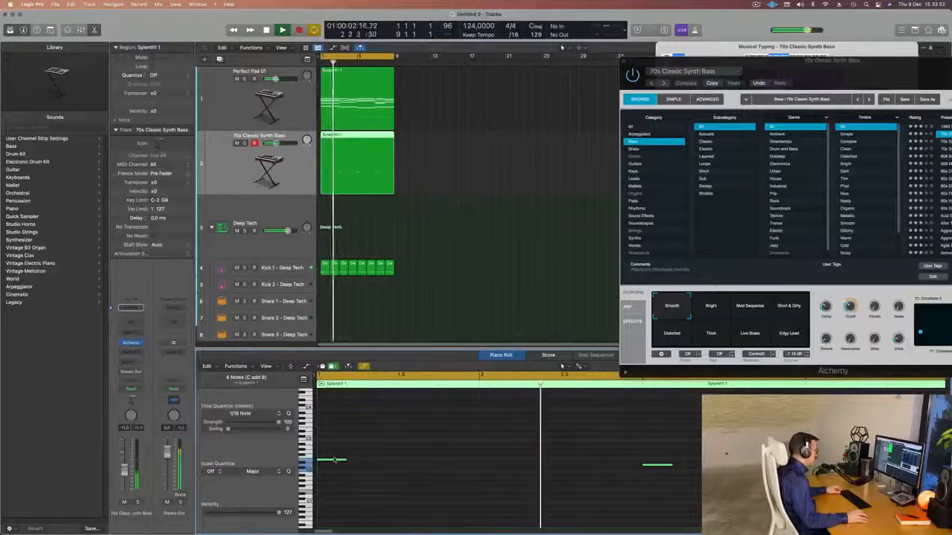
Copy the four bass notes and shift the copies to two and a half beats after the originals
drag(363, 466, 388, 459)
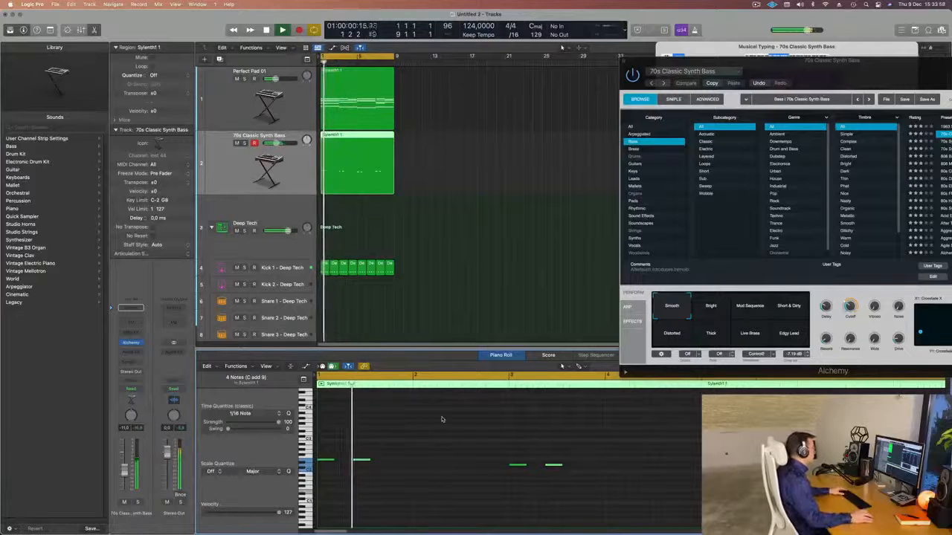
drag(362, 461, 386, 463)
key(super+Left)
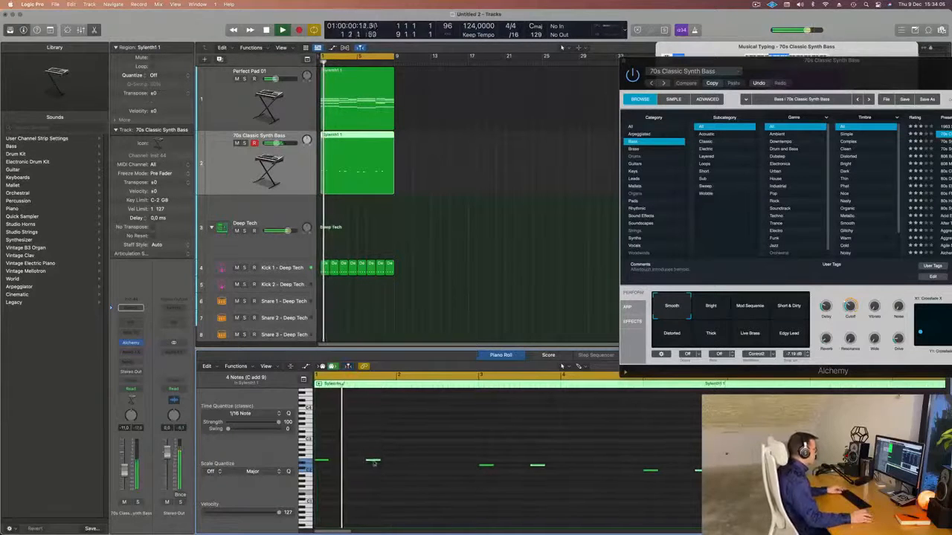
Copy the offbeat bass notes onto the downbeats of bars 2, 4, 6 and 8 and restart playback
drag(374, 461, 403, 462)
key(super+Left)
key(super+Left)
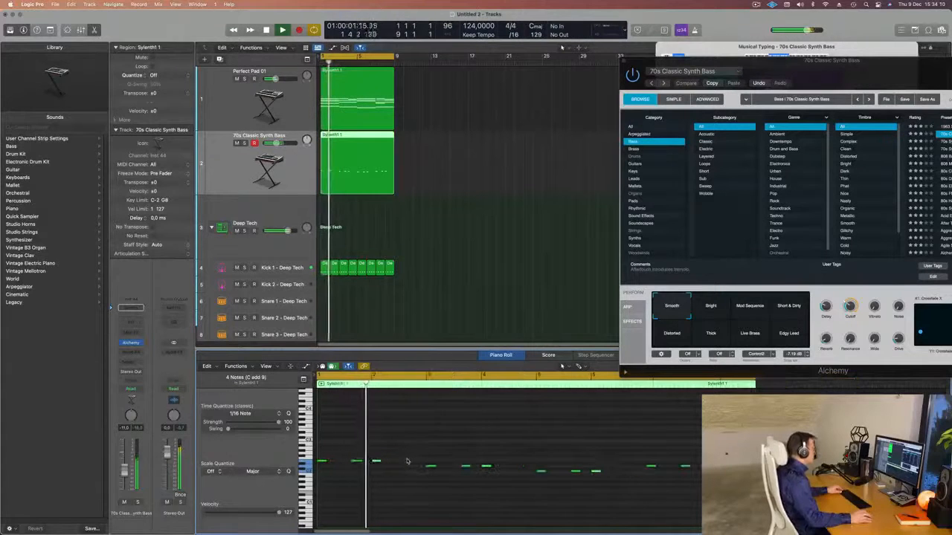
Copy the four bass notes on the downbeats of bars 2, 4, 6 and 8 to two and a half beats after them and audition the line
key(super+Right)
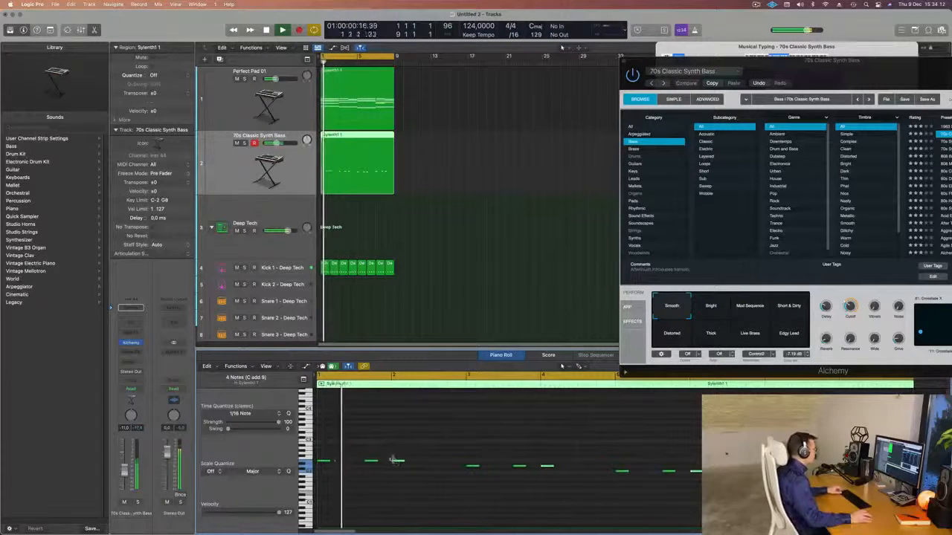
drag(397, 461, 447, 465)
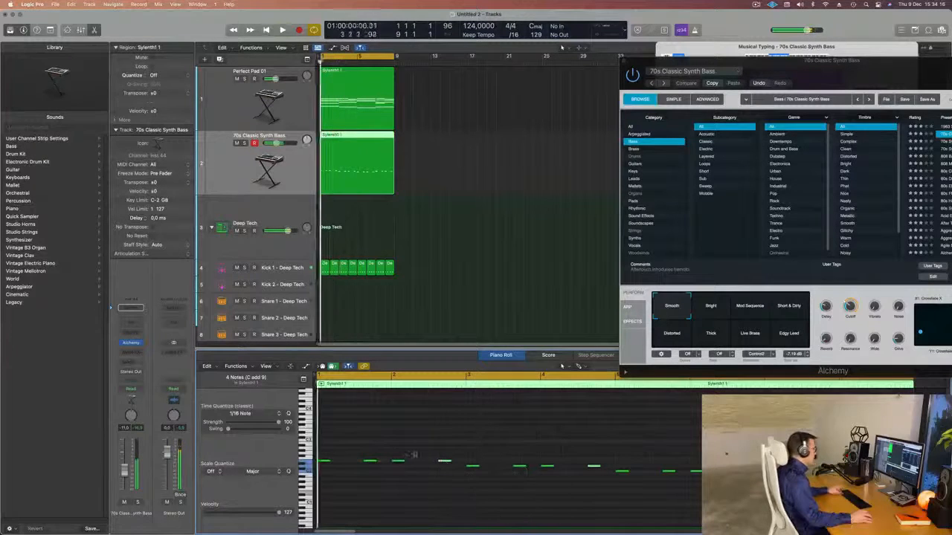
key(super+Left)
key(super+Right)
key(super+Left)
key(super+Left)
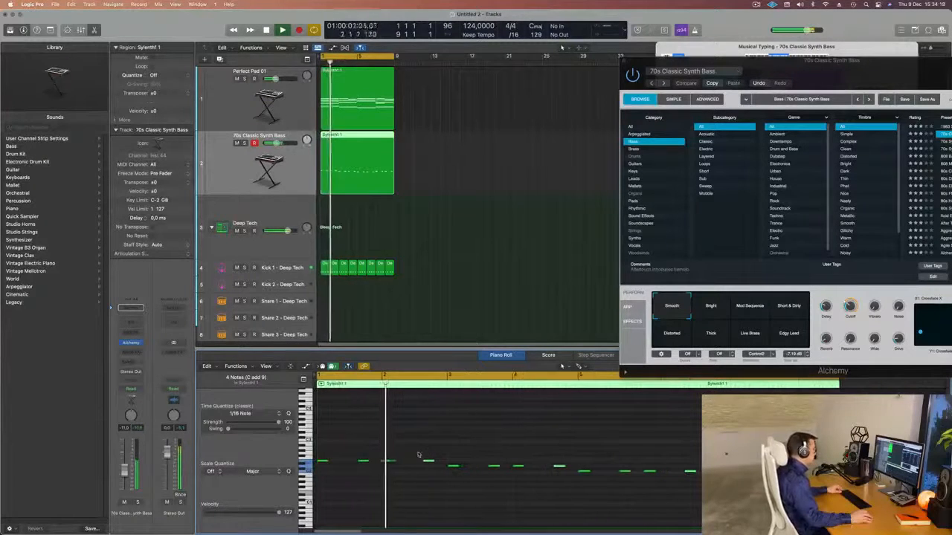
key(super+Left)
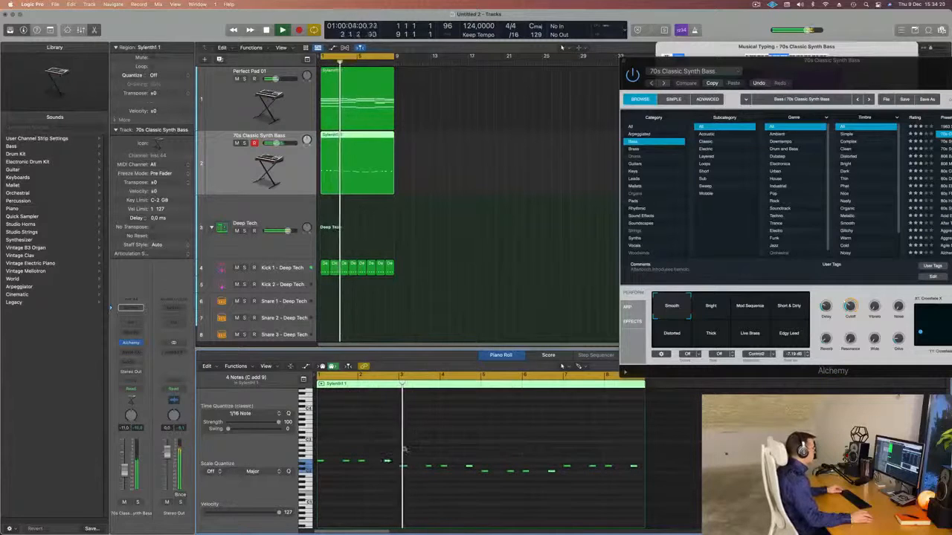
key(super+Left)
key(super+Left)
Audition the Short & Dirty, Mod Sequence, Distorted, Thick, Live Brass and Edgy Lead variations of the bass, and return to Smooth
drag(837, 77, 496, 233)
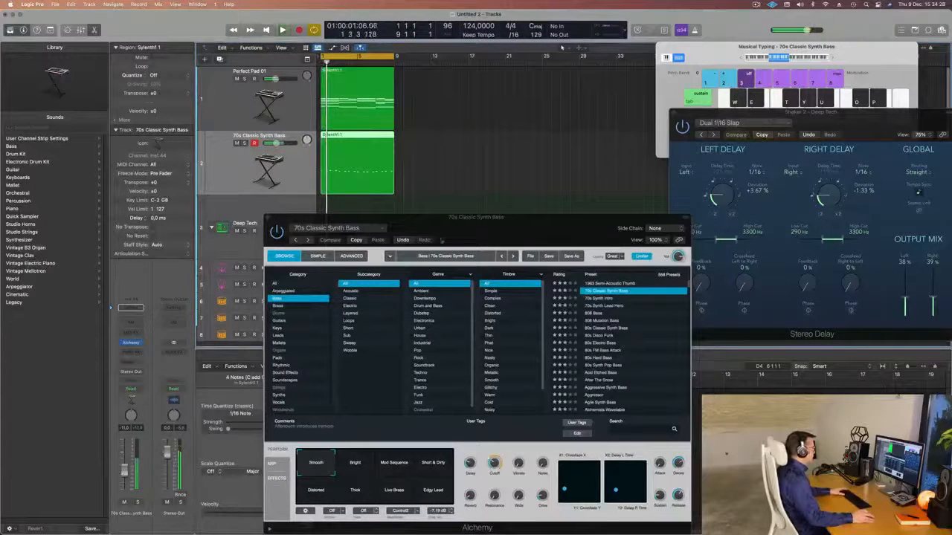
drag(483, 238, 563, 104)
click(511, 331)
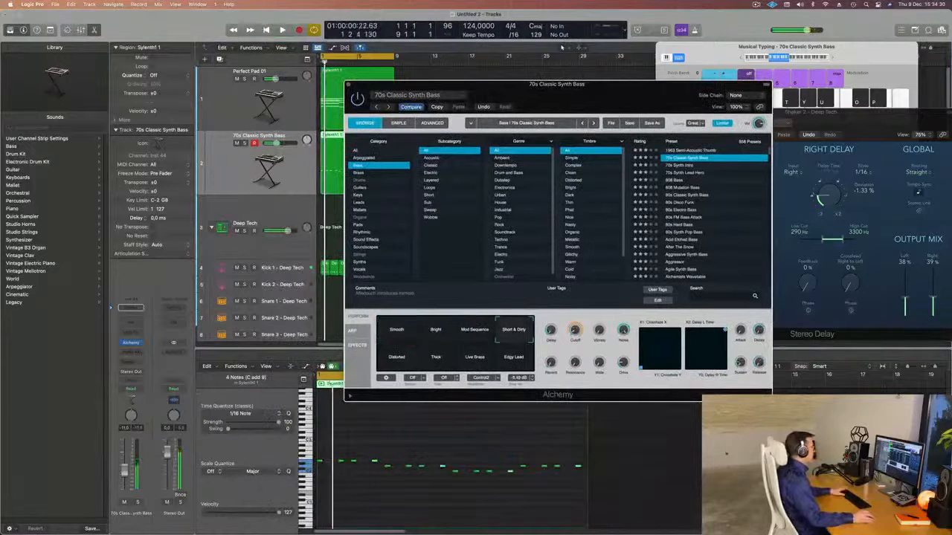
click(438, 331)
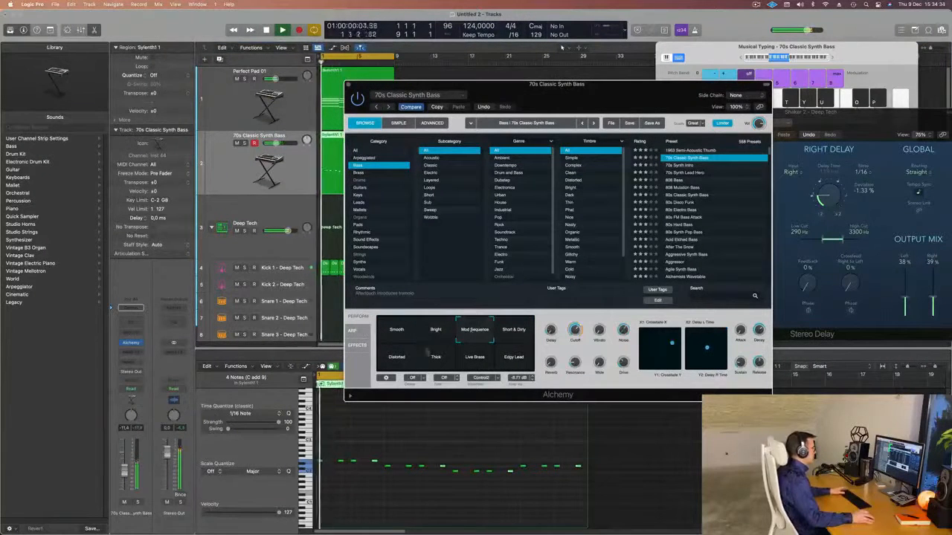
click(396, 357)
click(435, 358)
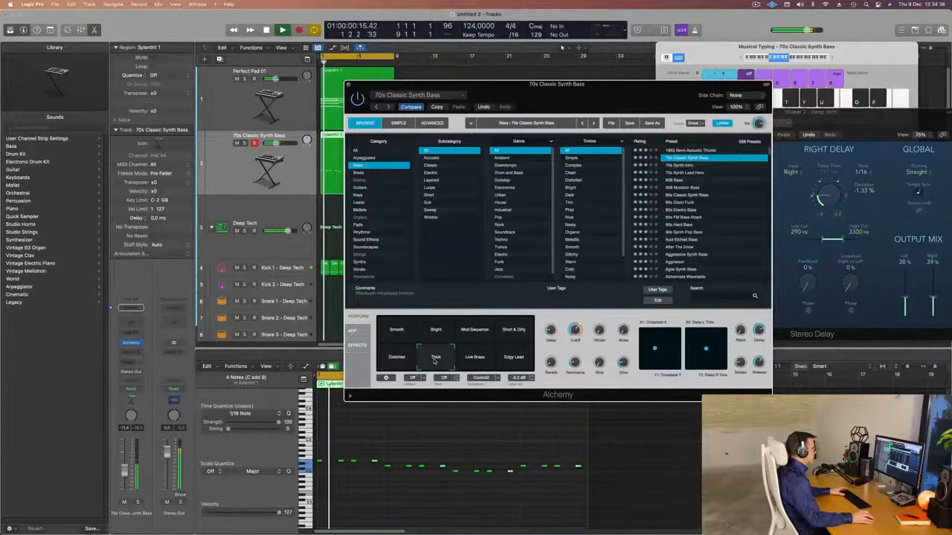
click(476, 359)
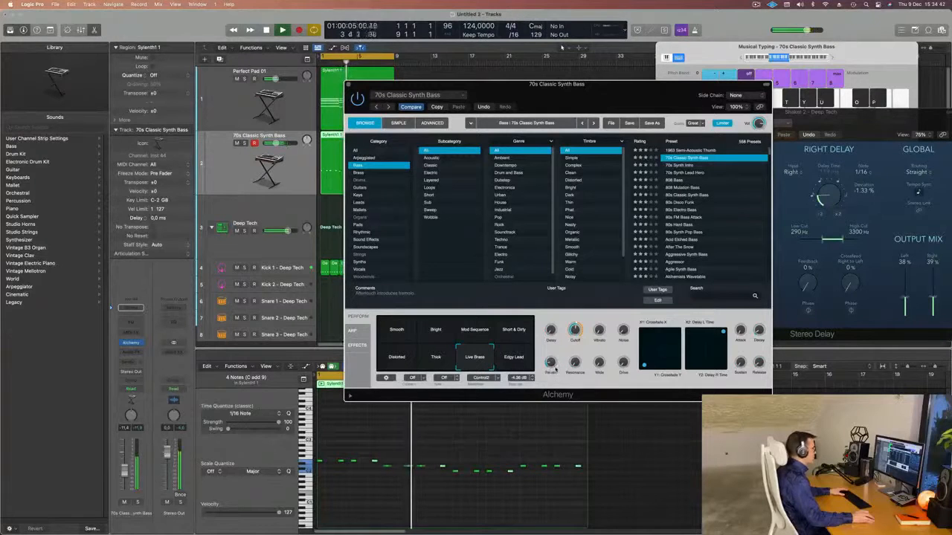
click(523, 368)
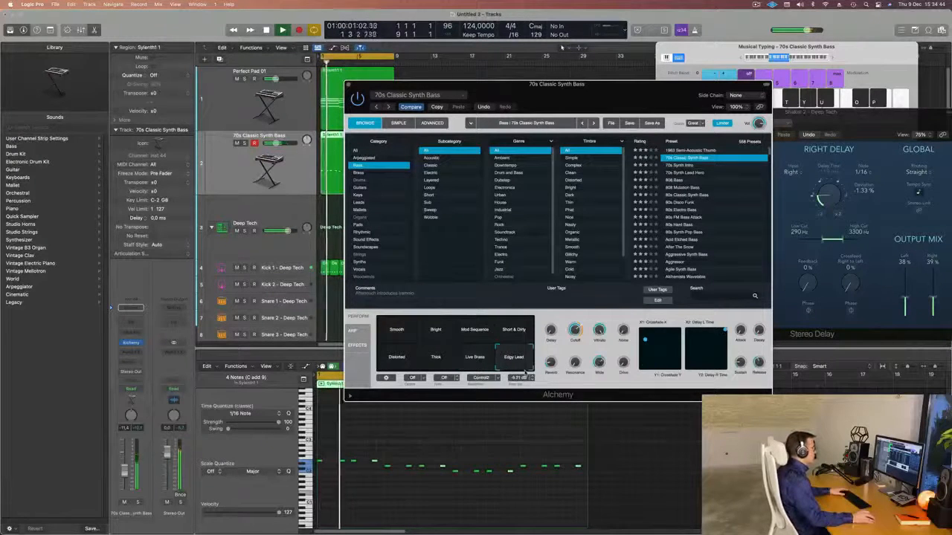
click(400, 344)
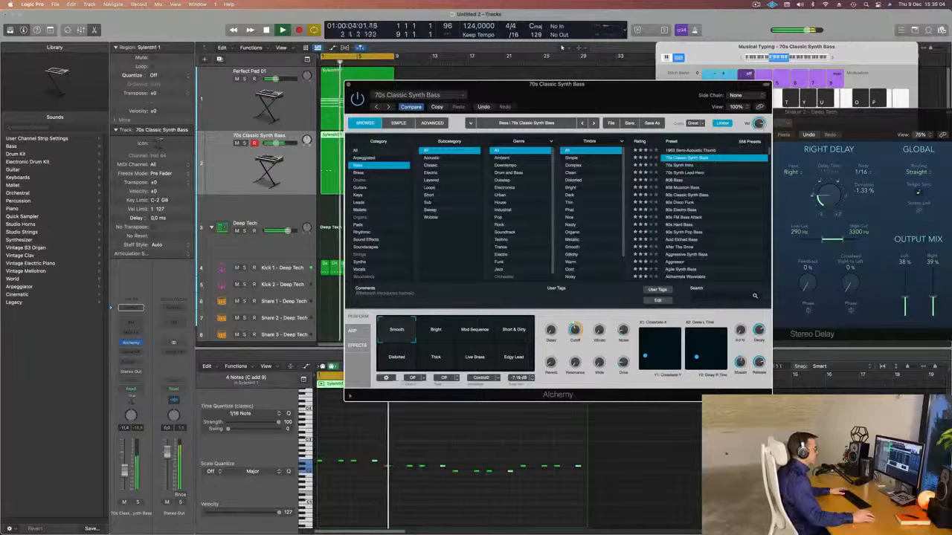
Fine-tune the Smooth bass variation's Drive during playback and move the Alchemy window clear of the bass notes
drag(661, 90, 698, 67)
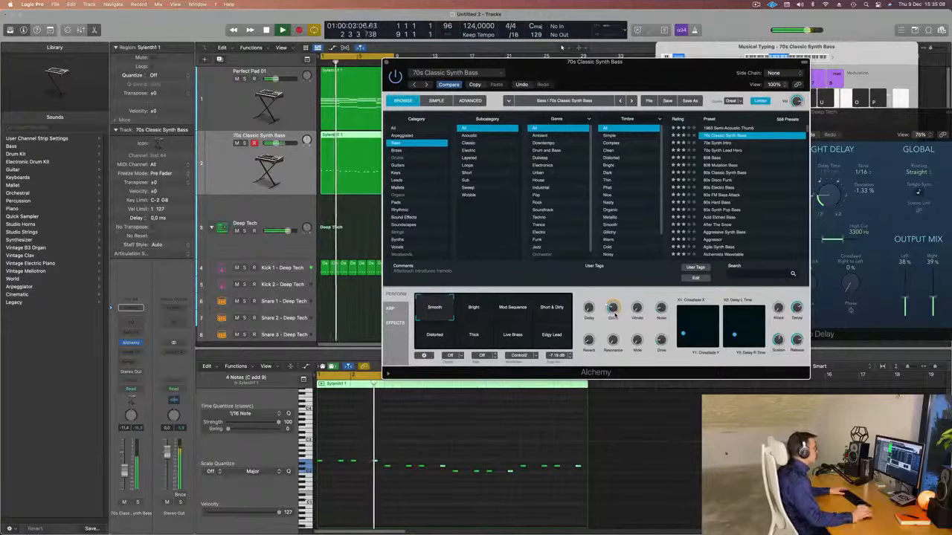
drag(651, 83, 631, 84)
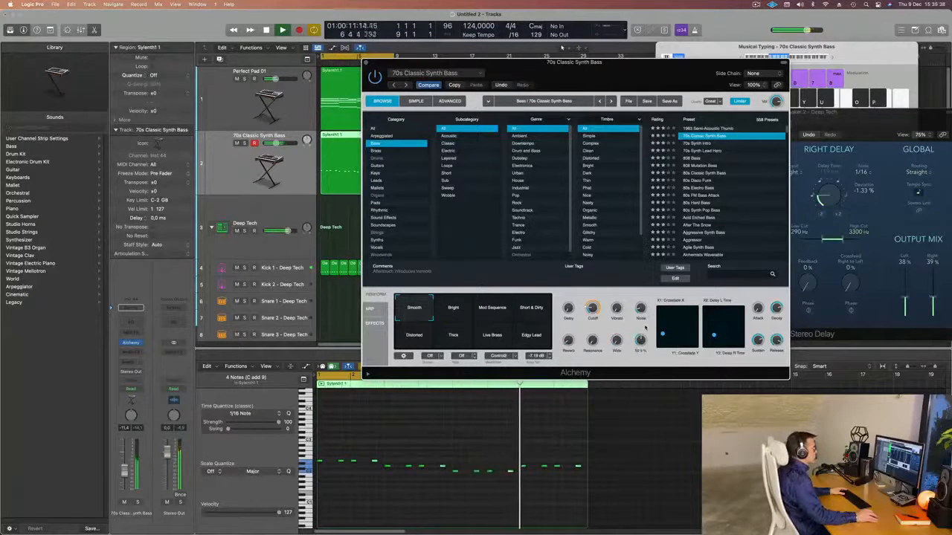
drag(638, 343, 639, 339)
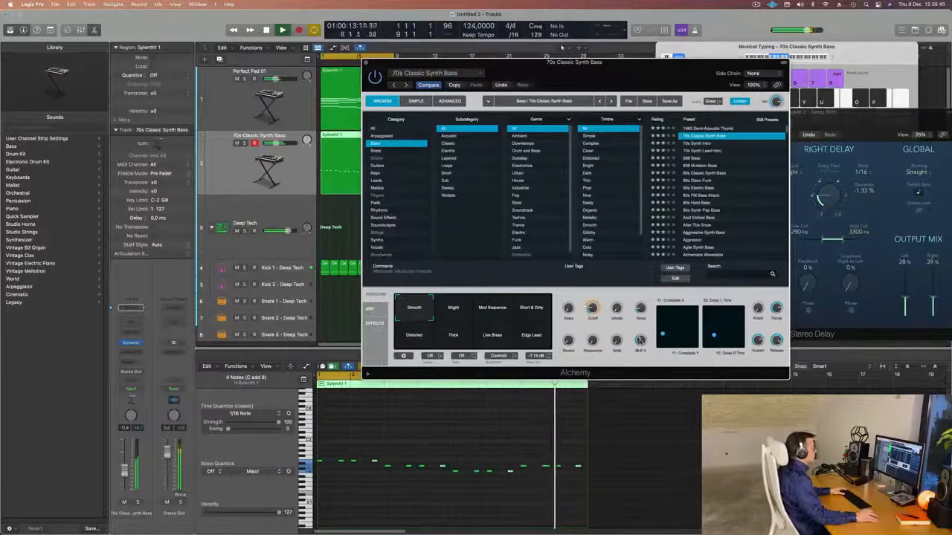
drag(628, 68, 676, 90)
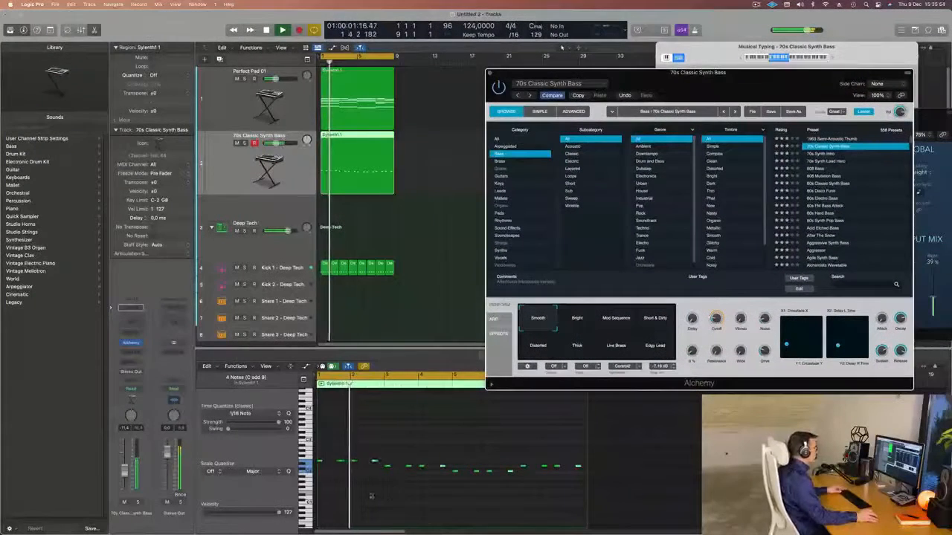
Select all 16 bass notes and lengthen them slightly together
click(372, 495)
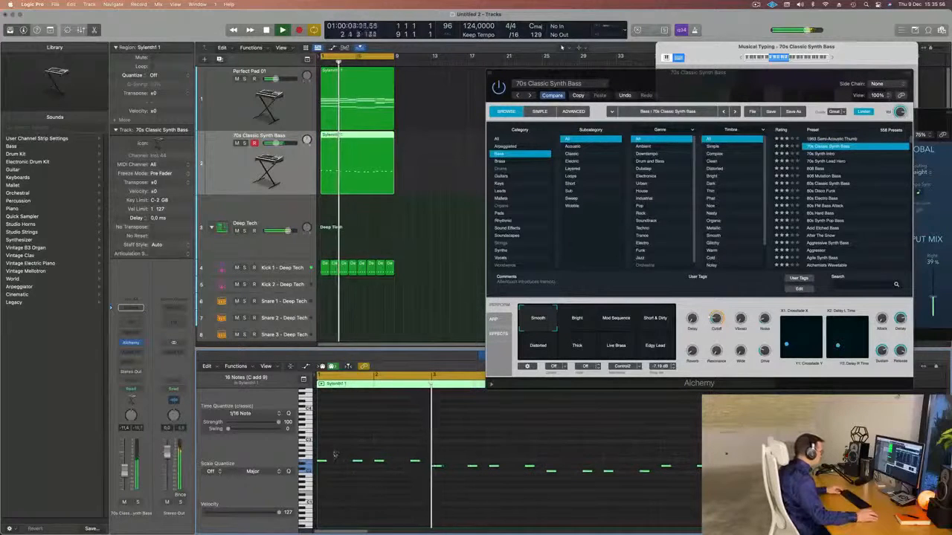
drag(325, 460, 329, 462)
scroll(367, 498, down, 2)
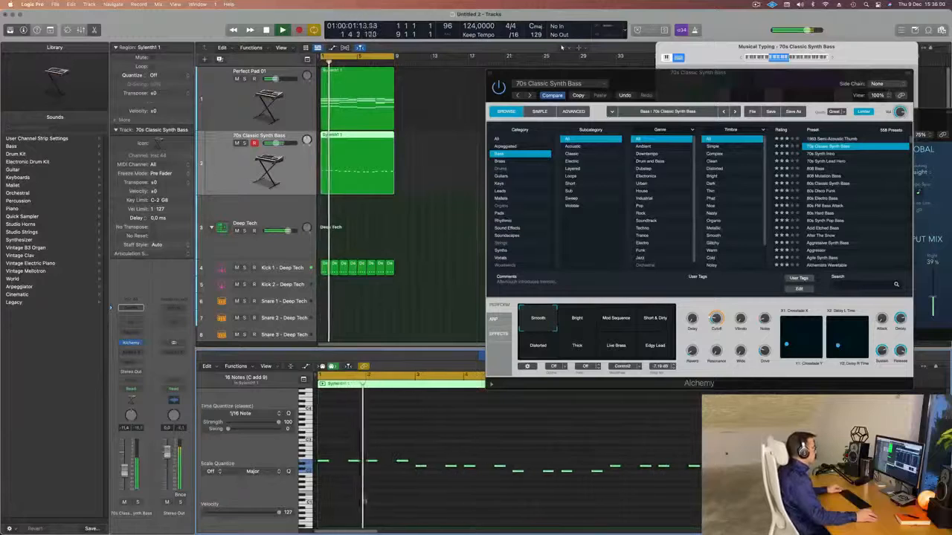
Adjust the bass sound's Cutoff, close Alchemy, and lower the 70s Classic Synth Bass track's volume to about -15.6 dB
drag(545, 75, 504, 87)
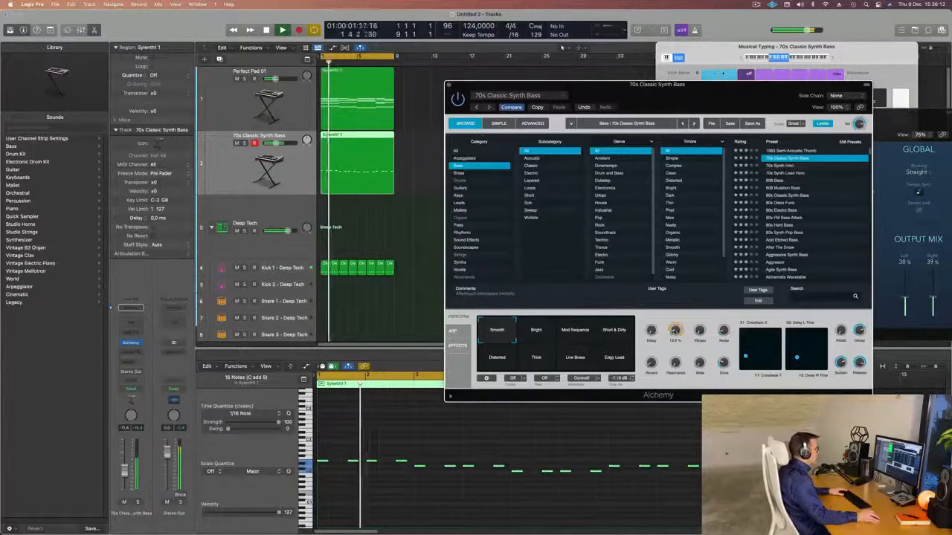
drag(605, 90, 531, 194)
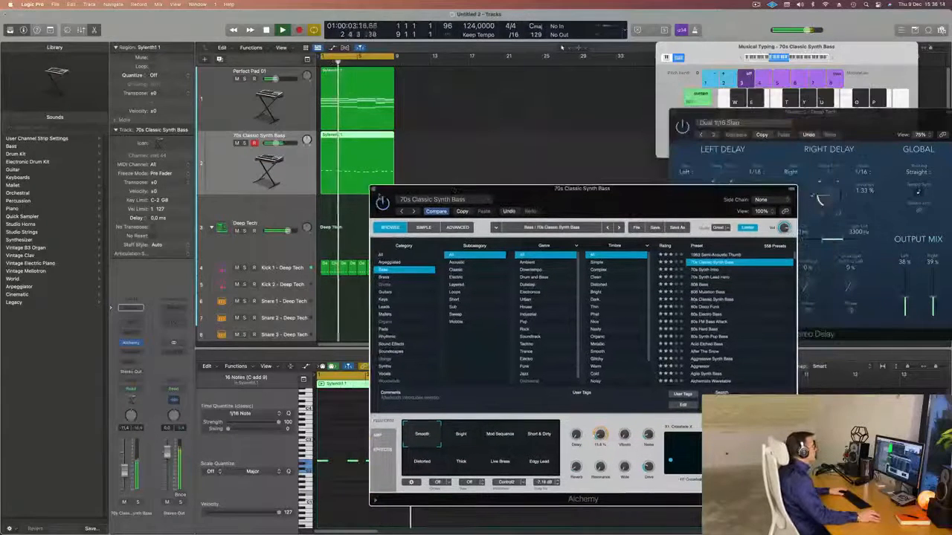
click(374, 189)
click(240, 111)
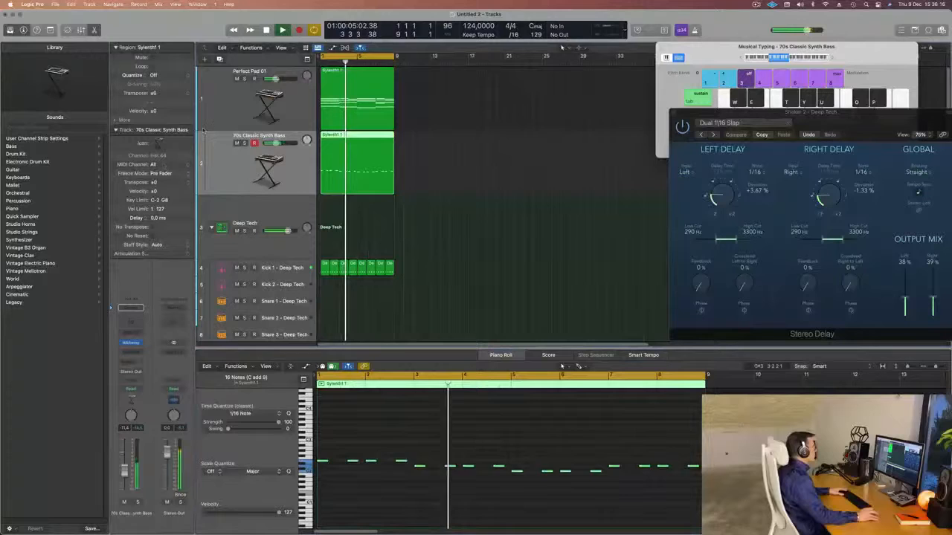
click(239, 171)
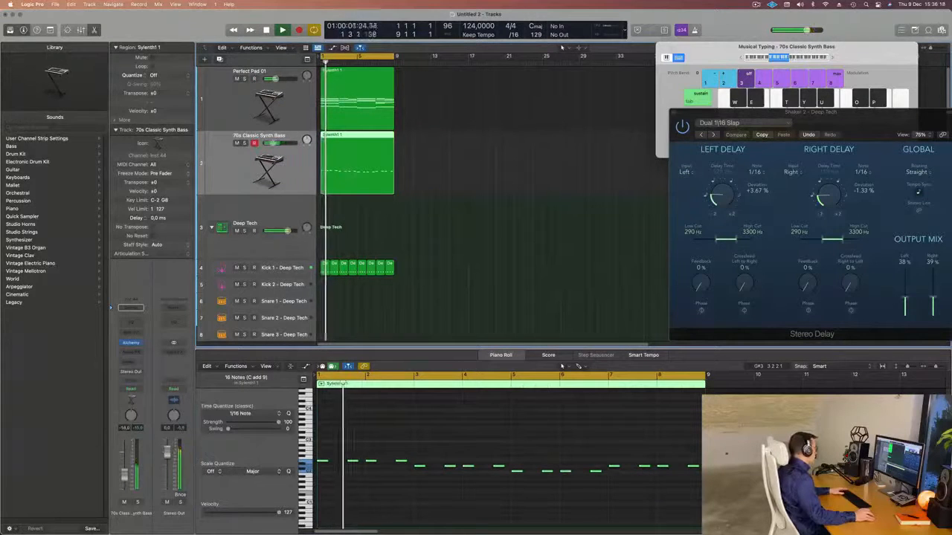
Insert a stereo Compressor on the bass track and set its side chain to Kick 1 - Deep Tech (Inst 2)
click(131, 352)
mouse_move(141, 373)
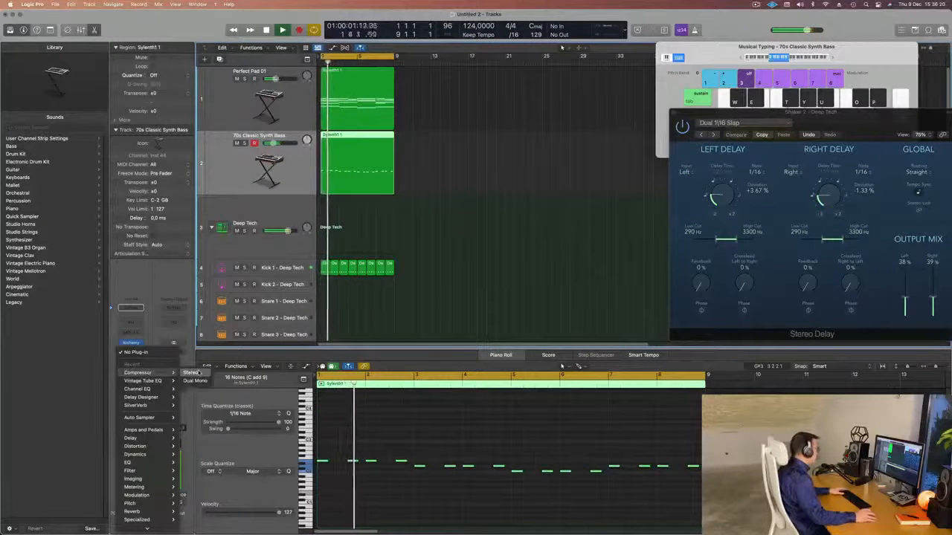
click(192, 373)
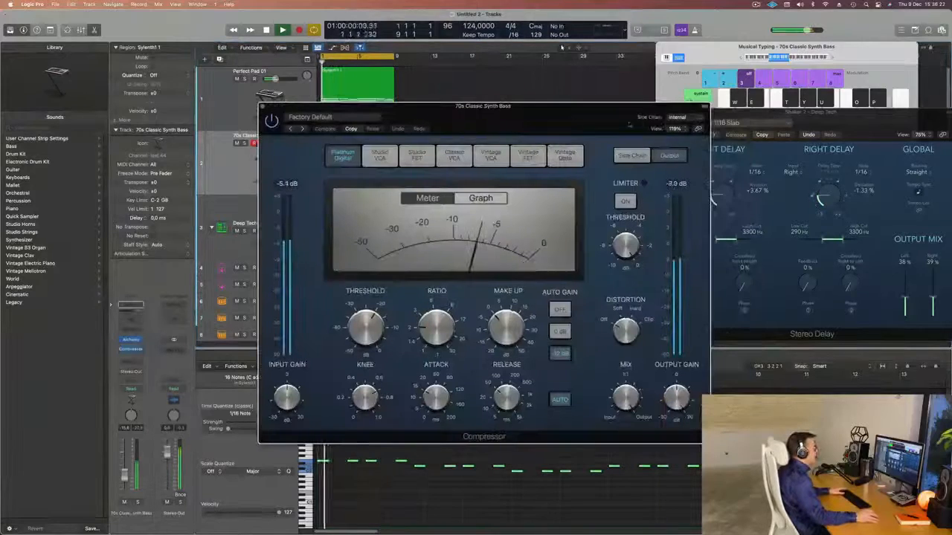
click(677, 117)
mouse_move(683, 139)
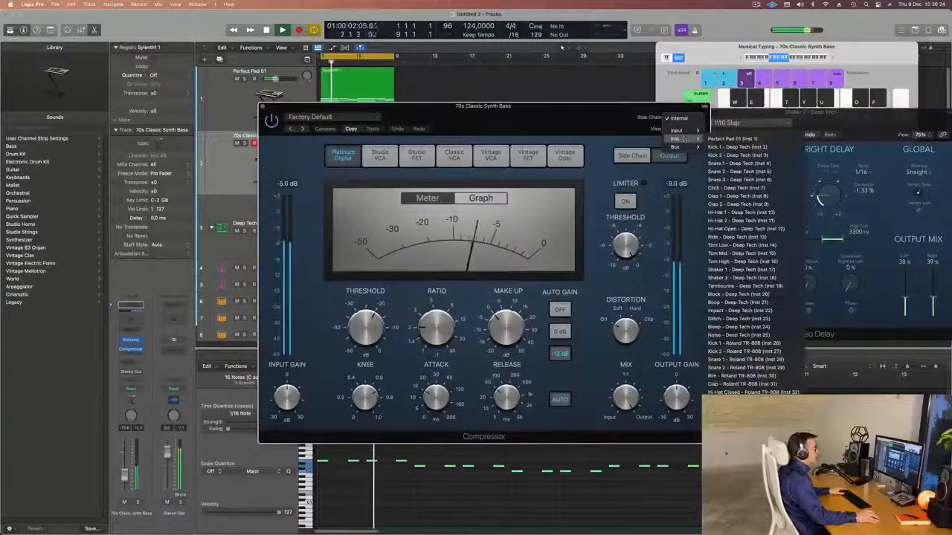
click(735, 146)
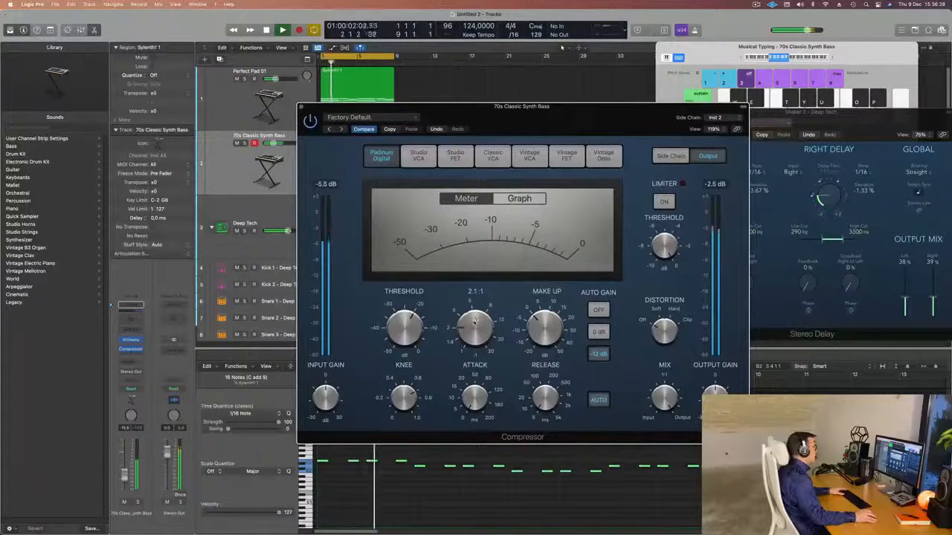
Raise the bass Compressor's ratio and close its window
drag(476, 303, 478, 301)
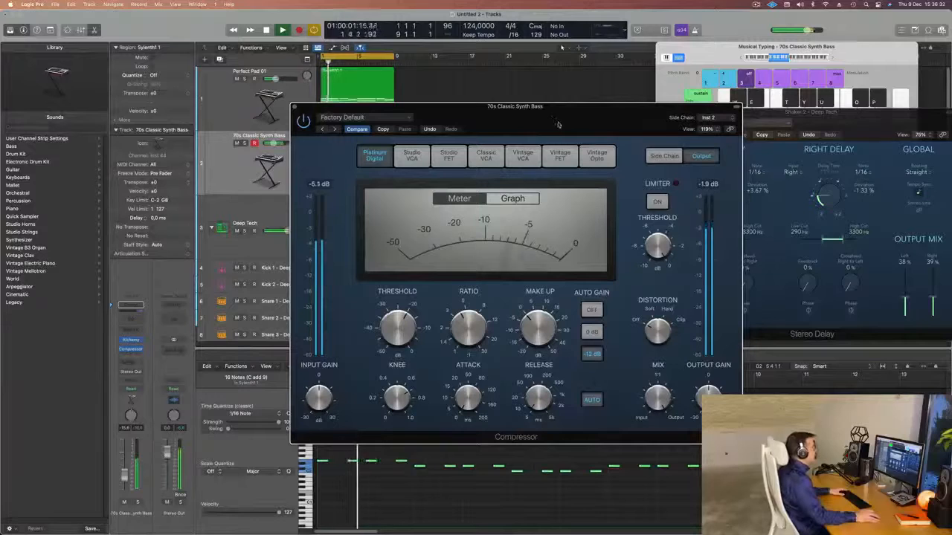
drag(548, 122, 500, 125)
click(253, 112)
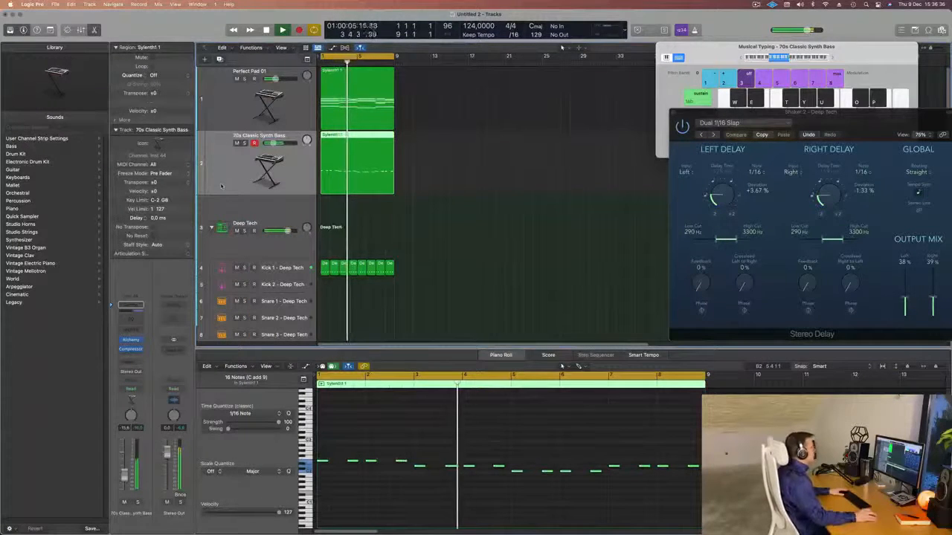
Duplicate the Perfect Pad 01 track, copy its eight-bar chord region onto the new track, and stop playback
scroll(486, 252, down, 2)
scroll(487, 252, up, 2)
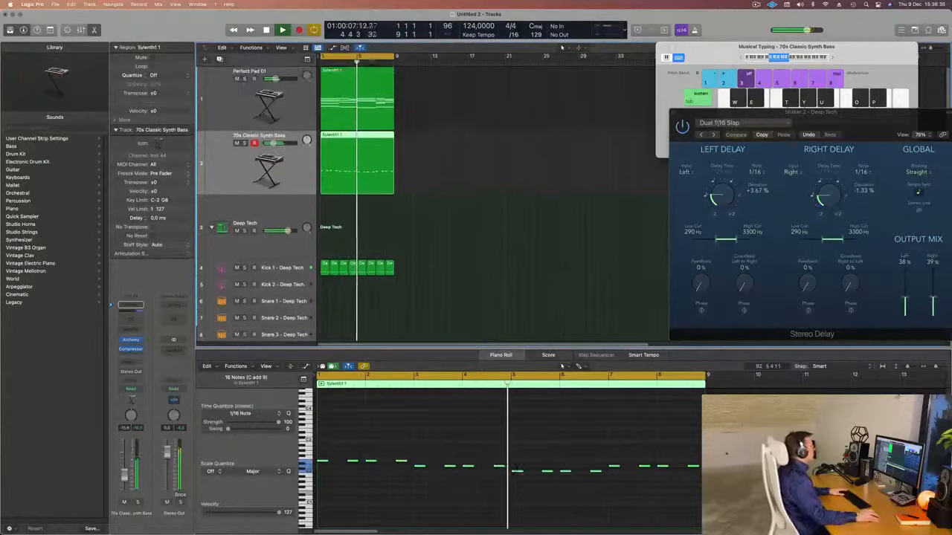
click(226, 102)
key(super+d)
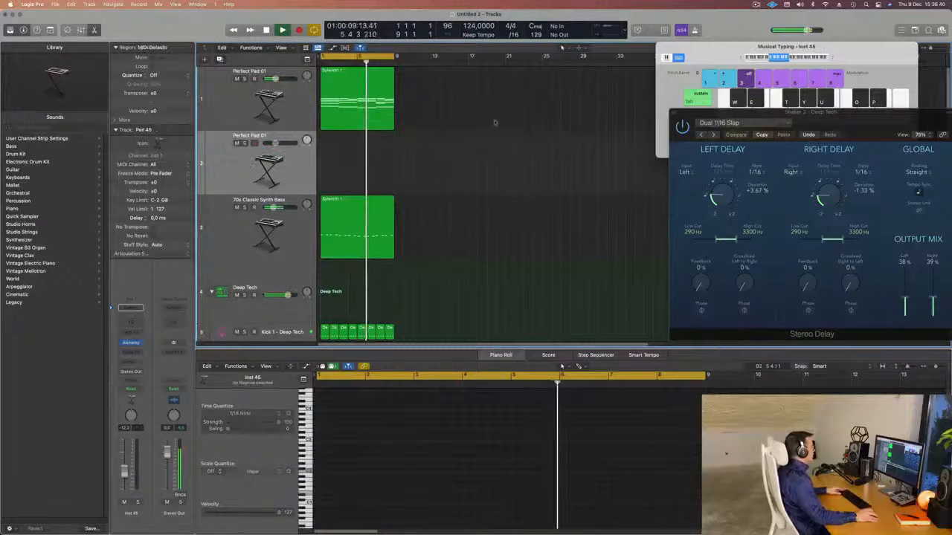
drag(349, 93, 346, 153)
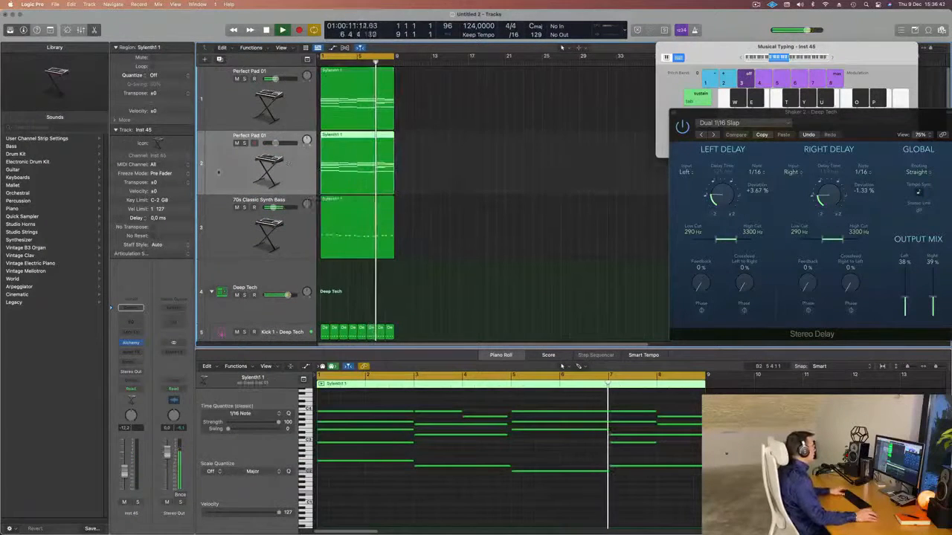
key(space)
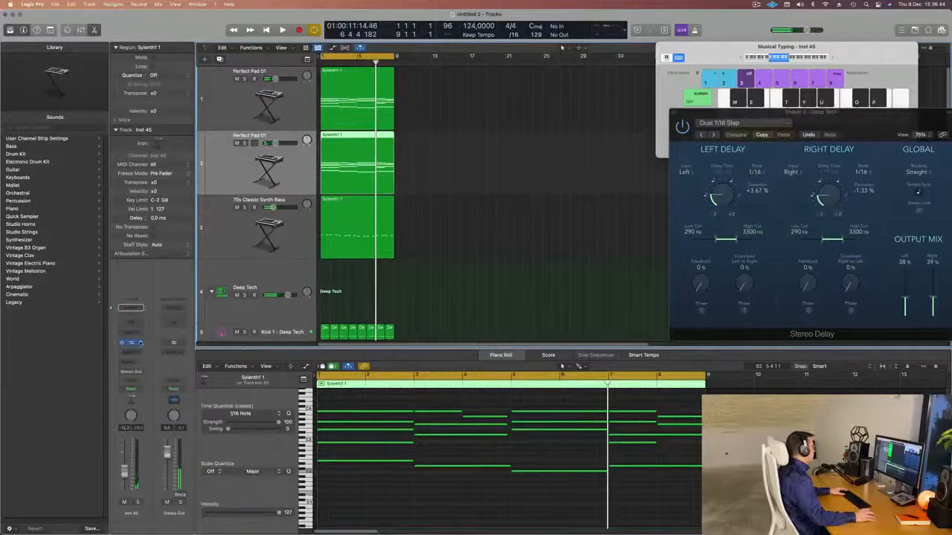
Replace Alchemy on the duplicated pad track with Retro Synth and insert the Arpeggiator MIDI effect
click(131, 307)
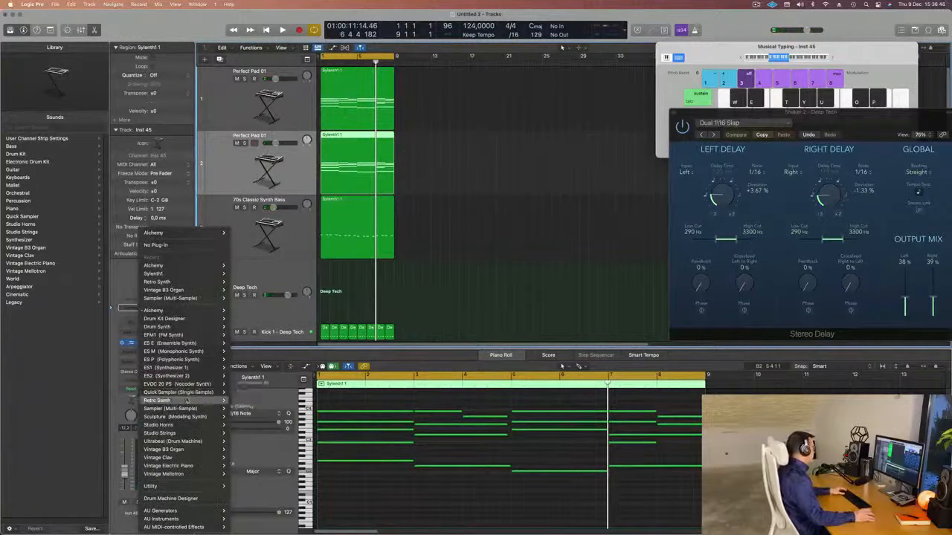
click(241, 401)
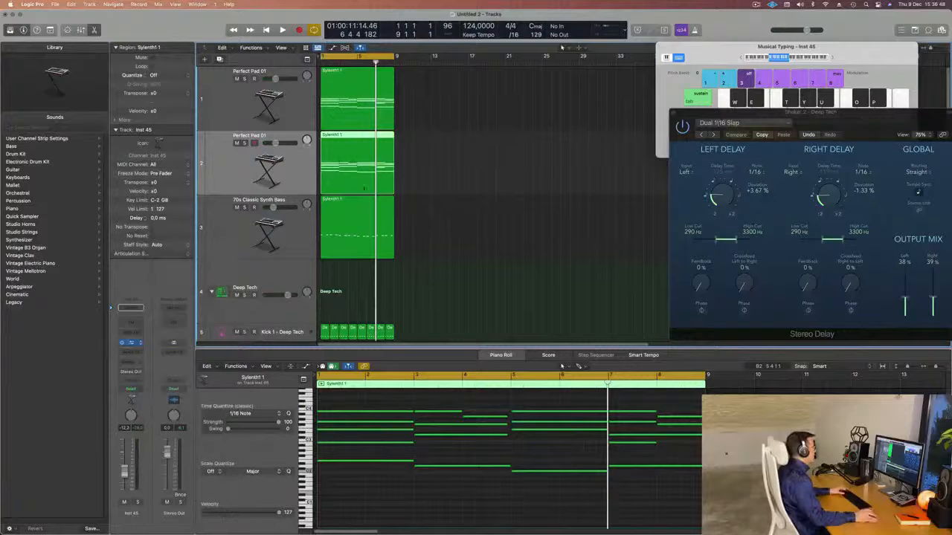
click(132, 333)
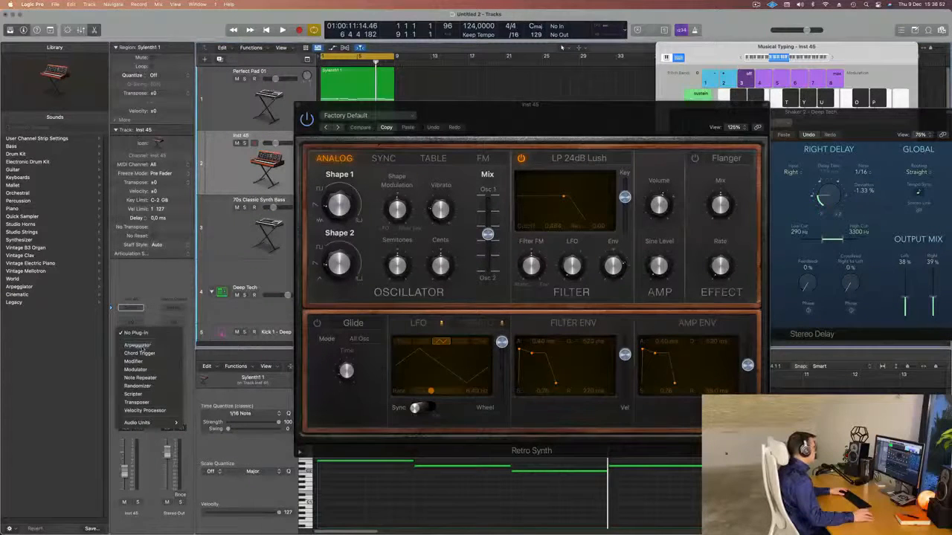
click(136, 346)
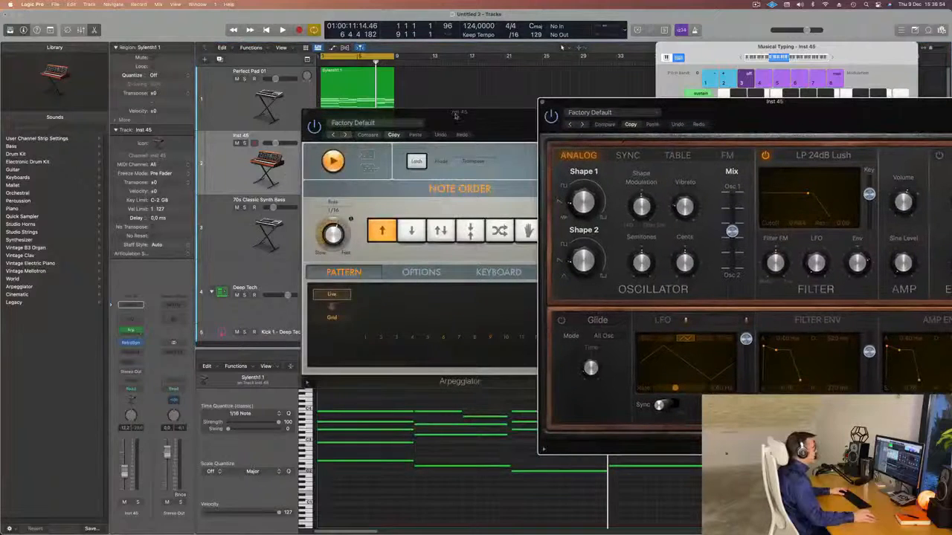
Close the Arpeggiator window, lower the Inst 45 track's volume, and play the project from the start
drag(456, 116, 679, 131)
click(530, 131)
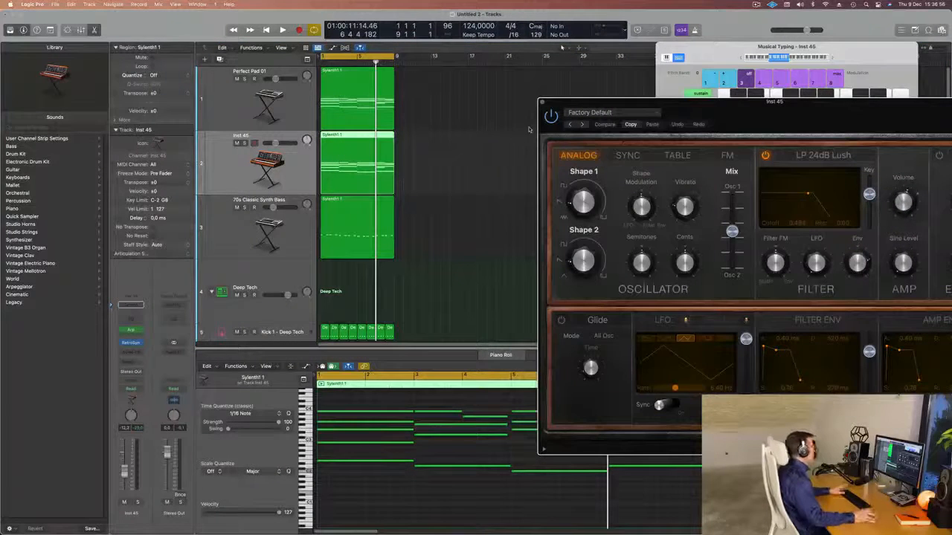
click(247, 168)
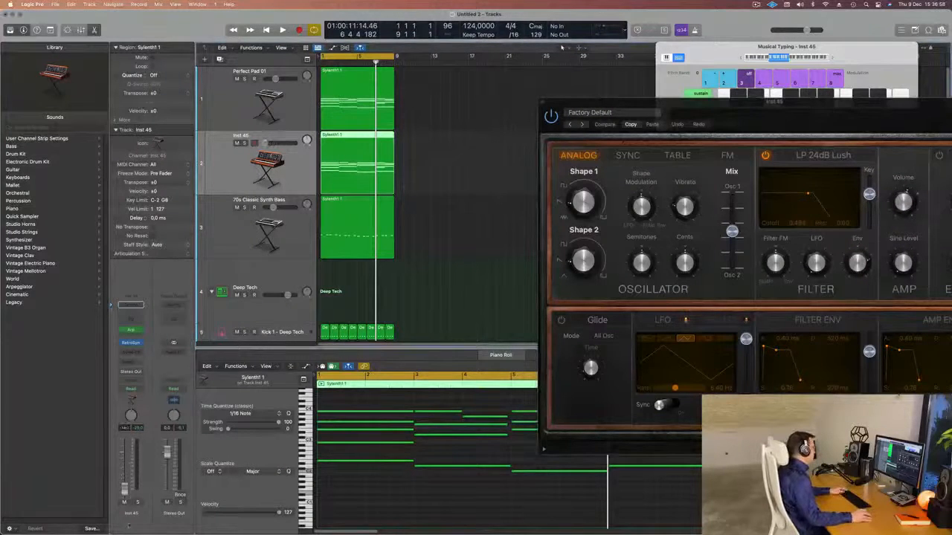
key(Return)
key(space)
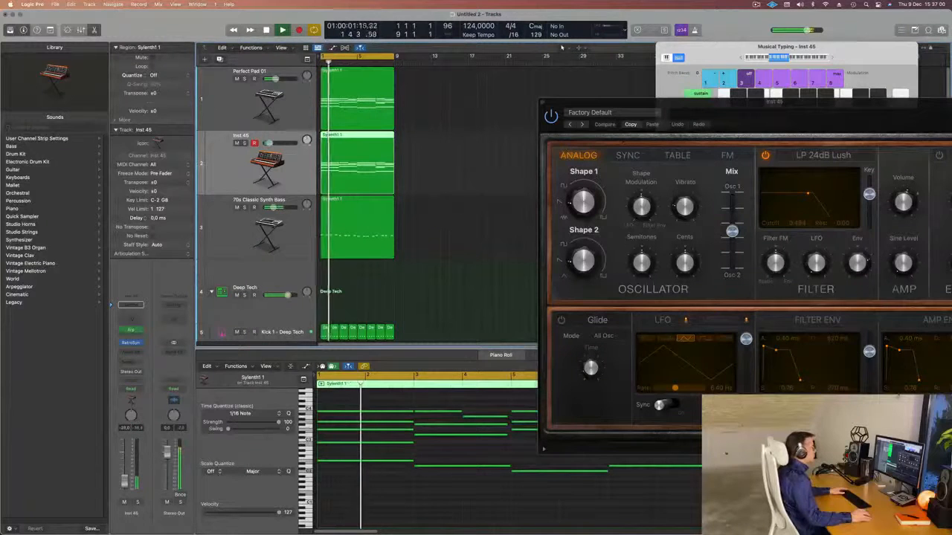
Try the Calming Bells preset in Retro Synth, and load Delicate Chimes instead
drag(800, 102, 546, 108)
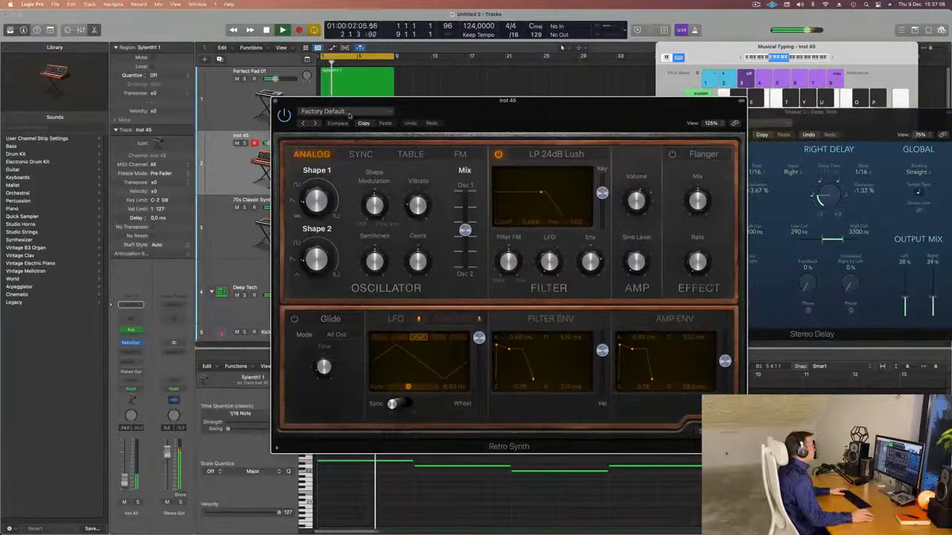
click(338, 112)
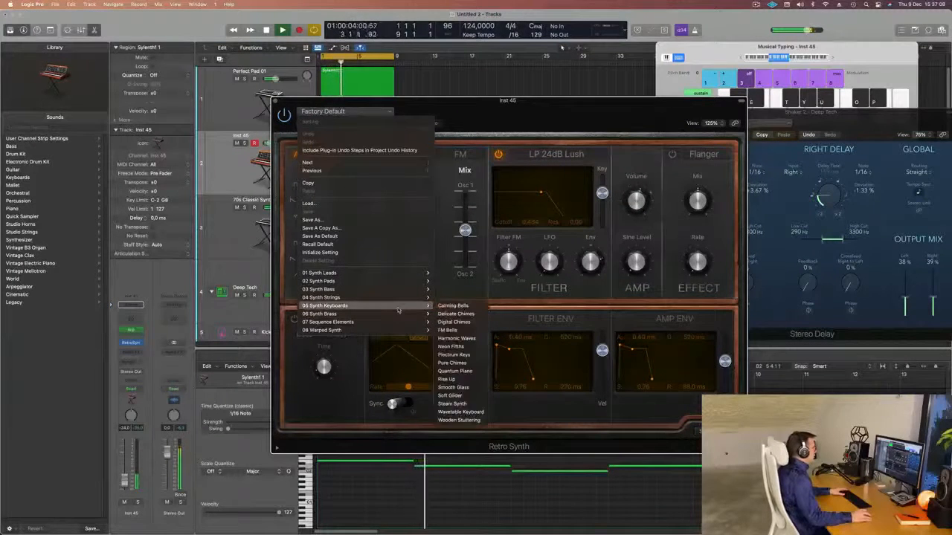
mouse_move(402, 297)
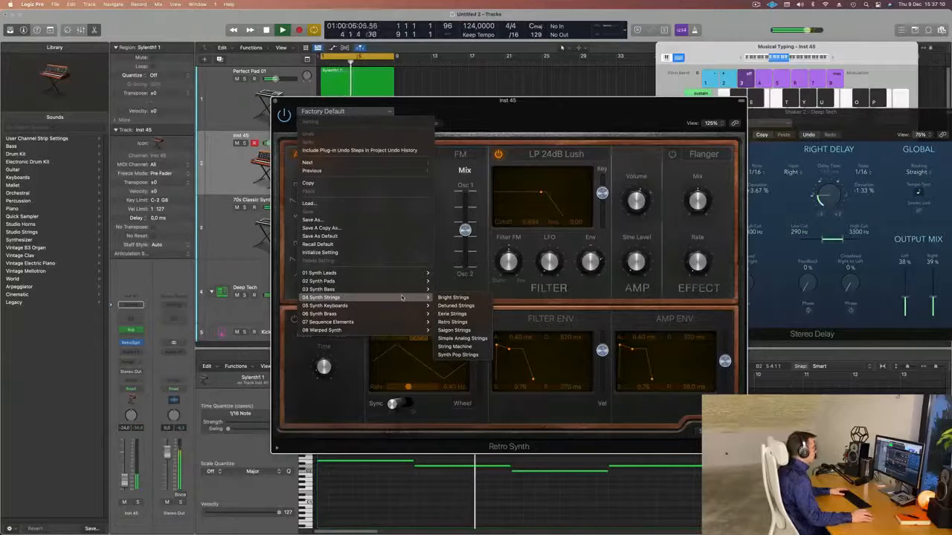
click(452, 306)
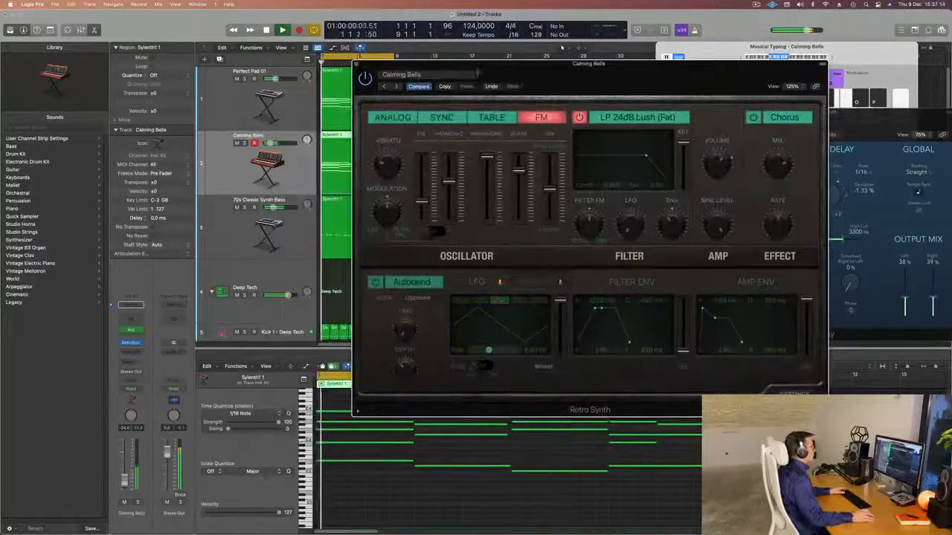
click(396, 86)
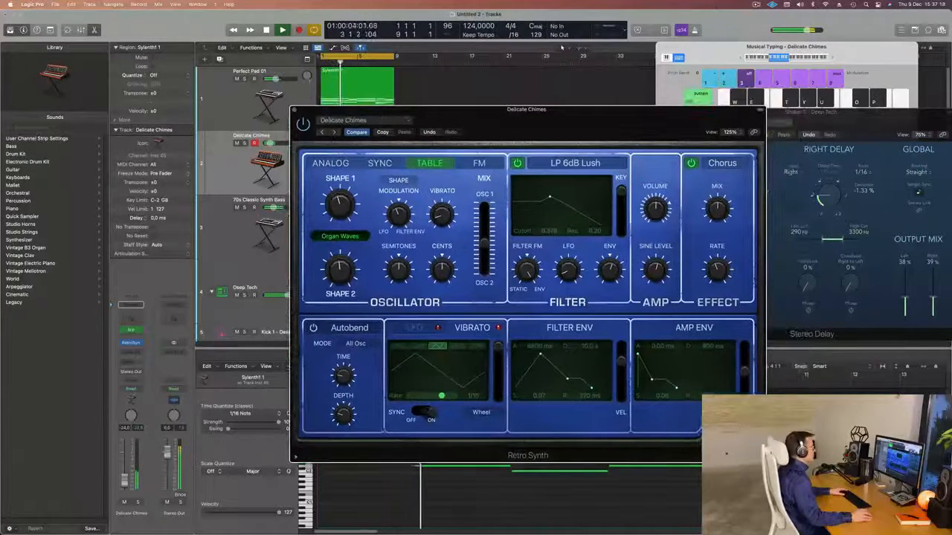
Audition Retro Synth's Sync and Table oscillator types and switch the oscillator to Analog
click(381, 164)
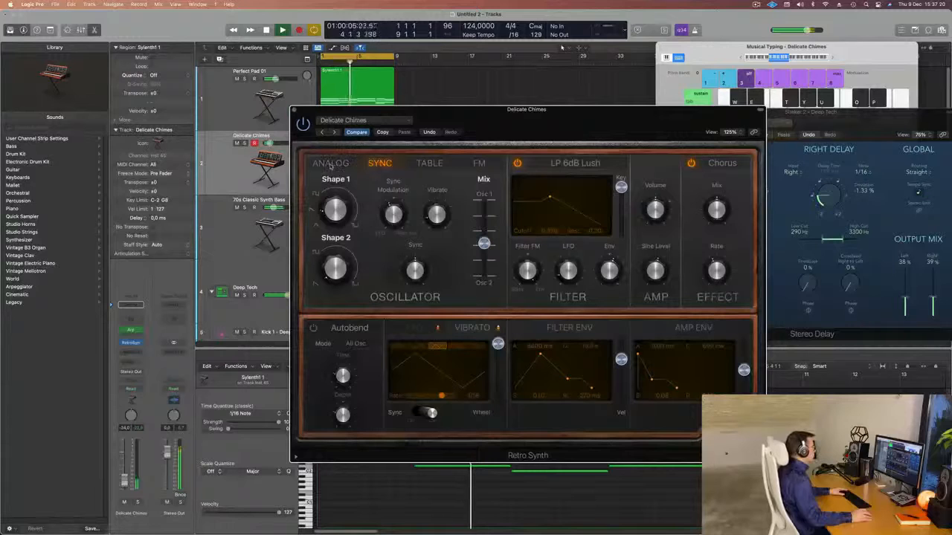
click(425, 163)
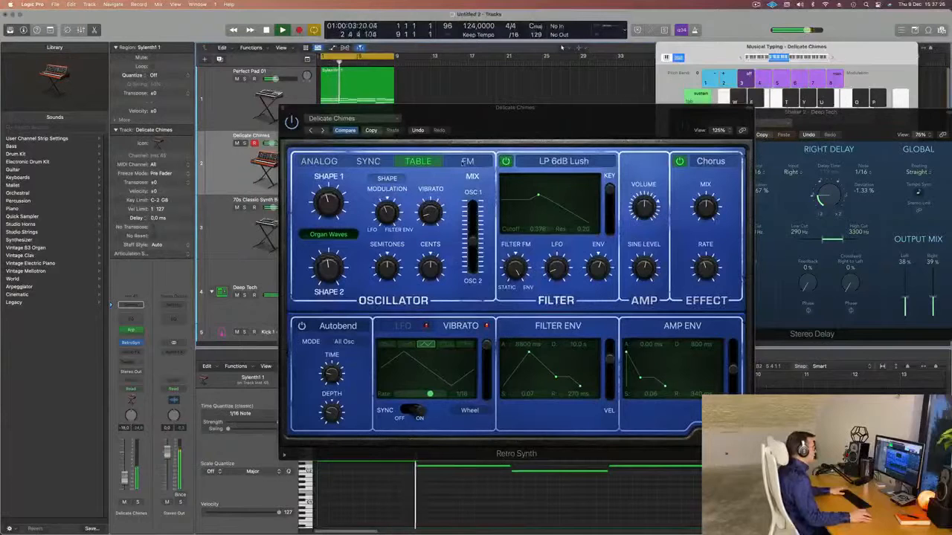
click(369, 162)
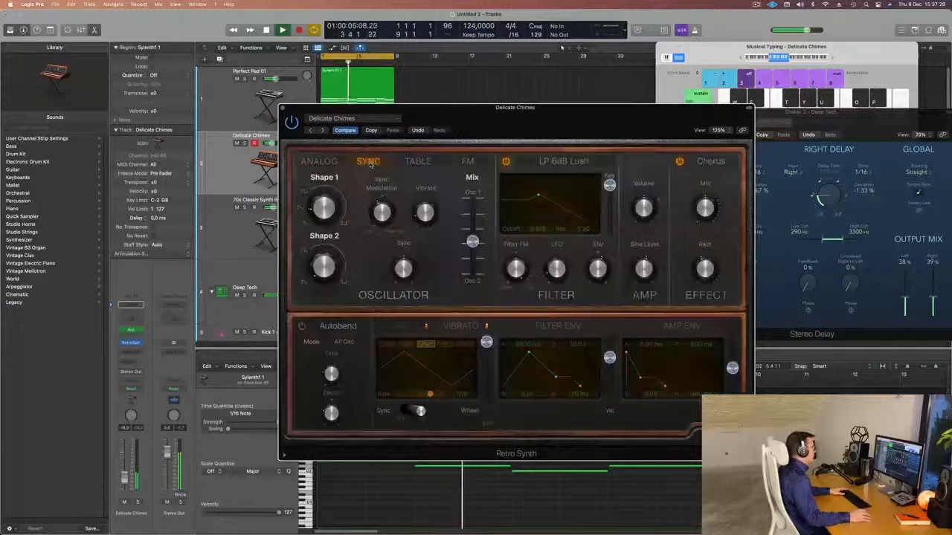
click(307, 161)
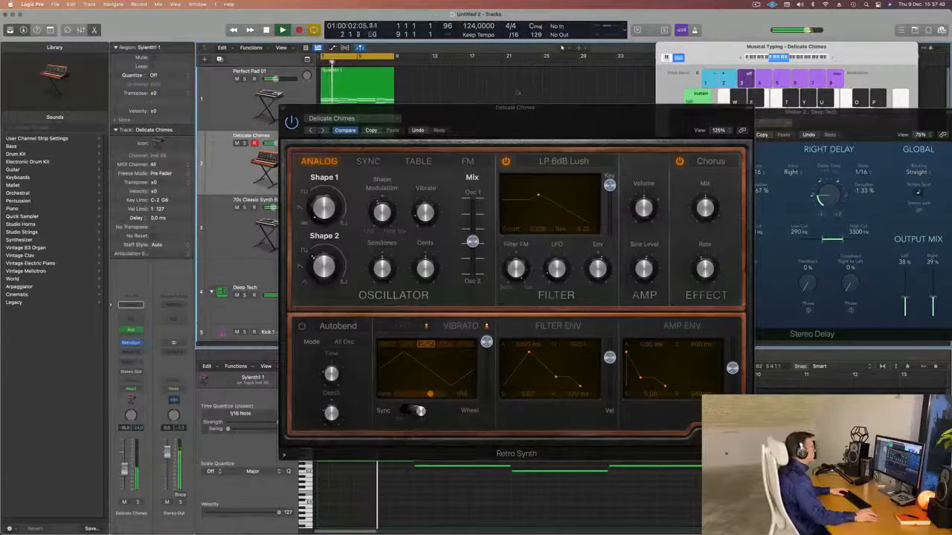
Raise Retro Synth's filter cutoff and shift the oscillator mix towards Osc 1
drag(518, 108, 446, 106)
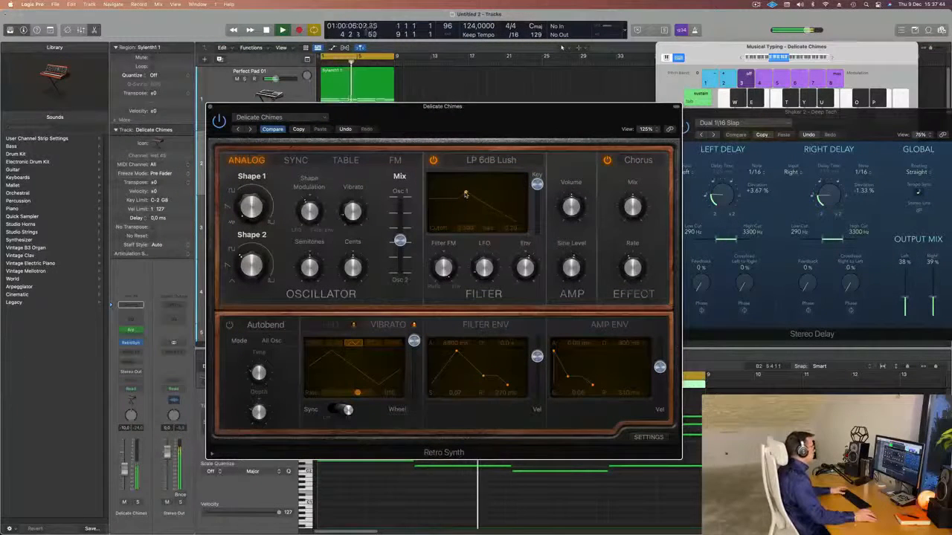
drag(482, 195, 480, 193)
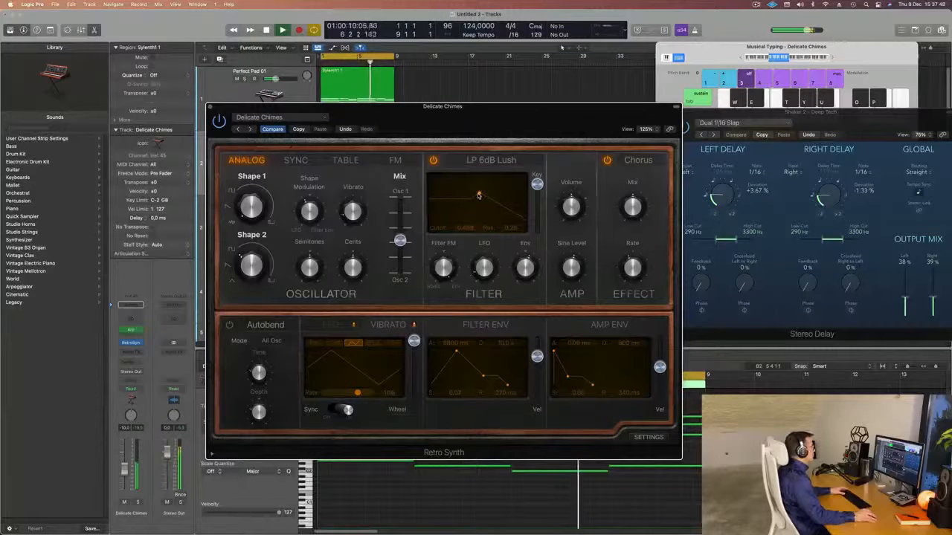
drag(400, 224, 401, 209)
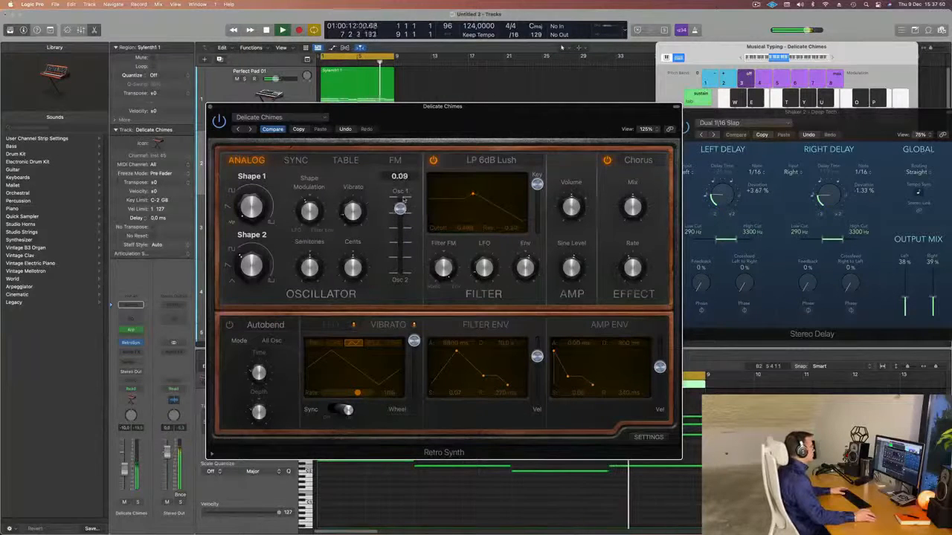
drag(400, 252, 400, 224)
Raise the Delicate Chimes track's volume and fine-tune Retro Synth's oscillator mix and filter, with resonance about 0.37
drag(502, 116, 529, 119)
drag(124, 472, 124, 469)
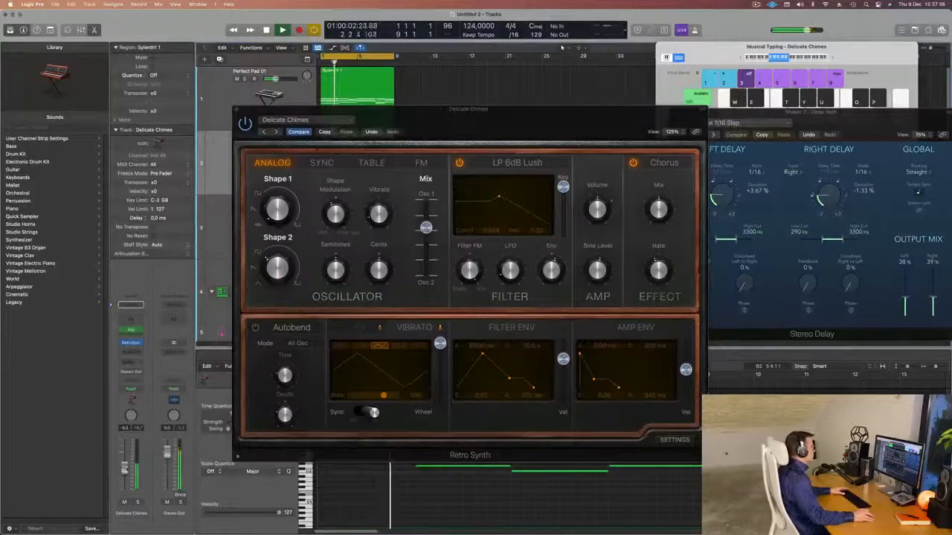
drag(425, 235, 425, 241)
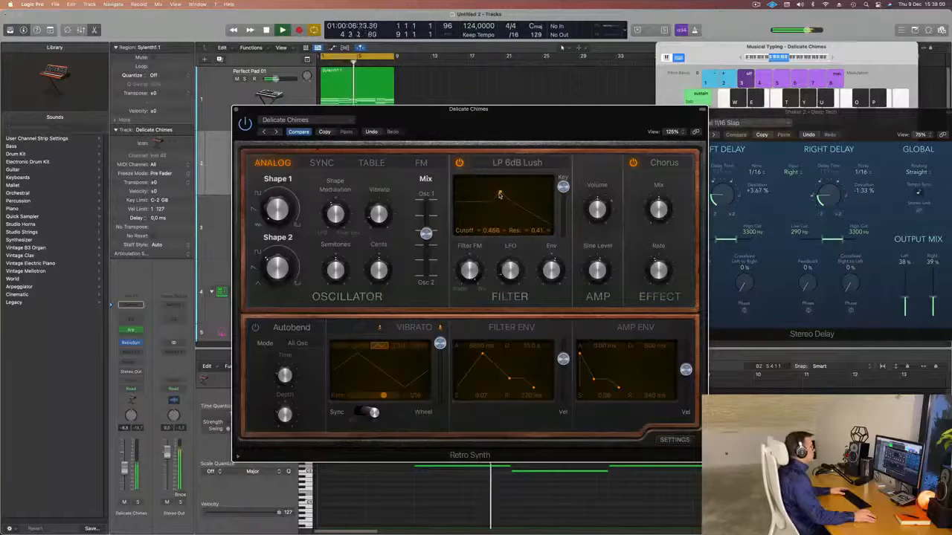
drag(505, 194, 508, 195)
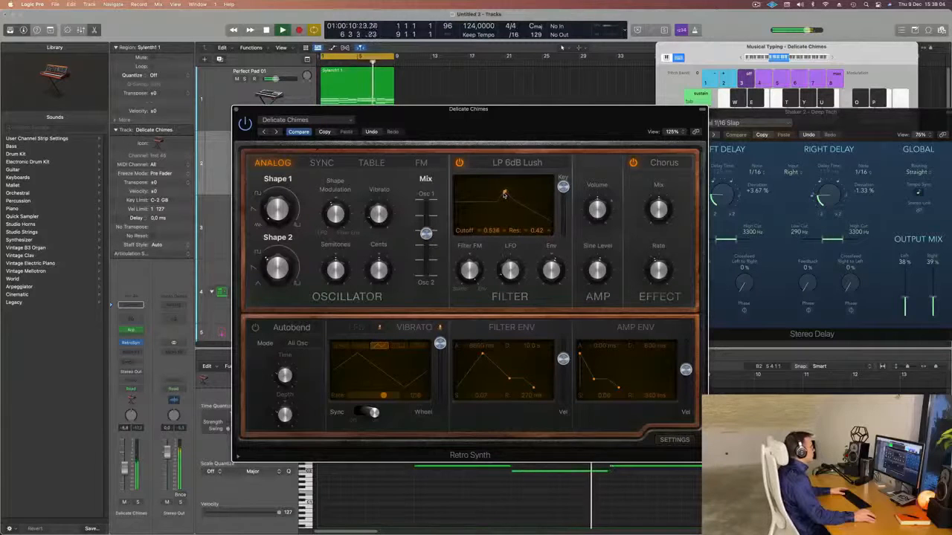
drag(503, 194, 504, 193)
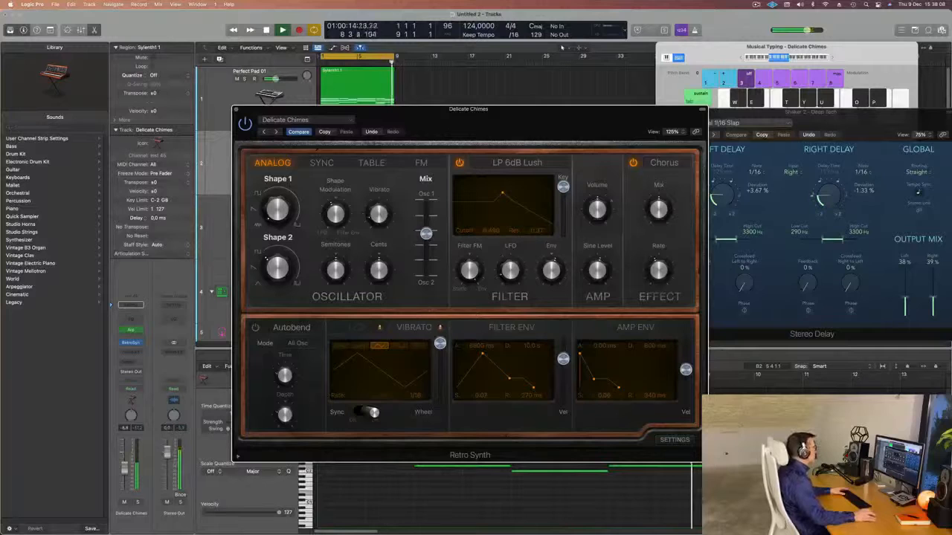
Fine-tune the oscillator mix and adjust the oscillator shapes, setting Shape 2 to about 33%
drag(489, 126, 621, 99)
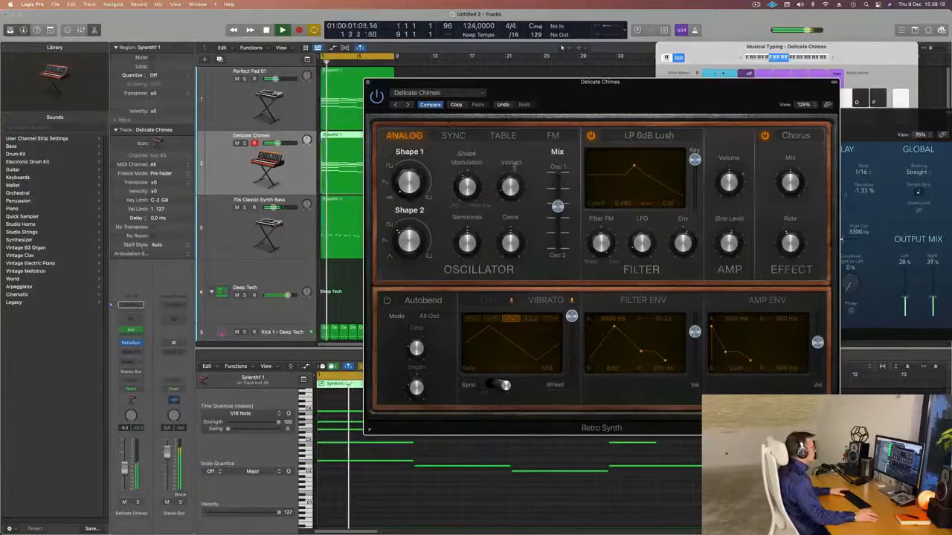
mouse_move(513, 169)
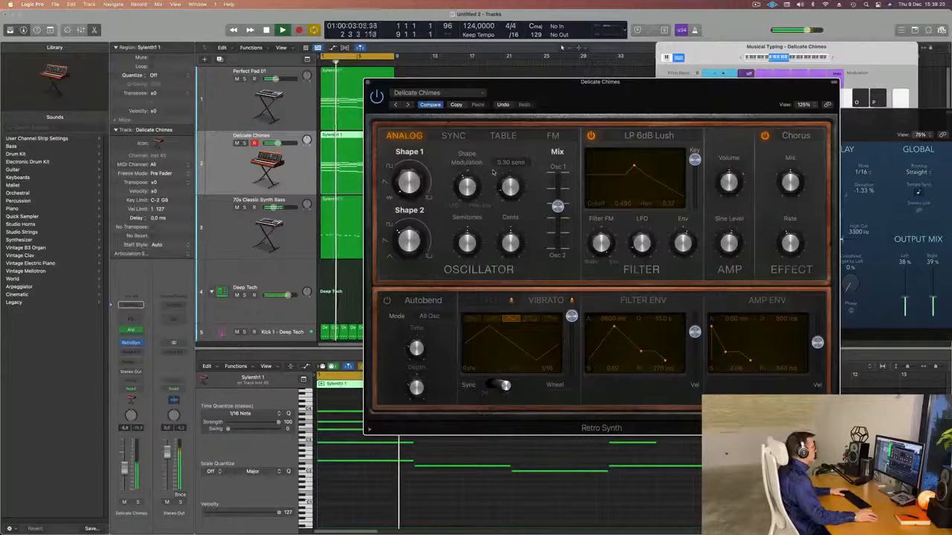
mouse_move(558, 208)
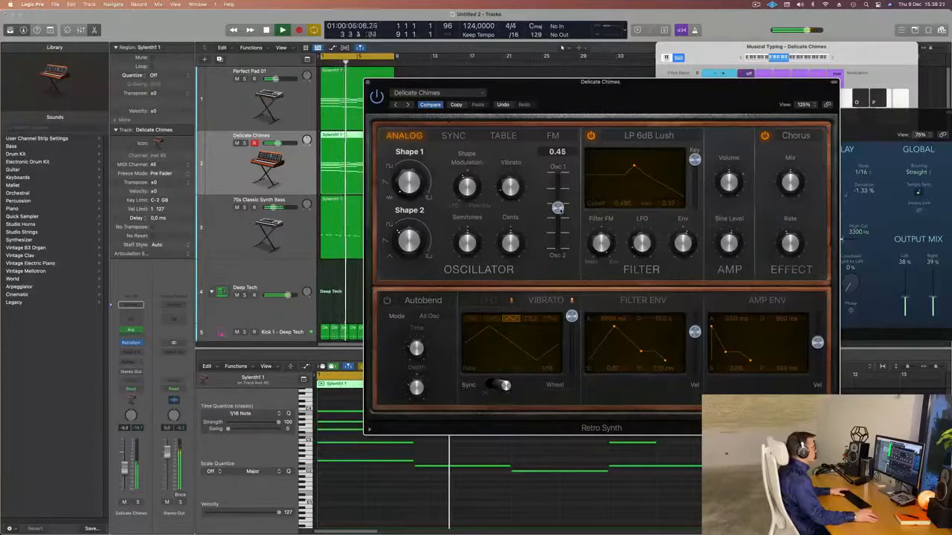
mouse_move(558, 208)
mouse_down()
mouse_move(558, 228)
mouse_move(559, 208)
mouse_up()
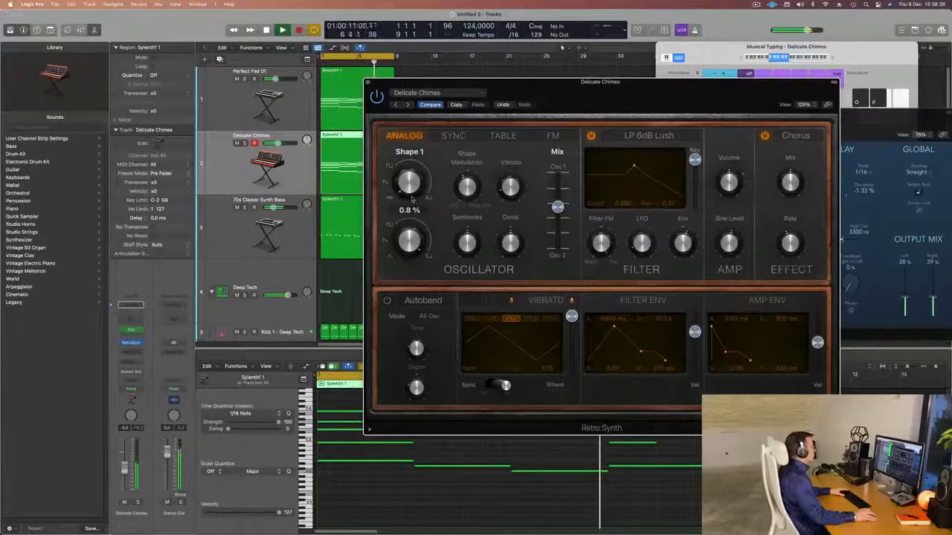
drag(412, 200, 412, 190)
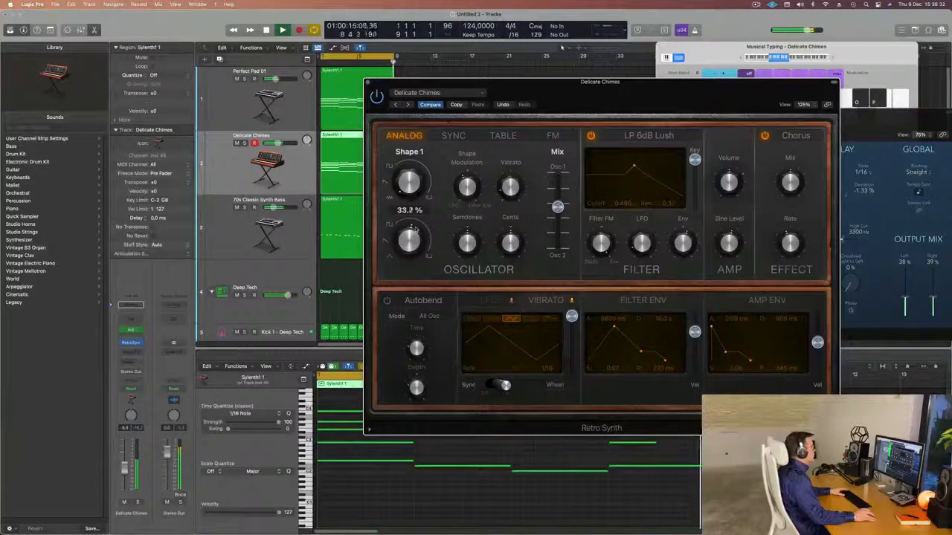
drag(415, 230, 415, 231)
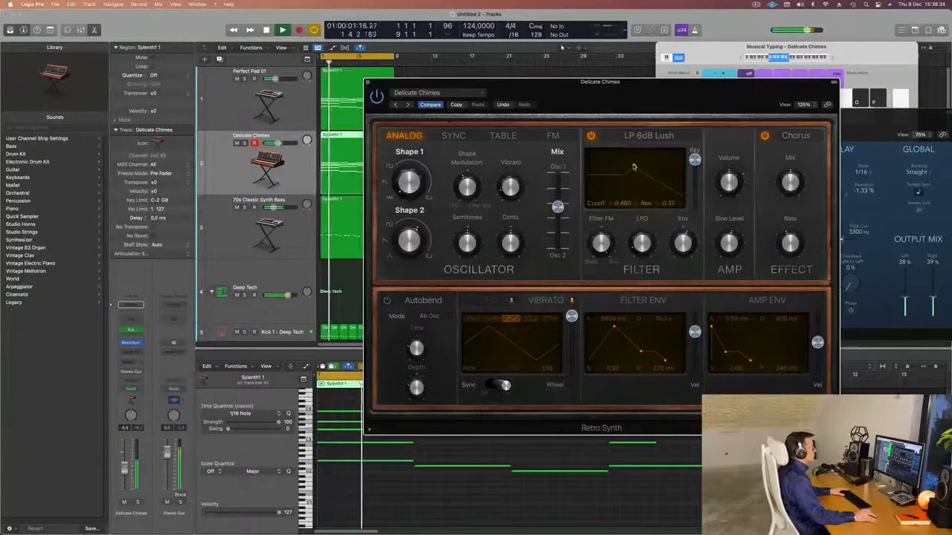
Lower the filter cutoff to about 0.376 with resonance about 0.40, and move the Retro Synth window clear of the Piano Roll
drag(634, 168, 598, 171)
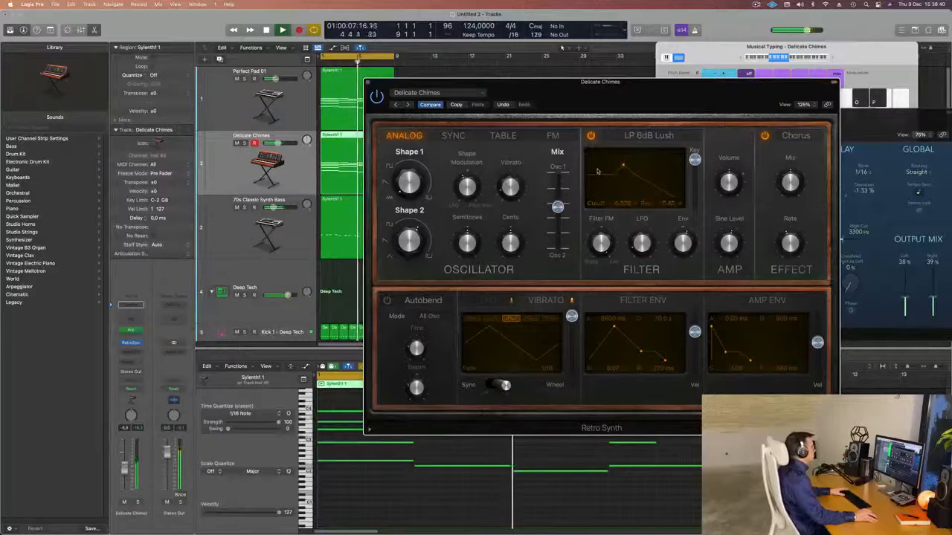
drag(642, 104, 913, 101)
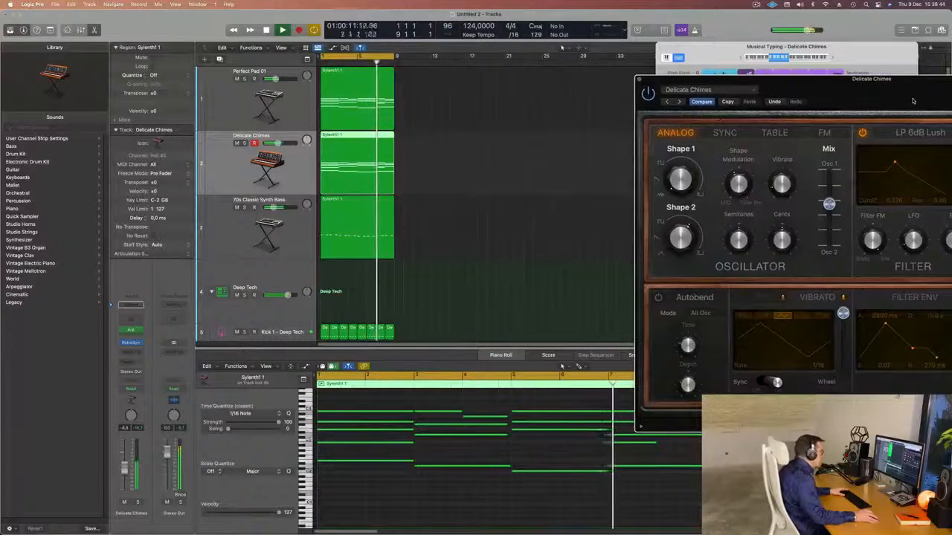
drag(913, 101, 780, 84)
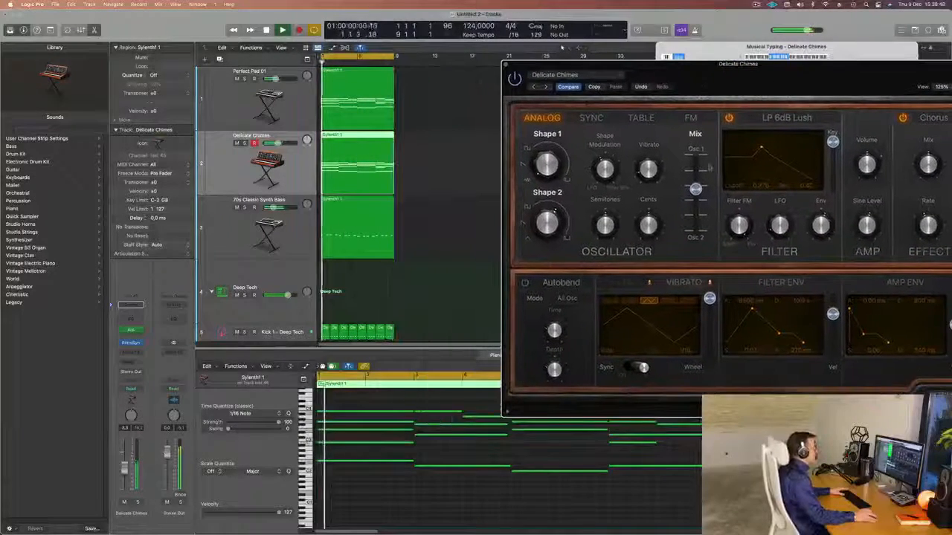
drag(699, 79, 855, 85)
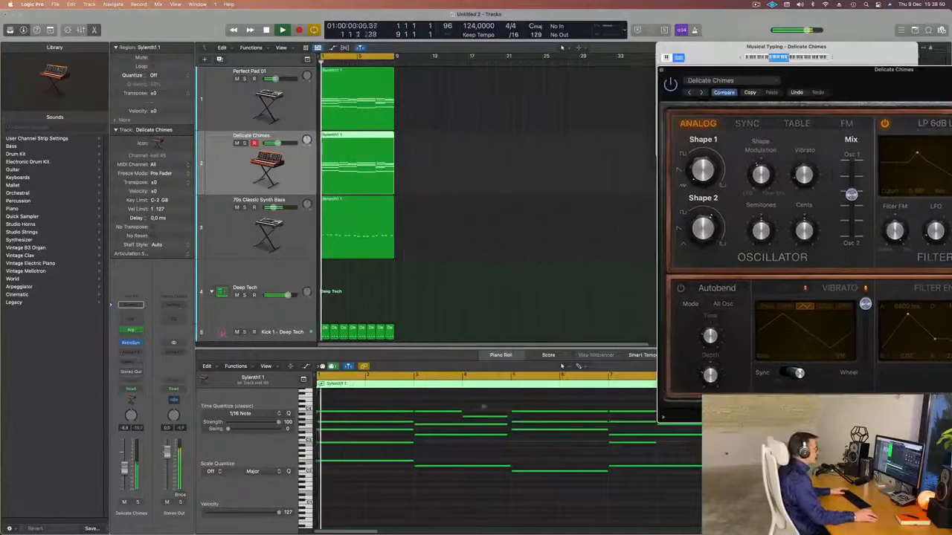
Delete the short bar 4 note in the Delicate Chimes region and lengthen the top bar 3 note to two bars
click(461, 411)
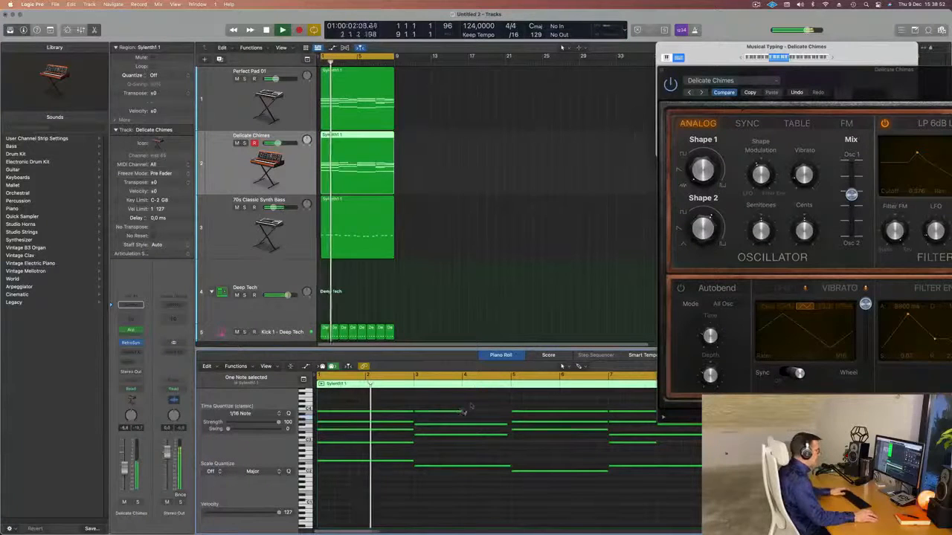
drag(466, 408, 508, 411)
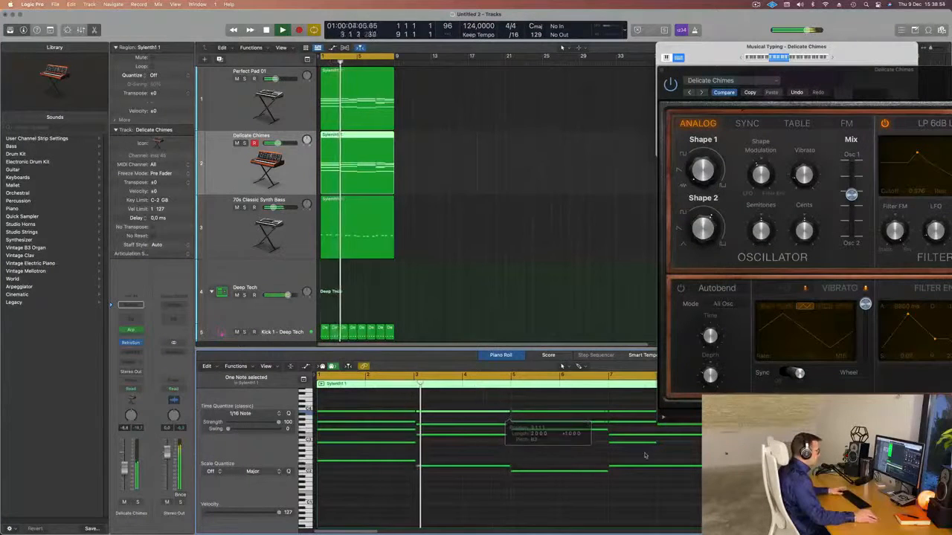
Delete the short upper notes in bar 8, lengthen the short bar 7 chord notes to bar 9, and play the region back
scroll(646, 455, right, 3)
drag(572, 406, 576, 429)
key(Delete)
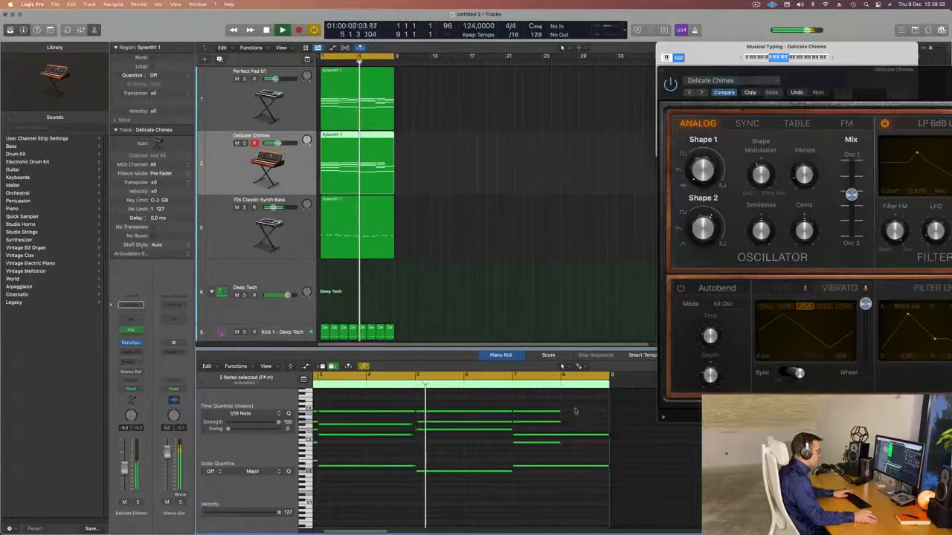
drag(559, 410, 607, 411)
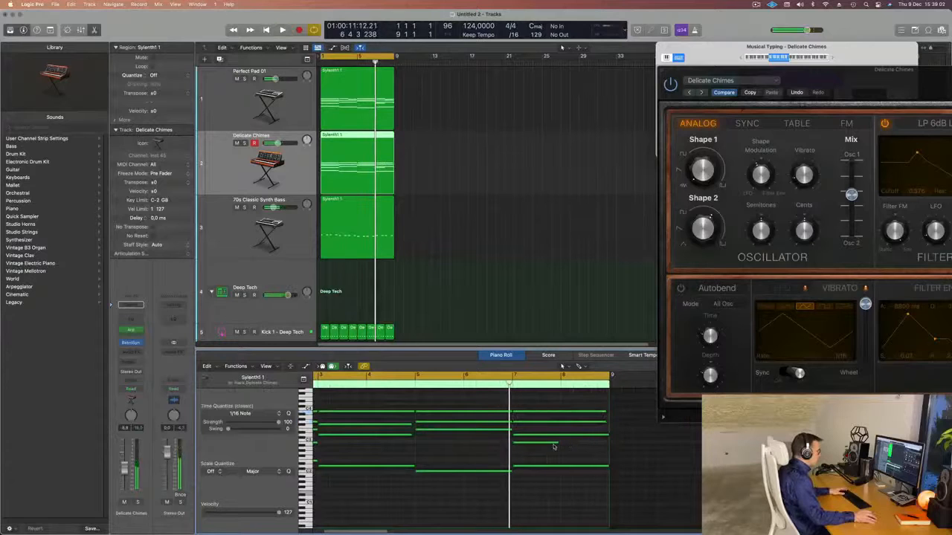
drag(561, 444, 606, 444)
drag(605, 407, 605, 423)
key(space)
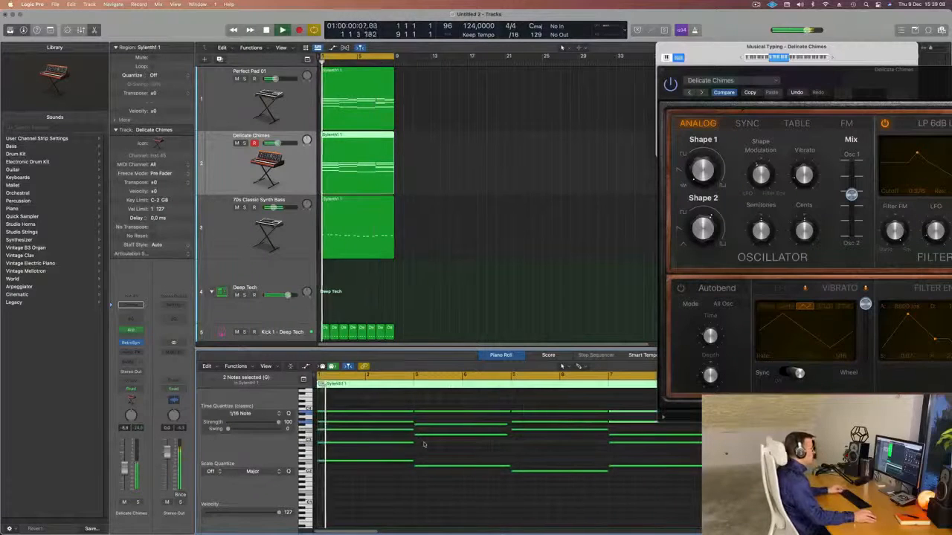
drag(831, 67, 754, 50)
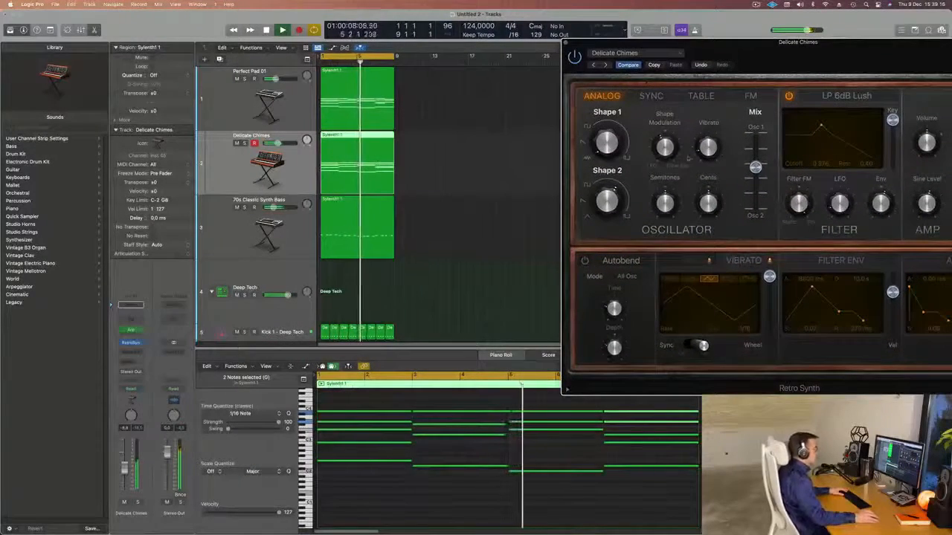
Close Musical Typing, show the Mixer, and move the Retro Synth window clear of the leading channel strips
drag(821, 44, 683, 103)
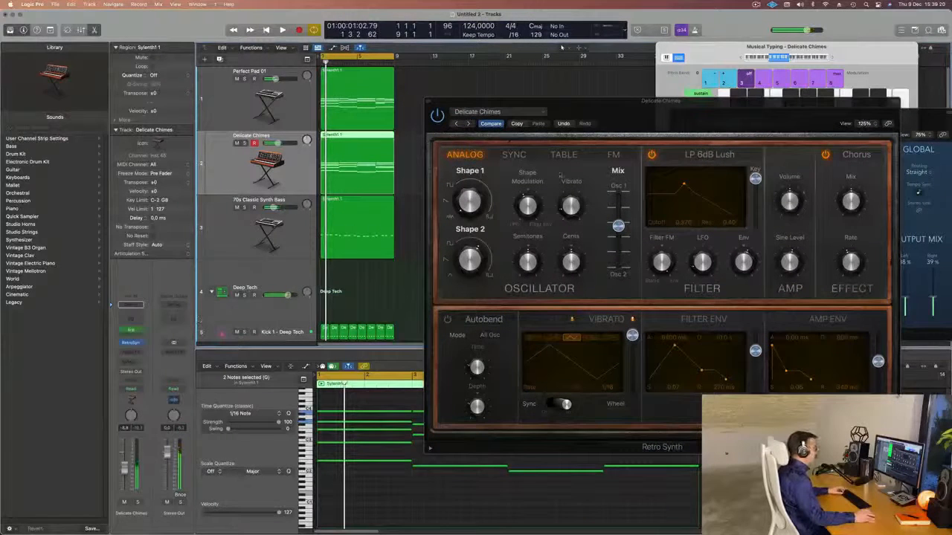
key(super+k)
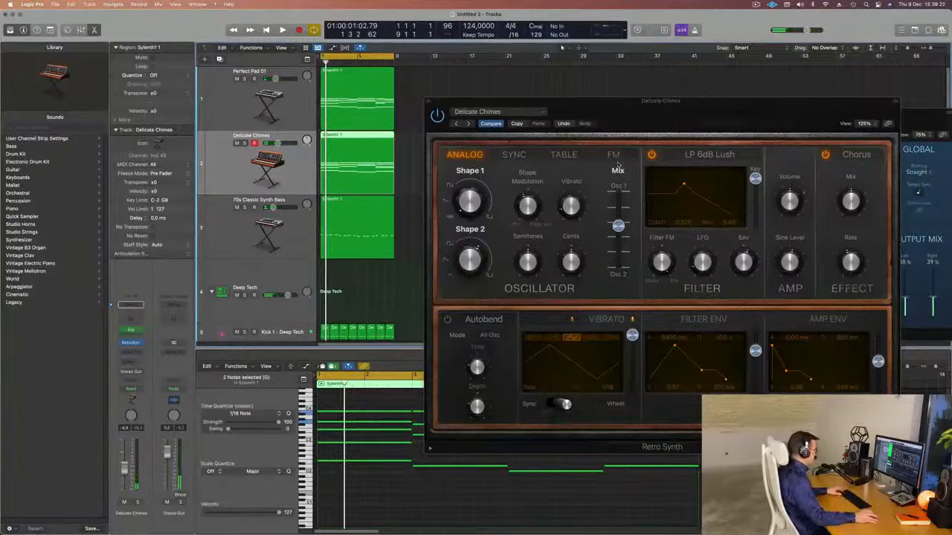
key(x)
drag(608, 117, 843, 111)
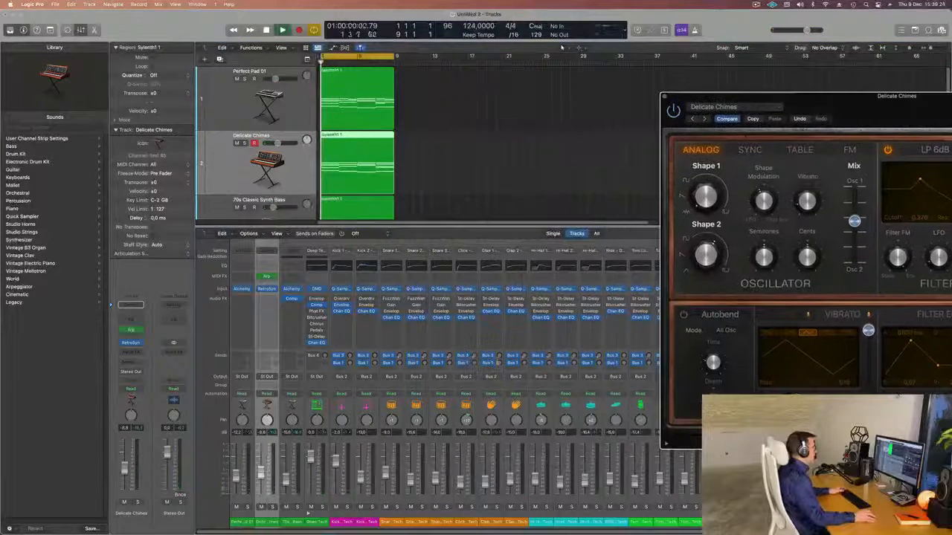
Play the beat and copy the 70s Classic Synth Bass channel's Compressor onto the Delicate Chimes channel
key(space)
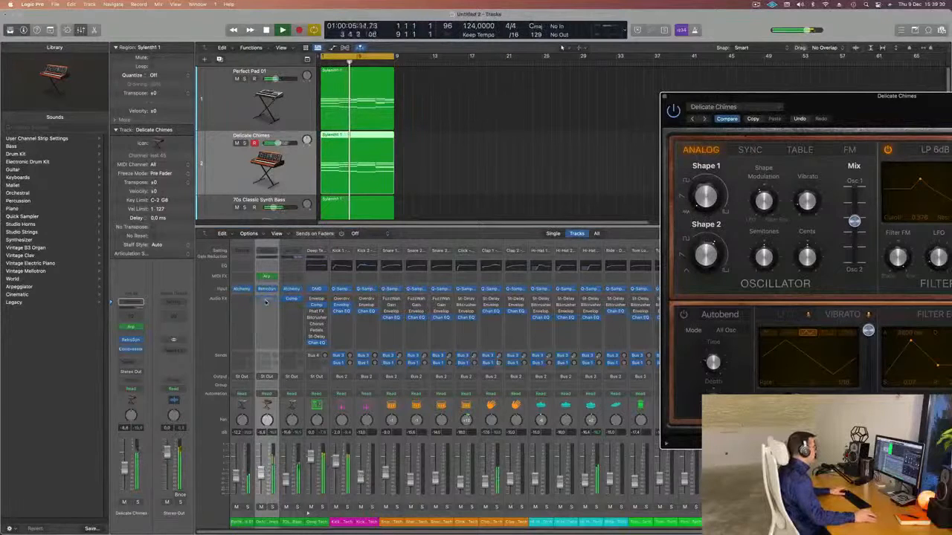
drag(899, 110, 789, 109)
key(Down)
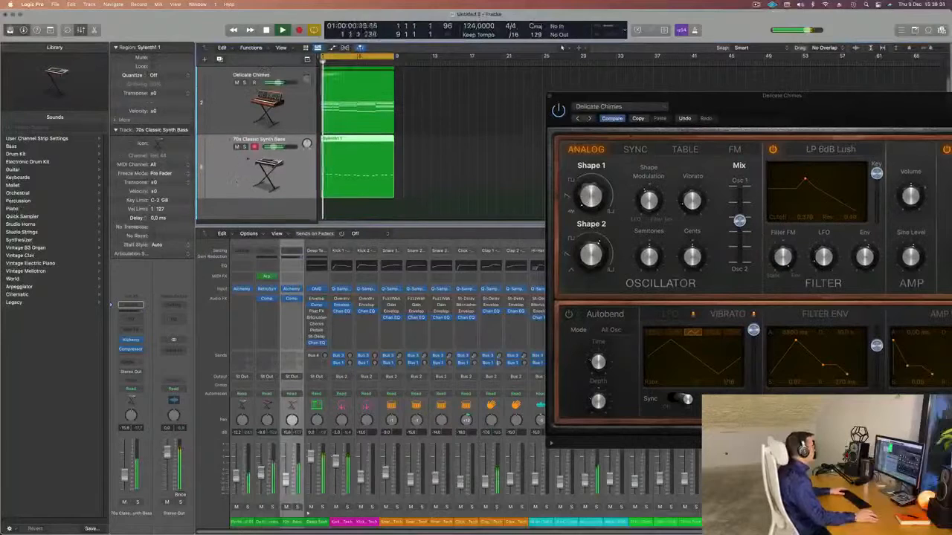
Insert a stereo Delay Designer after the Compressor on the Delicate Chimes track and enlarge the plug-in window
click(240, 122)
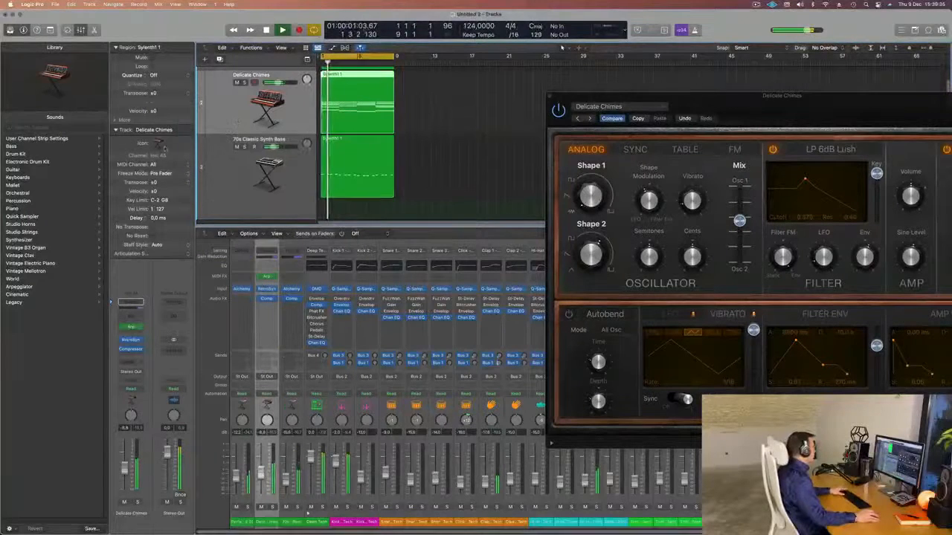
click(138, 356)
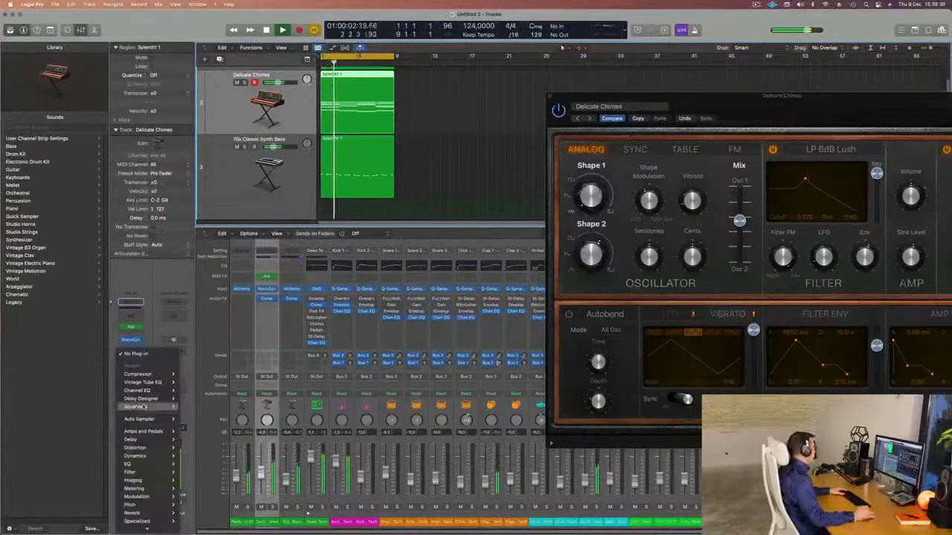
mouse_move(145, 408)
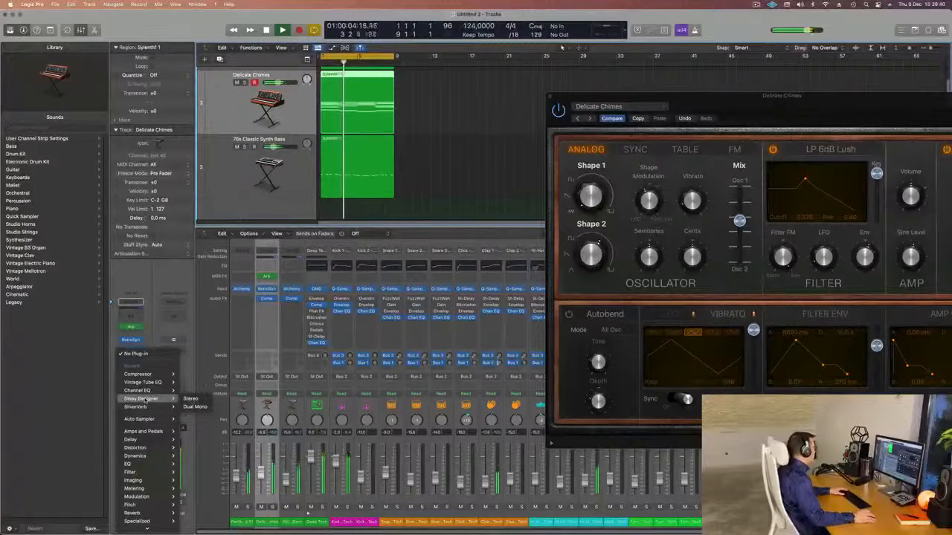
click(190, 399)
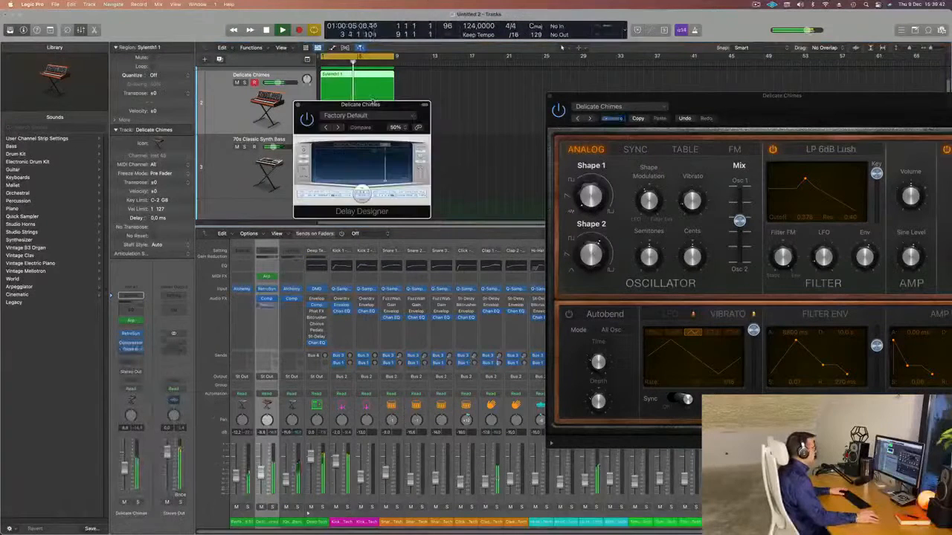
drag(394, 105, 477, 77)
drag(510, 189, 875, 384)
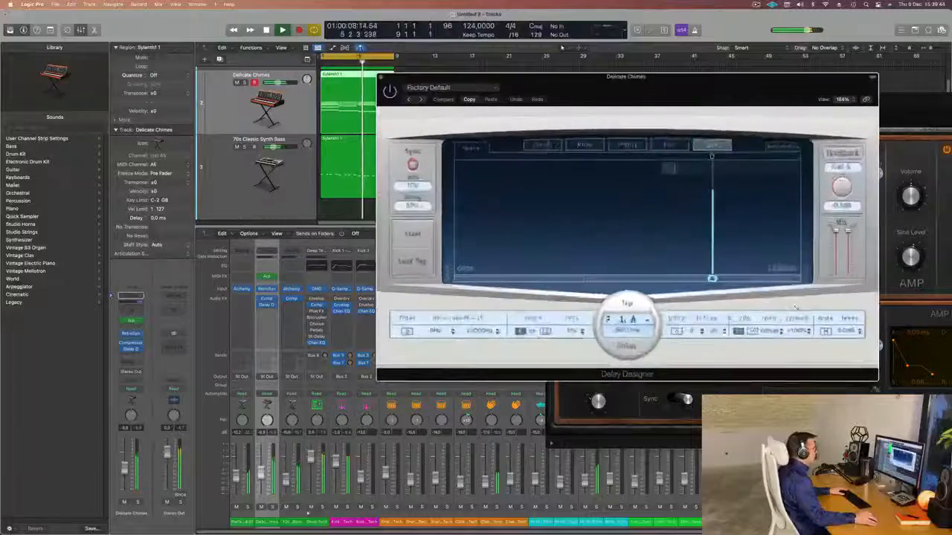
drag(611, 105, 315, 84)
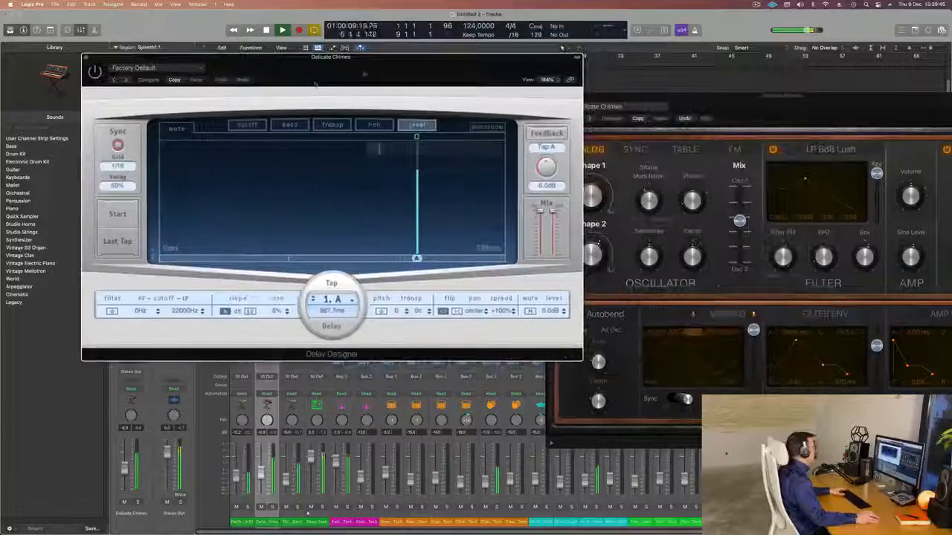
Load the 1/16 Slow Pan preset in Delay Designer and balance its dry and wet mix levels during playback
click(163, 68)
mouse_move(181, 230)
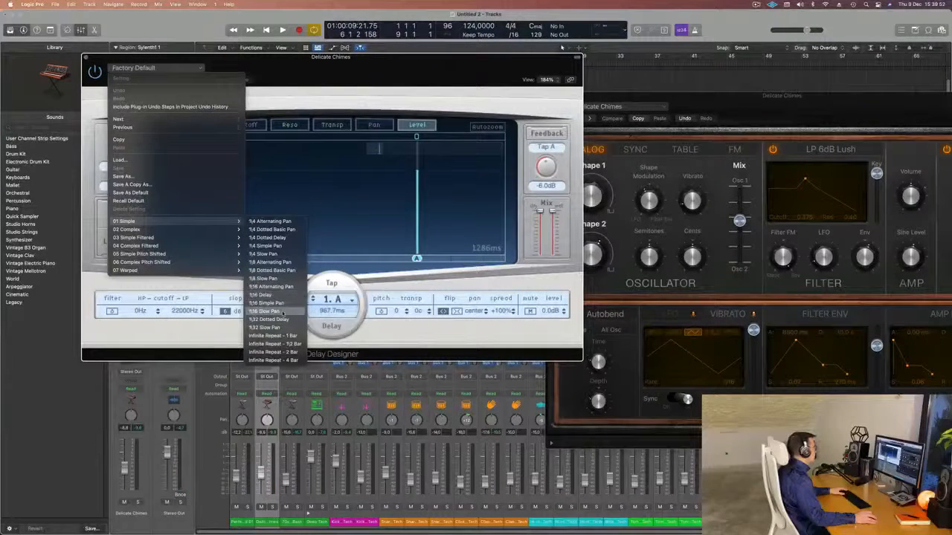
click(281, 311)
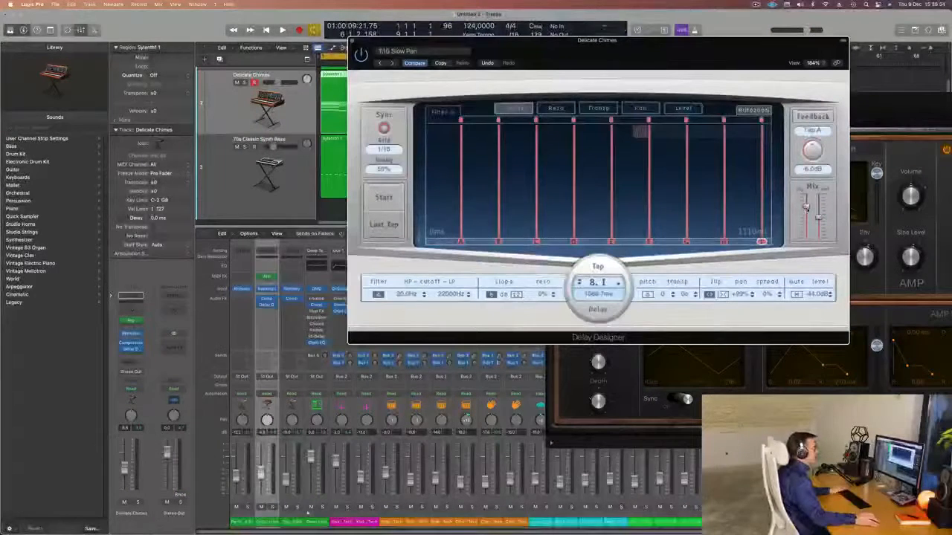
key(space)
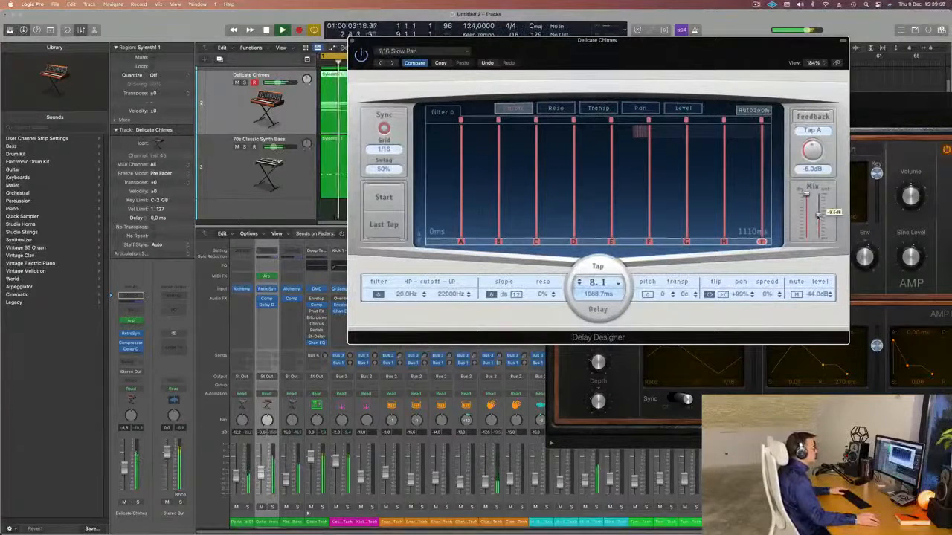
mouse_move(818, 220)
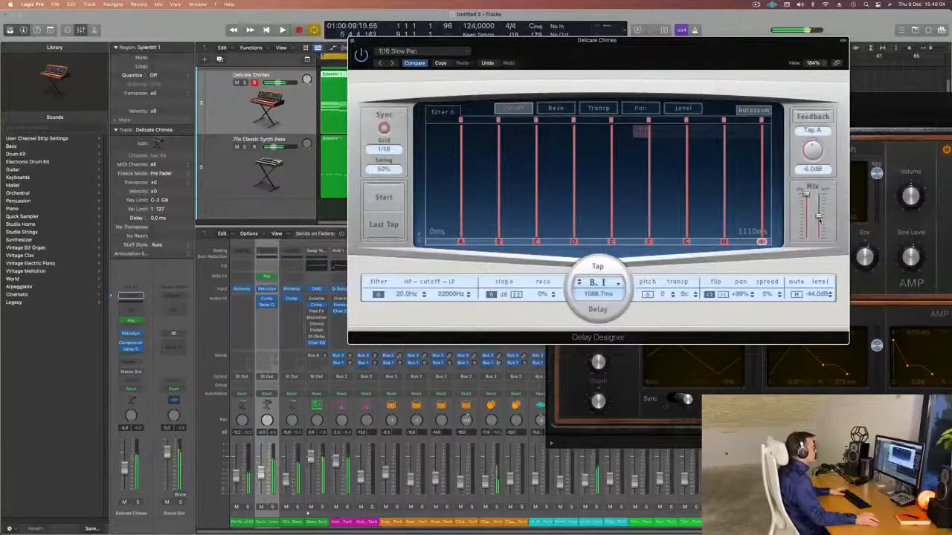
key(space)
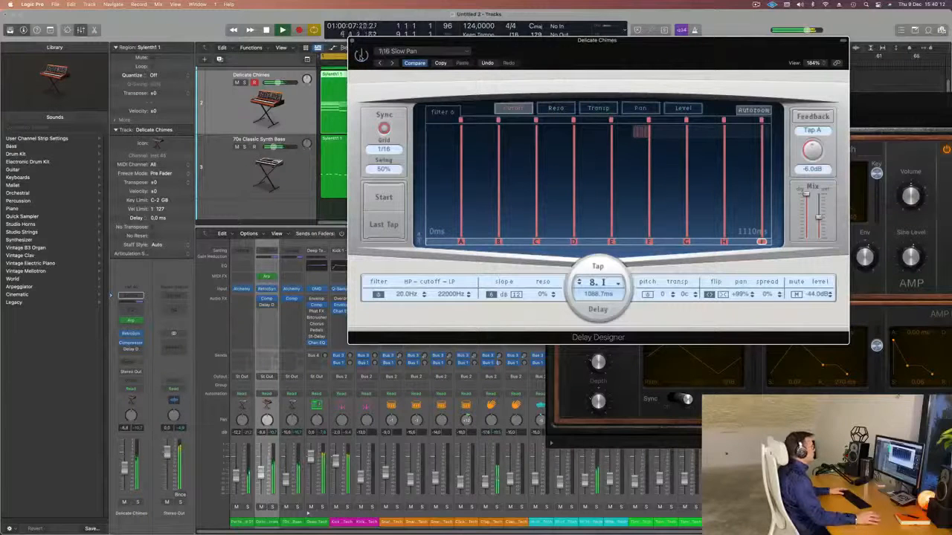
Move Delay Designer ahead of the Compressor in the Delicate Chimes effects chain and play the beat
drag(516, 51, 628, 48)
key(space)
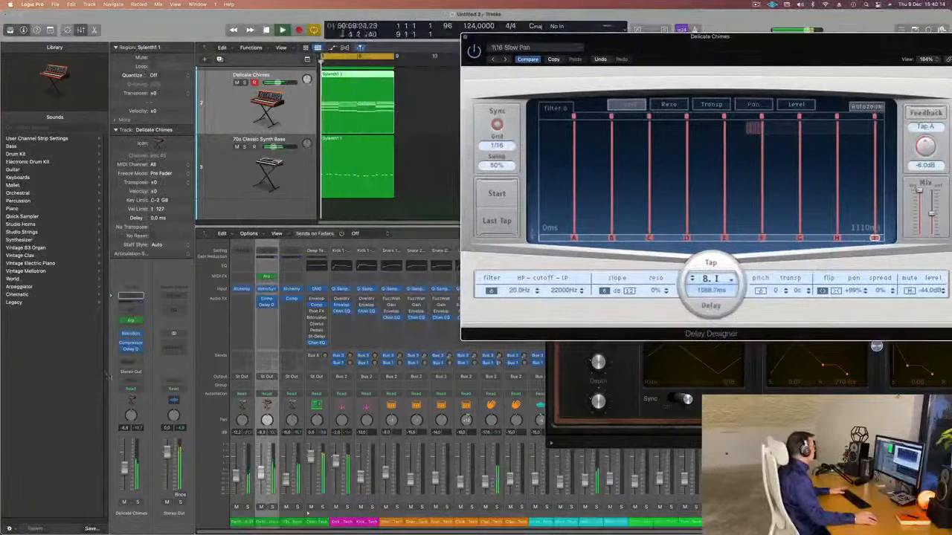
drag(131, 347, 132, 354)
key(space)
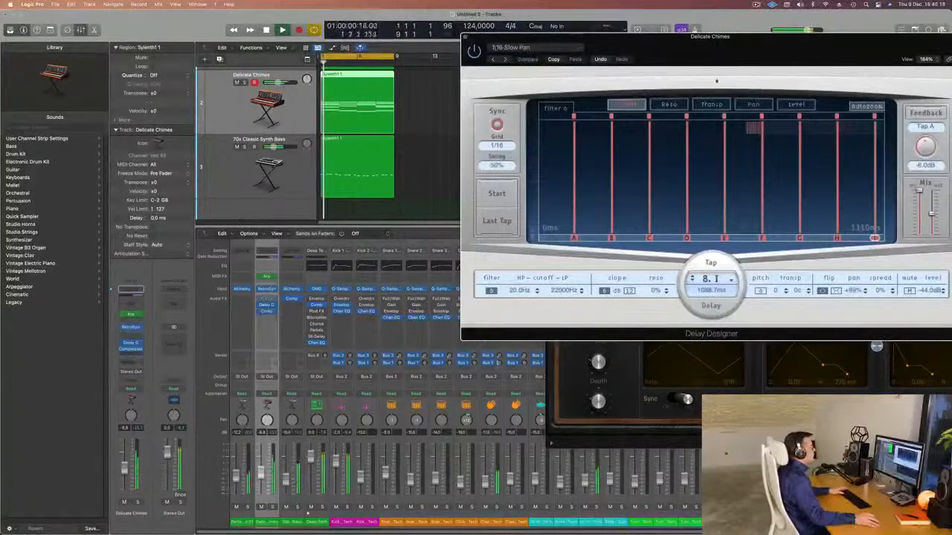
Close the Delay Designer and Retro Synth windows and reduce the track zoom to fit more tracks
drag(742, 57, 526, 152)
click(251, 136)
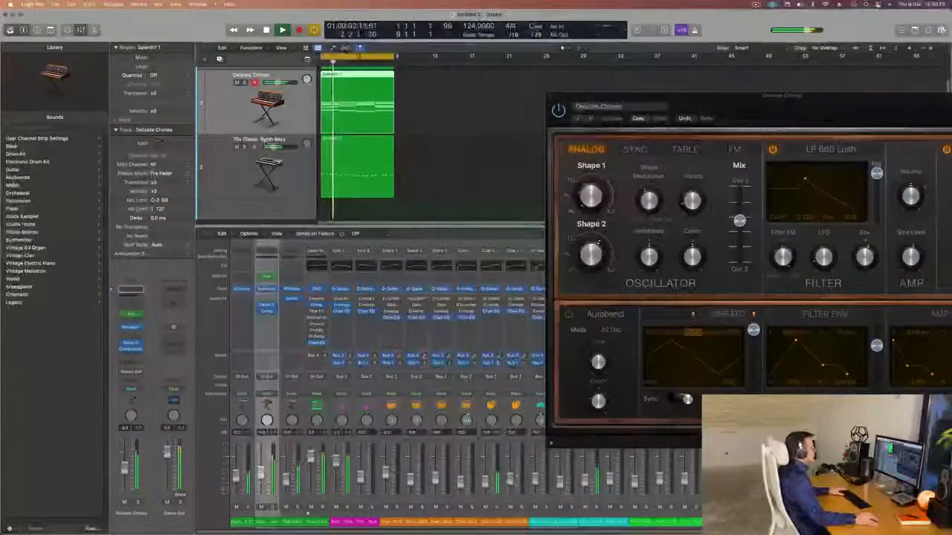
drag(550, 100, 497, 89)
click(498, 89)
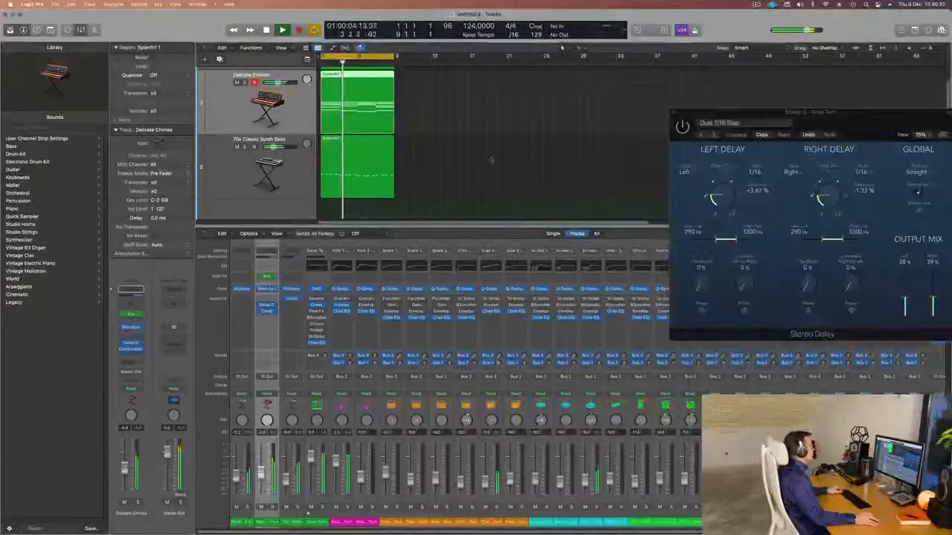
scroll(482, 160, down, 3)
scroll(440, 183, up, 1)
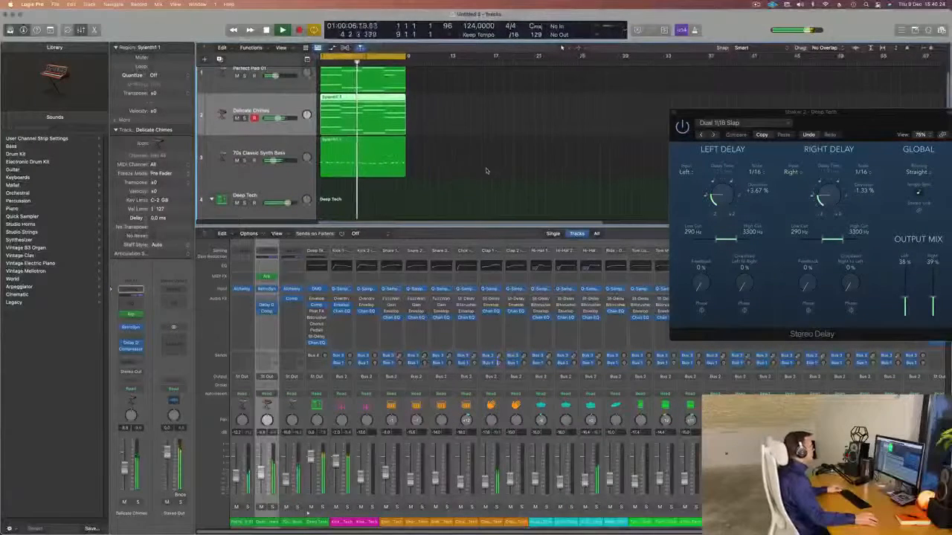
scroll(447, 175, down, 2)
scroll(432, 169, up, 3)
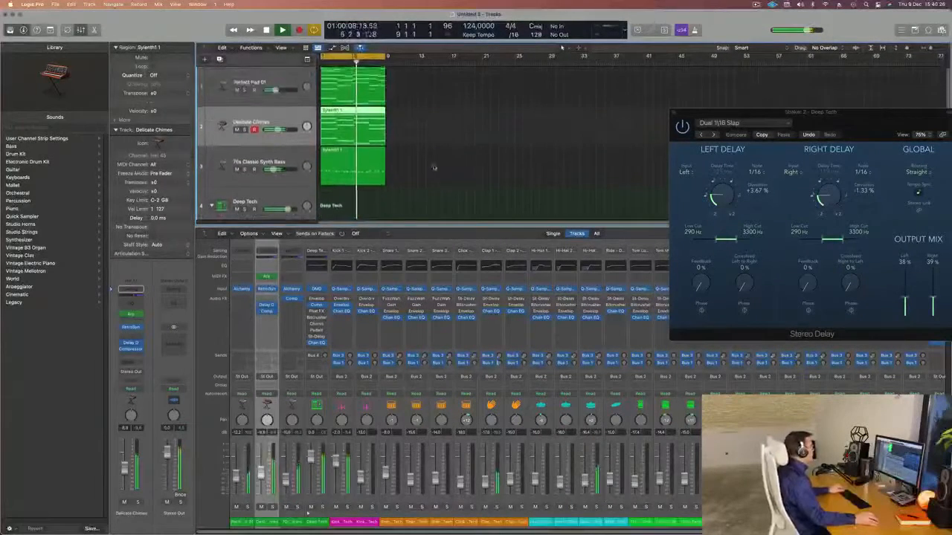
Reopen Retro Synth for Delicate Chimes, raise the filter cutoff to about 0.56 with slightly more resonance during playback, and close it
click(226, 174)
key(Return)
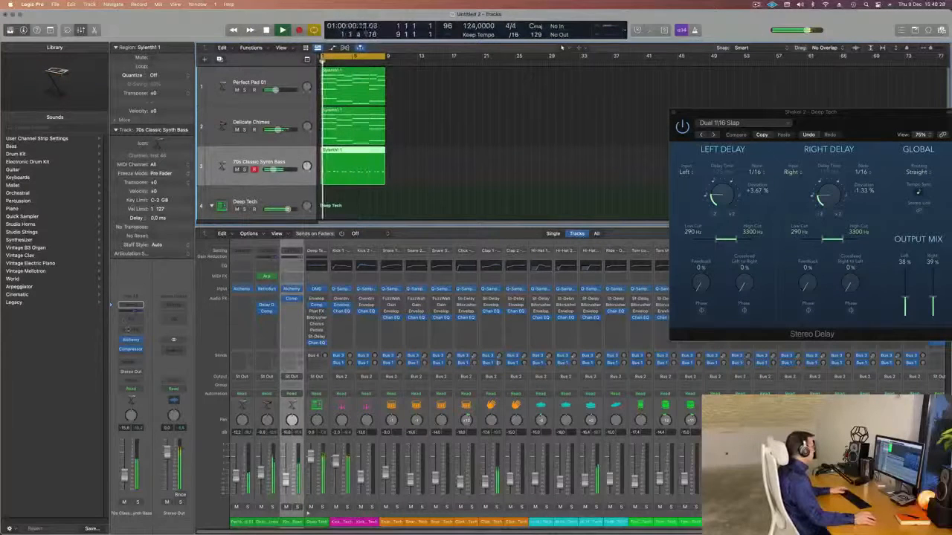
key(Up)
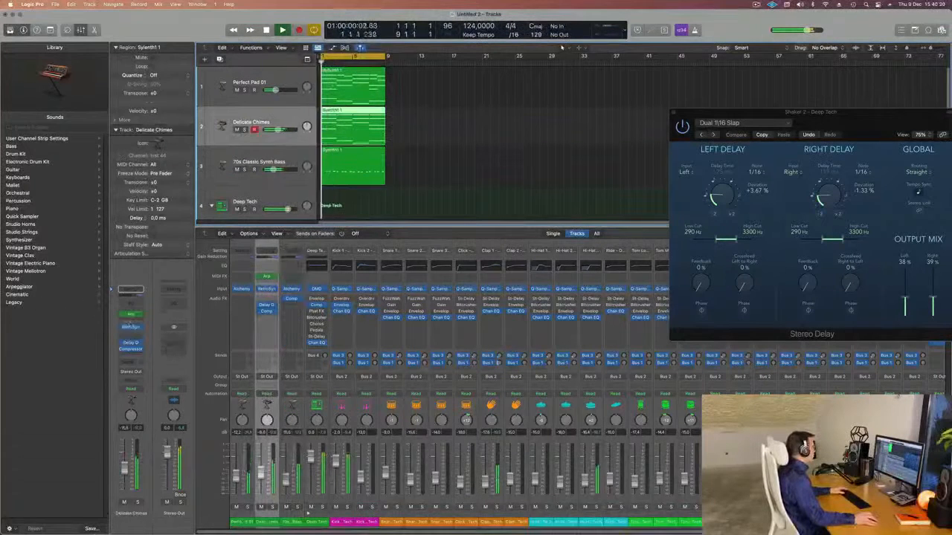
key(v)
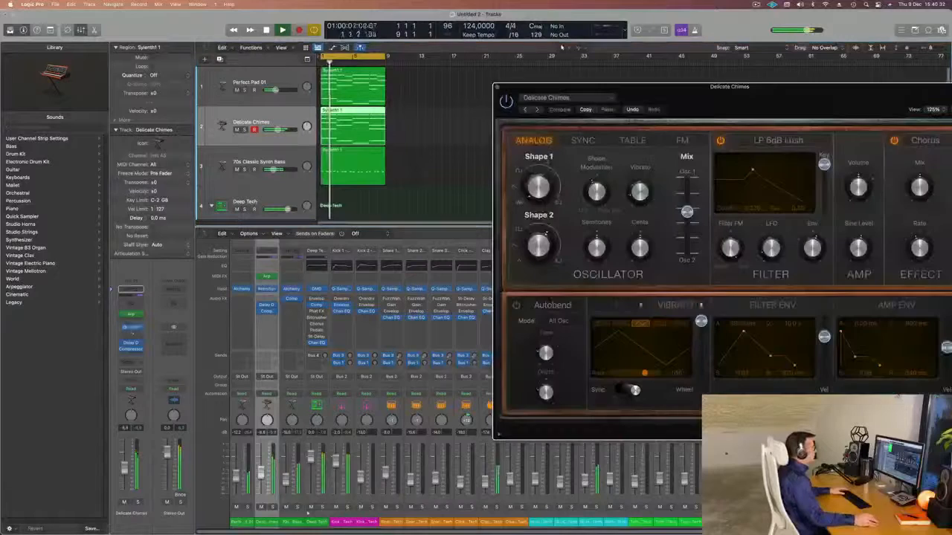
key(space)
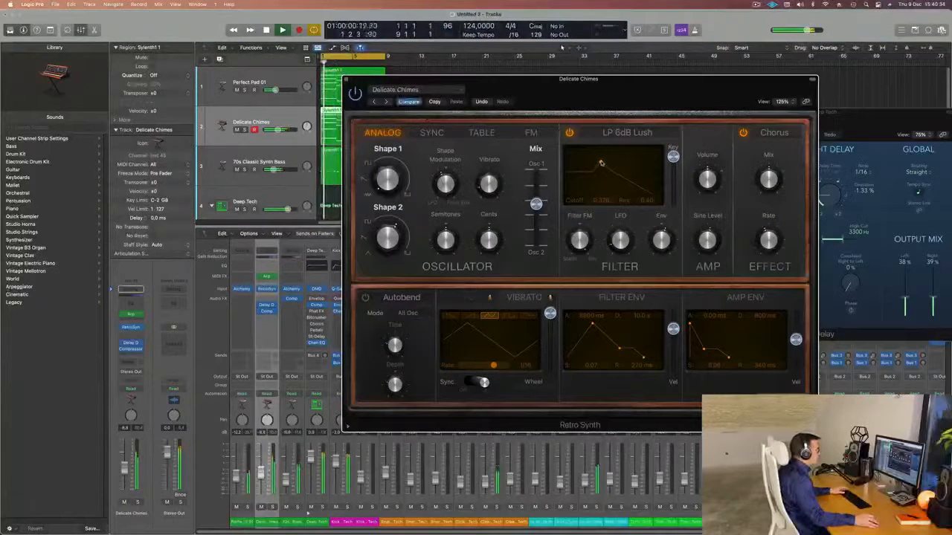
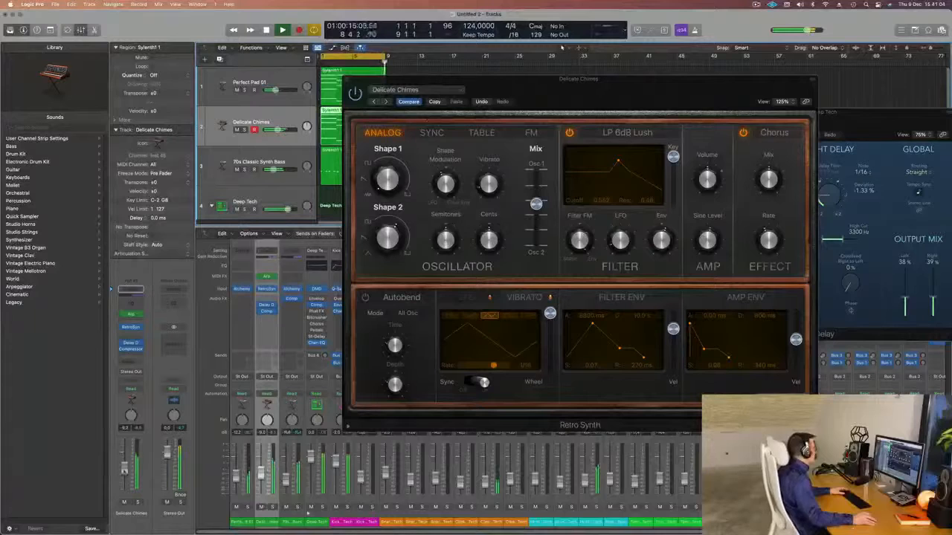
click(345, 79)
Reduce the track heights and add a new track with the same settings below the 70s Classic Synth Bass track
click(257, 162)
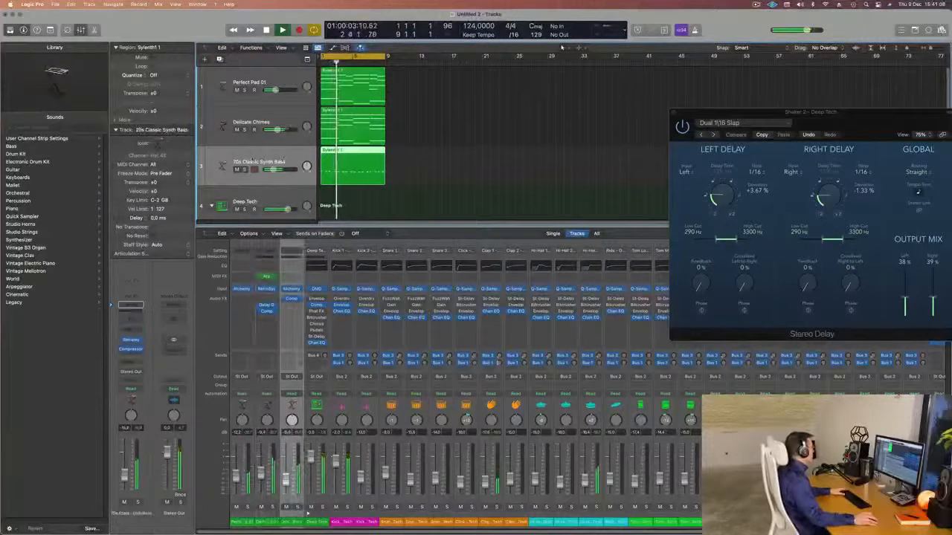
key(super+Up)
key(super+Up)
key(super+Up)
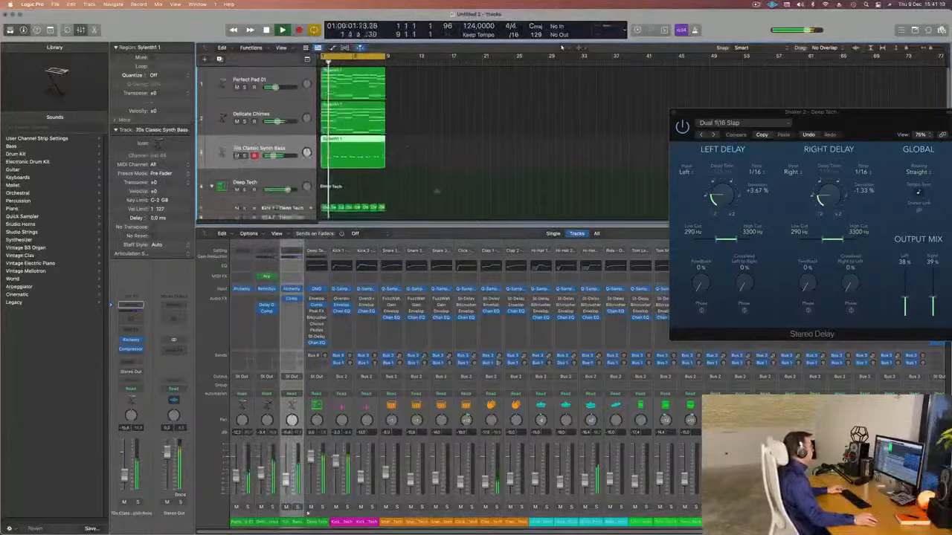
scroll(438, 184, down, 5)
scroll(440, 174, up, 5)
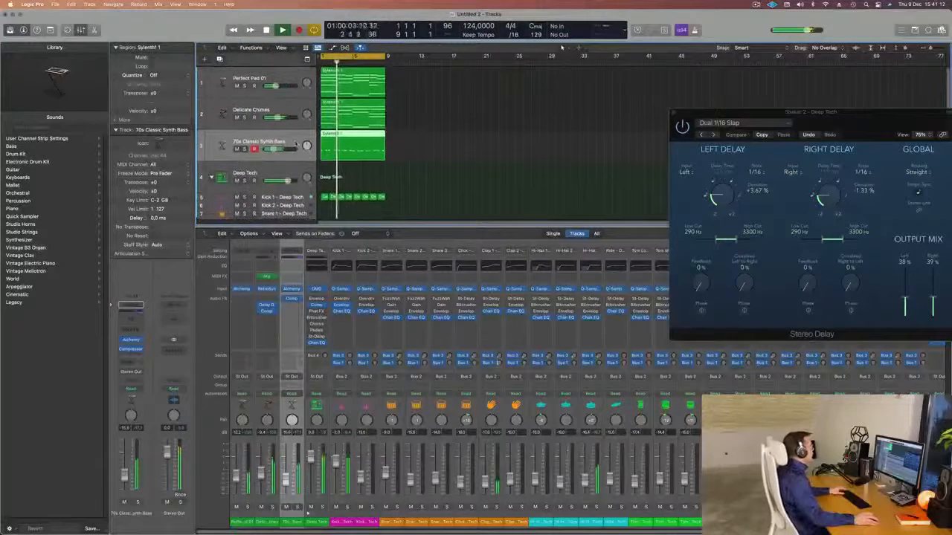
click(219, 59)
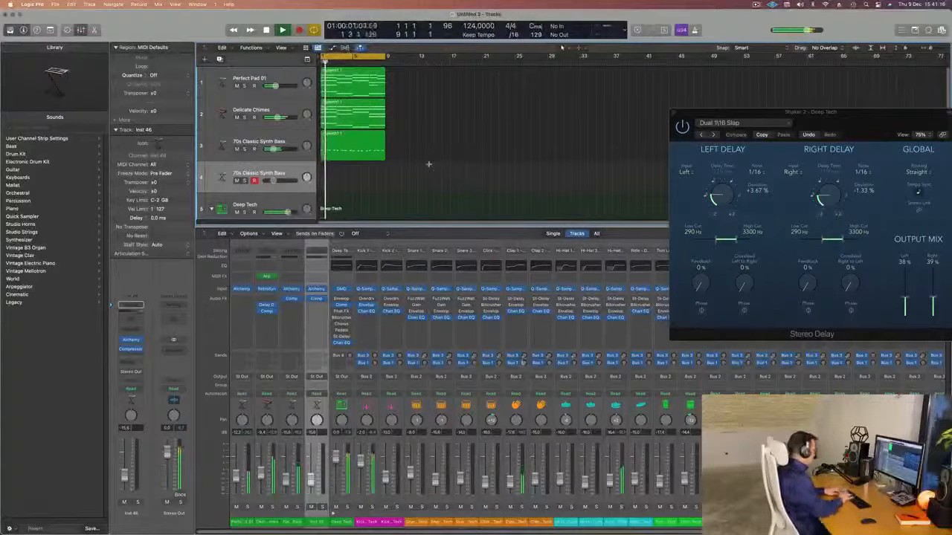
Repeat all regions three times to fill 32 bars, set the cycle range to match, and play from the start
key(super+r)
key(super+r)
key(super+r)
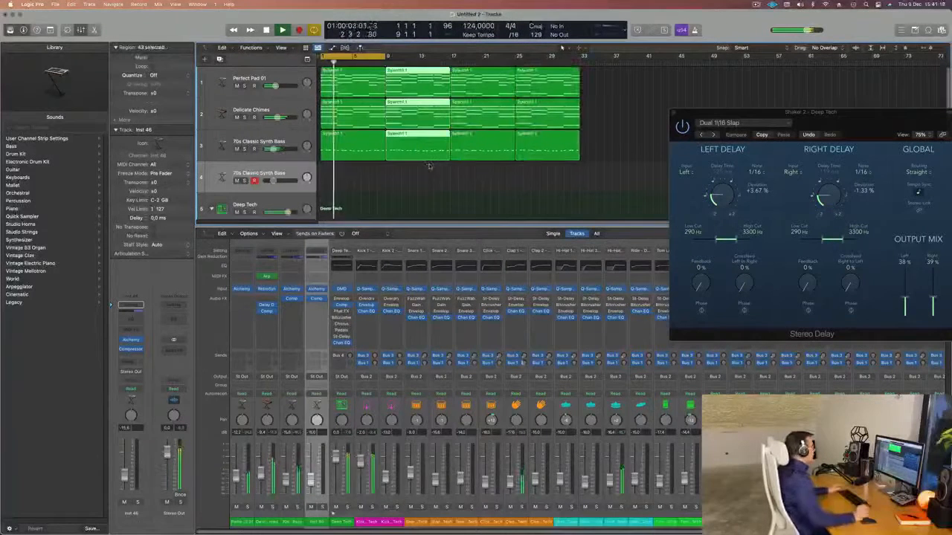
key(super+u)
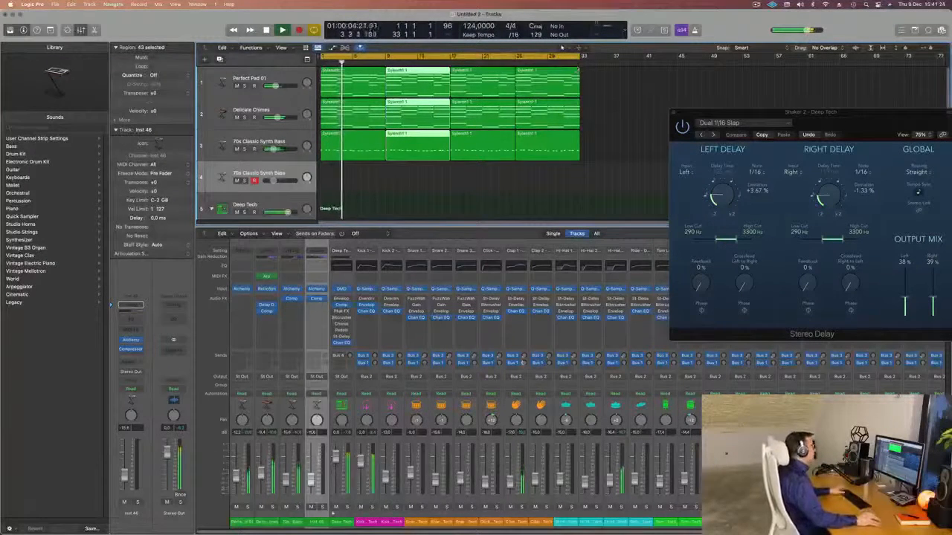
key(Return)
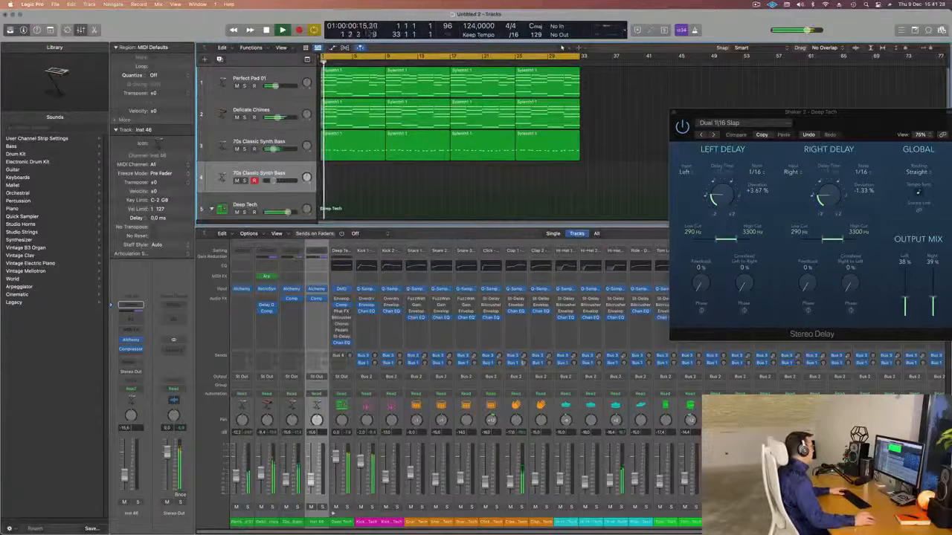
Add a send from the new fourth track to the Bus 4 Large Room reverb
click(131, 305)
mouse_move(137, 374)
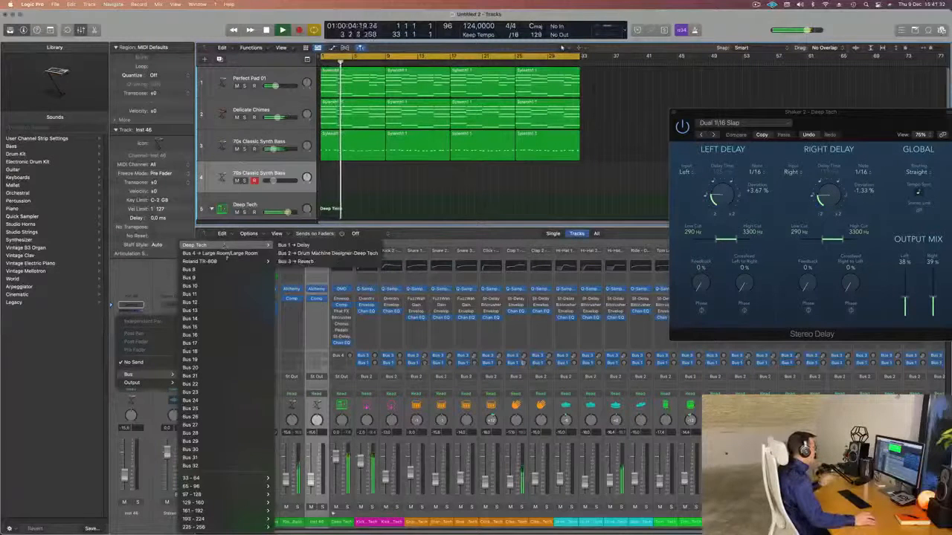
click(220, 253)
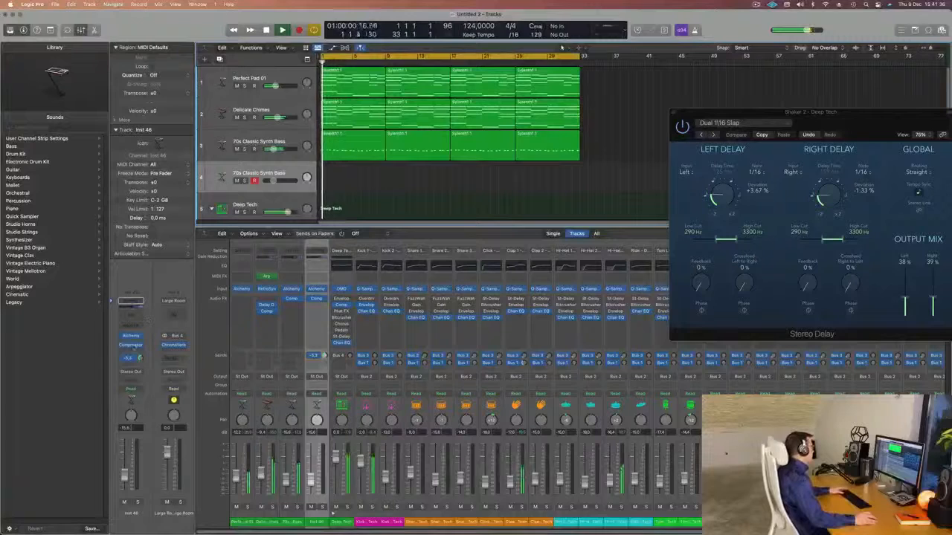
Open Alchemy on the new track, load the Arctic Noise Lead preset from the Leads category and move the window clear of the track headers
click(131, 336)
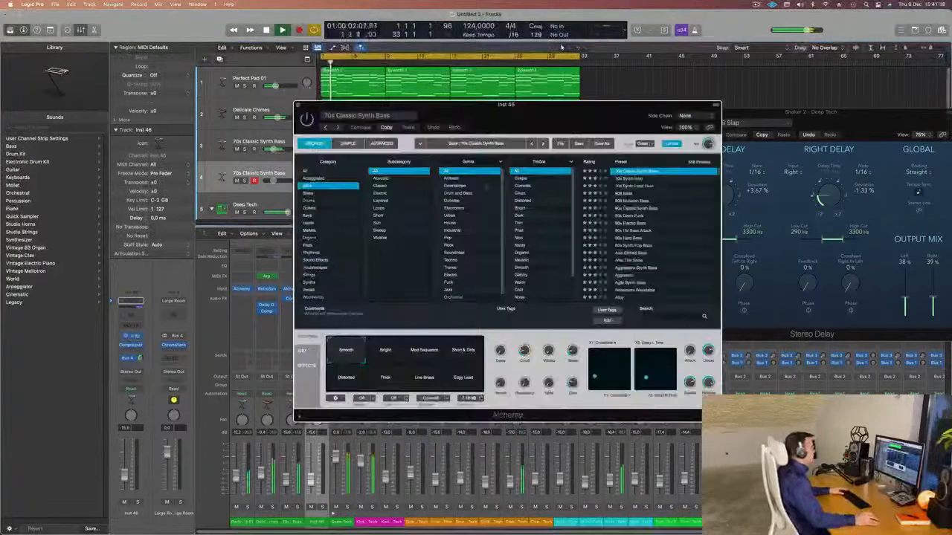
mouse_move(526, 114)
mouse_down()
mouse_move(536, 117)
mouse_move(514, 109)
mouse_up()
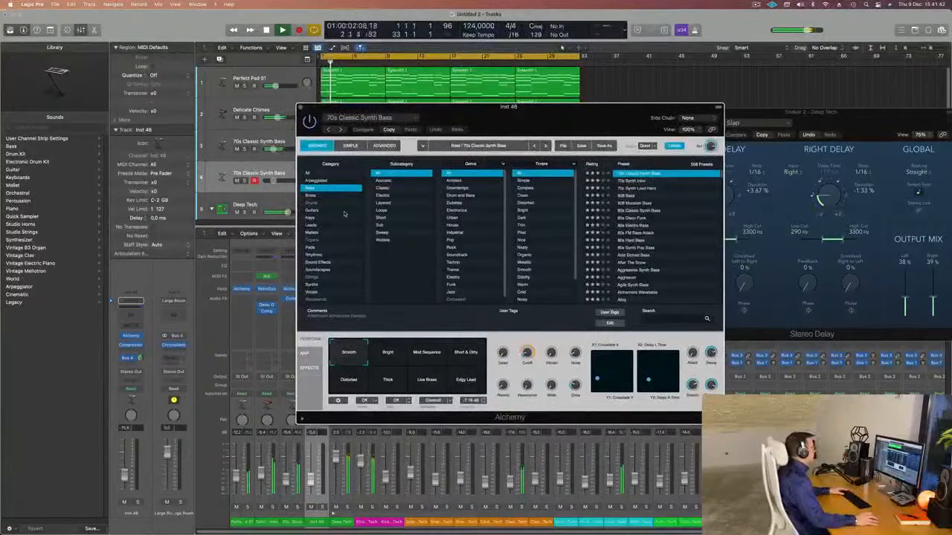
click(310, 225)
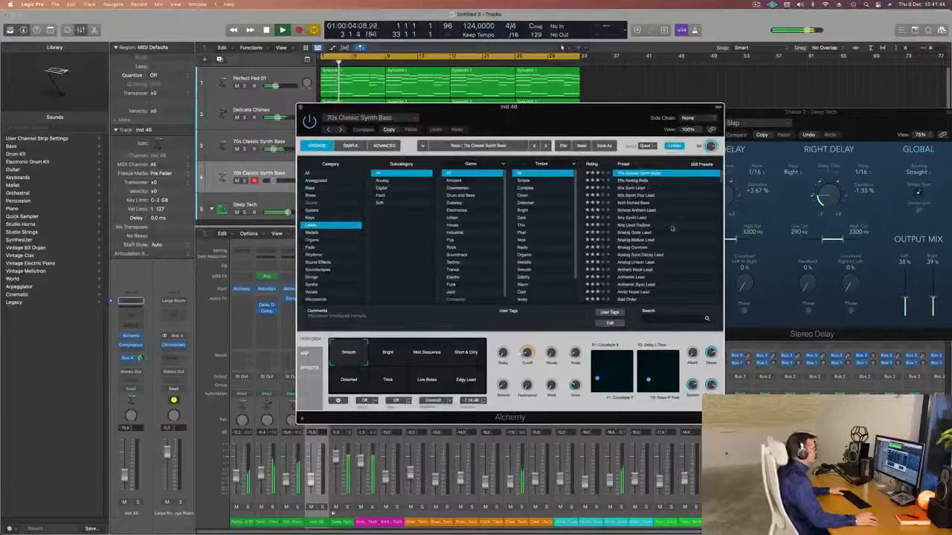
scroll(651, 235, down, 5)
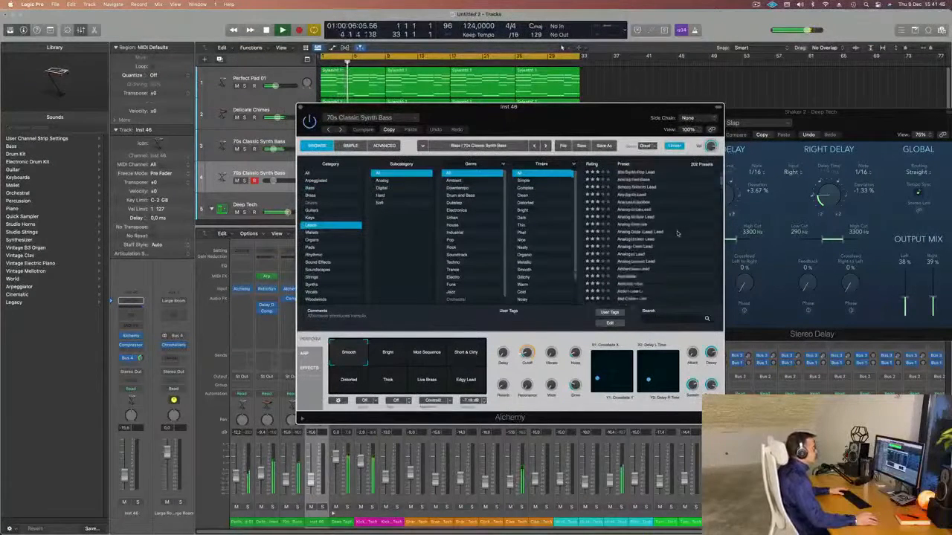
click(636, 218)
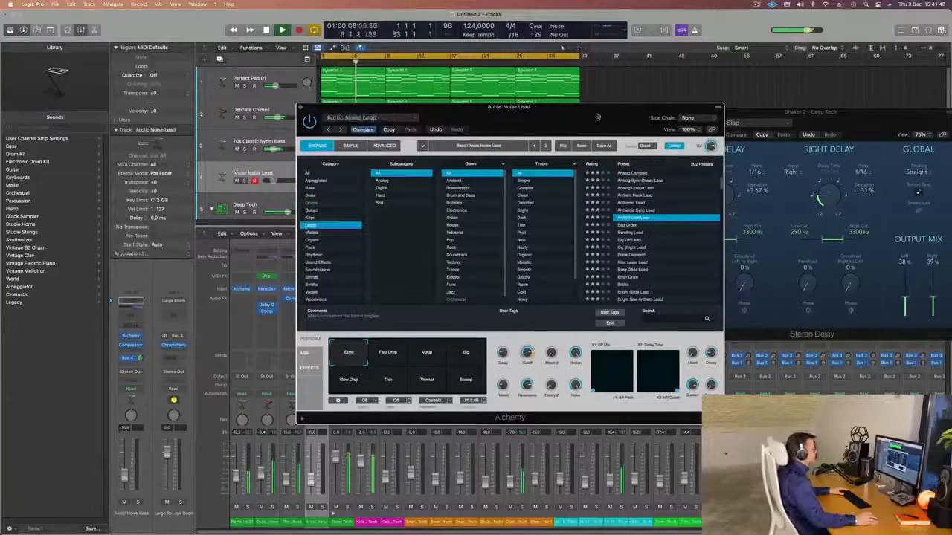
drag(520, 106, 635, 104)
Select the Arctic Noise Lead track and show the Musical Typing keyboard, placed clear of the track headers
click(289, 169)
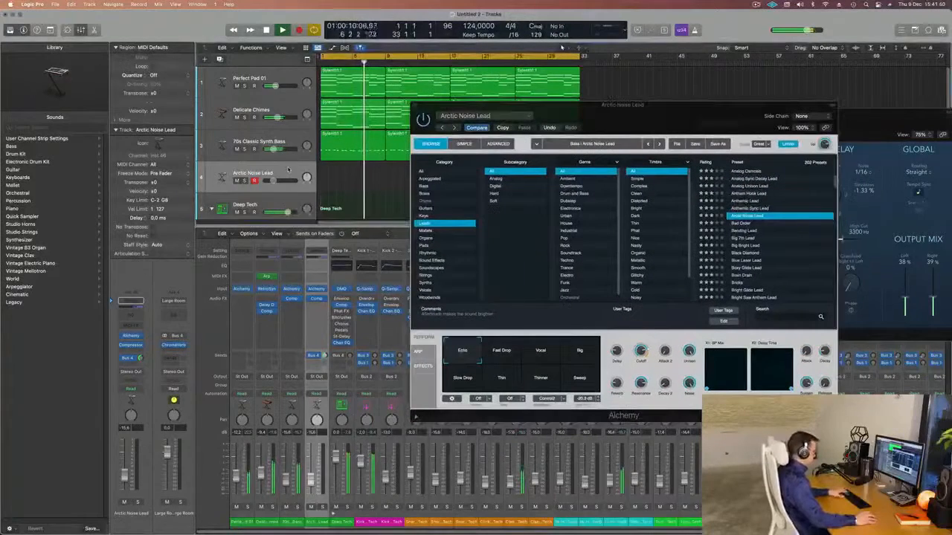
key(super+k)
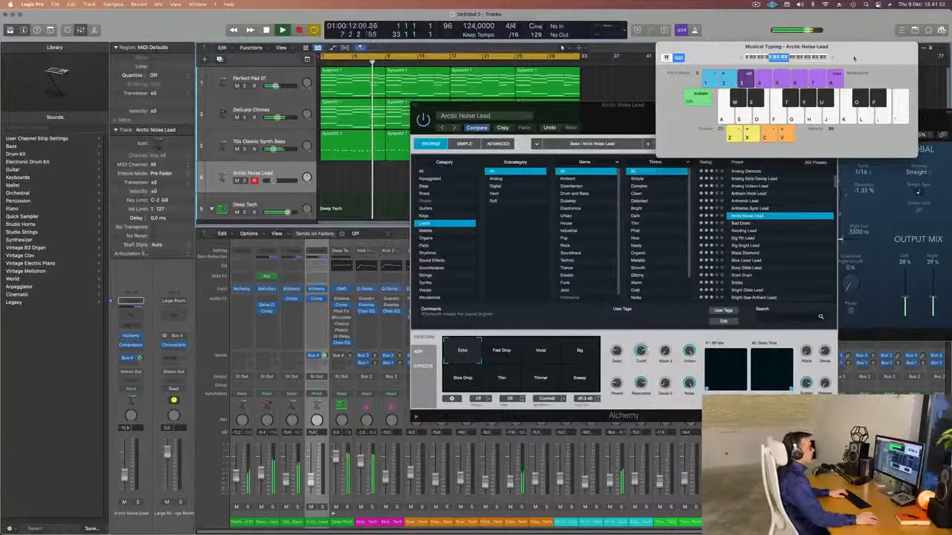
drag(854, 59, 787, 66)
click(776, 77)
Audition the Arctic Noise Lead sound by playing single notes with Musical Typing over the running beat
key(g)
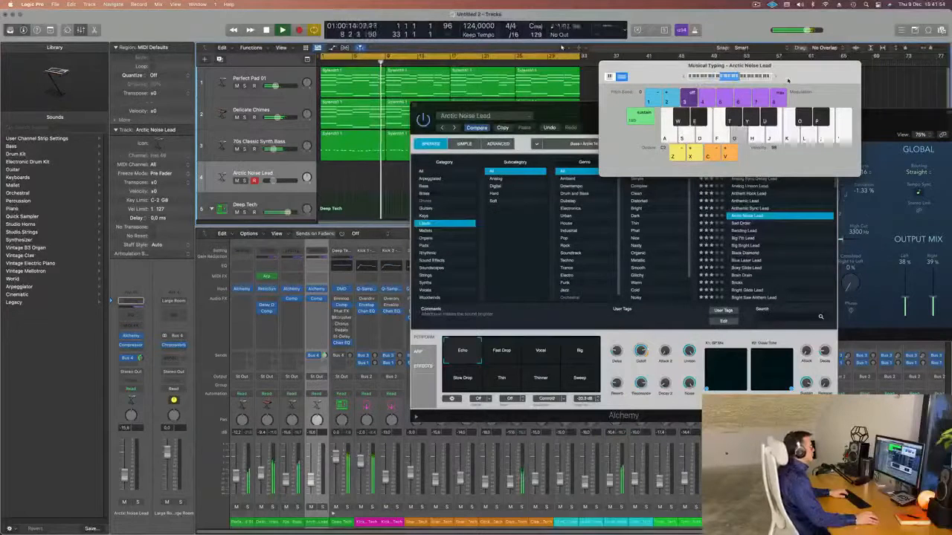
key(h)
key(f)
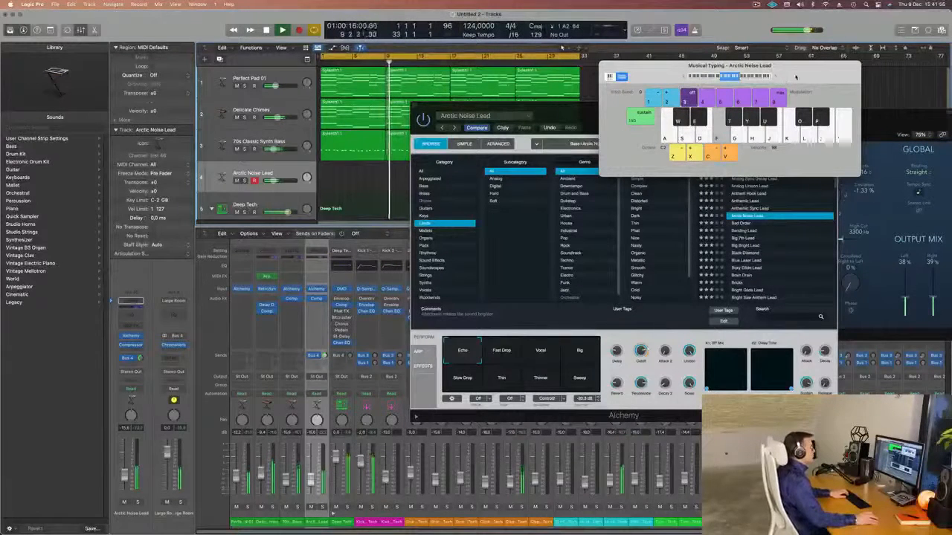
key(j)
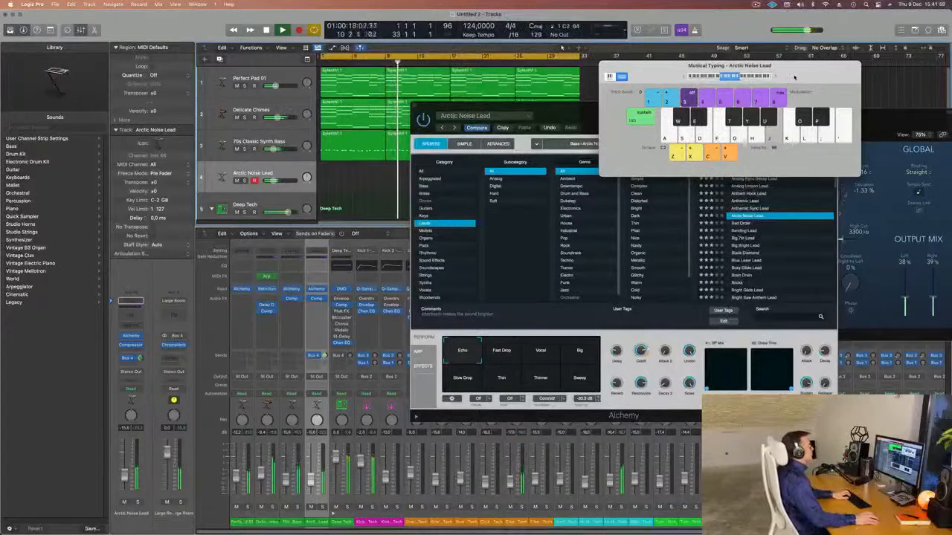
key(k)
key(l)
key(semicolon)
key(semicolon)
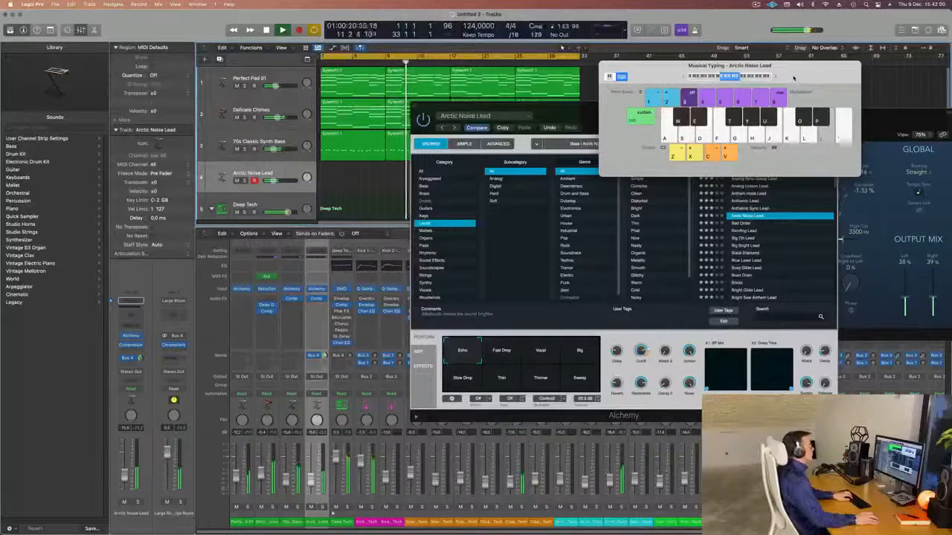
key(l)
key(semicolon)
key(semicolon)
key(semicolon)
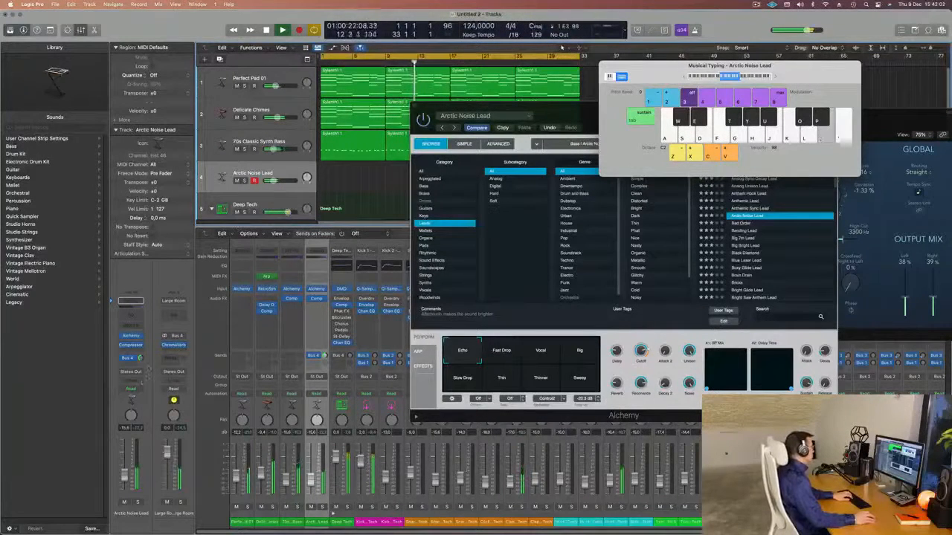
key(j)
key(k)
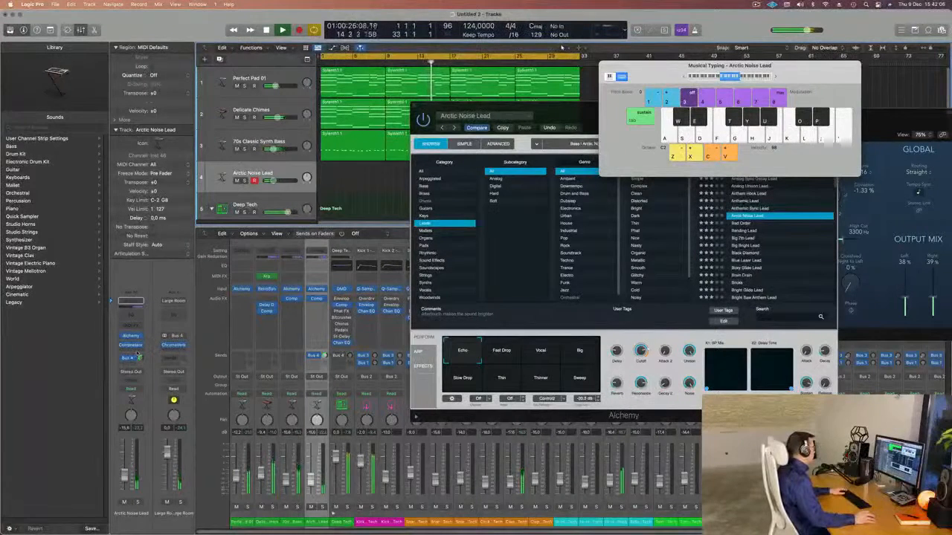
Add a second send on the Arctic Noise Lead track, routed to Bus 8
click(131, 367)
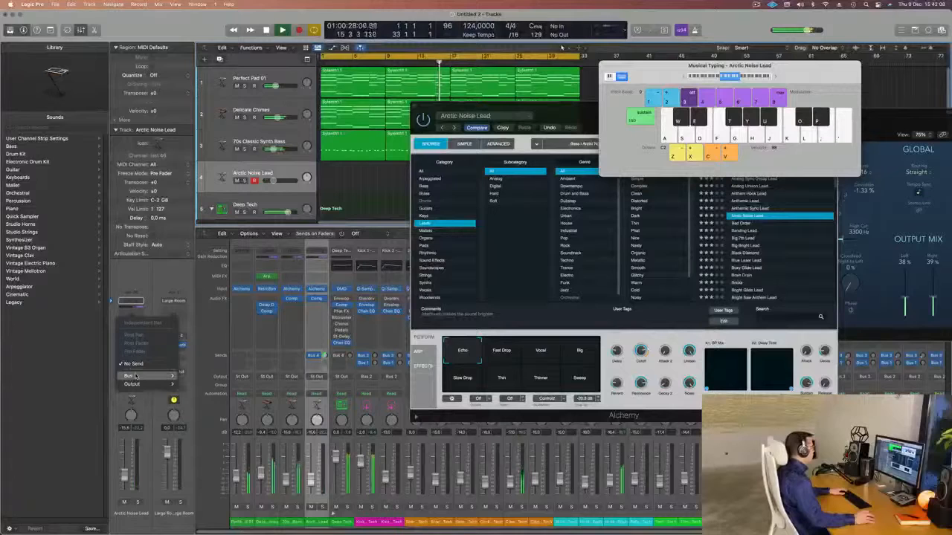
mouse_move(128, 375)
click(212, 271)
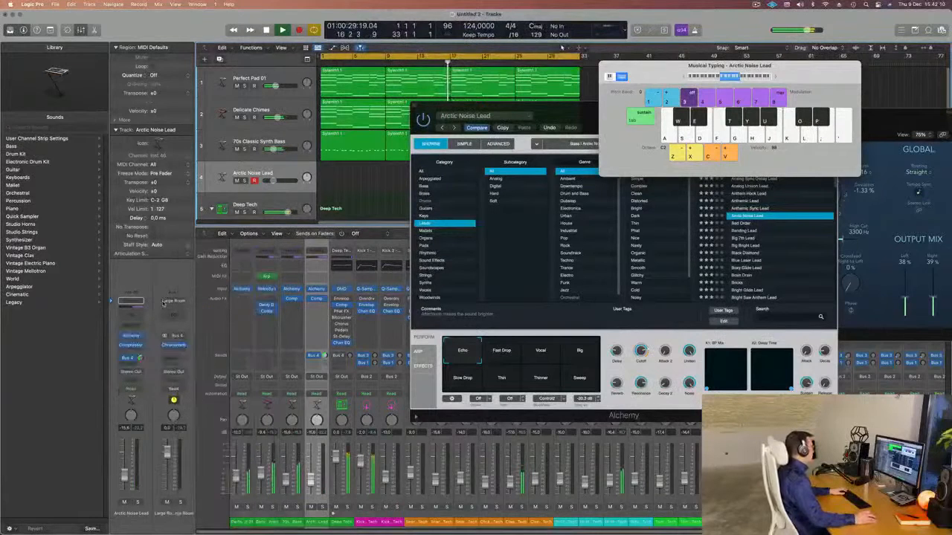
Insert a SilverVerb on the Bus 8 aux channel, load its grandiose preset and close the plug-in
click(179, 339)
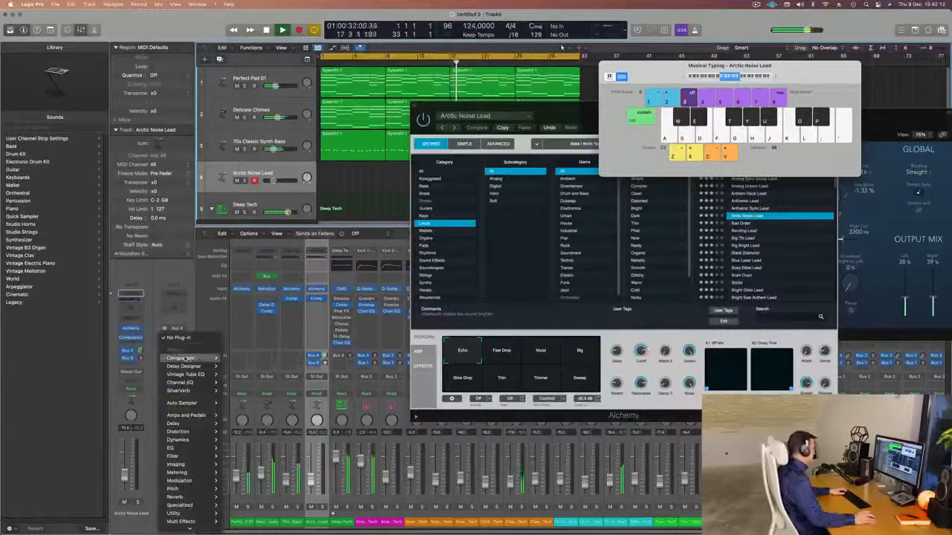
mouse_move(191, 490)
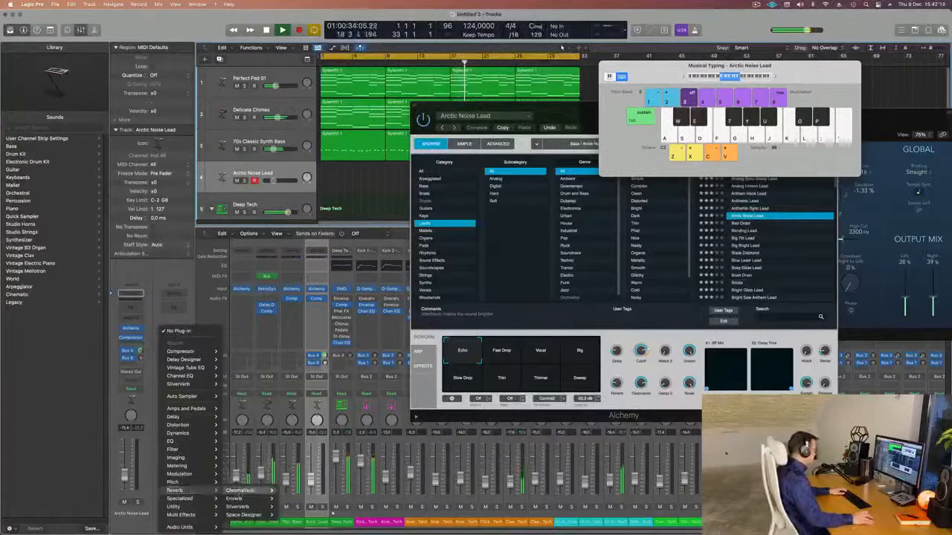
mouse_move(240, 506)
click(297, 507)
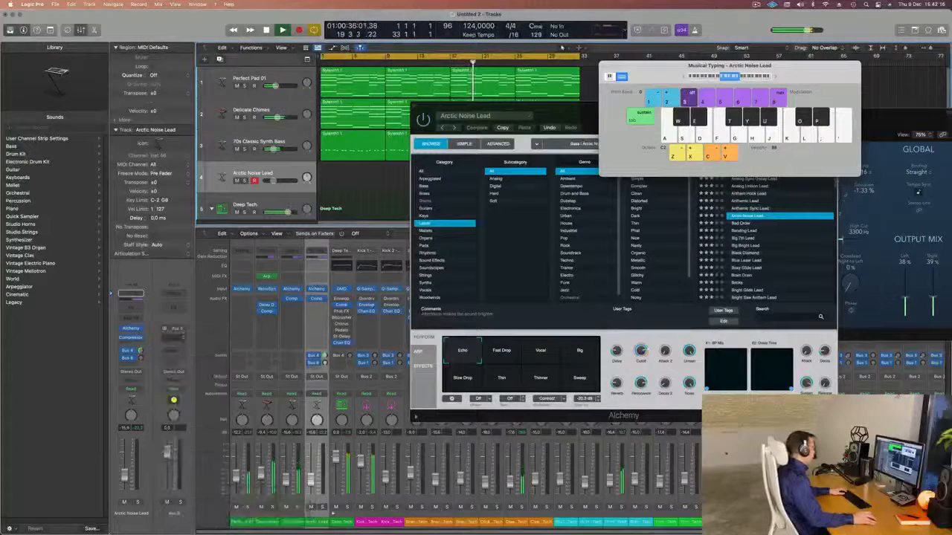
click(375, 116)
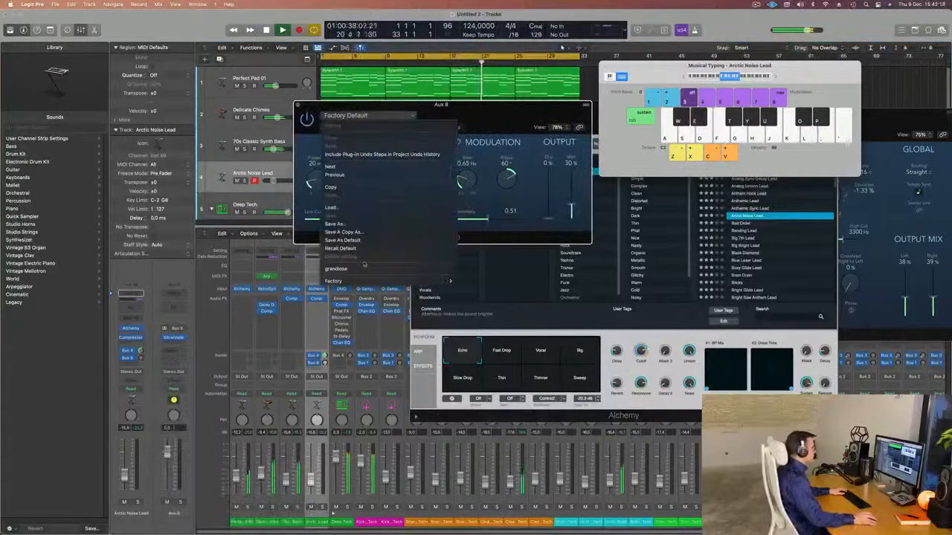
click(349, 267)
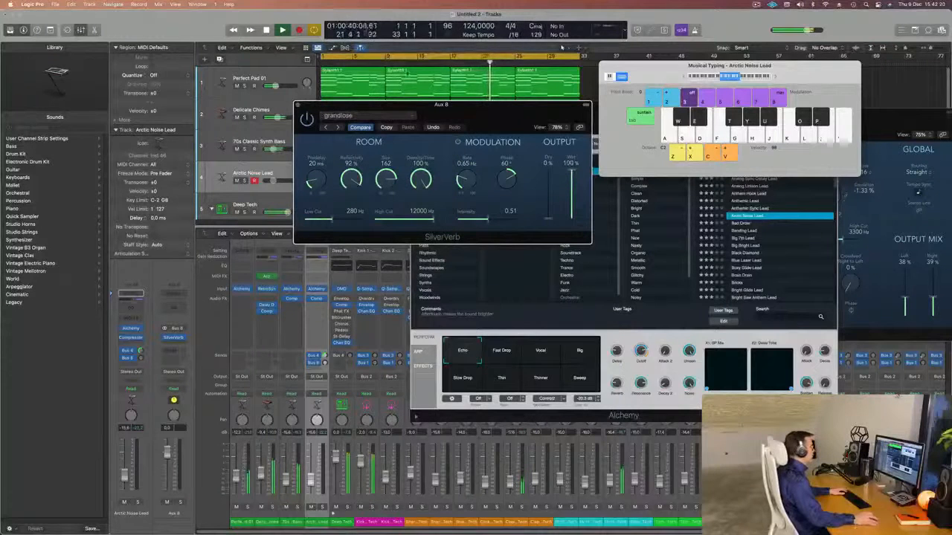
click(299, 105)
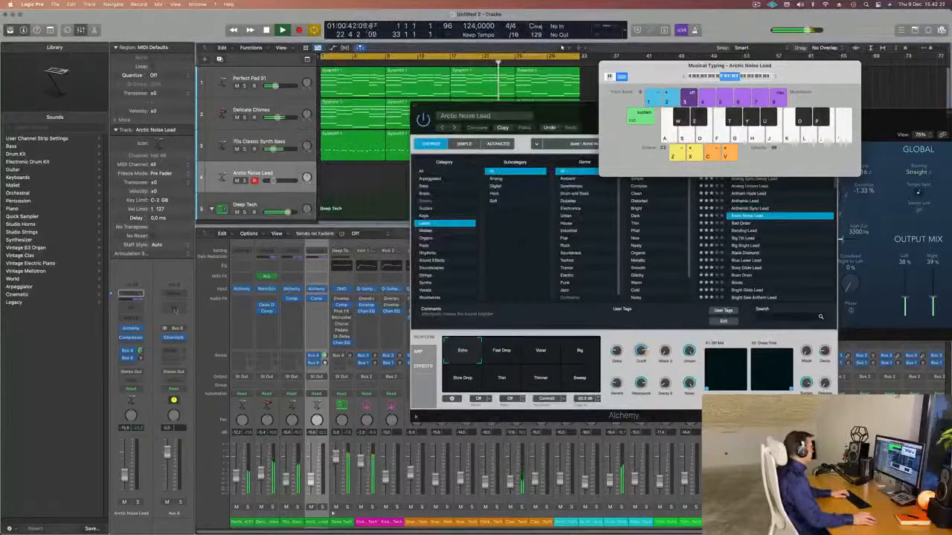
Play notes on the Arctic Noise Lead track while raising its reverb send levels and slightly raising its volume
key(j)
key(g)
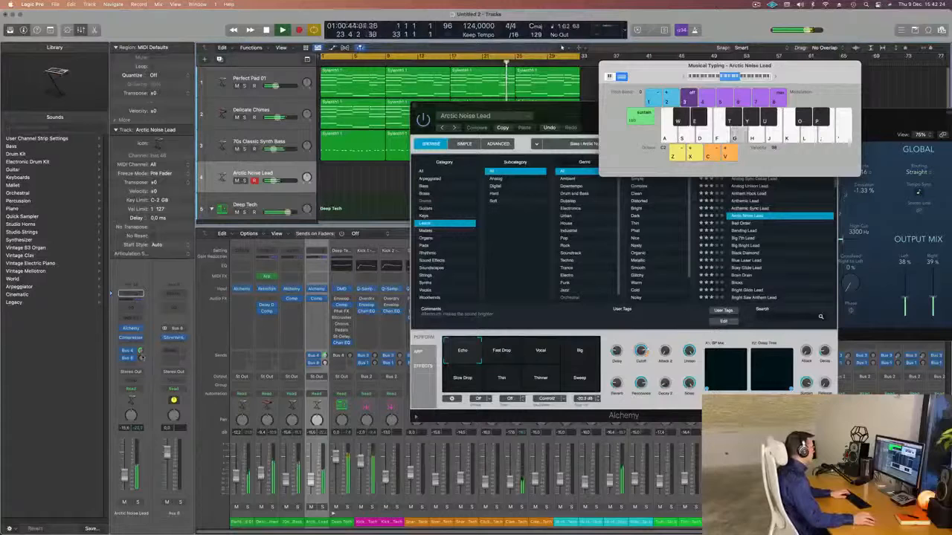
key(g)
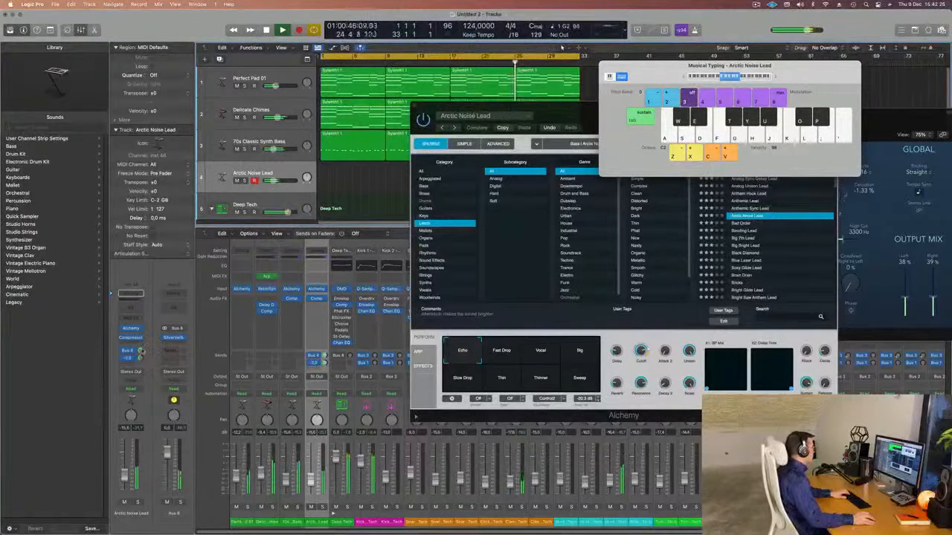
key(g)
key(g)
drag(128, 474, 128, 469)
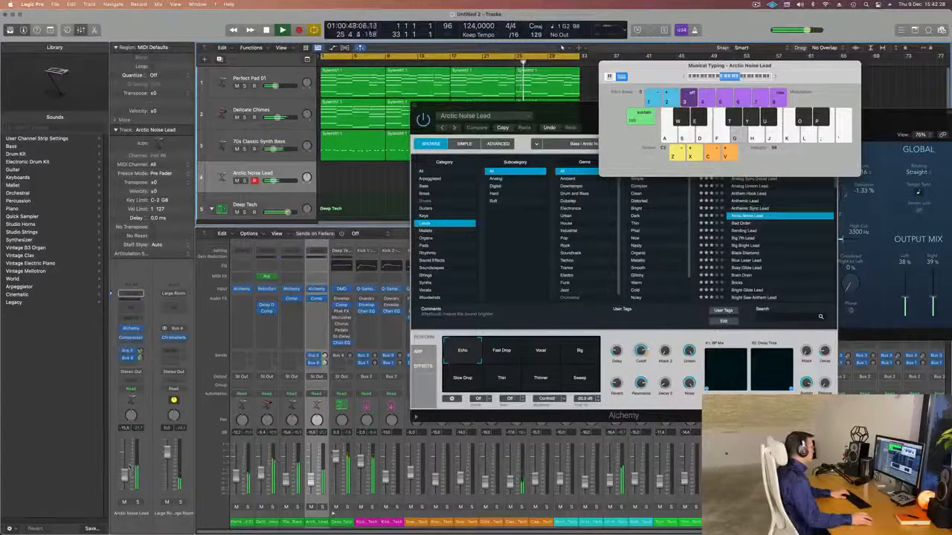
key(g)
key(h)
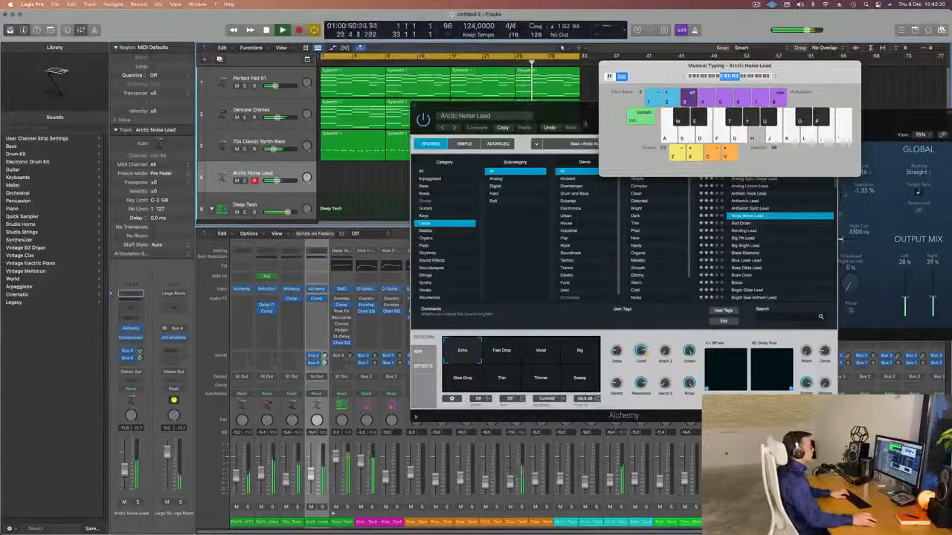
Load Alchemy's Anthemic Lead preset on the fourth track and reposition the window below the Musical Typing controls
drag(569, 107, 492, 120)
click(674, 214)
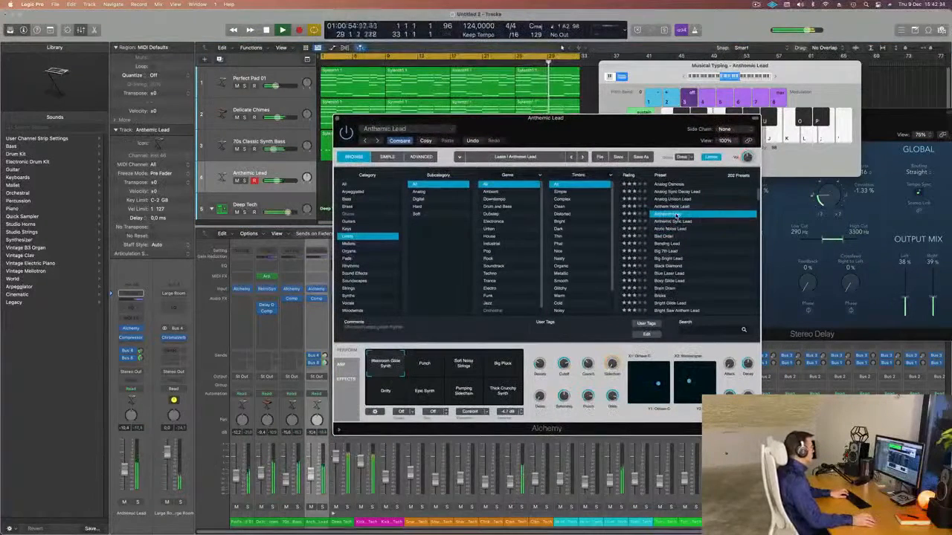
drag(603, 125, 669, 151)
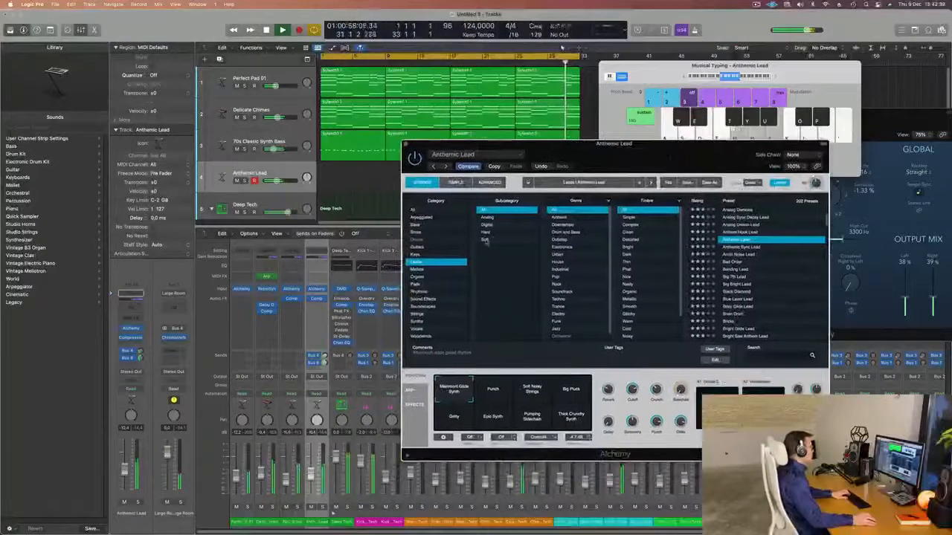
Audition the Anthemic Lead sound by trying out melody notes with Musical Typing over the looping beat
key(h)
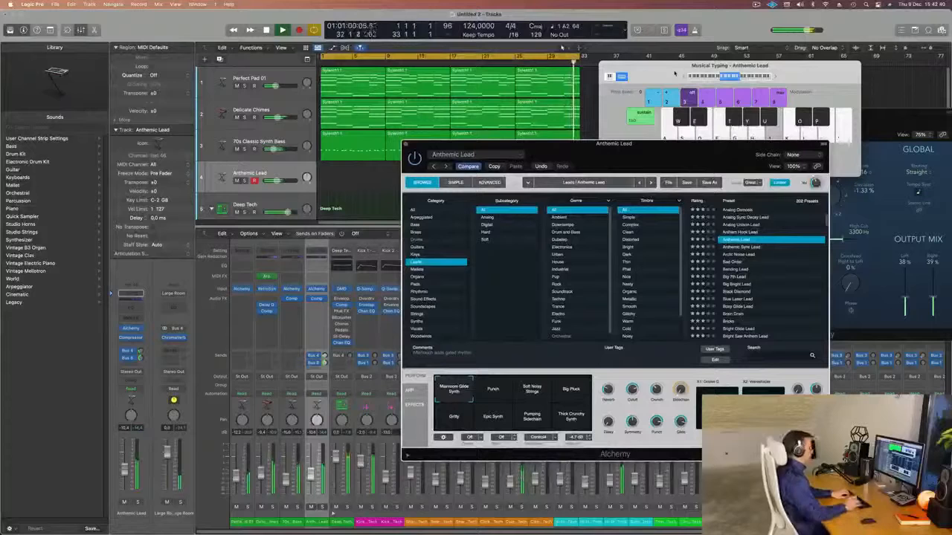
key(semicolon)
key(l)
key(k)
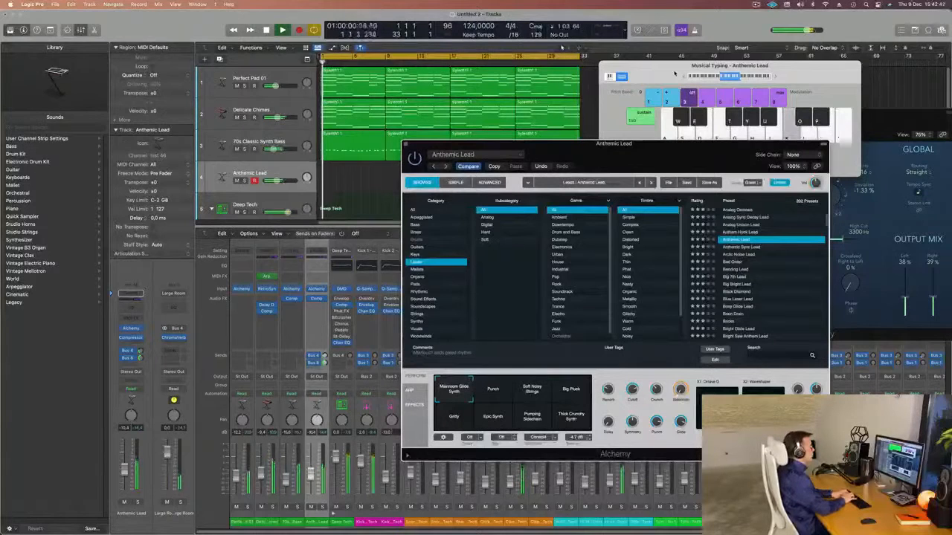
key(l)
key(s)
key(d)
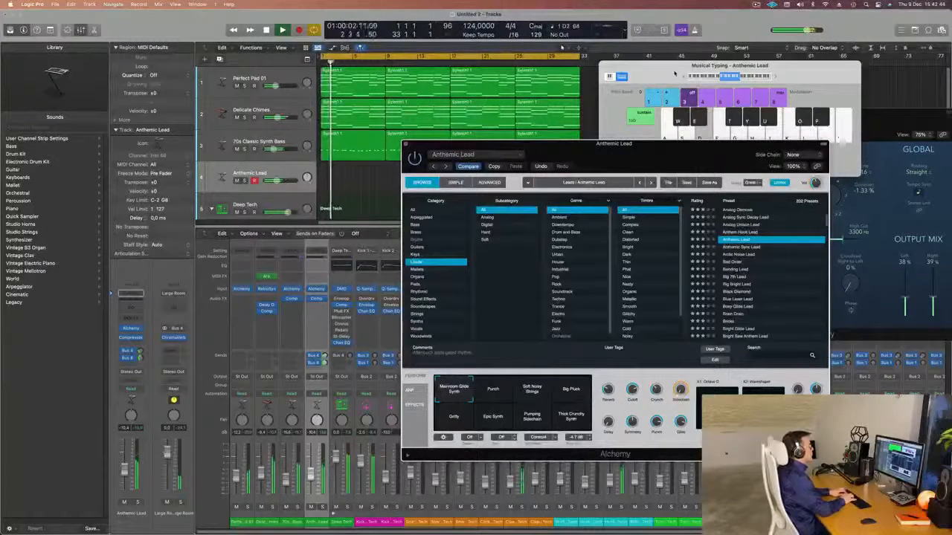
key(d)
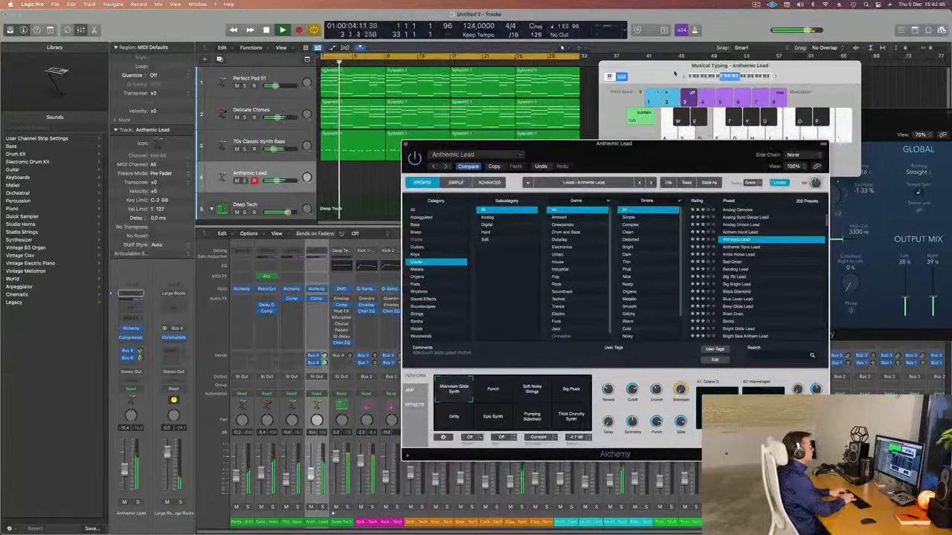
key(d)
key(f)
key(s)
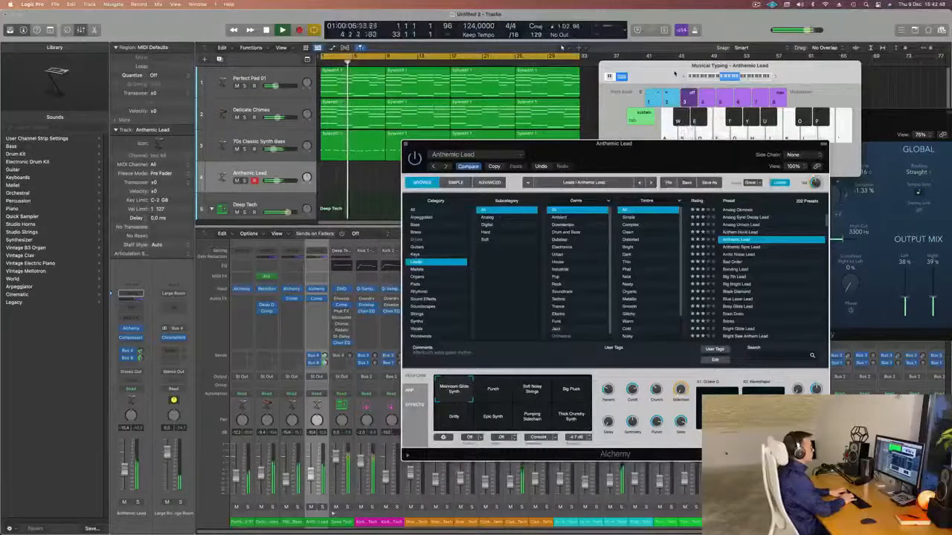
key(d)
key(d)
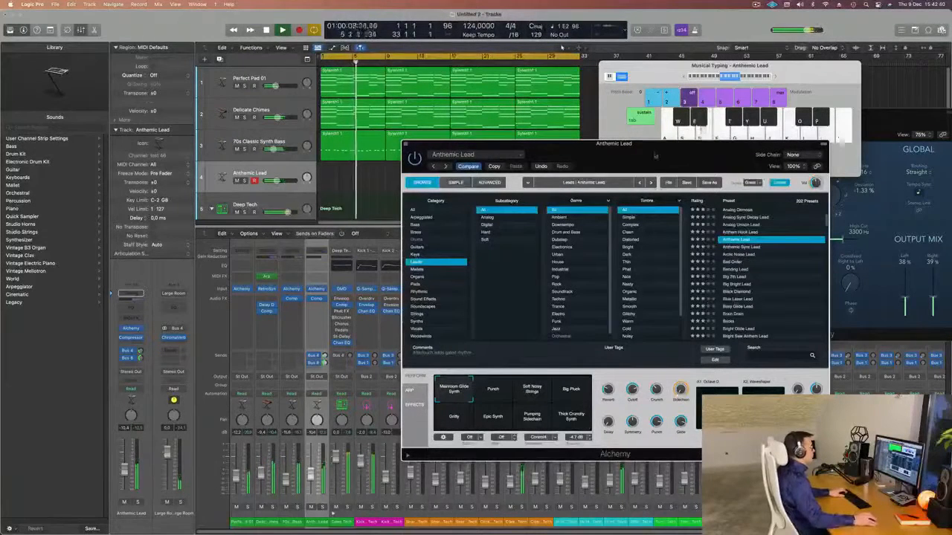
Raise the Anthemic Lead track's volume and switch its Alchemy sound to the Punch performance variation
drag(655, 153, 668, 112)
drag(125, 474, 125, 467)
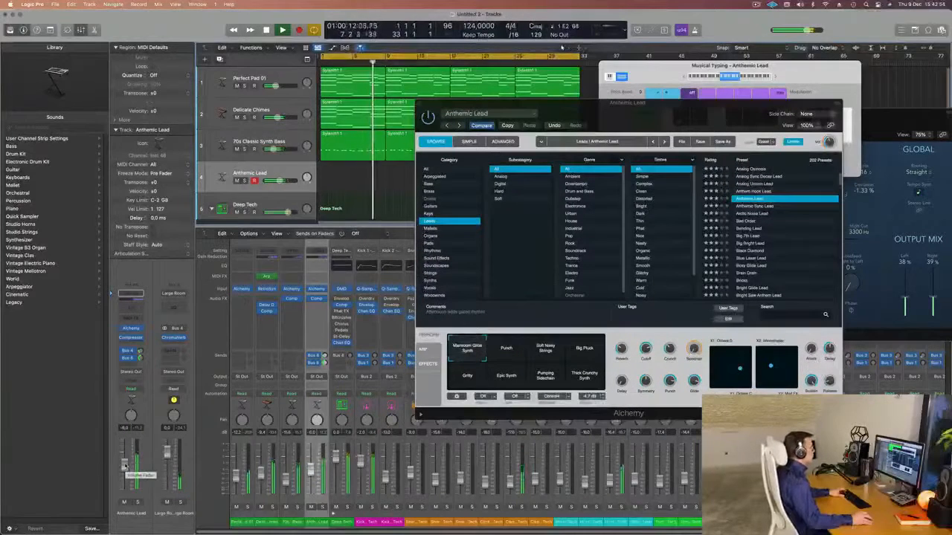
click(510, 351)
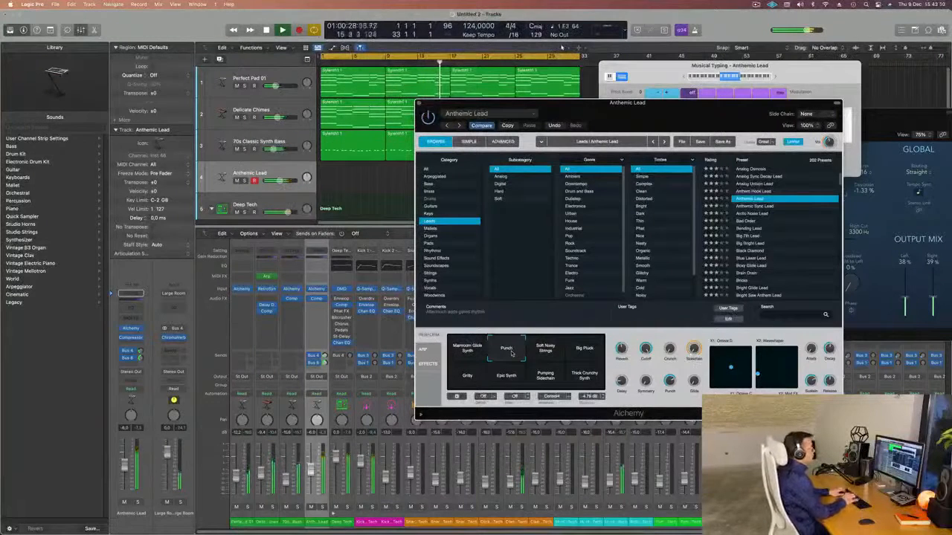
Try Alchemy's lead presets Bad Order, Big Bright Lead, Black Diamond and Blue Laser Lead on the fourth track, ending with Bricks
click(749, 222)
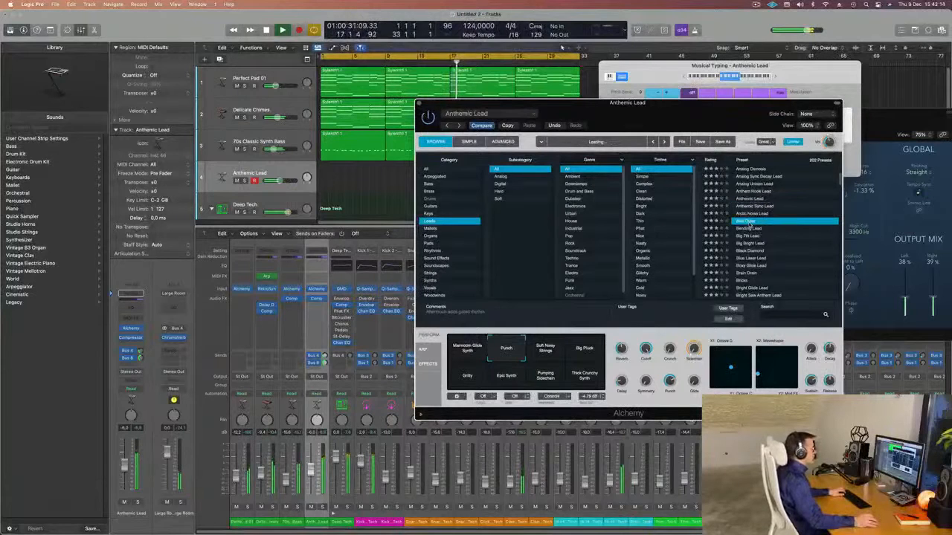
scroll(752, 232, down, 2)
click(753, 229)
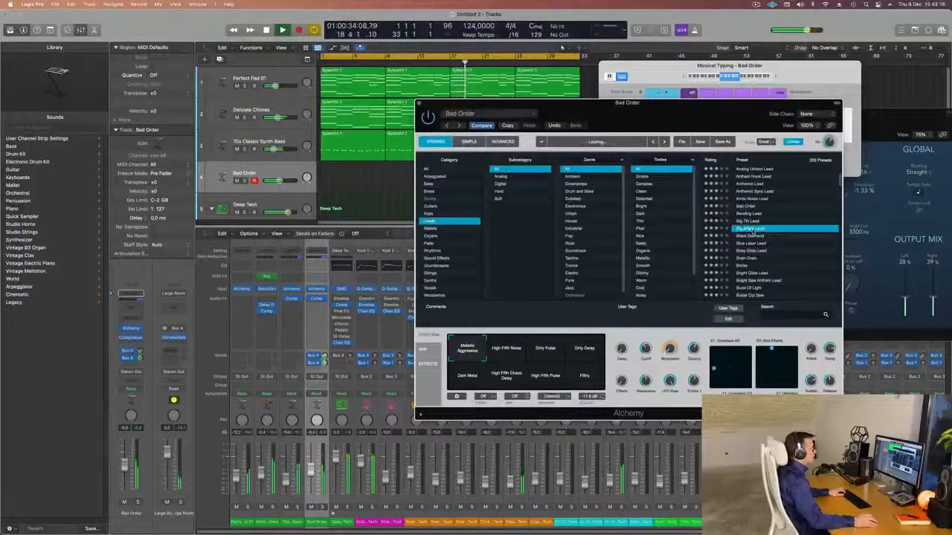
click(753, 237)
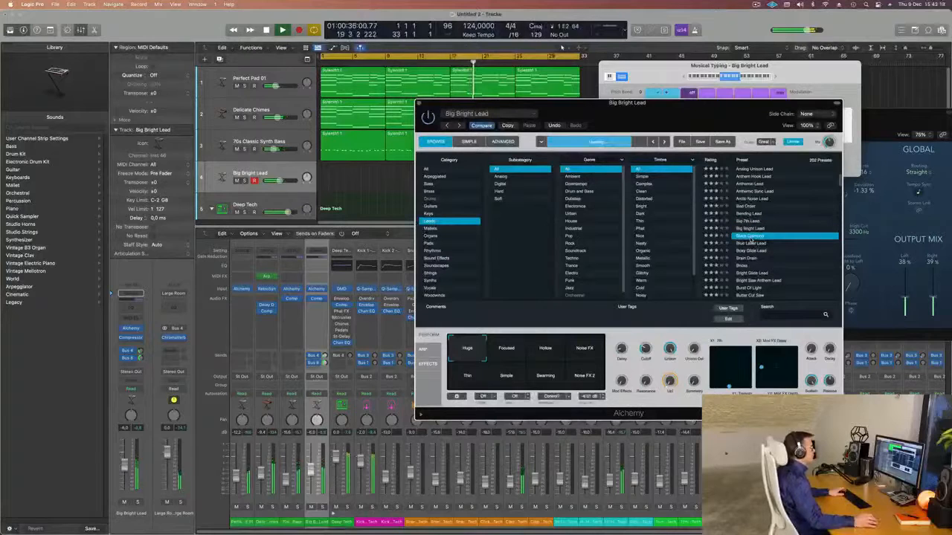
scroll(769, 239, down, 1)
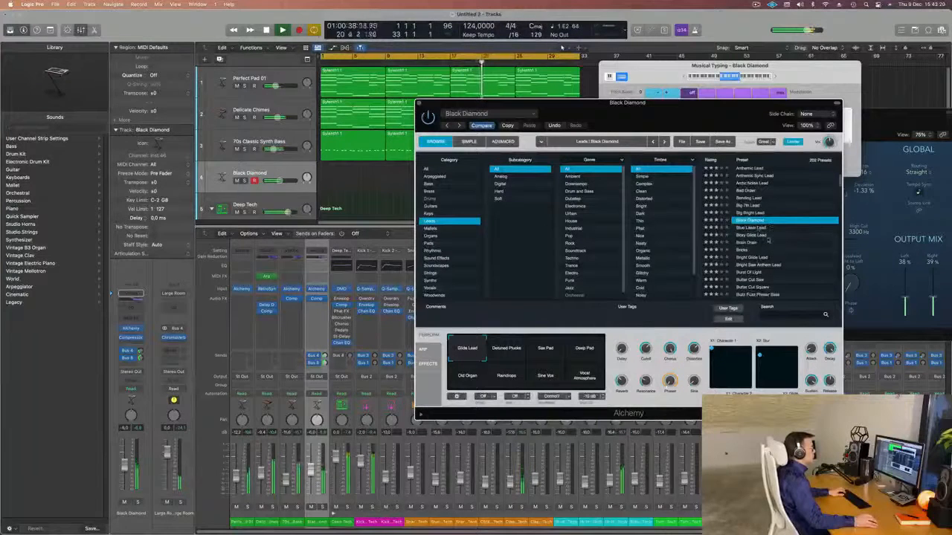
click(758, 229)
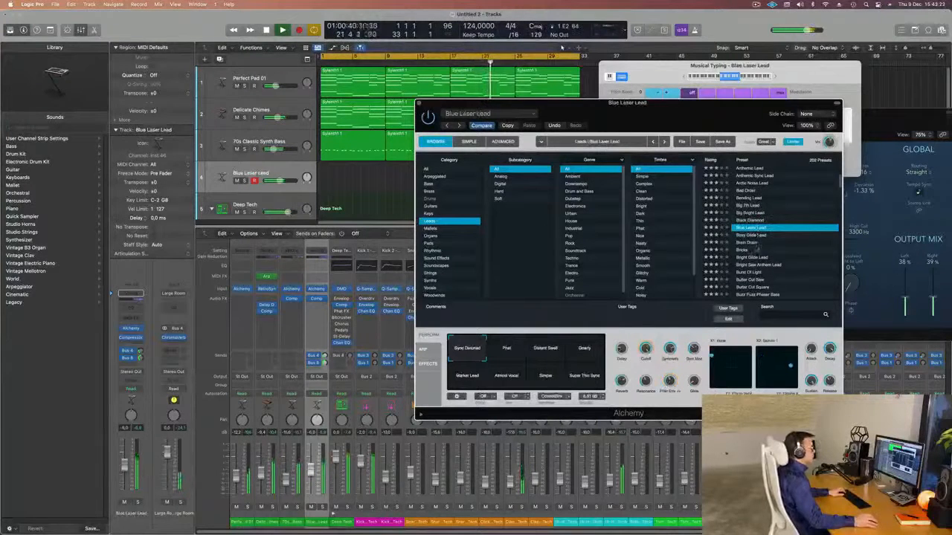
click(746, 250)
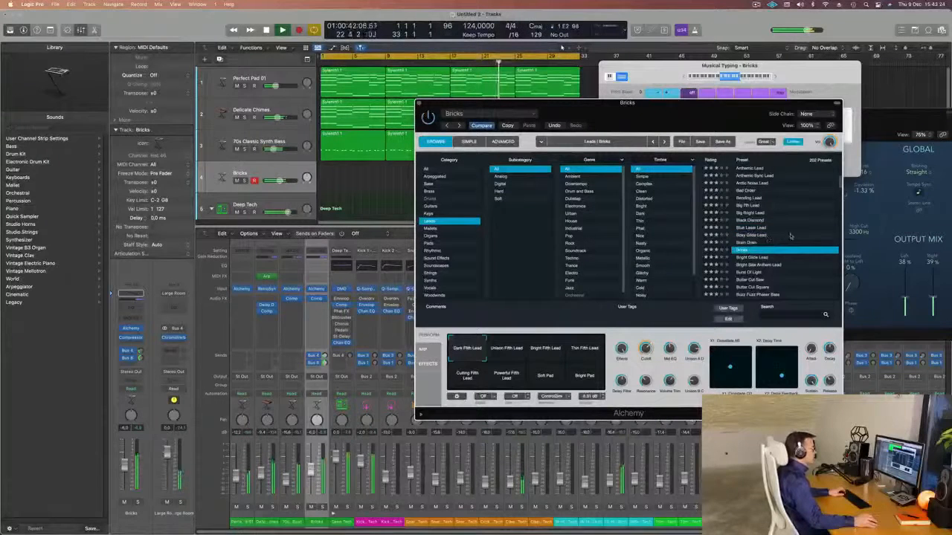
Load the Burst Of Light preset from the Leads category on the Bricks track's Alchemy synth
scroll(791, 235, down, 2)
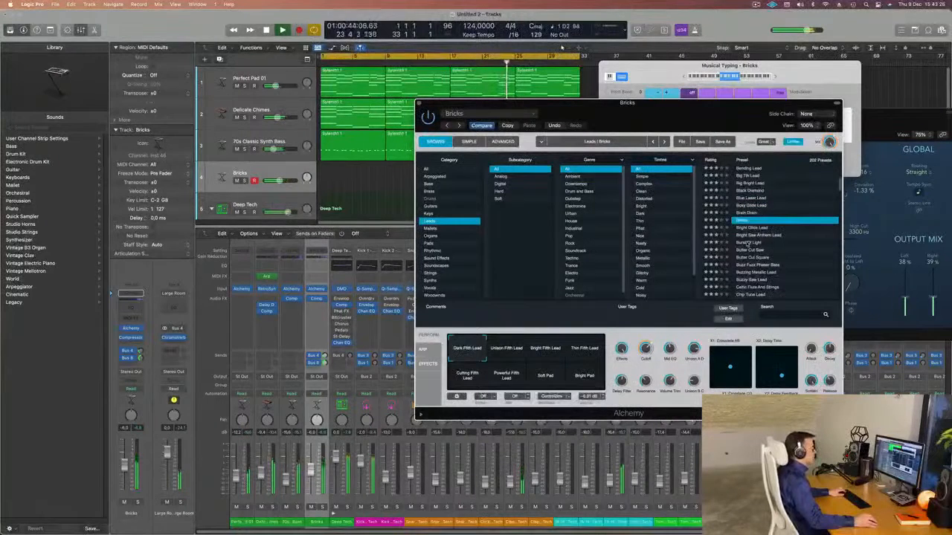
click(746, 243)
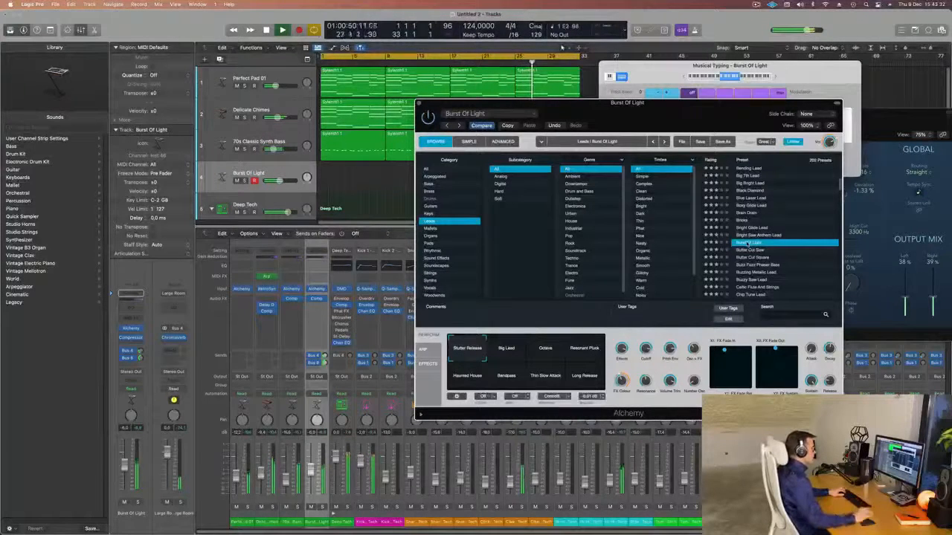
scroll(773, 258, down, 2)
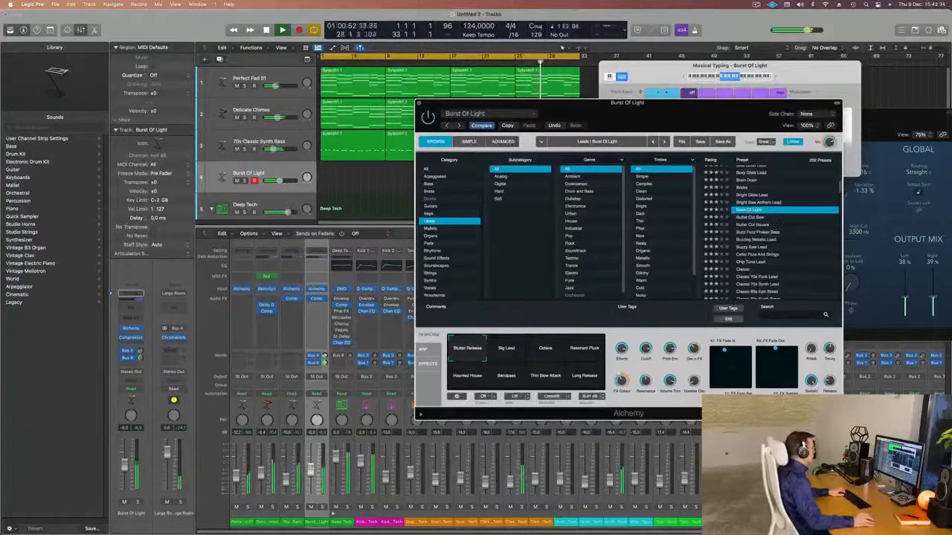
Raise the Burst Of Light track's volume and record a lead part on it during playback
drag(279, 180, 287, 181)
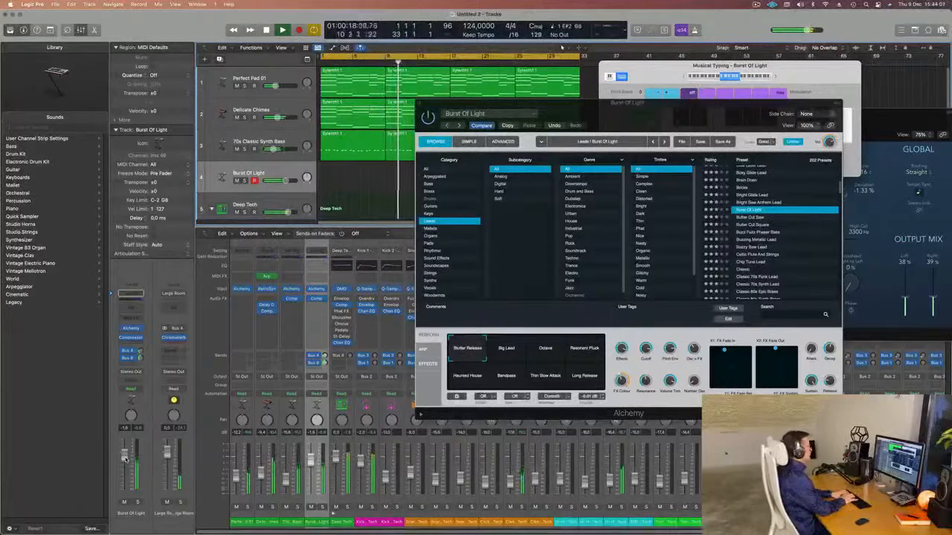
key(r)
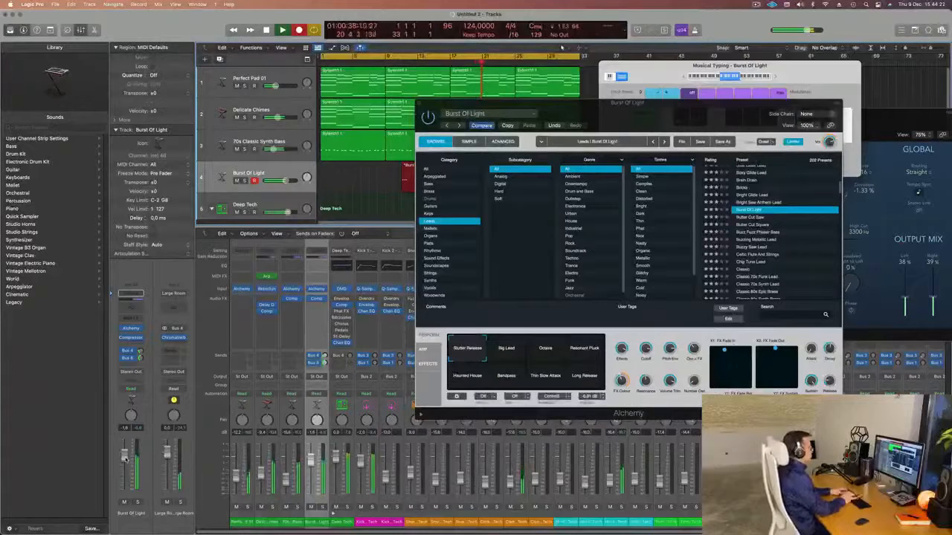
key(space)
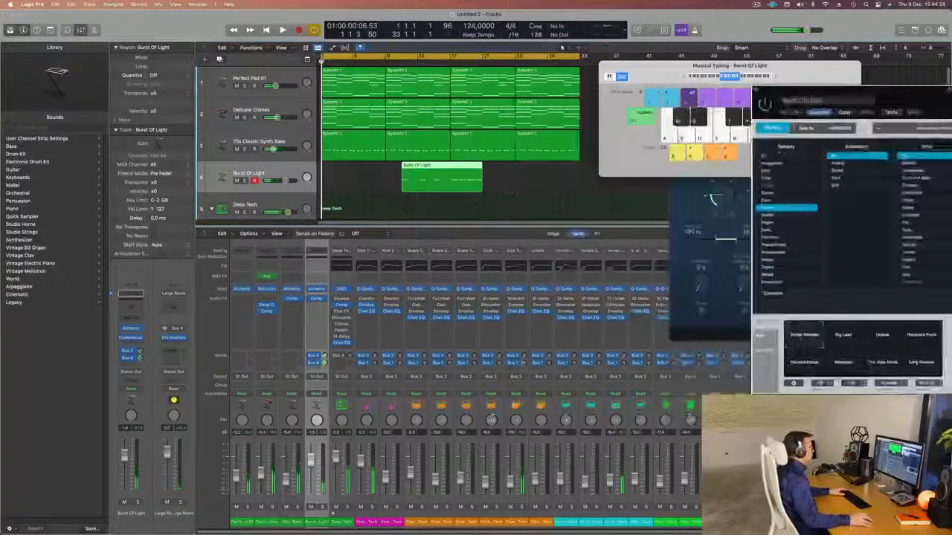
Split the recorded lead region at bar 17, delete its first part and move the remaining part to bar 1
super+double_click(450, 169)
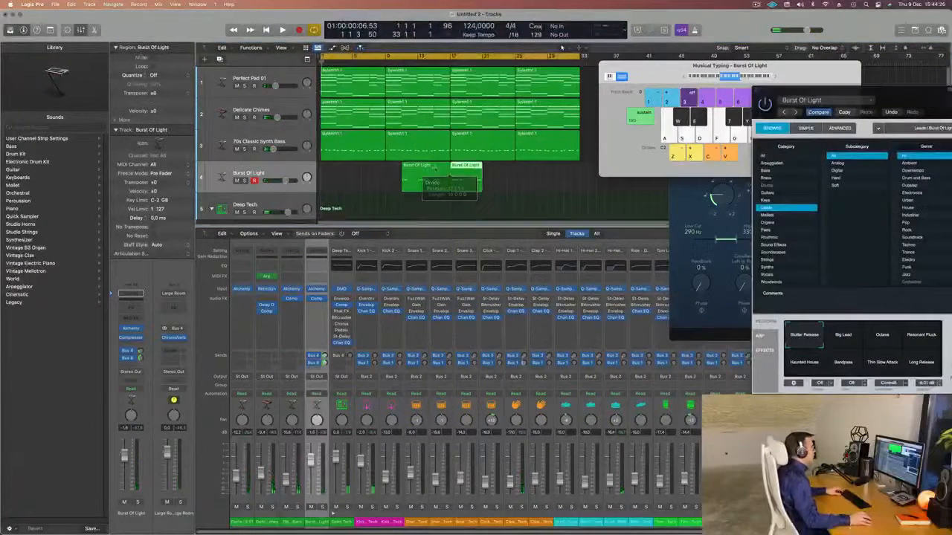
key(Delete)
drag(459, 168, 331, 169)
key(space)
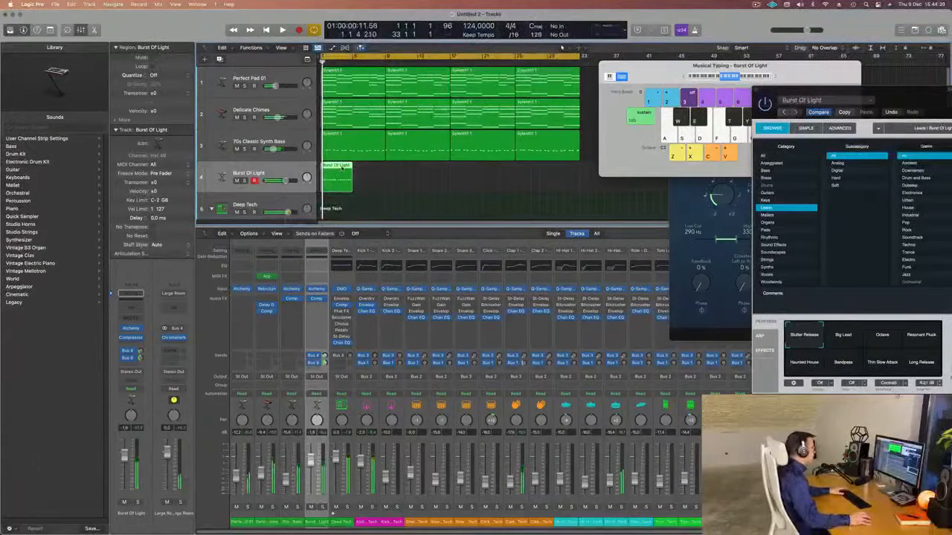
Open the lead region in the Piano Roll and play it back to examine the timing of its notes
double_click(342, 168)
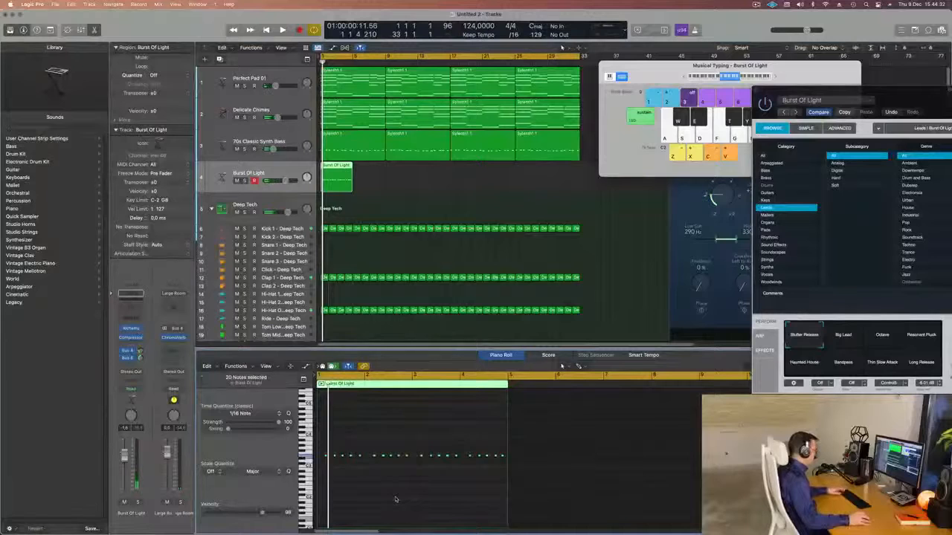
key(space)
scroll(388, 501, up, 5)
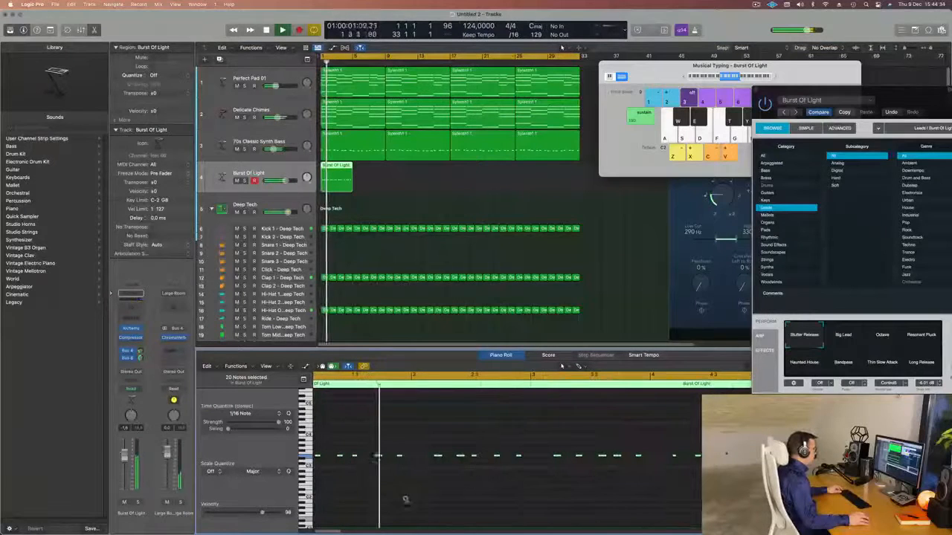
scroll(406, 501, down, 3)
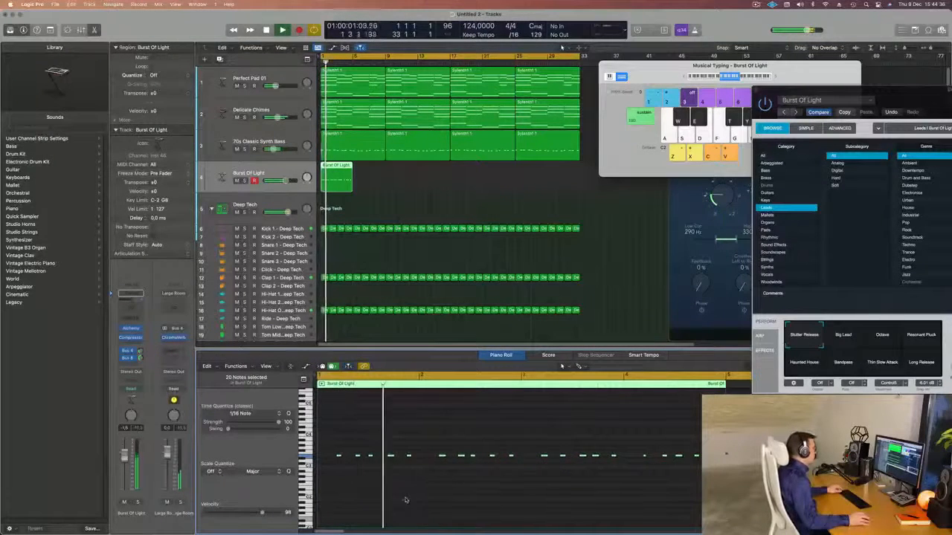
scroll(405, 500, down, 3)
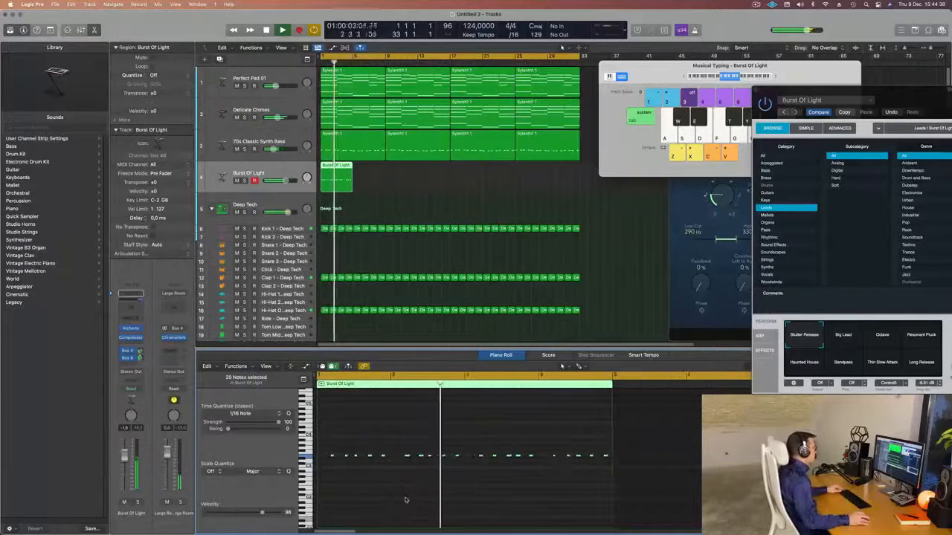
scroll(406, 500, down, 3)
scroll(408, 499, up, 5)
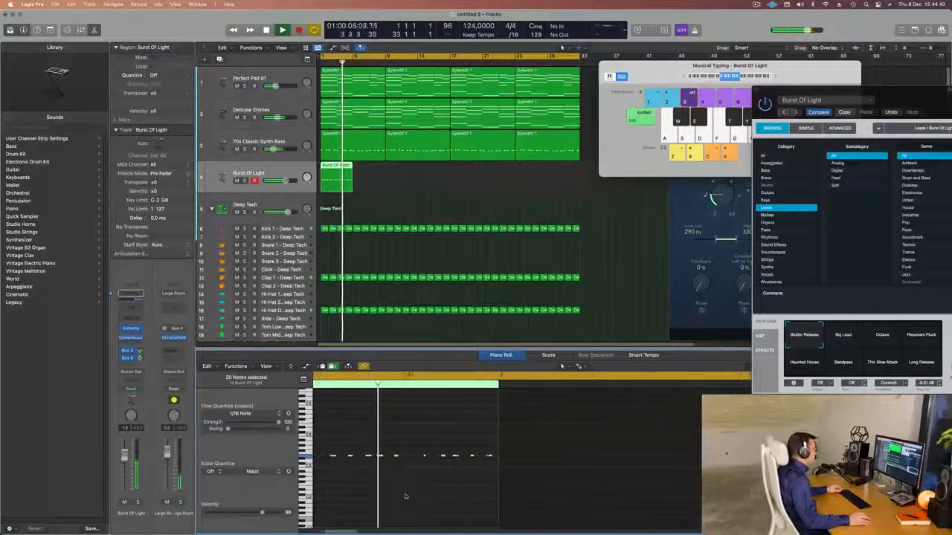
scroll(431, 493, up, 3)
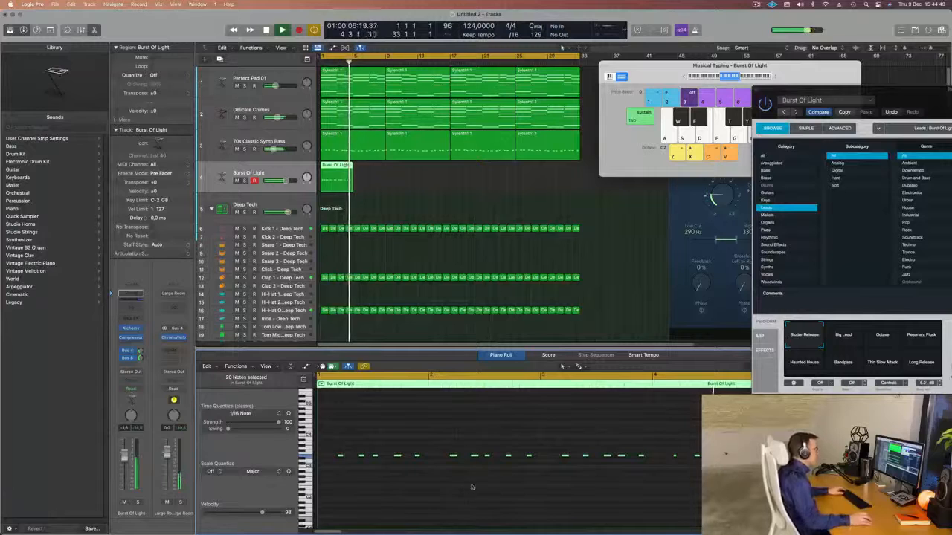
key(space)
Split the lead region at bar 3 and delete its second half
click(394, 165)
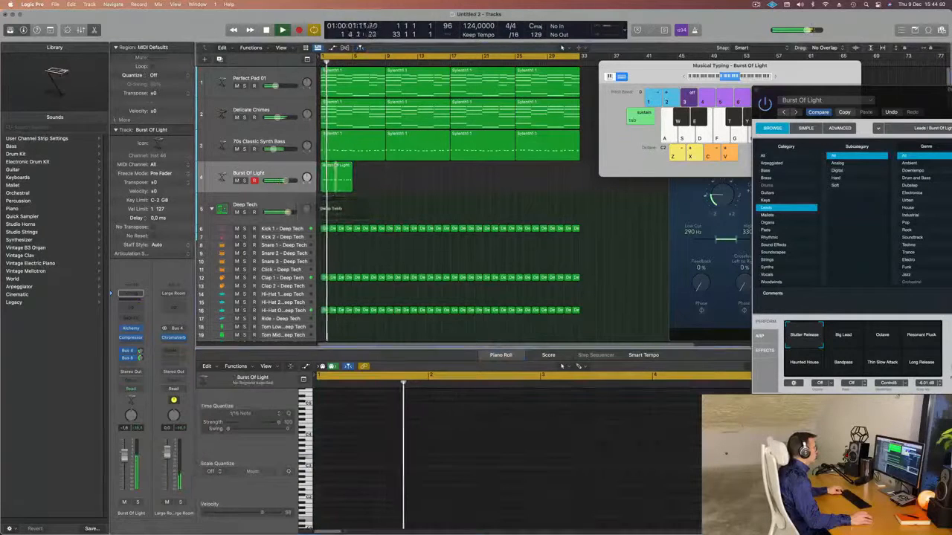
click(336, 165)
key(Delete)
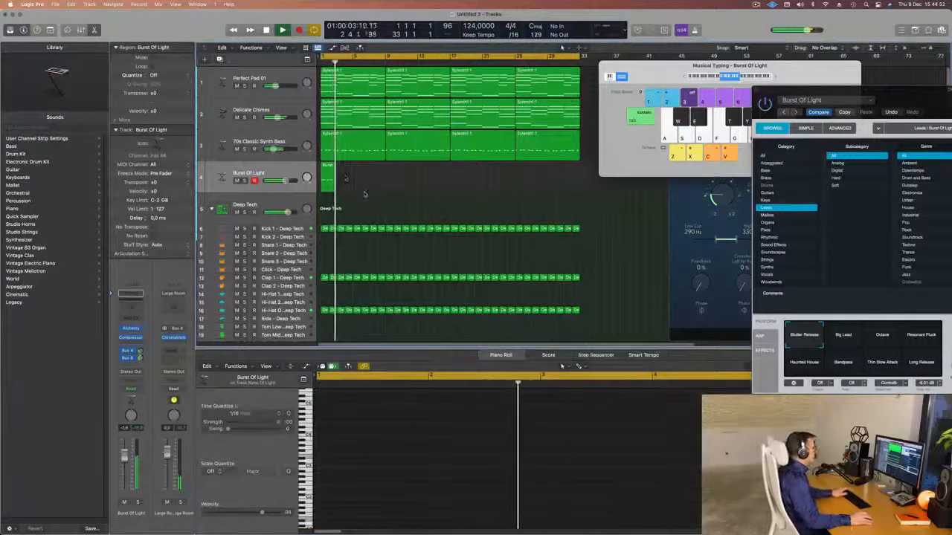
key(Return)
Repeat the two-bar lead region back to back along its track beneath the other parts
click(330, 175)
drag(901, 99, 640, 97)
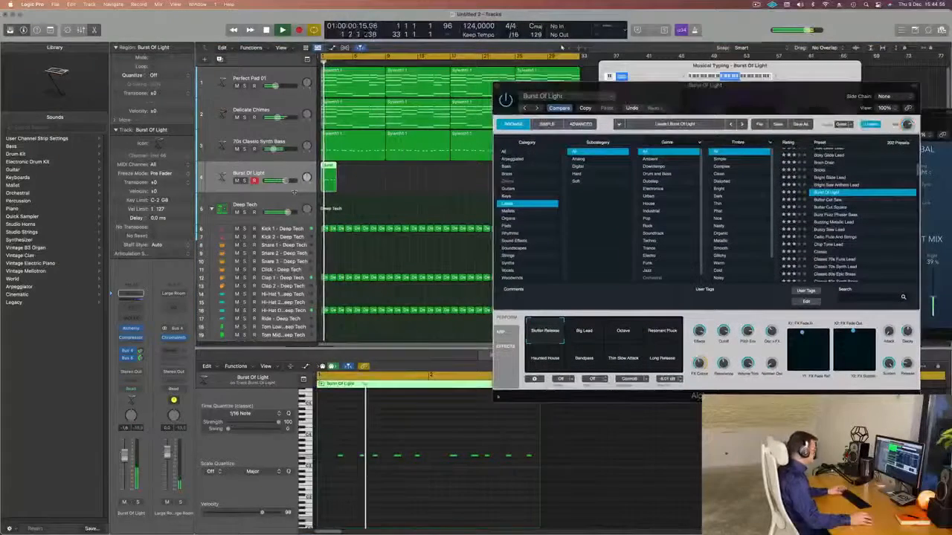
key(super+r)
key(super+r)
key(super+r)
key(super+r)
key(super+r)
key(super+r)
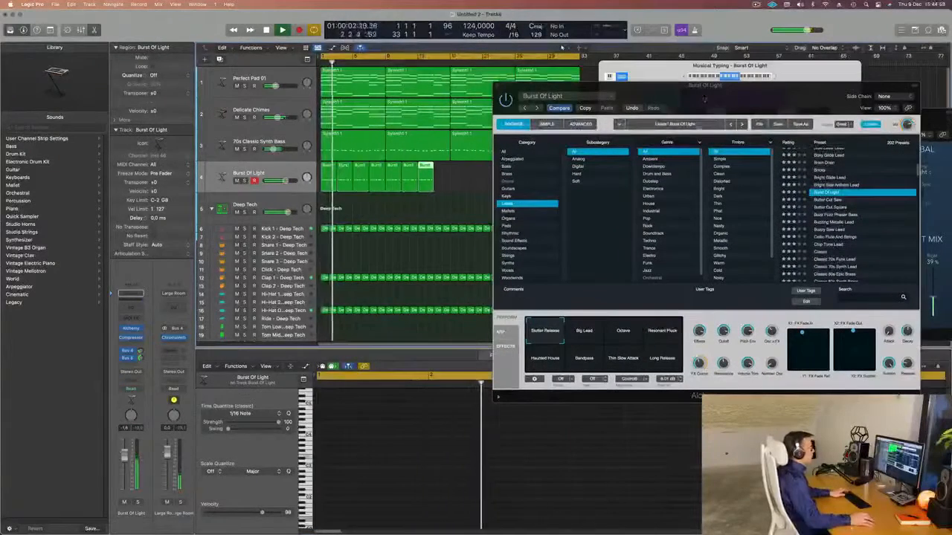
drag(528, 85, 523, 214)
key(super+r)
key(super+r)
key(super+r)
key(super+r)
key(super+r)
key(super+r)
key(super+r)
key(super+r)
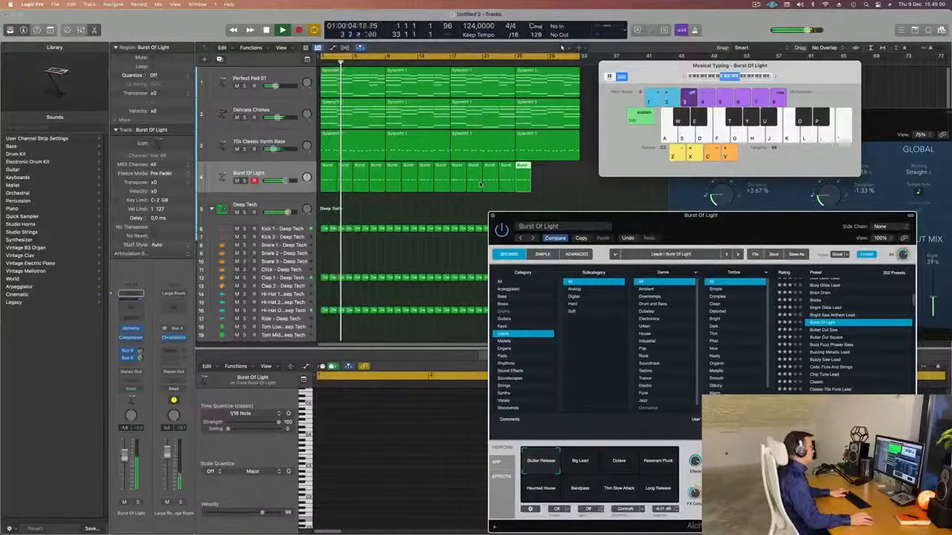
Copy the synth's Burst Of Light settings and audition the Buzz Fuzz Phaser Bass preset
drag(665, 222, 505, 123)
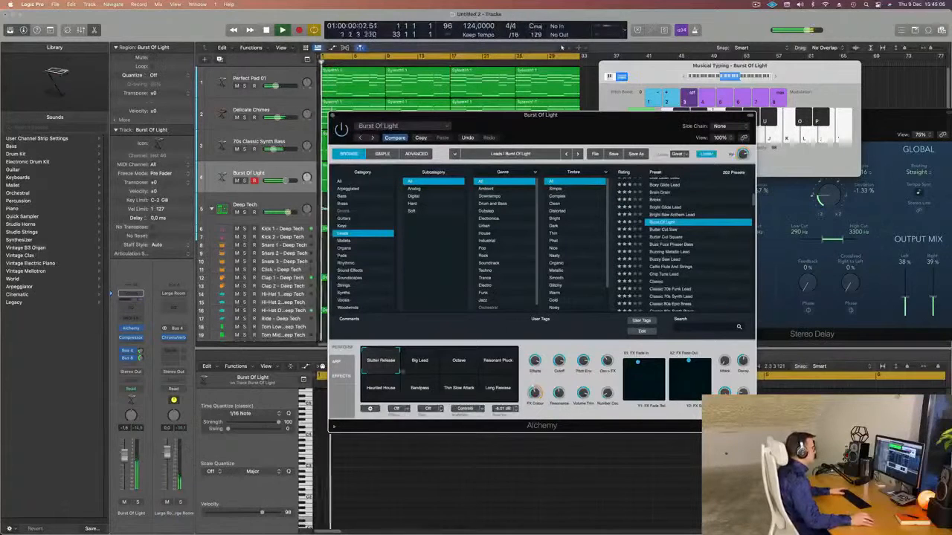
click(420, 138)
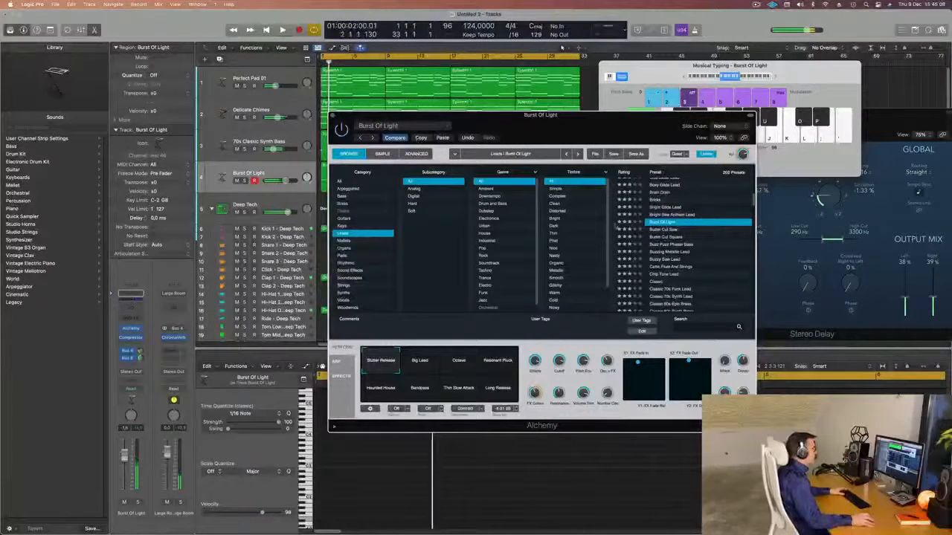
click(671, 246)
drag(597, 121, 655, 128)
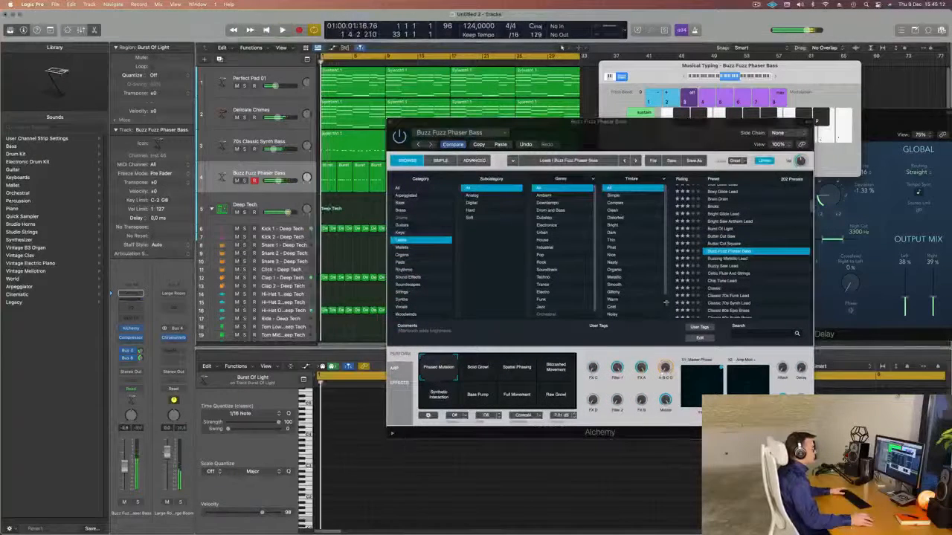
Audition the Buzzy Saw Lead, Celtic Flute And Strings, Chip Tune Lead and Classic 80s Epic Brass presets on the lead part
click(735, 266)
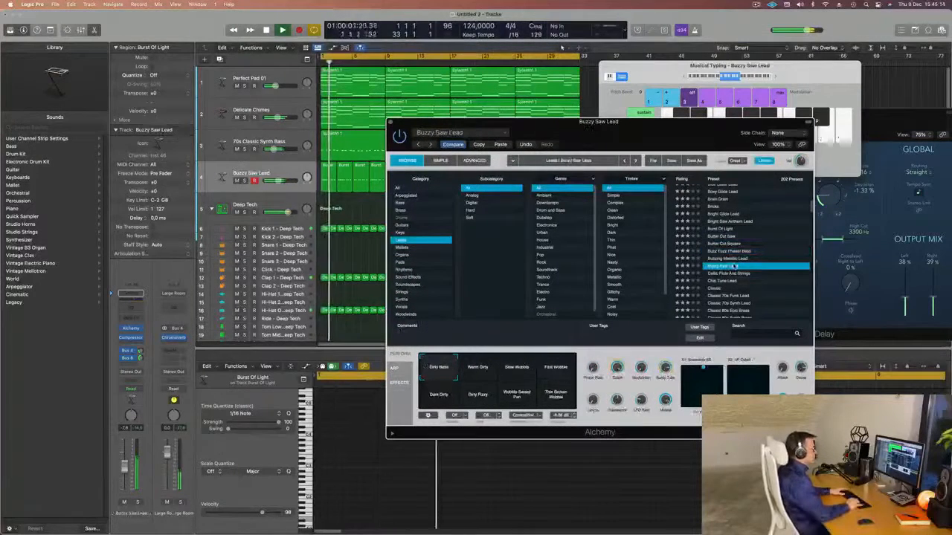
key(Down)
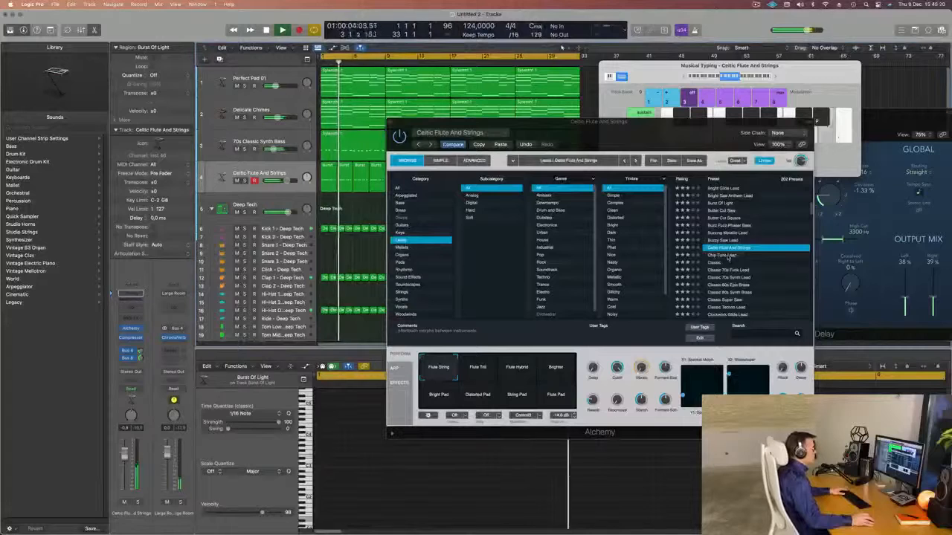
key(Down)
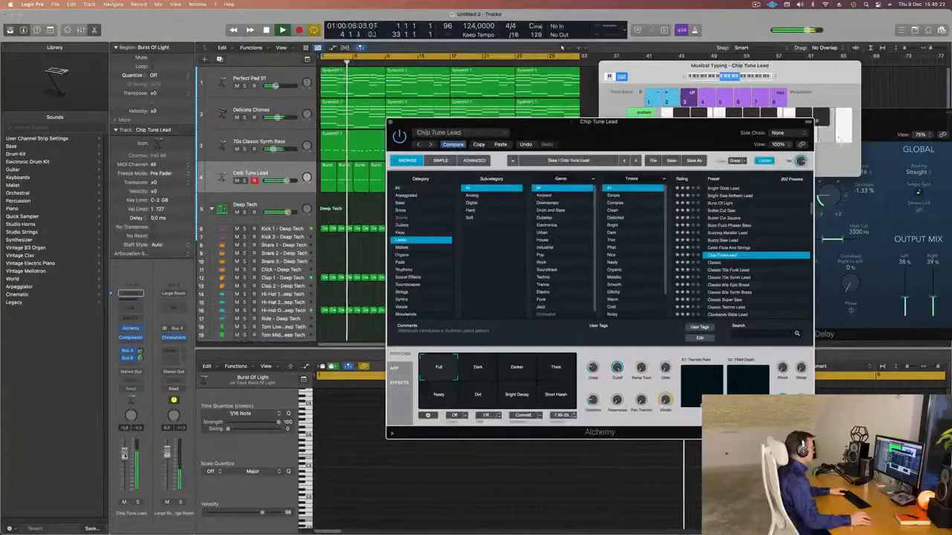
key(Down)
key(Down)
key(Down)
key(Down)
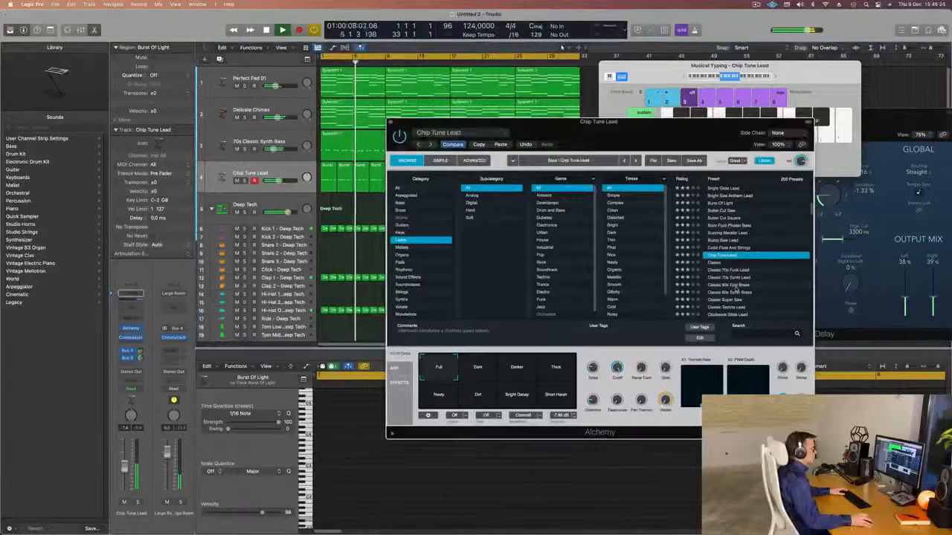
Audition the Classic Super Saw and Clockwork Glide Lead presets on the lead part
scroll(732, 286, down, 1)
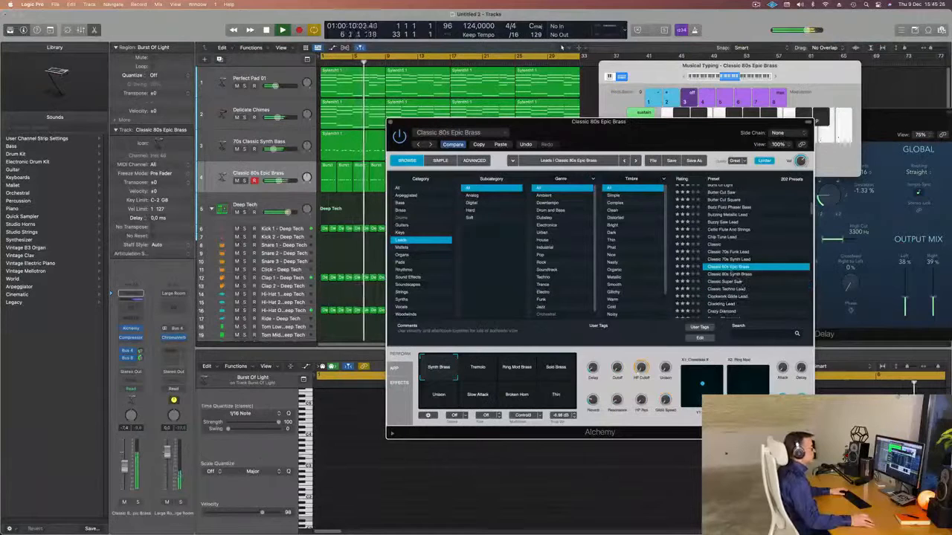
click(730, 282)
scroll(744, 272, down, 1)
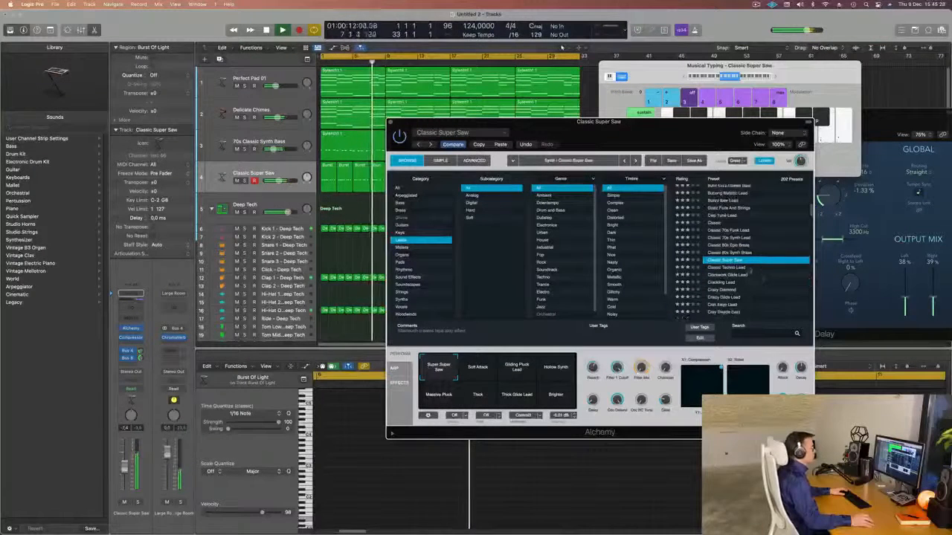
click(720, 275)
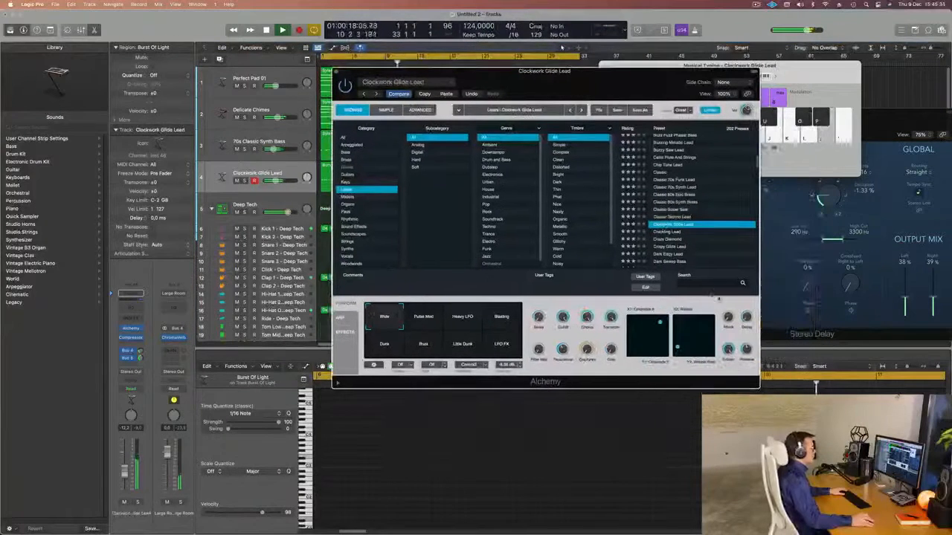
Audition the Dark Edgy Lead and Digiwave Lead presets, raising the track's volume for the latter
click(671, 254)
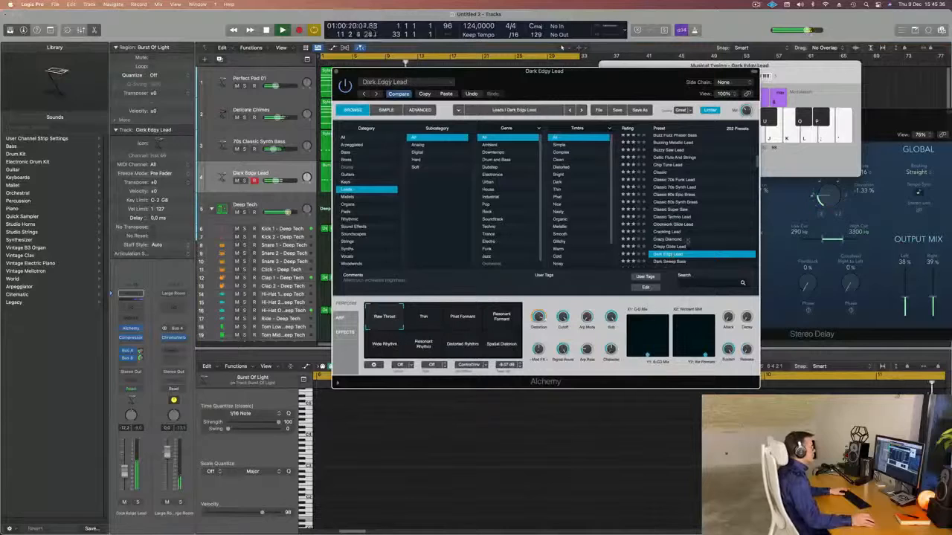
click(672, 254)
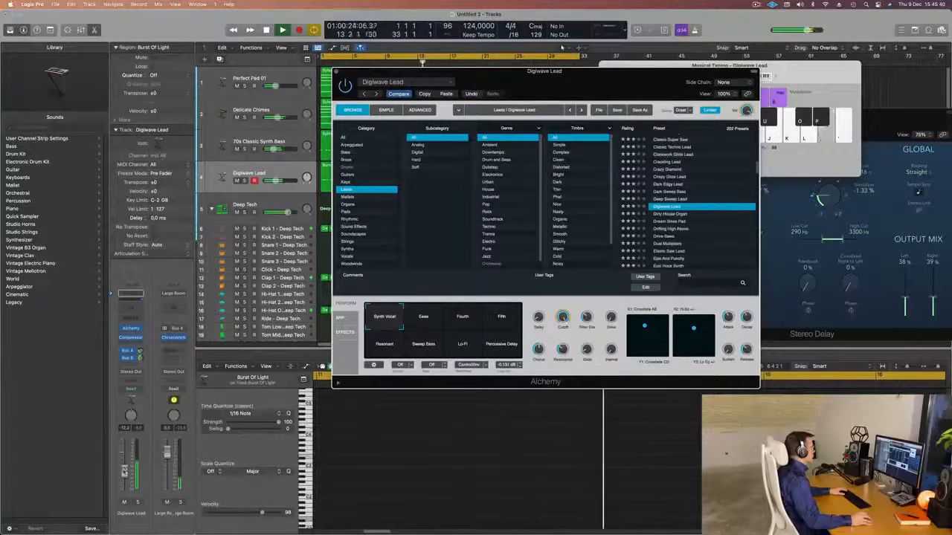
drag(276, 181, 279, 181)
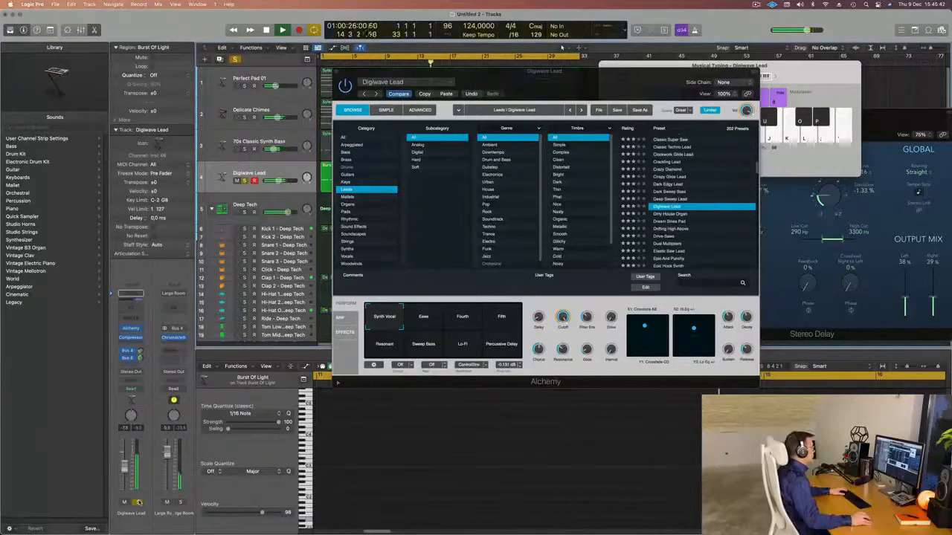
Audition the Dirty House Organ preset and switch the lead part to Dream Sines Pad
scroll(719, 220, down, 1)
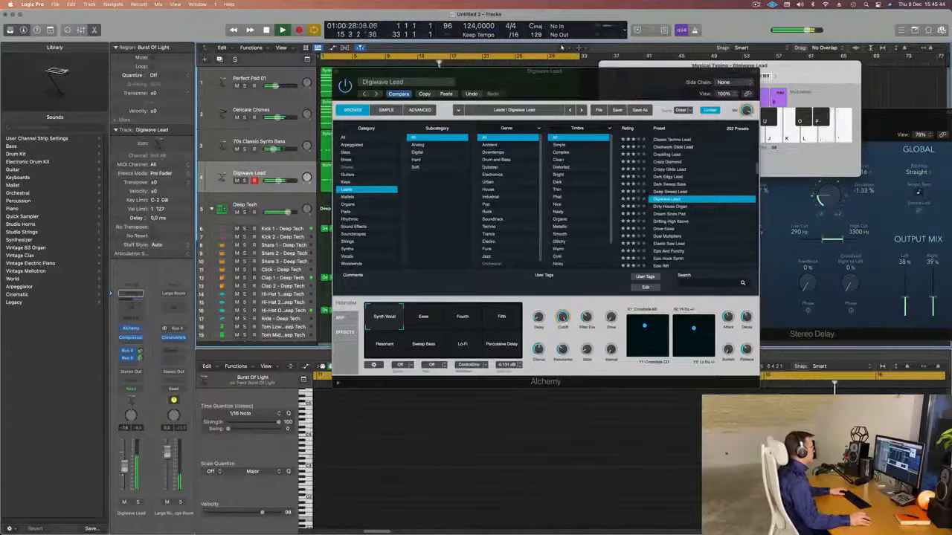
click(669, 207)
click(670, 206)
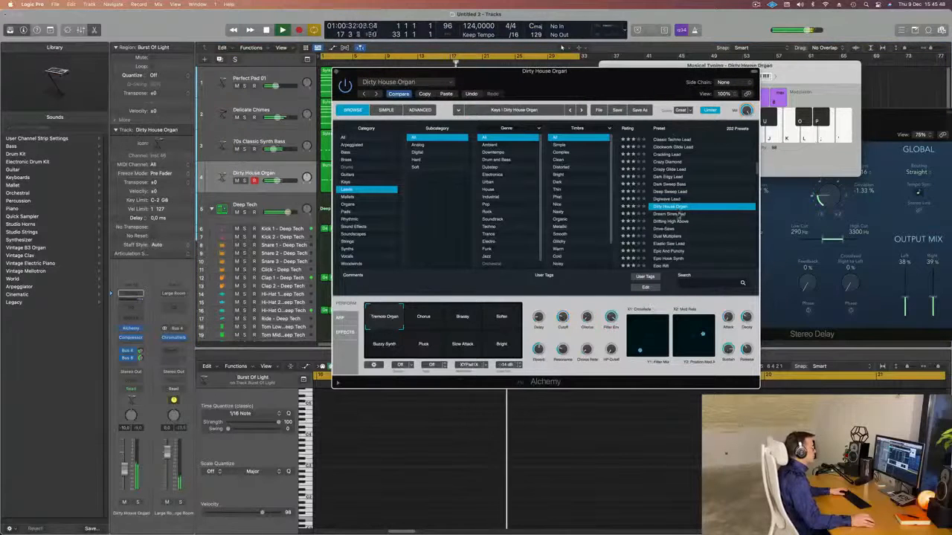
click(692, 214)
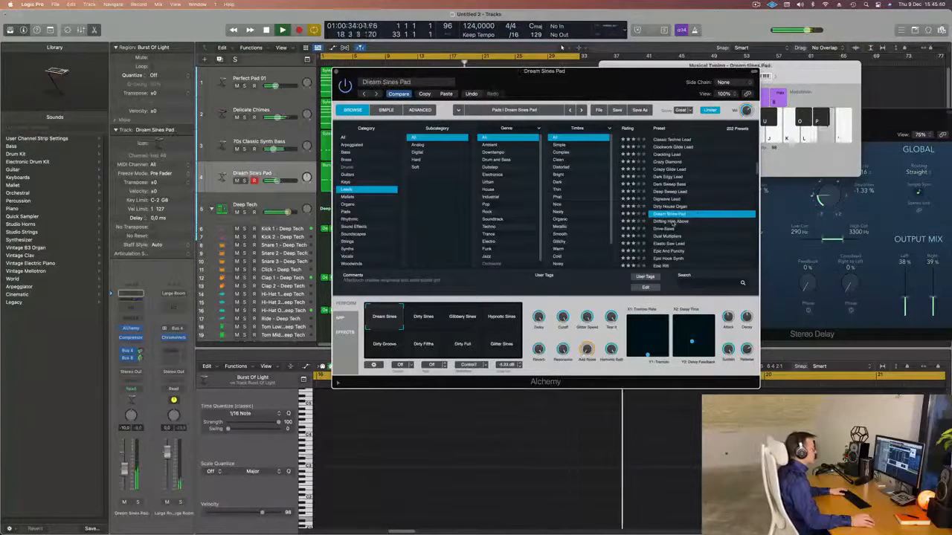
Audition the Drifting High Above, Drive-Saws and Dual Multipliers presets on the lead part
click(697, 221)
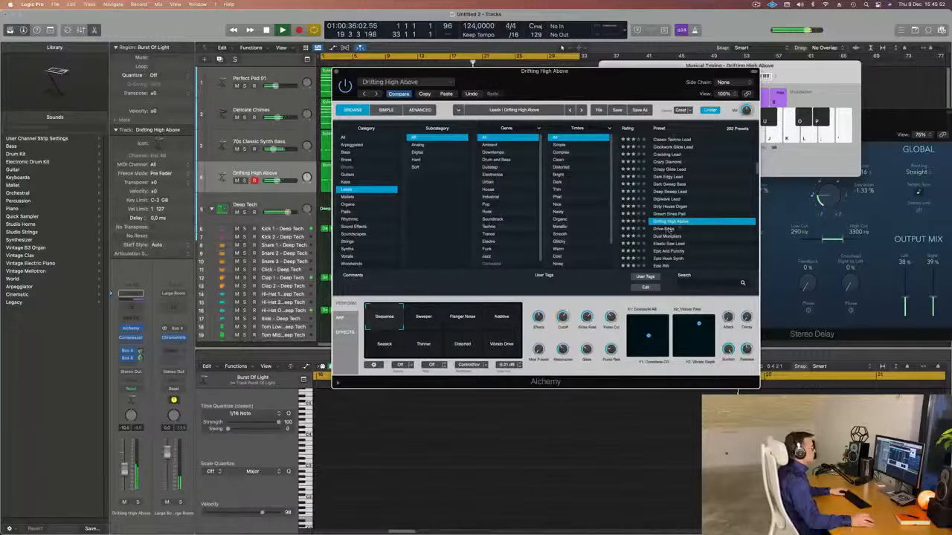
click(667, 229)
scroll(688, 222, down, 1)
click(673, 222)
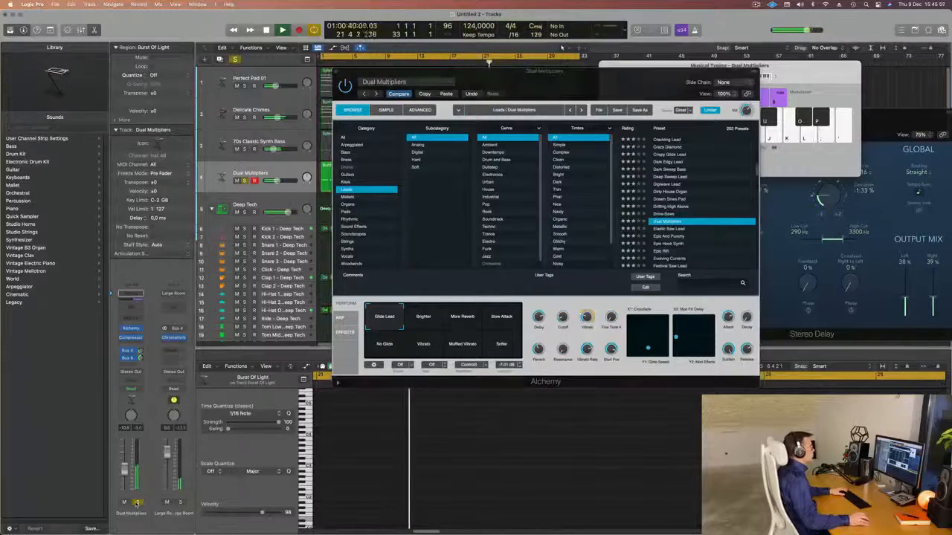
Audition the Elastic Saw Lead, Epic And Punchy and Epic Hook Synth presets on the lead part
click(658, 230)
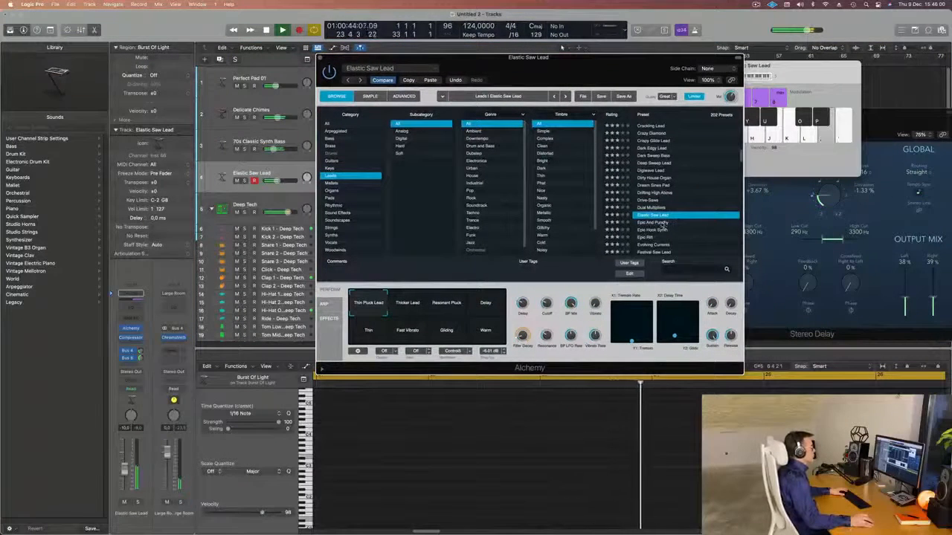
click(655, 223)
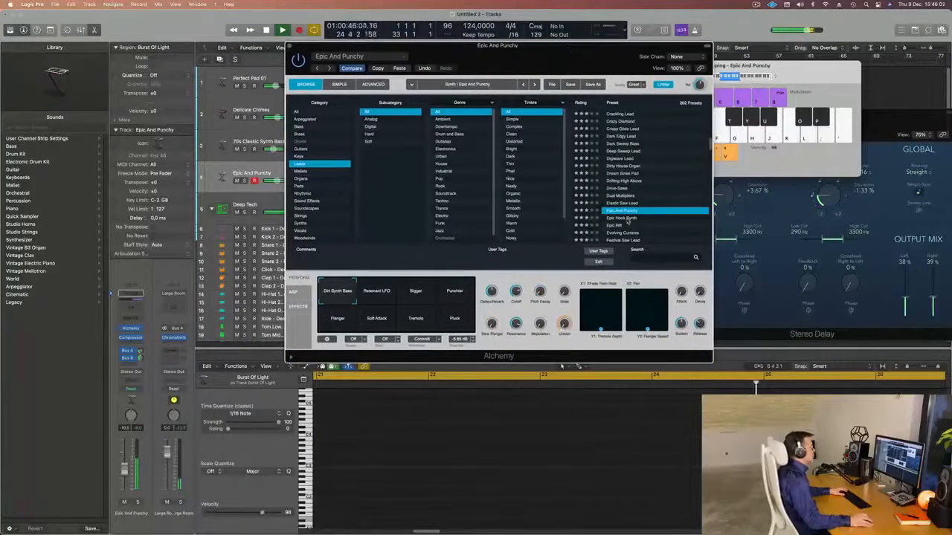
click(624, 218)
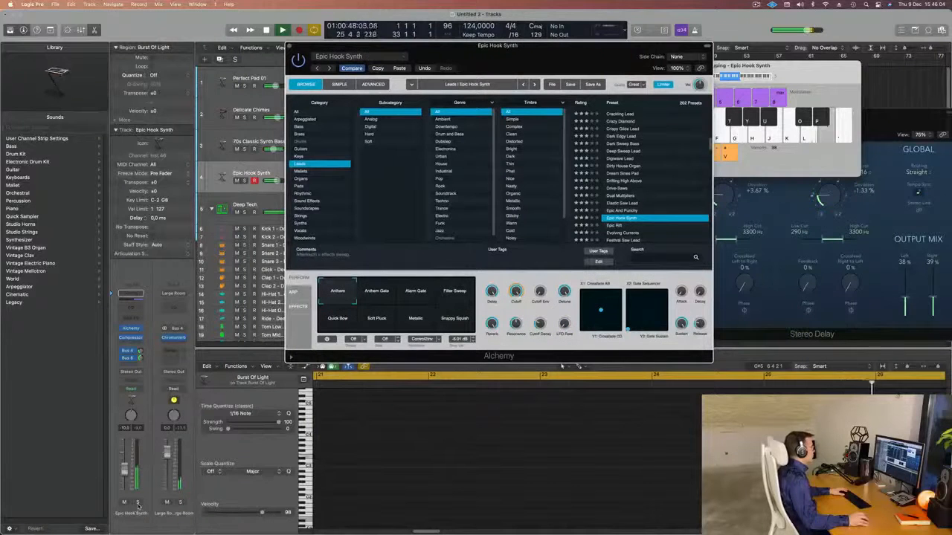
Switch the lead part to the Evolving Currents preset and adjust the track's volume
scroll(657, 193, down, 1)
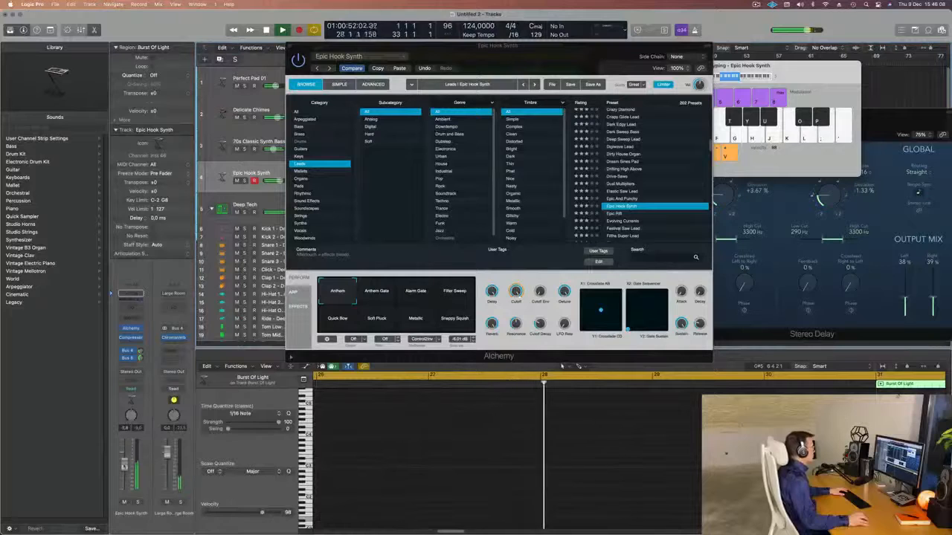
scroll(648, 206, down, 2)
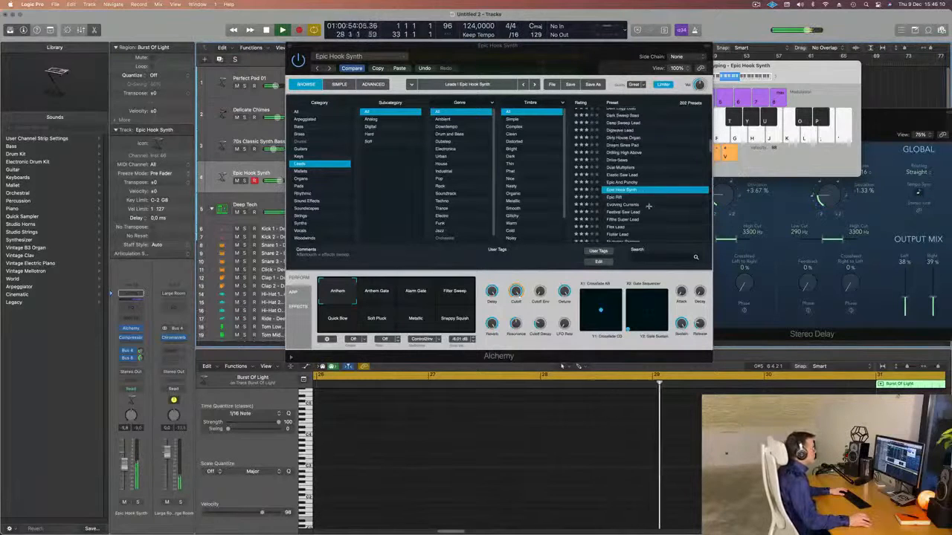
click(638, 206)
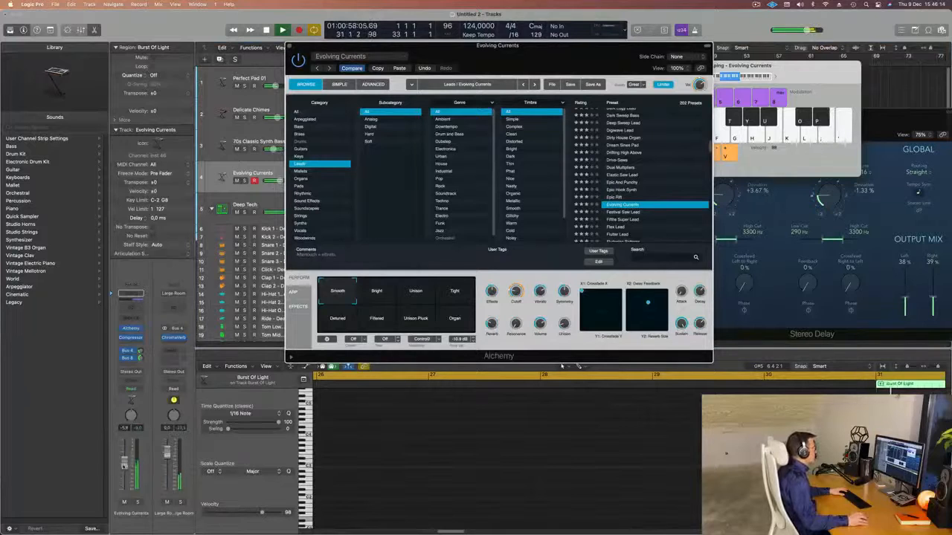
drag(124, 466, 125, 467)
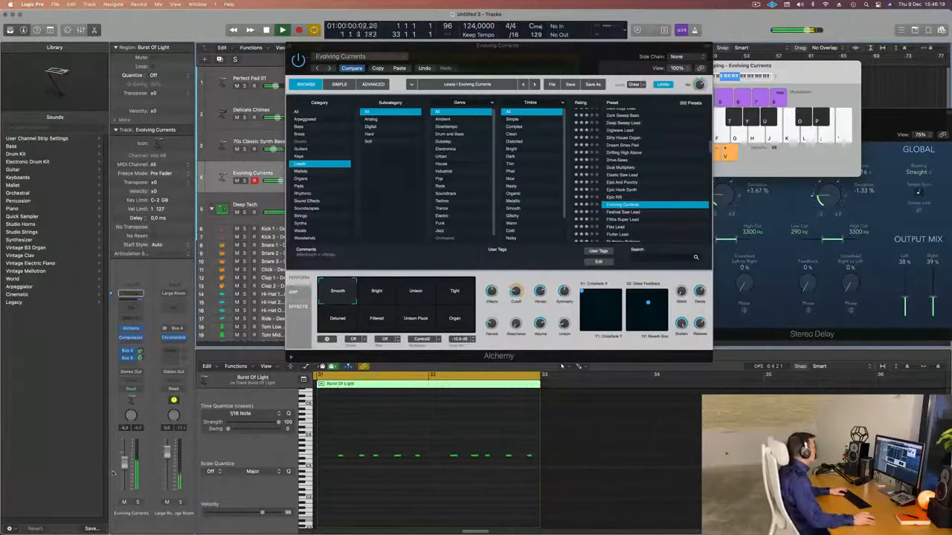
Audition the Bright, Unison, Tight, Detuned, Filtered, Unison Pluck and Organ variations of Evolving Currents
click(378, 299)
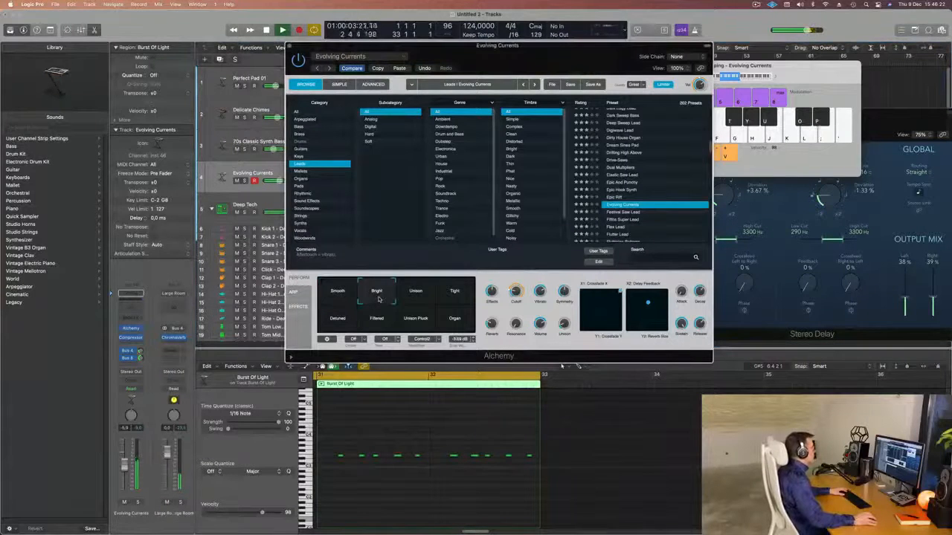
click(417, 300)
click(462, 297)
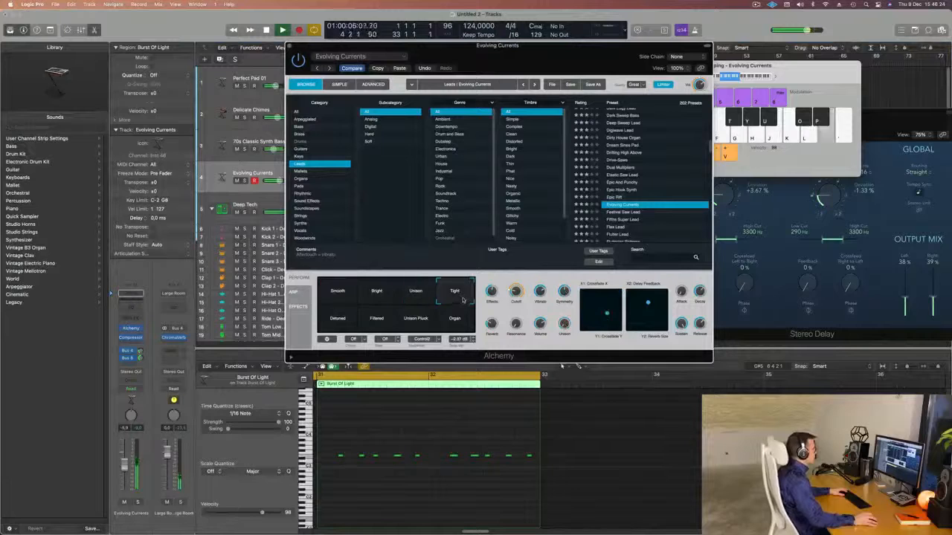
click(341, 328)
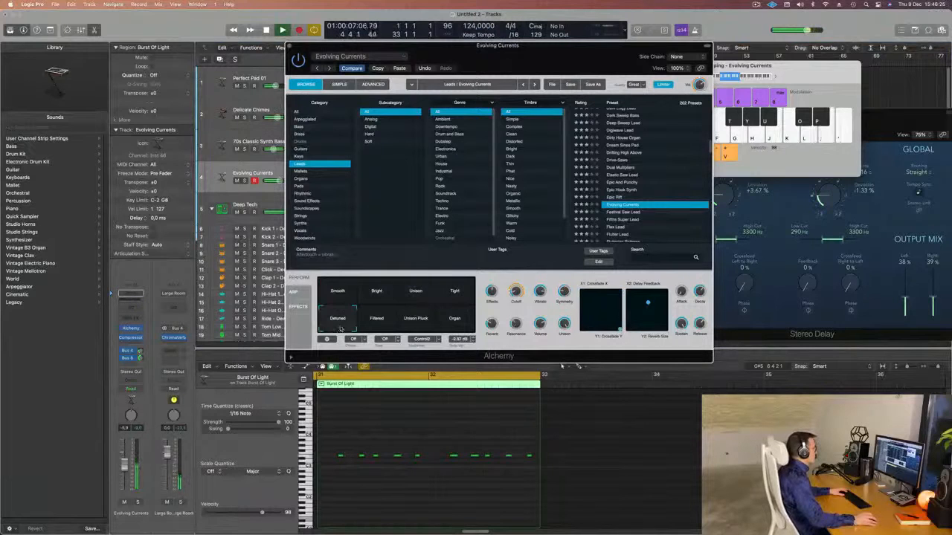
click(378, 322)
click(411, 322)
click(452, 324)
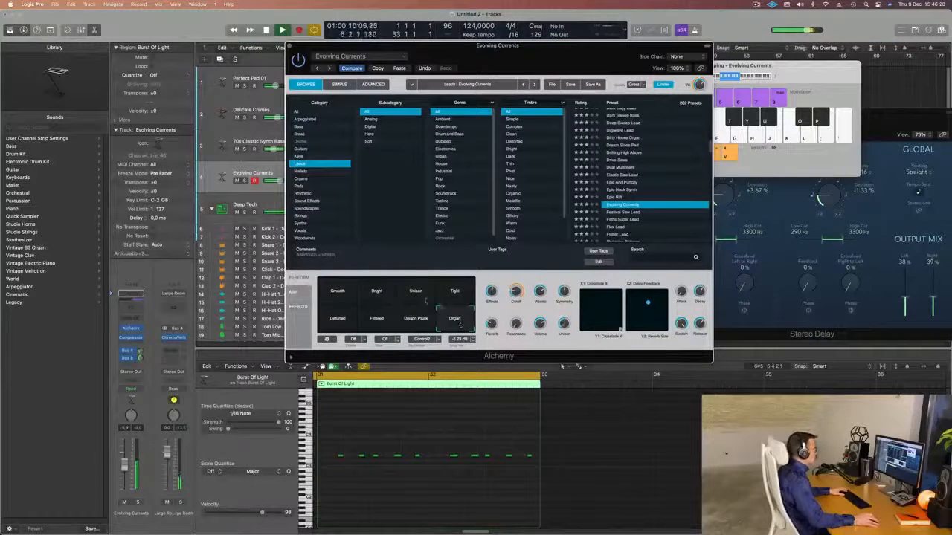
Compare the Bright and Smooth variations of Evolving Currents, choose Bright and adjust the lead track's volume
click(377, 294)
click(337, 295)
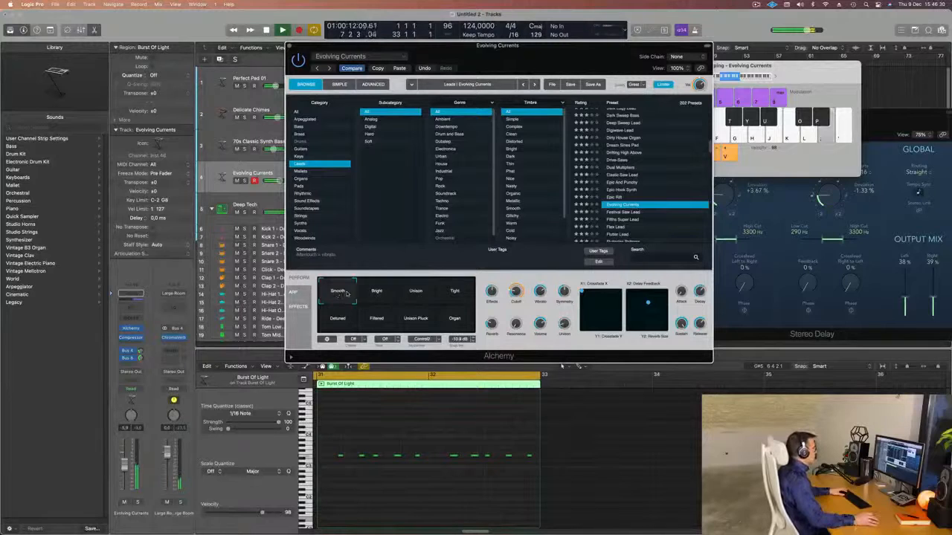
click(378, 294)
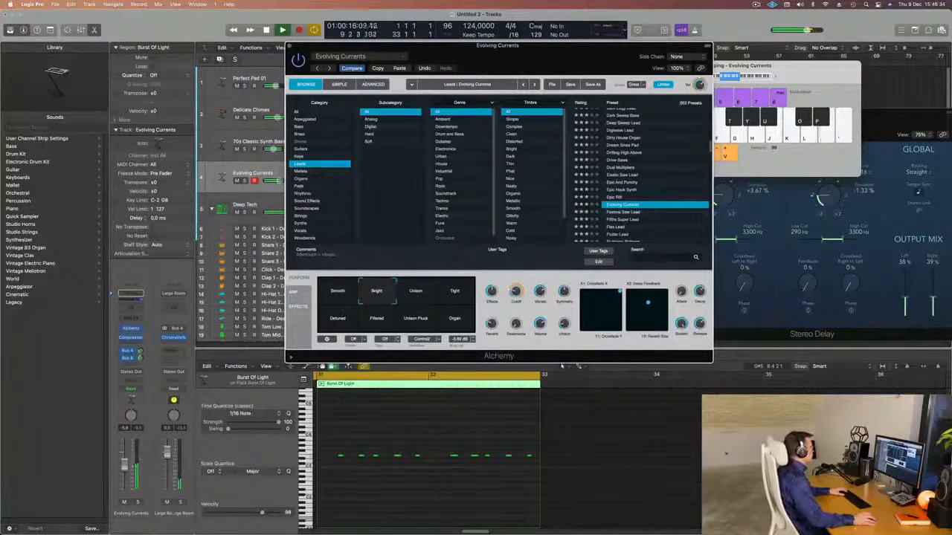
click(127, 465)
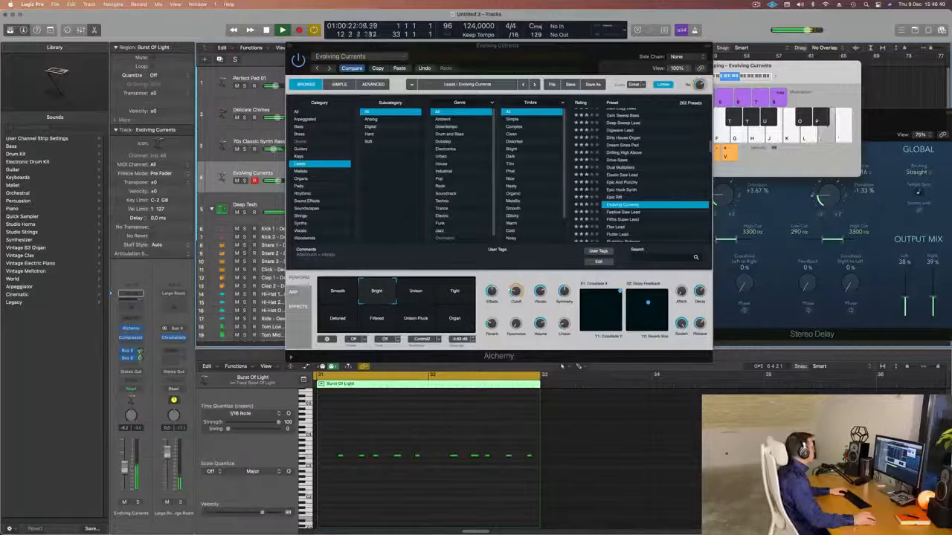
Add a Channel EQ to the lead track and enable a 12 dB/Oct low cut at 348 Hz
click(136, 307)
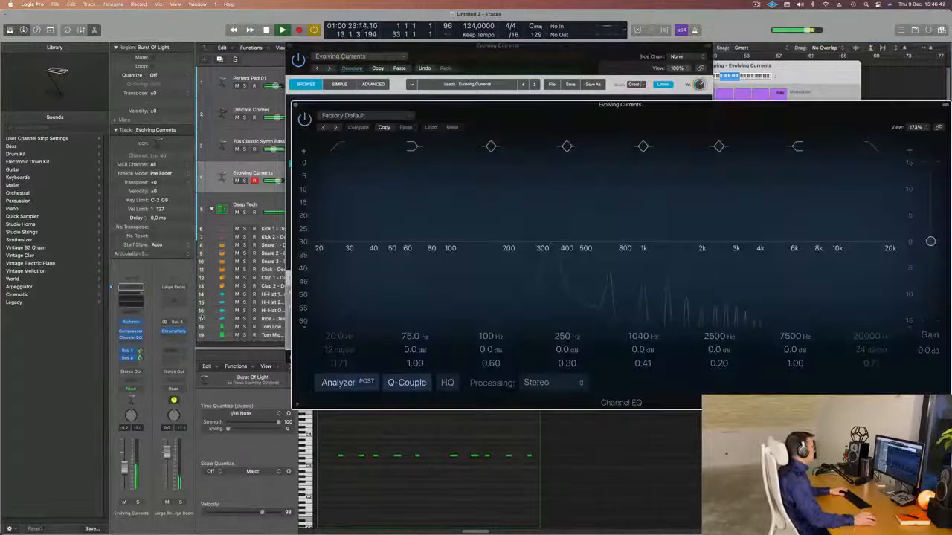
click(339, 147)
drag(357, 237, 569, 248)
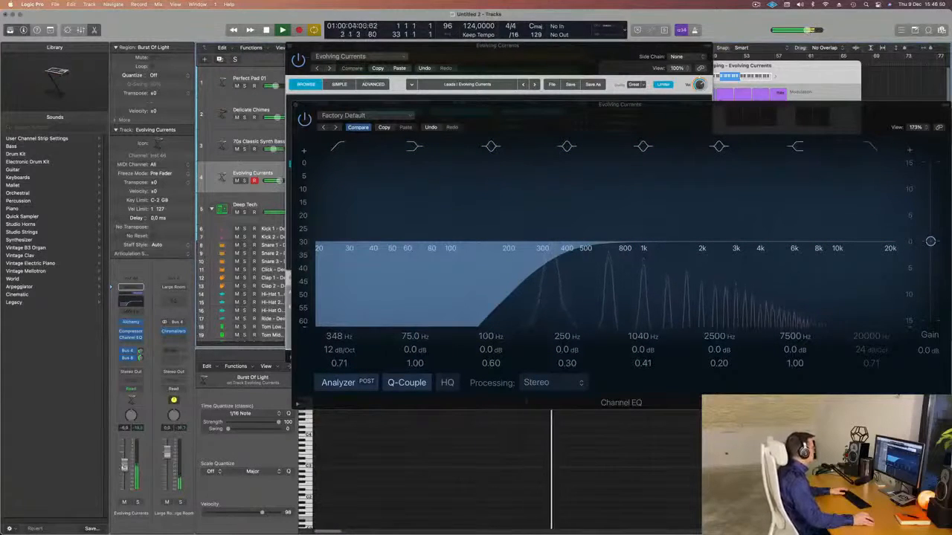
Close the Channel EQ and Alchemy windows to uncover the arrangement
drag(476, 146, 343, 171)
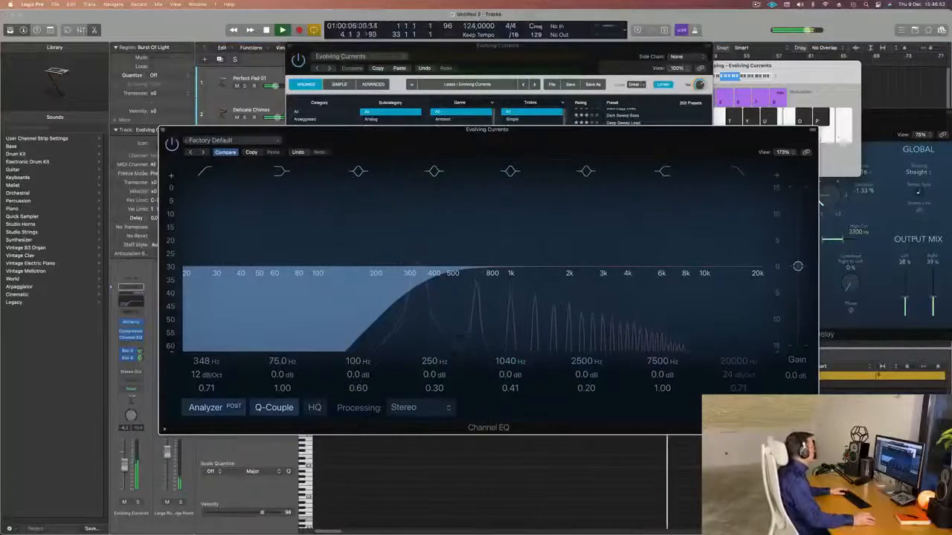
click(163, 129)
drag(510, 58, 604, 152)
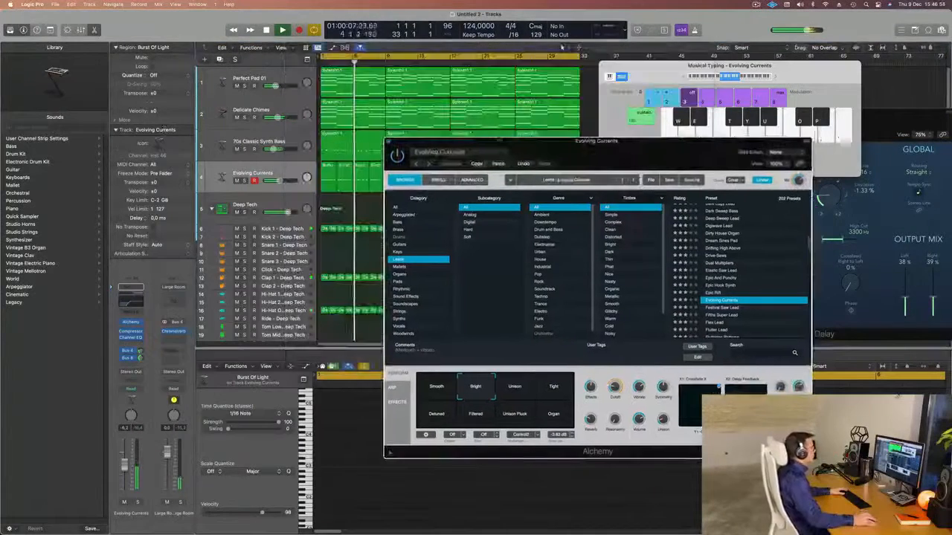
click(386, 140)
Examine the notes of the opening bass, lead and Delicate Chimes regions in the Piano Roll
click(352, 134)
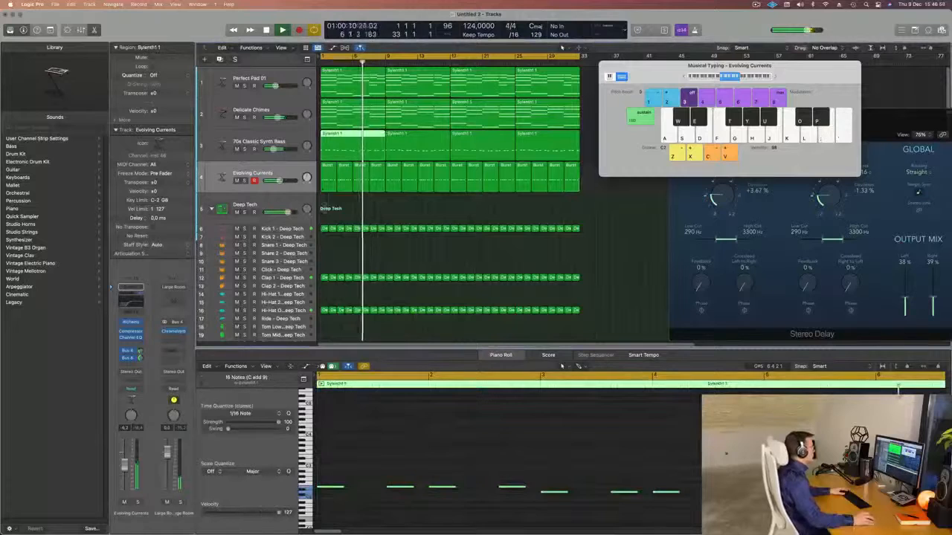
click(330, 180)
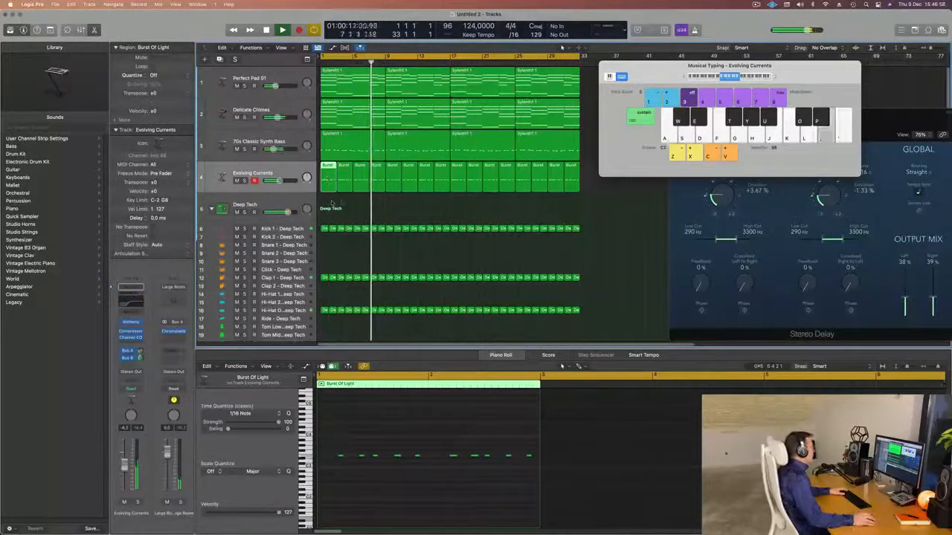
click(347, 175)
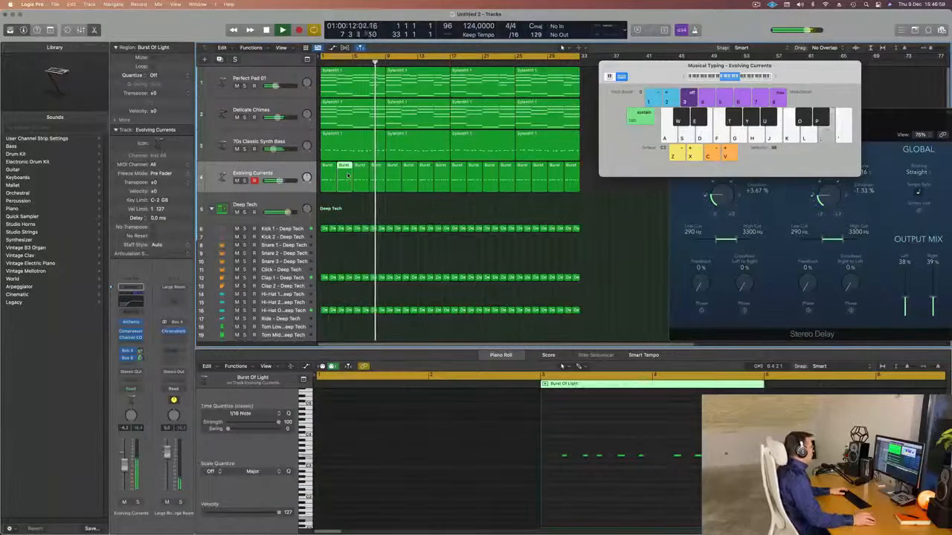
click(351, 115)
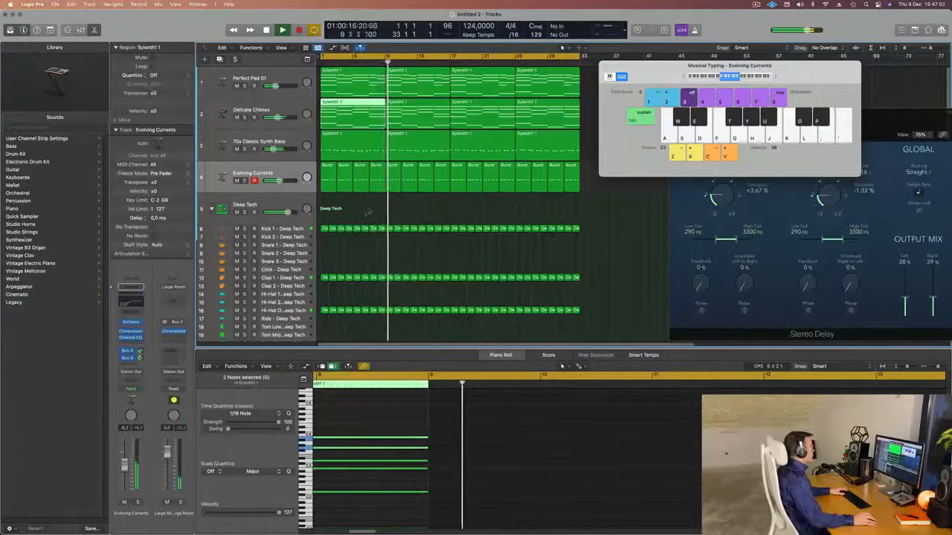
click(365, 207)
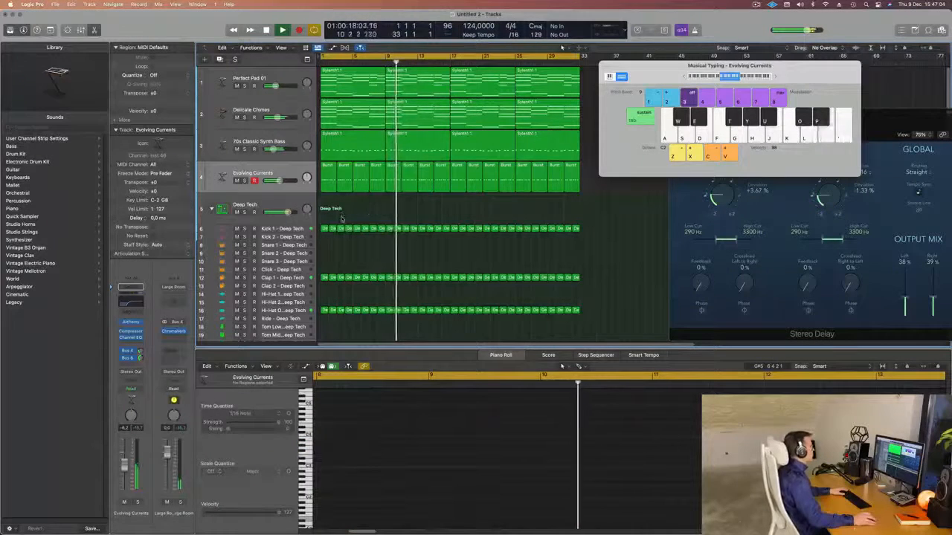
Select the first bass region and the first four lead regions to edit their notes together in the Piano Roll
click(283, 168)
key(Return)
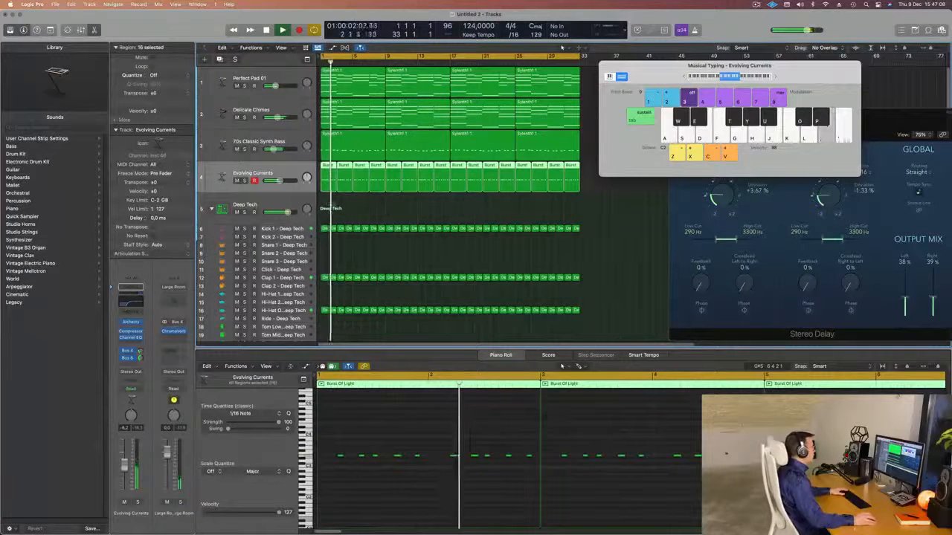
drag(327, 199, 376, 154)
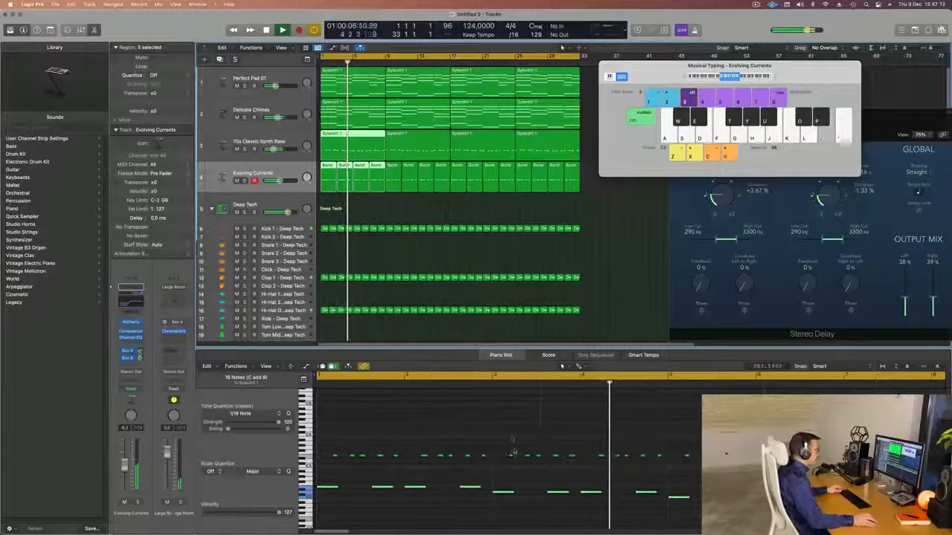
Transpose the lead notes in bars 3 and 4 down to follow the bass line
key(Return)
drag(501, 445, 657, 473)
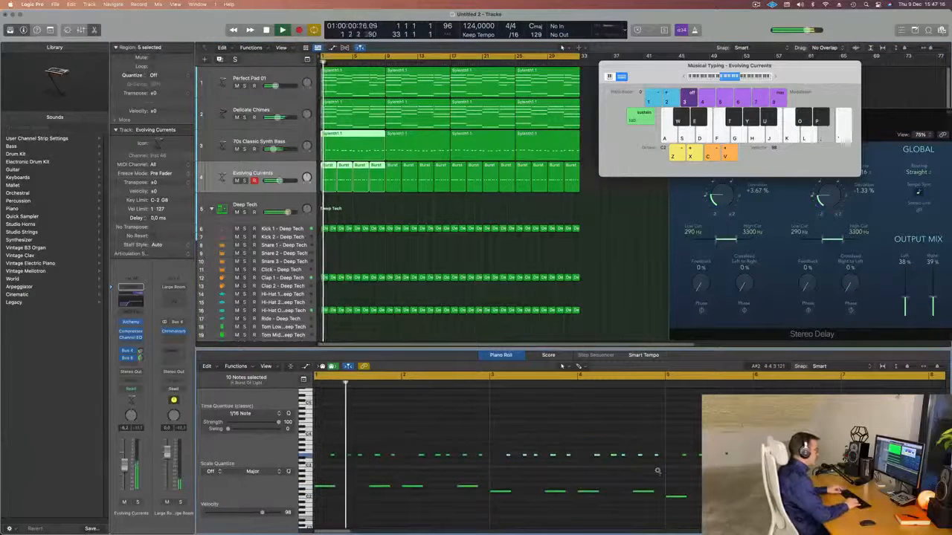
key(alt+Down)
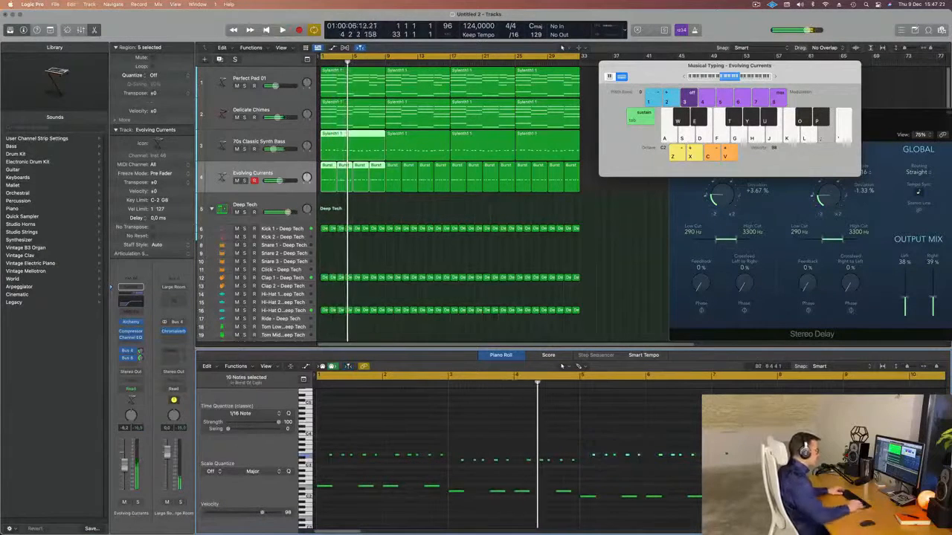
Transpose the lead notes in bars 5 and 6 down to follow the bass and play the part from the start
key(Return)
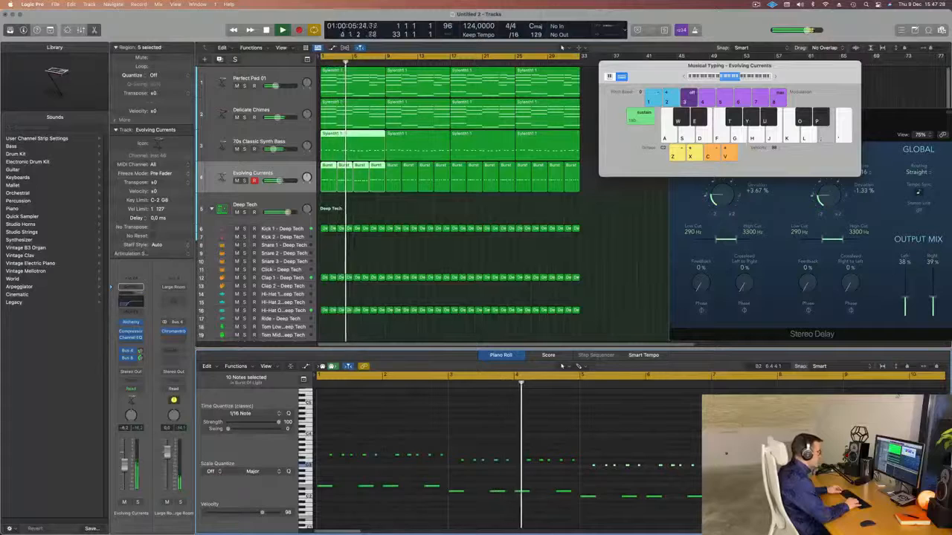
key(super+Left)
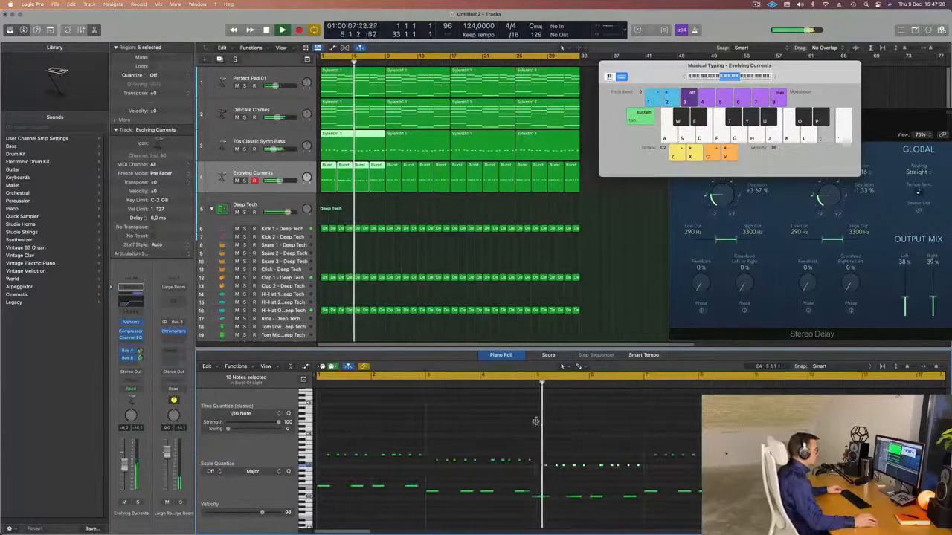
key(super+Left)
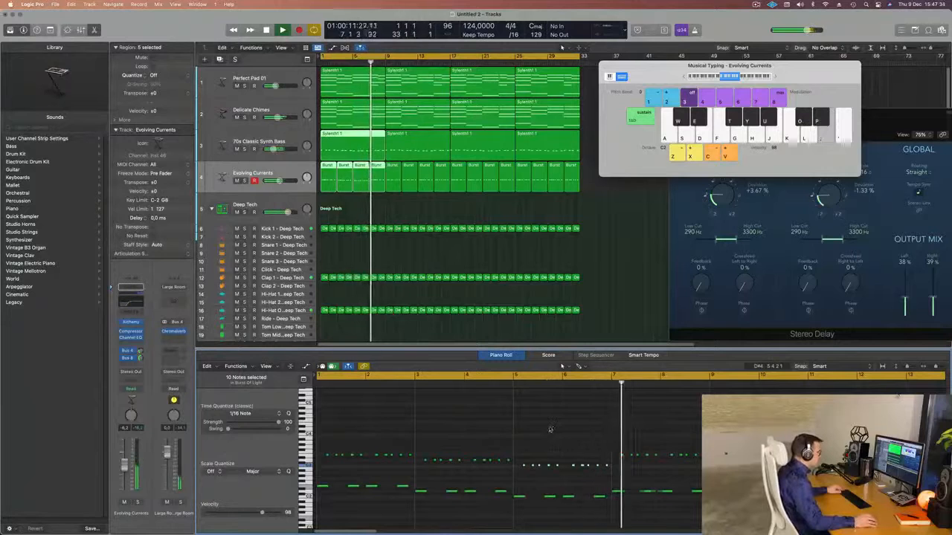
Transpose the lead notes in bars 7 and 8 down to the pitch of bars 3 and 4 while the part plays
key(space)
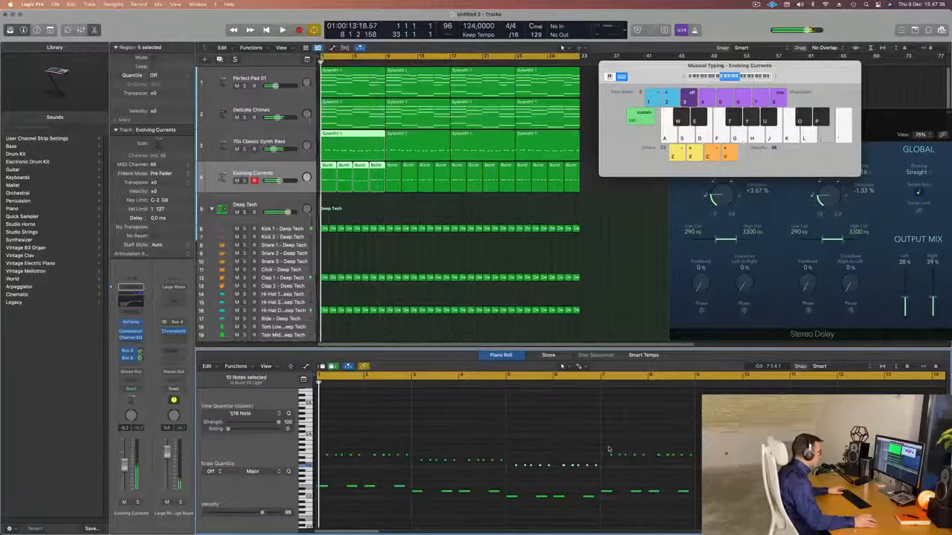
key(space)
drag(607, 448, 690, 464)
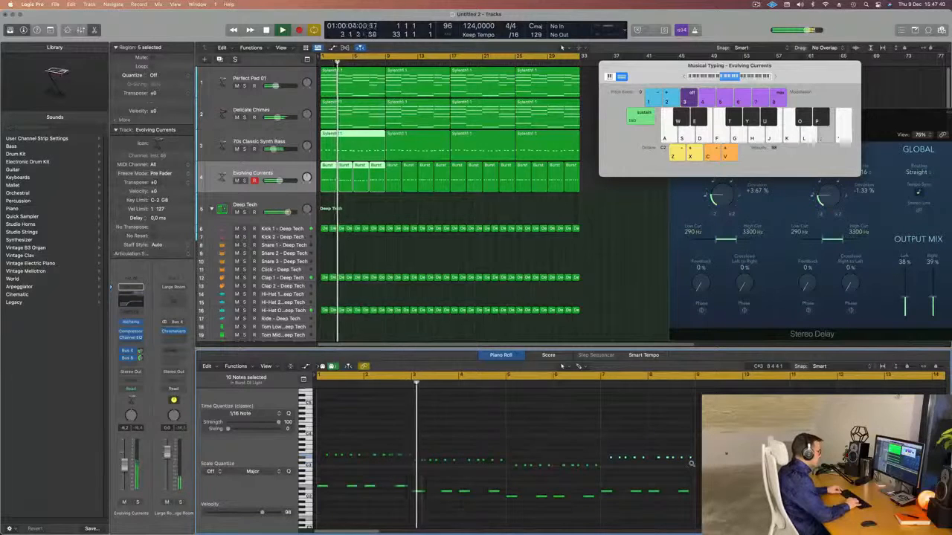
key(super+Left)
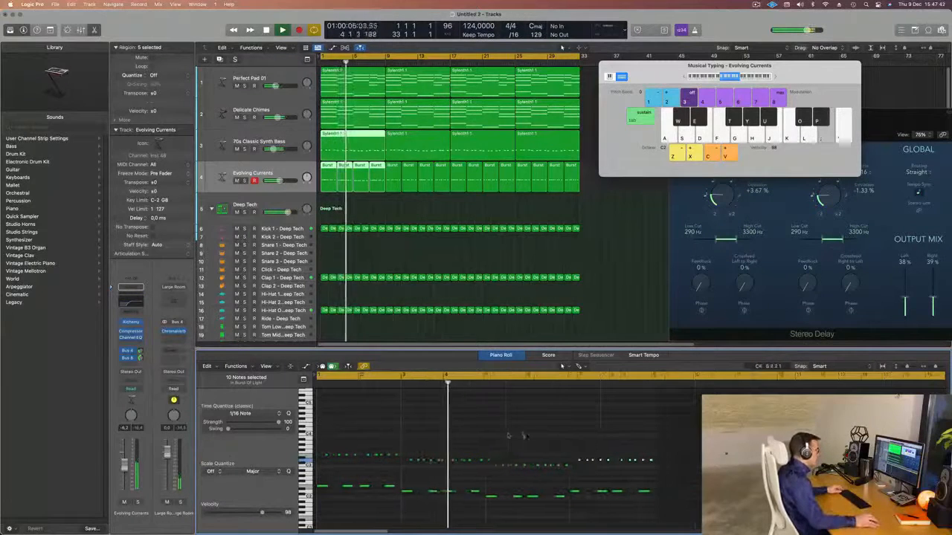
Join the first four lead regions into one eight-bar region and close the Musical Typing window
key(super+Left)
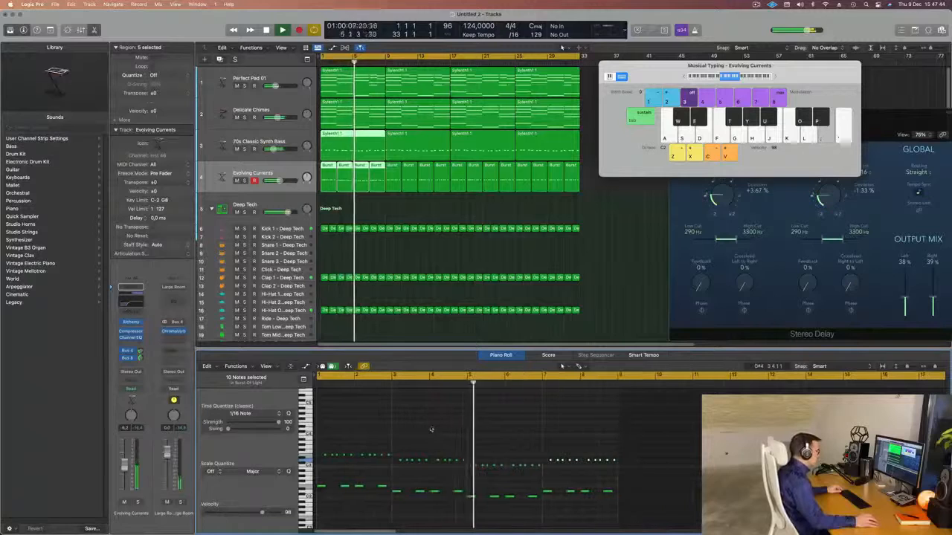
key(super+Left)
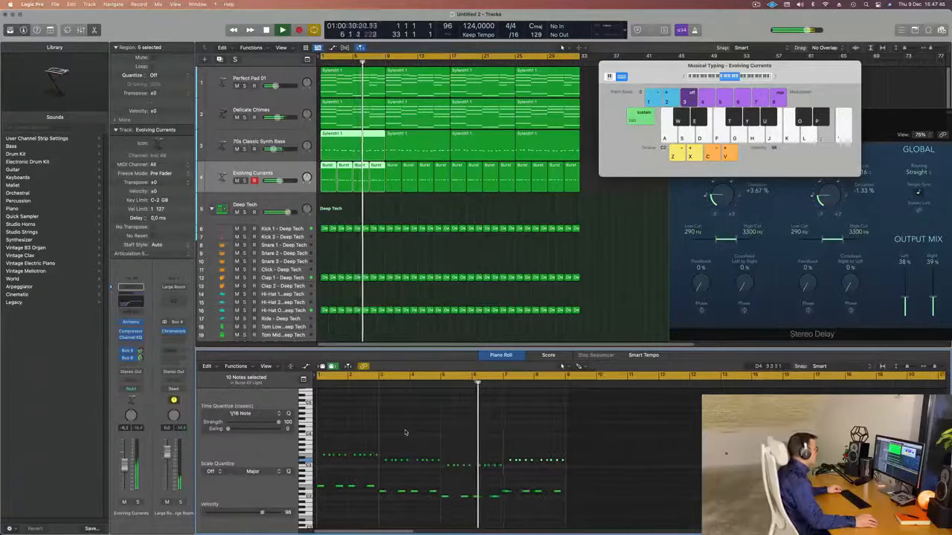
click(327, 203)
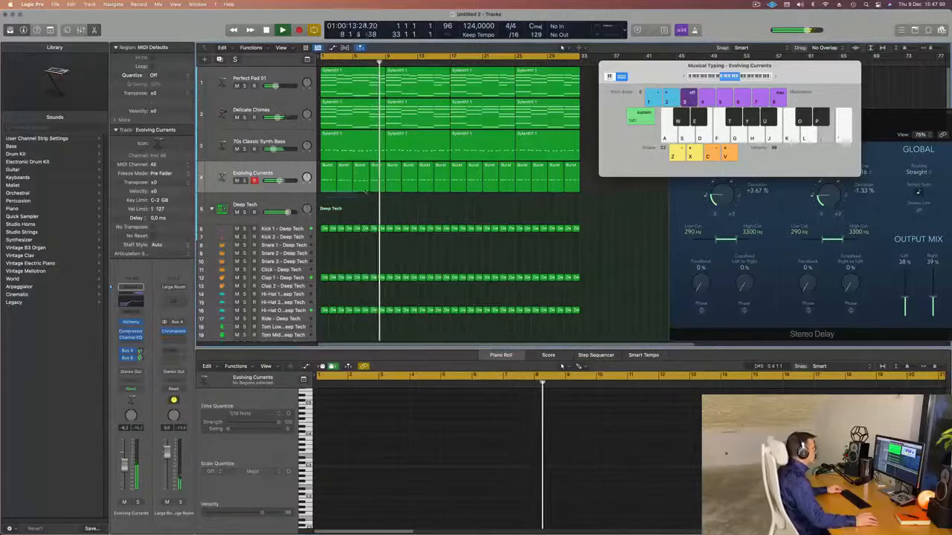
drag(324, 197, 373, 195)
key(Return)
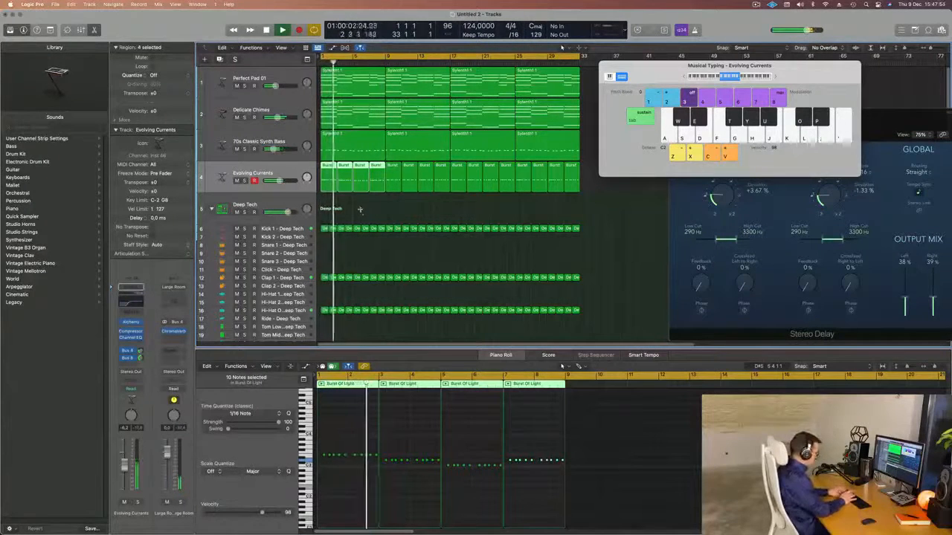
key(super+k)
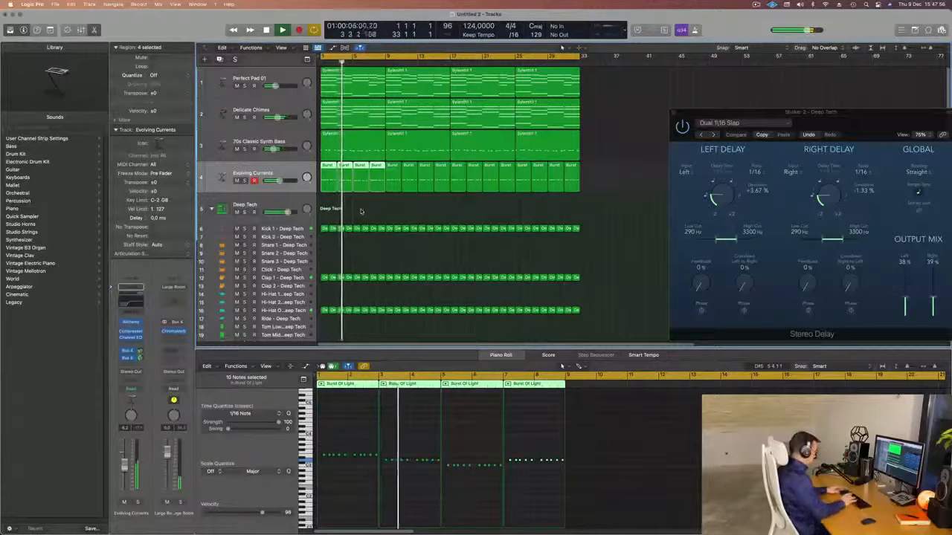
key(super+j)
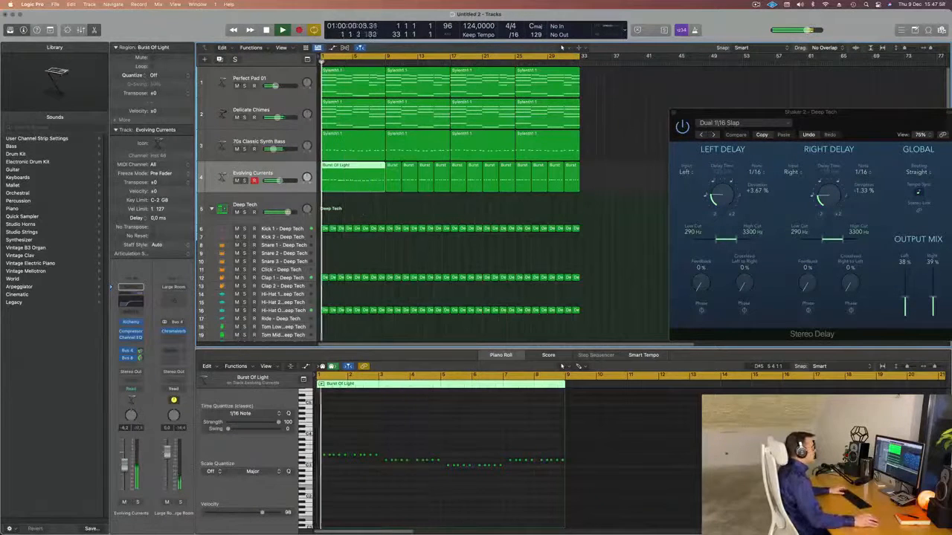
Delete the remaining short lead regions from bar 9 onward and select the joined eight-bar region
drag(597, 174, 395, 191)
key(BackSpace)
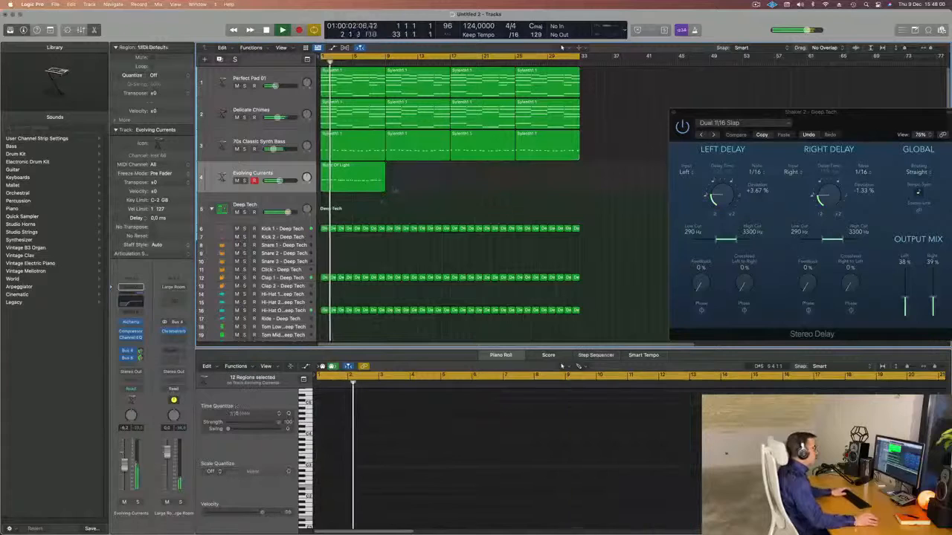
click(350, 178)
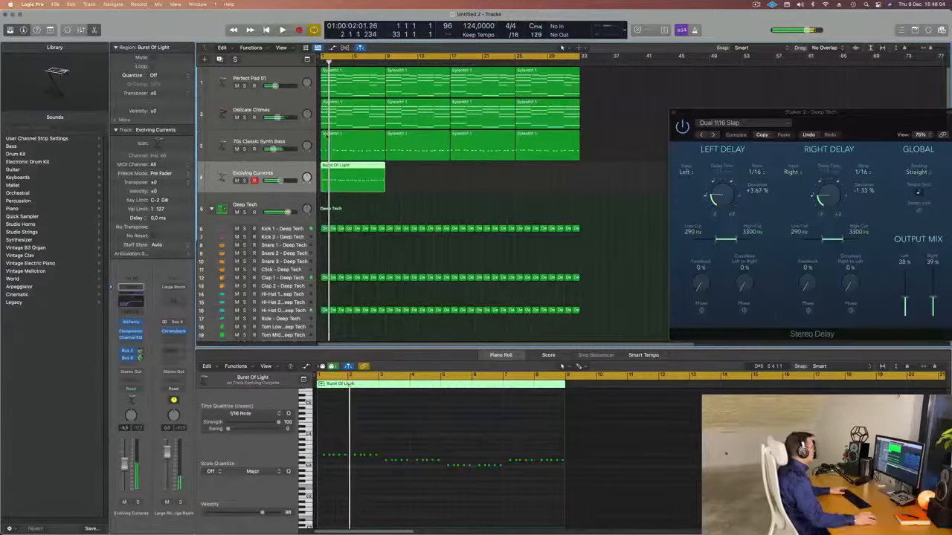
Check the Retro Synth settings of the Delicate Chimes track and close the instrument window
click(280, 136)
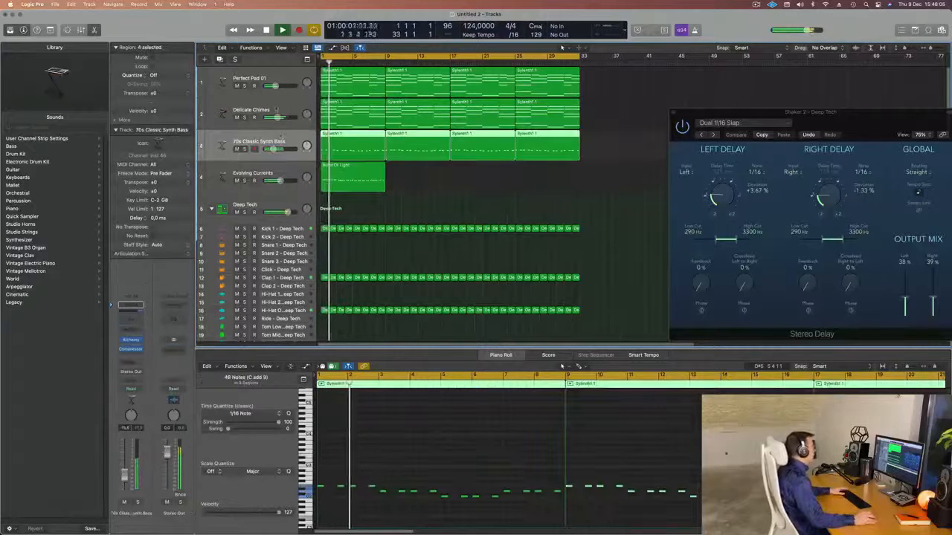
click(289, 110)
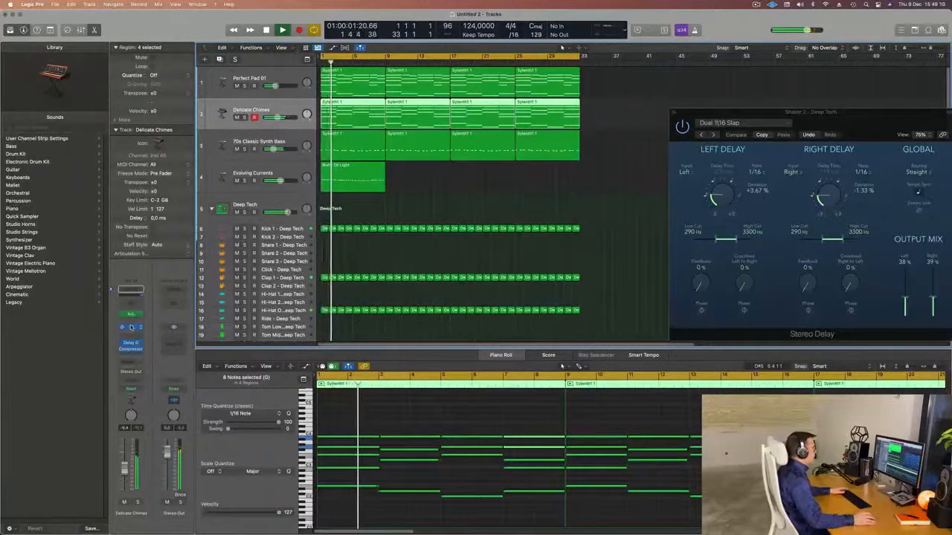
click(131, 328)
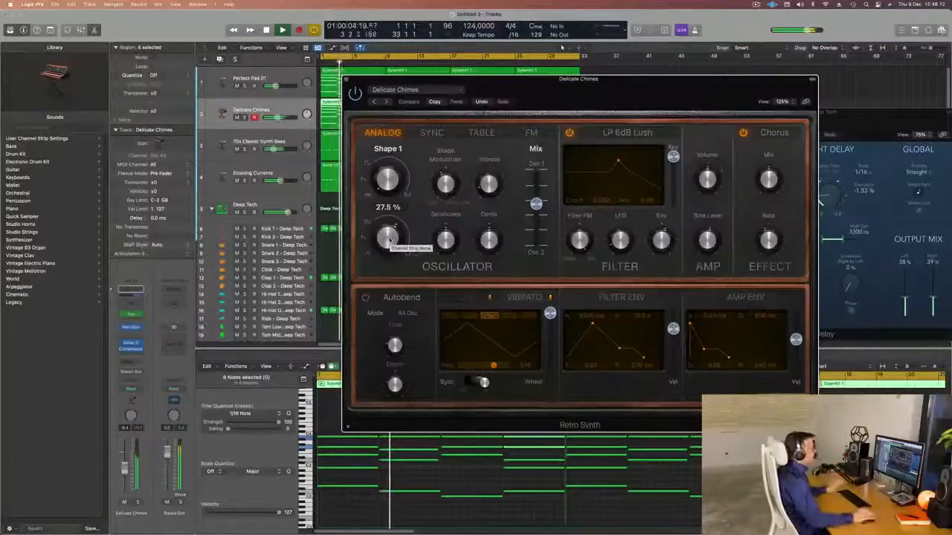
drag(705, 97, 675, 103)
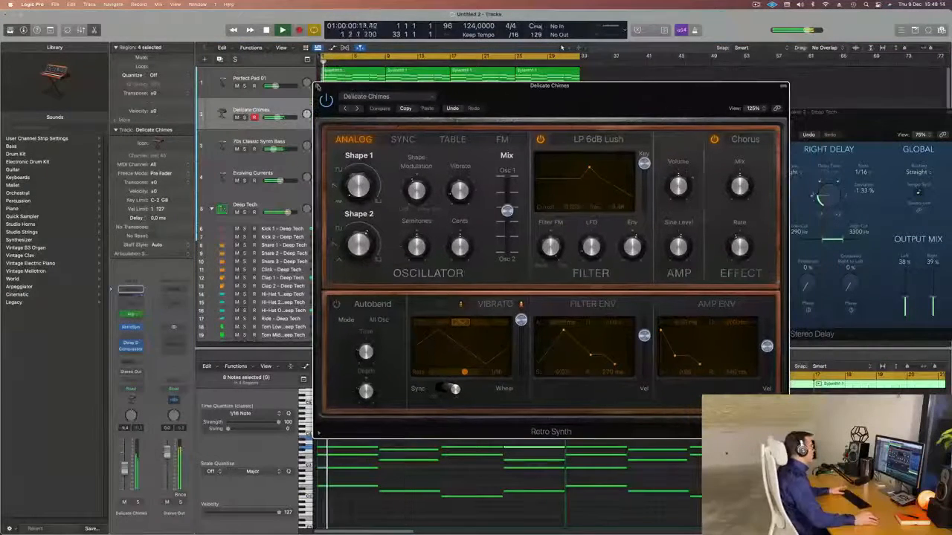
click(318, 87)
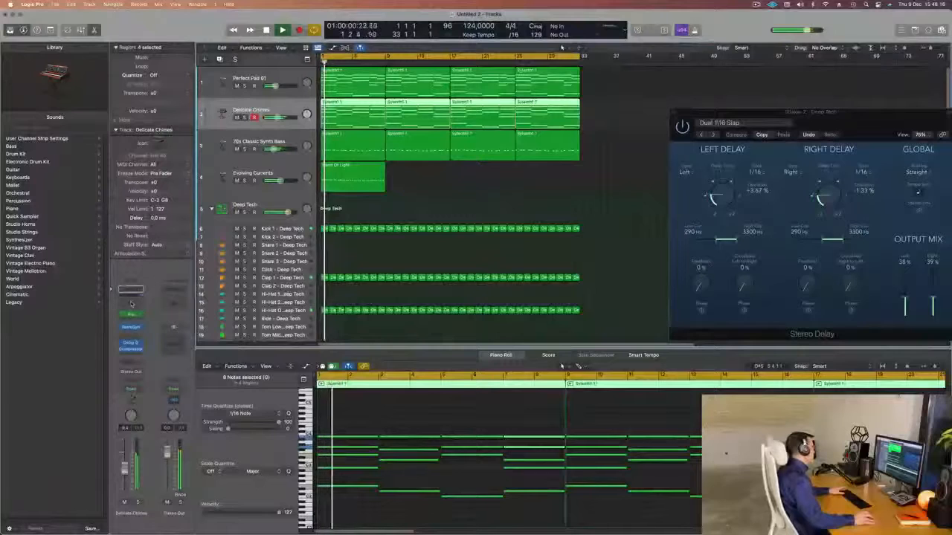
Add a Channel EQ to the Delicate Chimes track with a high cut at 4500 Hz and a 48 dB/Oct slope
click(131, 298)
drag(593, 108, 535, 109)
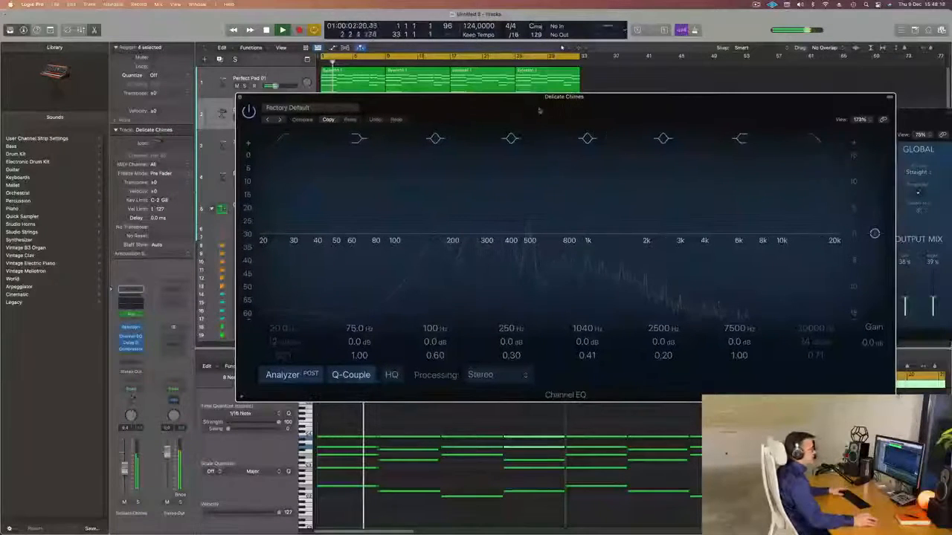
click(816, 139)
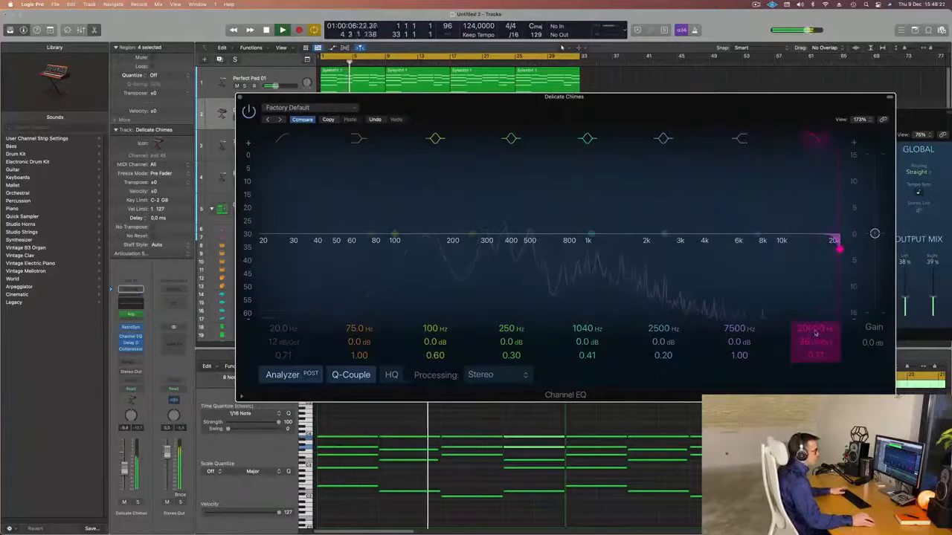
drag(815, 332, 815, 372)
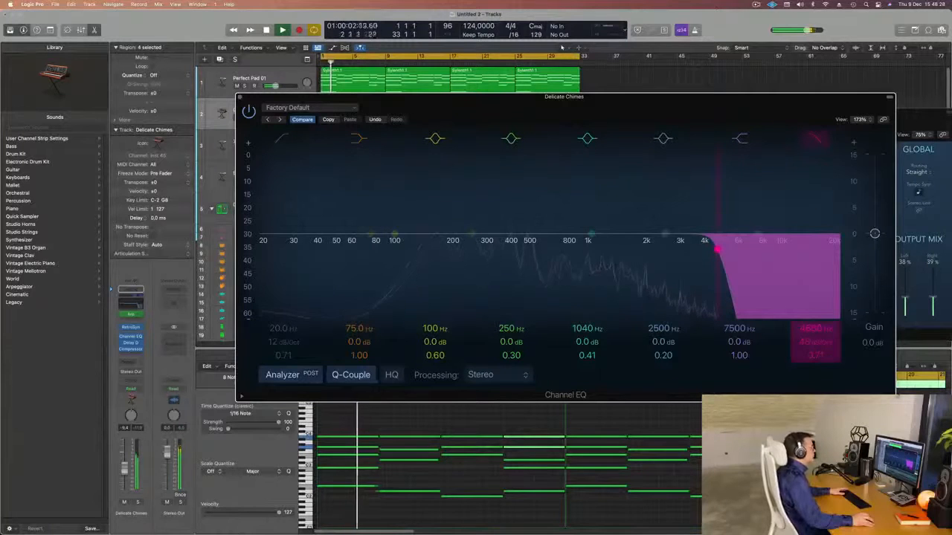
mouse_move(815, 329)
mouse_down()
mouse_move(815, 307)
mouse_move(815, 327)
mouse_up()
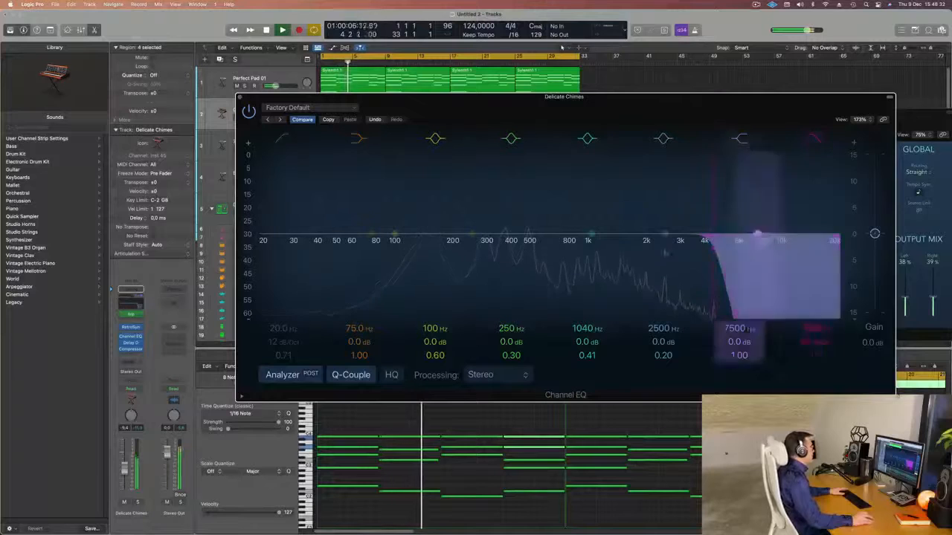
Enable the low cut on the Delicate Chimes EQ at about 160 Hz with a 12 dB/Oct slope and close the EQ
click(283, 139)
drag(304, 223, 436, 244)
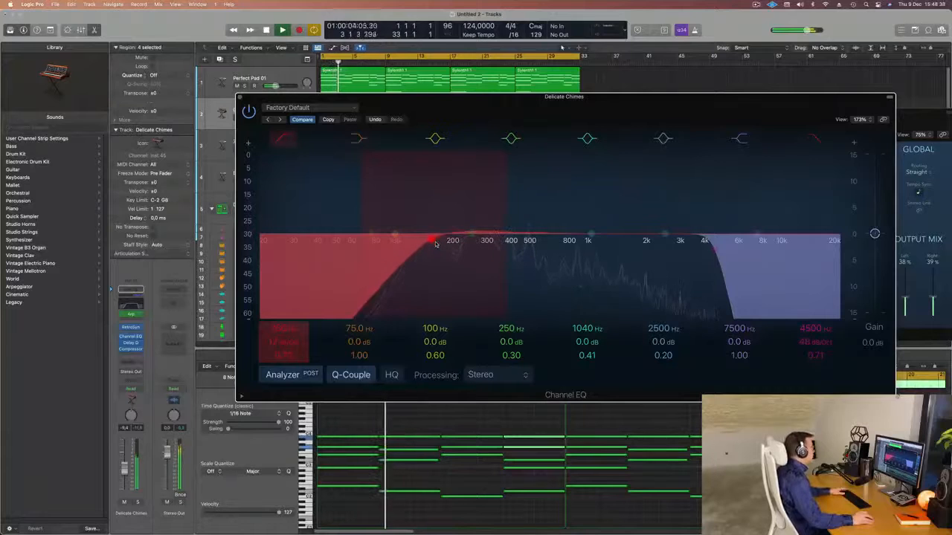
click(240, 98)
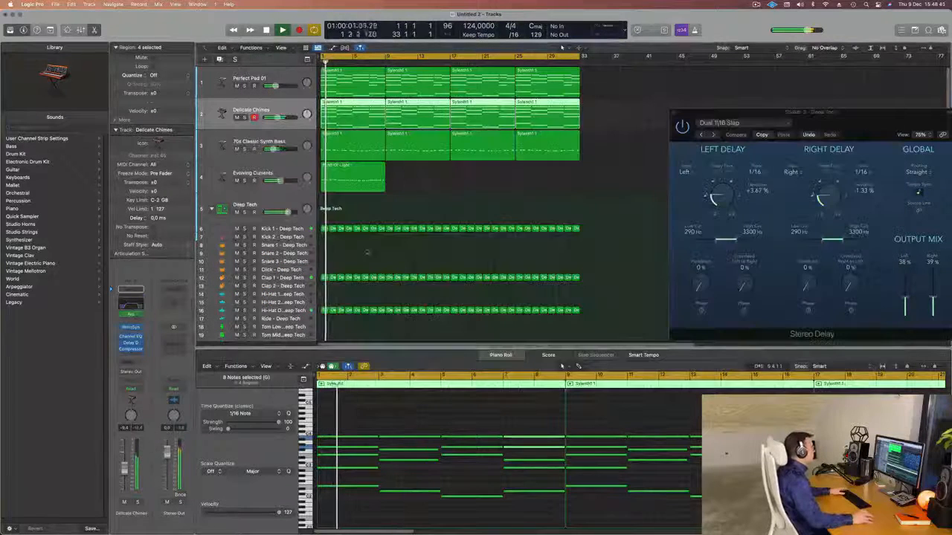
Repeat the Burst Of Light lead region three times so the Evolving Currents track is filled to bar 33
click(296, 174)
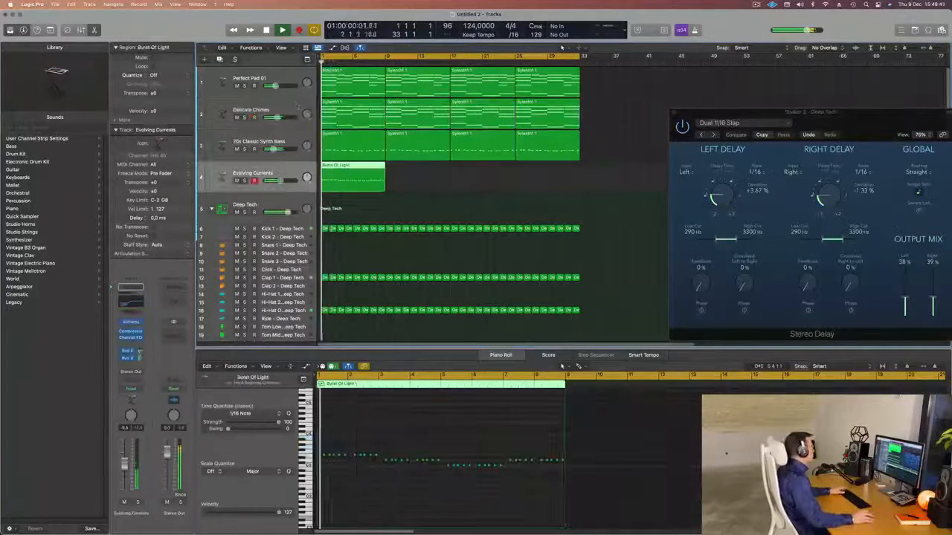
click(300, 108)
click(375, 180)
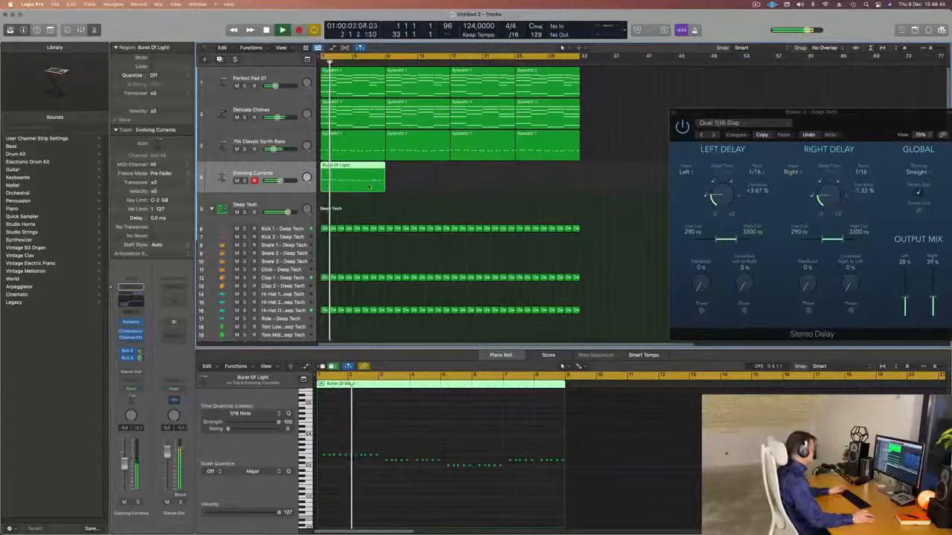
key(super+r)
key(super+r)
key(super+r)
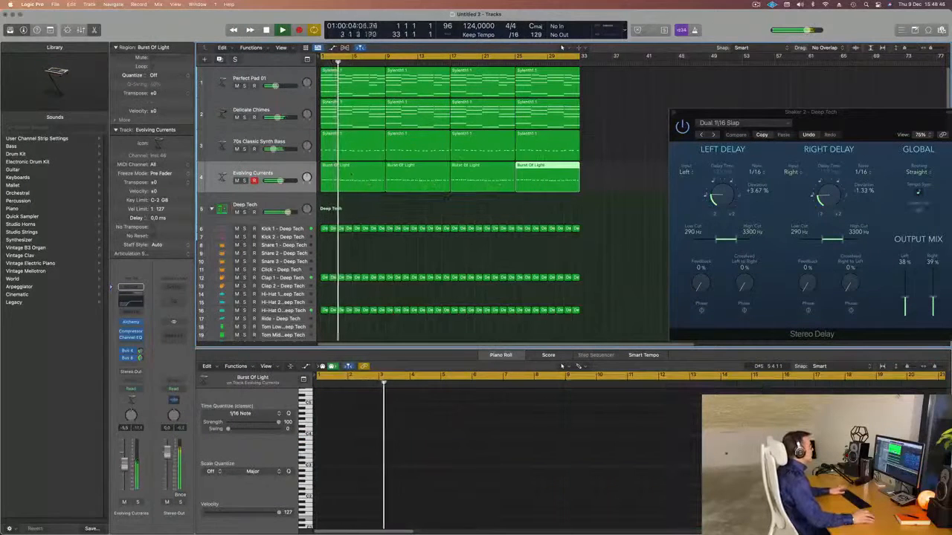
Open the lead's Alchemy, duplicate the Evolving Currents track with its settings and copy the first lead region onto the new track
click(227, 177)
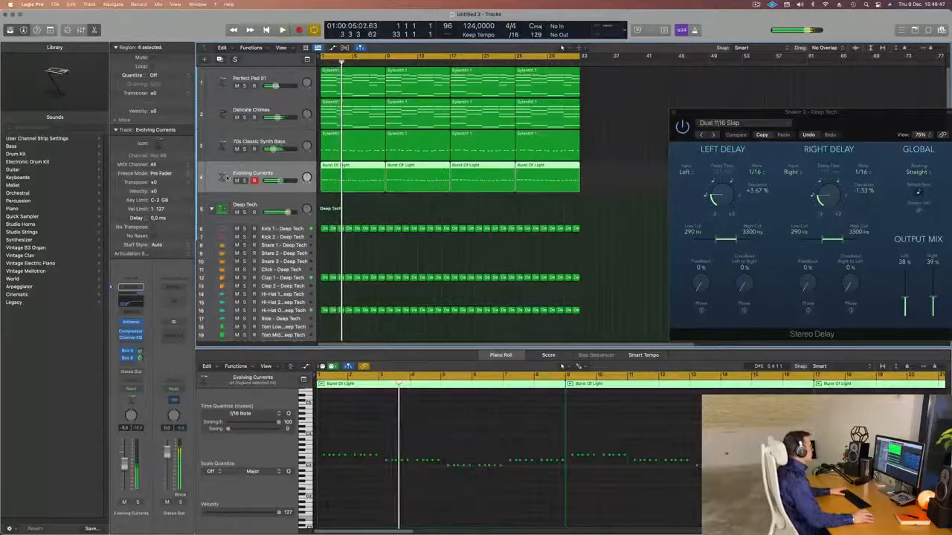
click(131, 323)
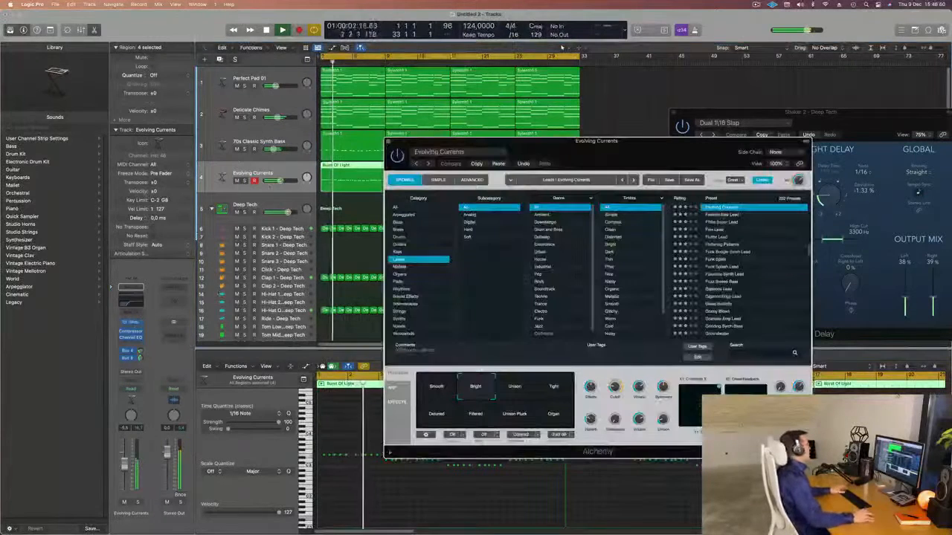
click(287, 172)
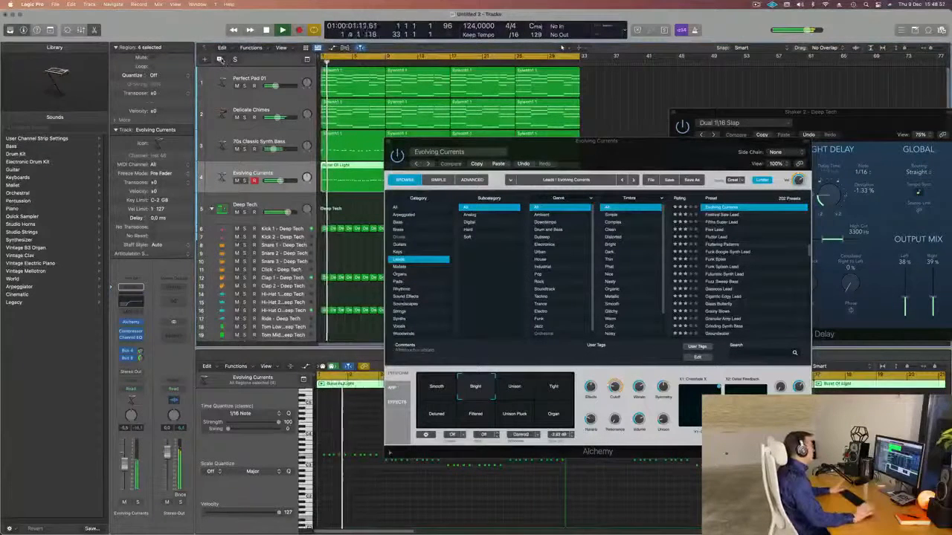
key(super+d)
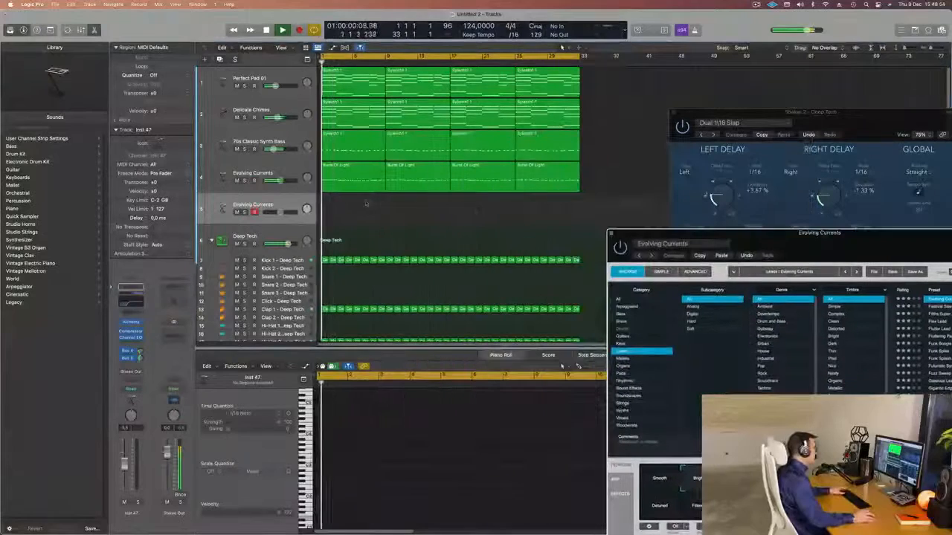
drag(365, 181, 362, 217)
key(space)
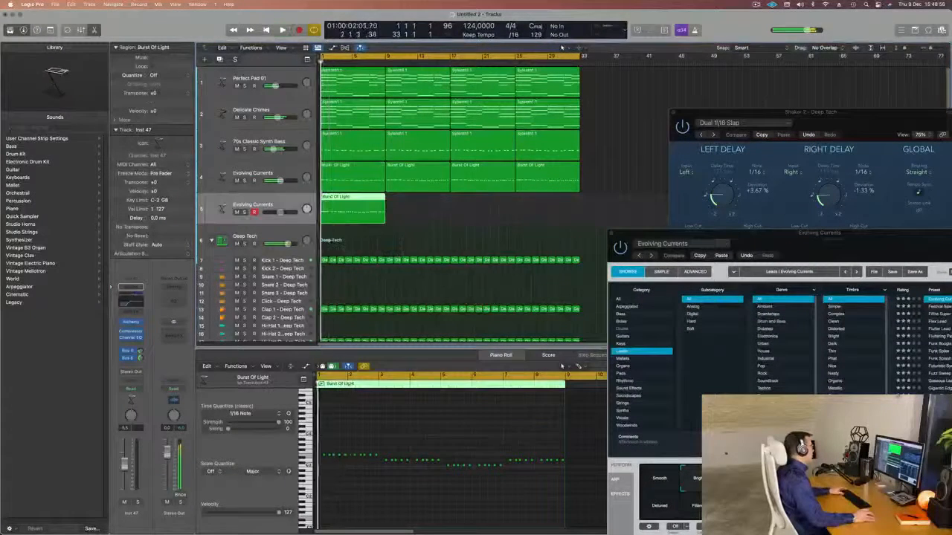
Mute the original Evolving Currents track and repeat the copied lead region three times on the duplicate track
click(237, 180)
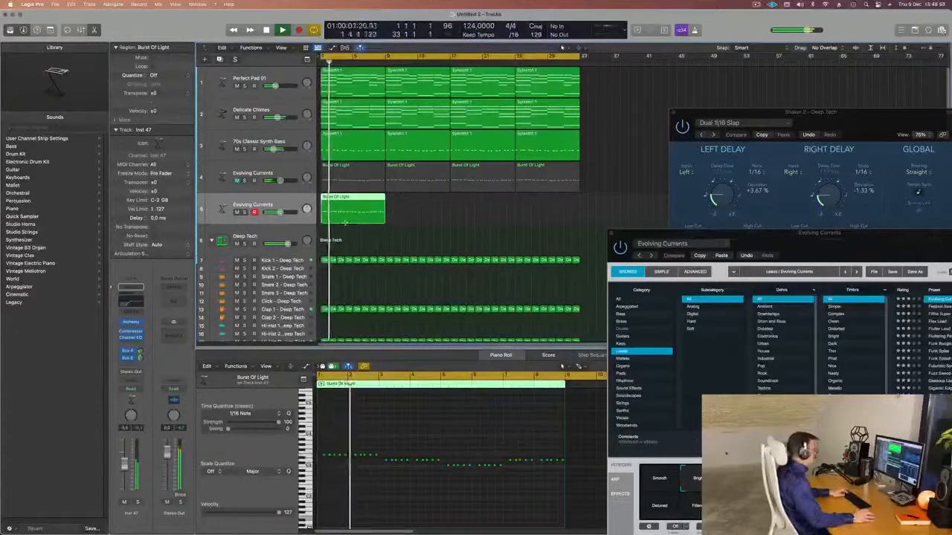
key(super+r)
key(super+r)
key(super+r)
Load the Flex Lead preset into the original lead track's Alchemy and move its window clear of the tracks
drag(770, 235, 479, 86)
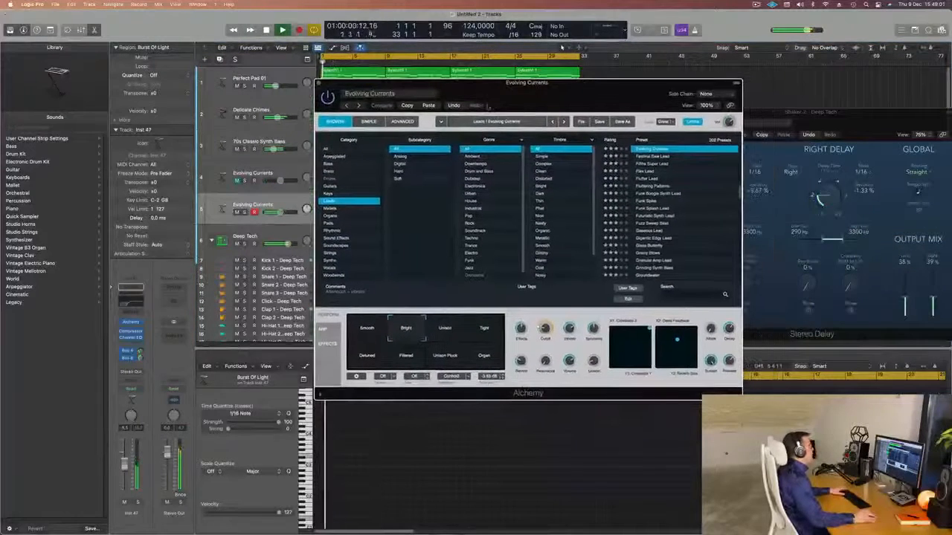
click(645, 172)
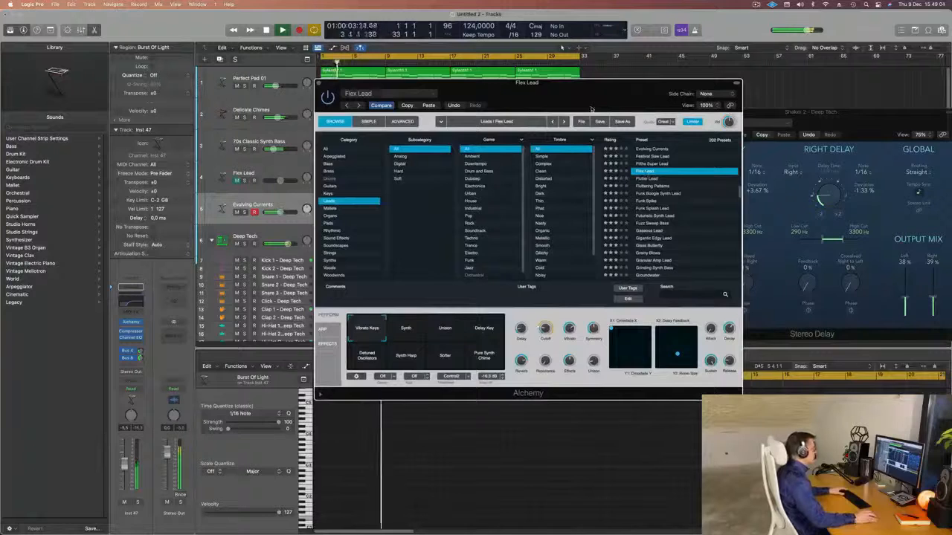
drag(591, 109, 618, 106)
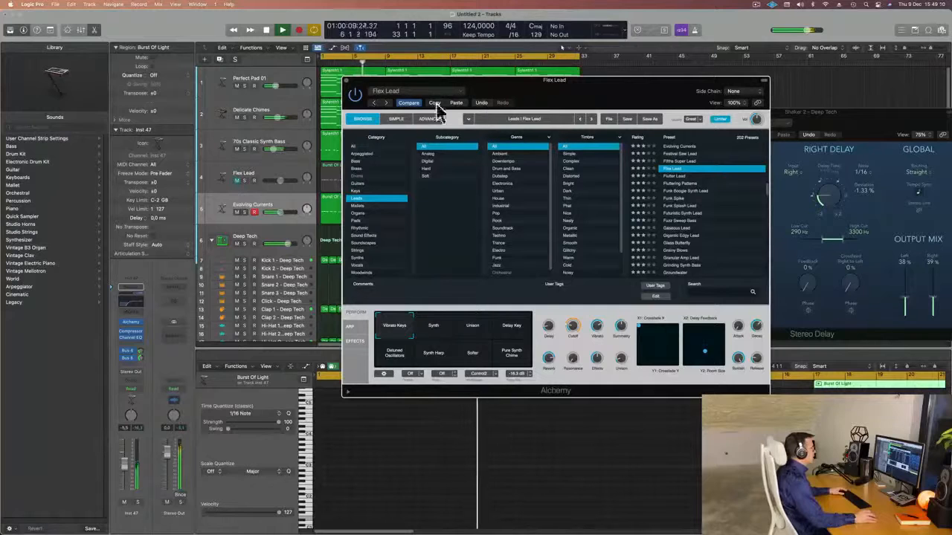
drag(587, 102, 727, 185)
Compare the two lead tracks in solo, leaving Evolving Currents muted and Flex Lead unmuted, and play from the start
click(245, 181)
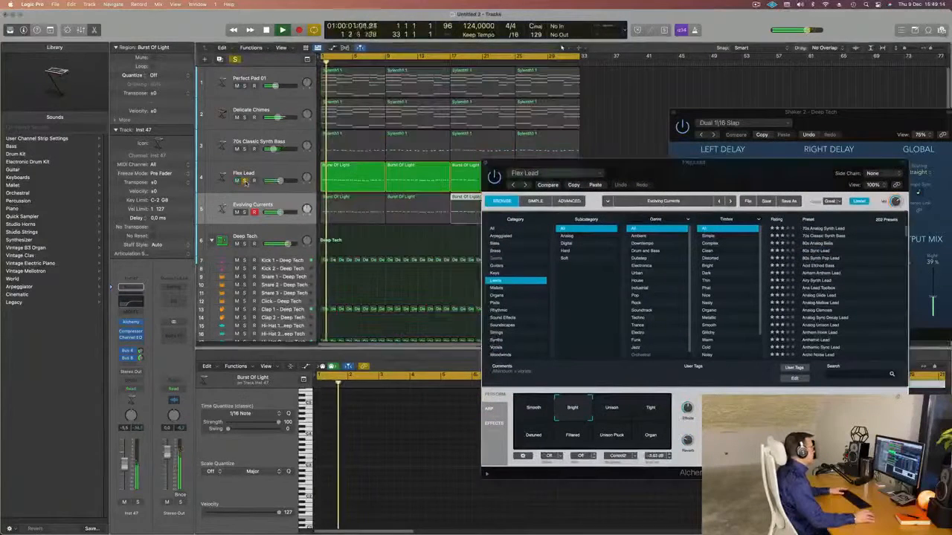
click(244, 213)
click(237, 213)
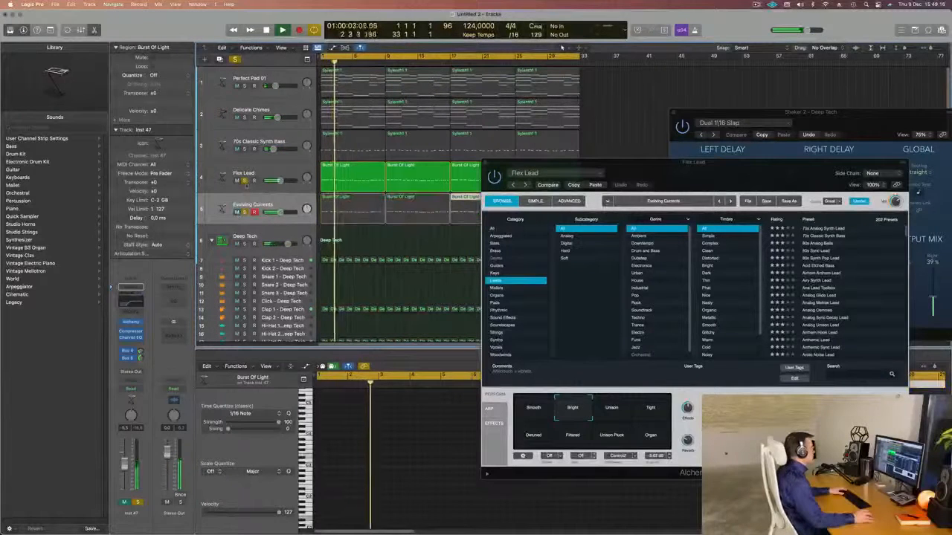
click(237, 181)
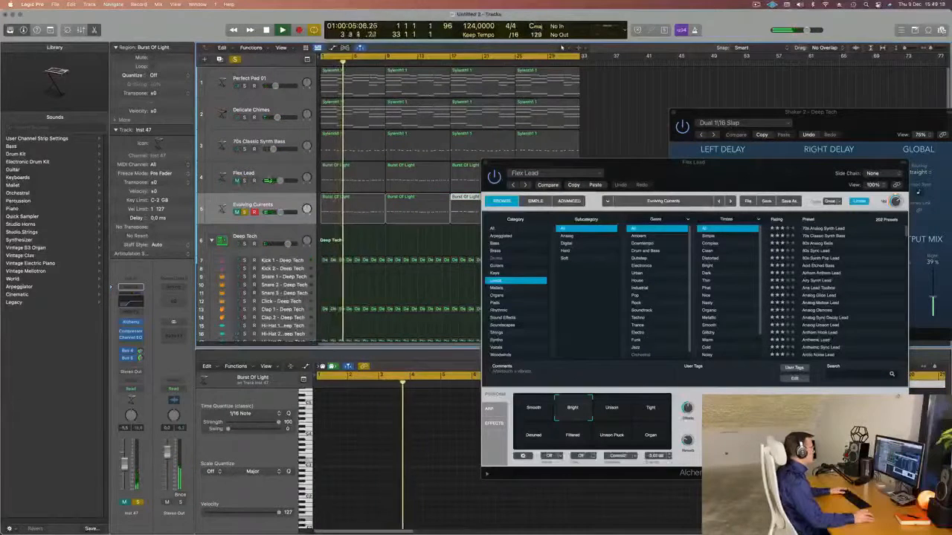
click(244, 213)
key(Return)
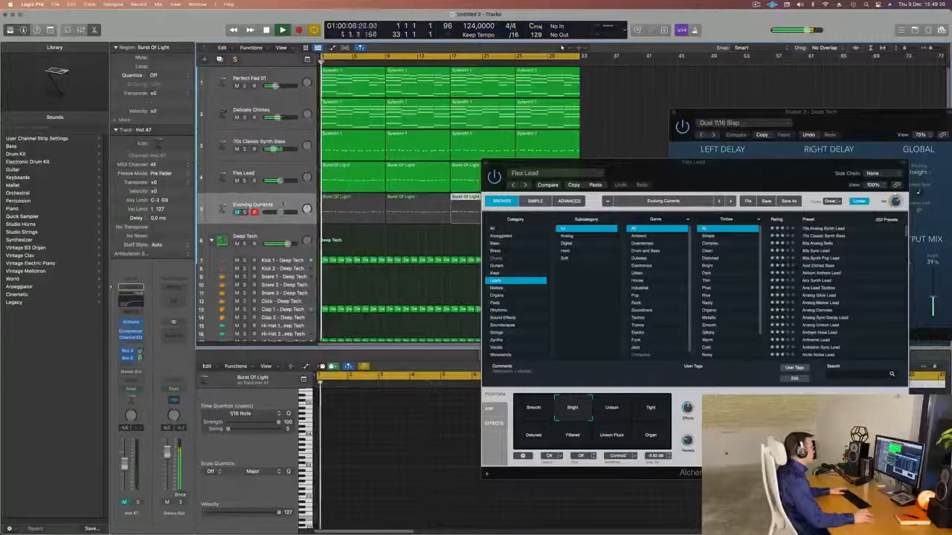
Load the 80s Synth Pop Lead preset in Alchemy, select the upper lead track and move the plug-in window beside the track headers
key(Return)
drag(744, 162, 759, 130)
click(776, 254)
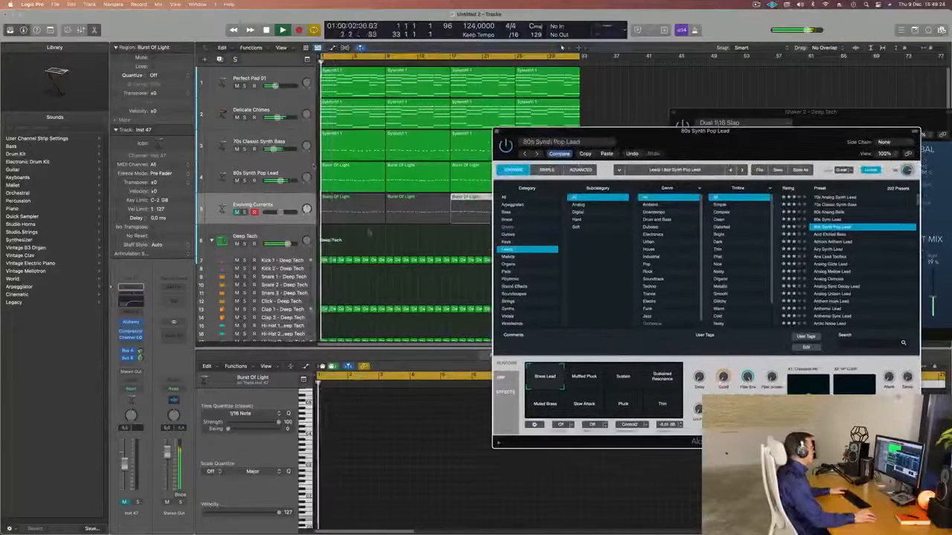
click(265, 168)
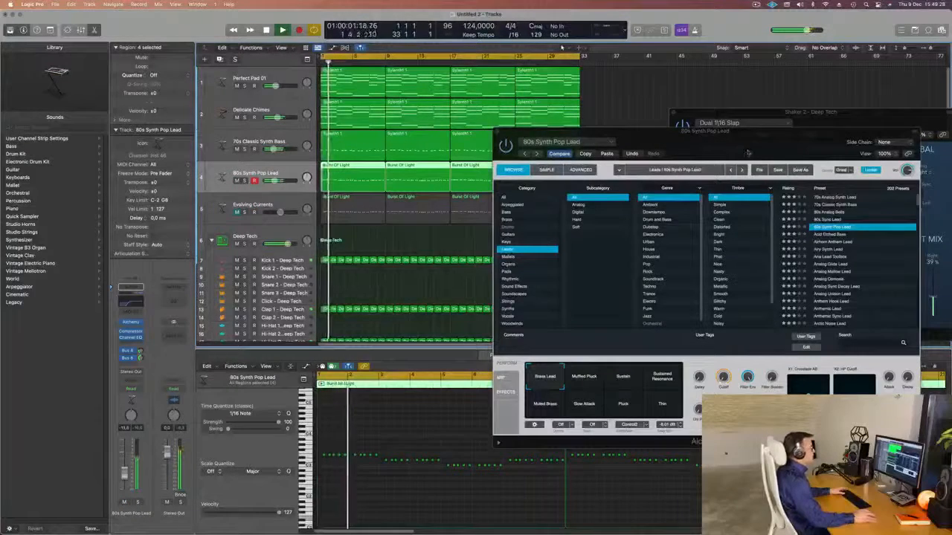
drag(748, 153, 604, 114)
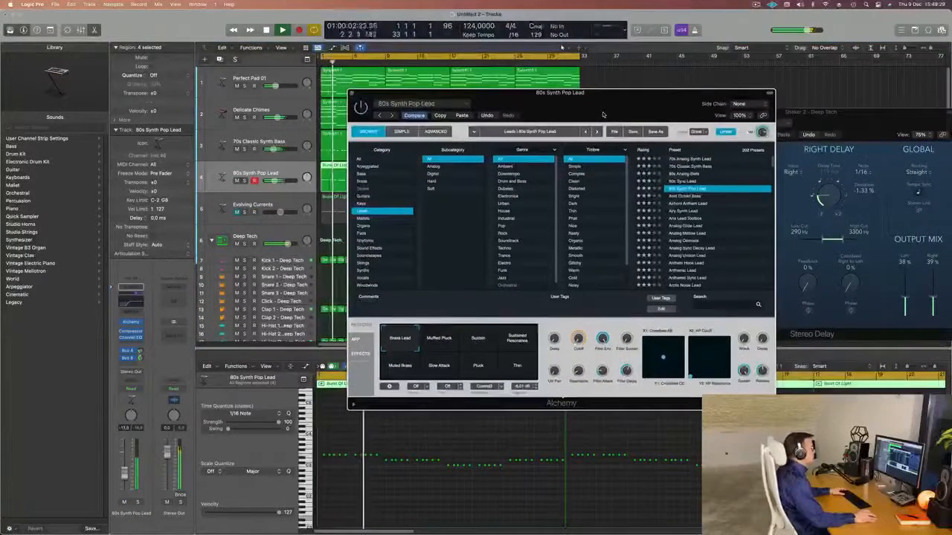
Audition the Analog Sync Decay Lead and Airy Synth Lead presets on the upper lead track during playback
click(685, 212)
scroll(690, 223, down, 2)
click(695, 228)
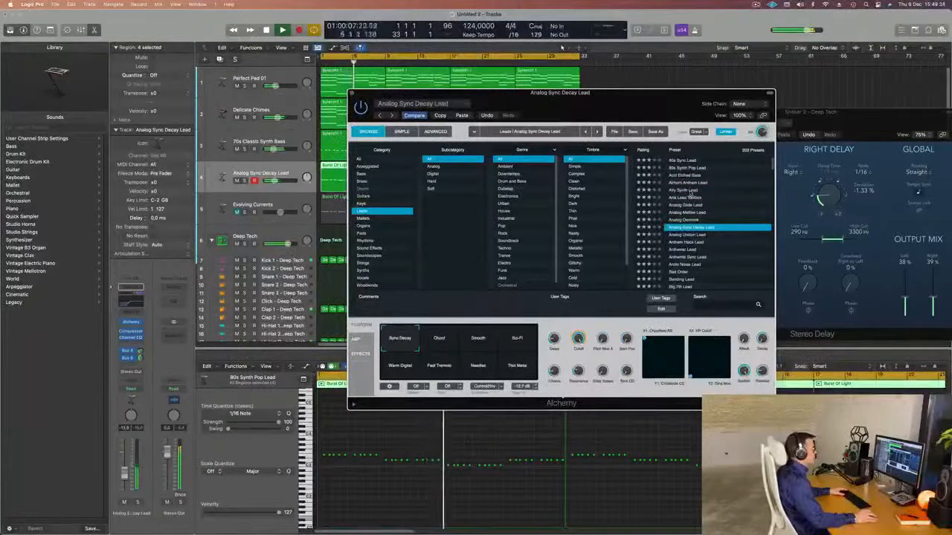
click(687, 191)
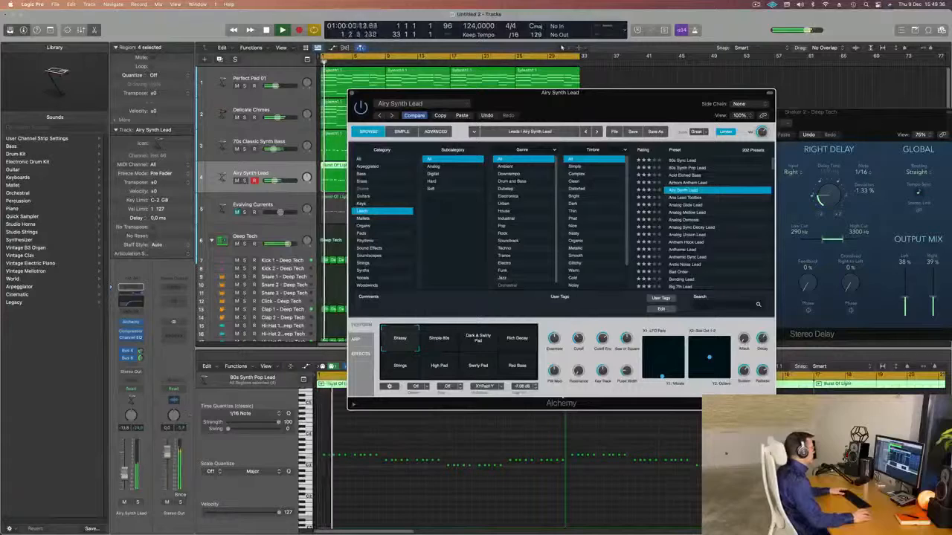
Try the Ana Lead Toolbox preset against its neighbouring preset and raise the upper lead track's volume
click(690, 198)
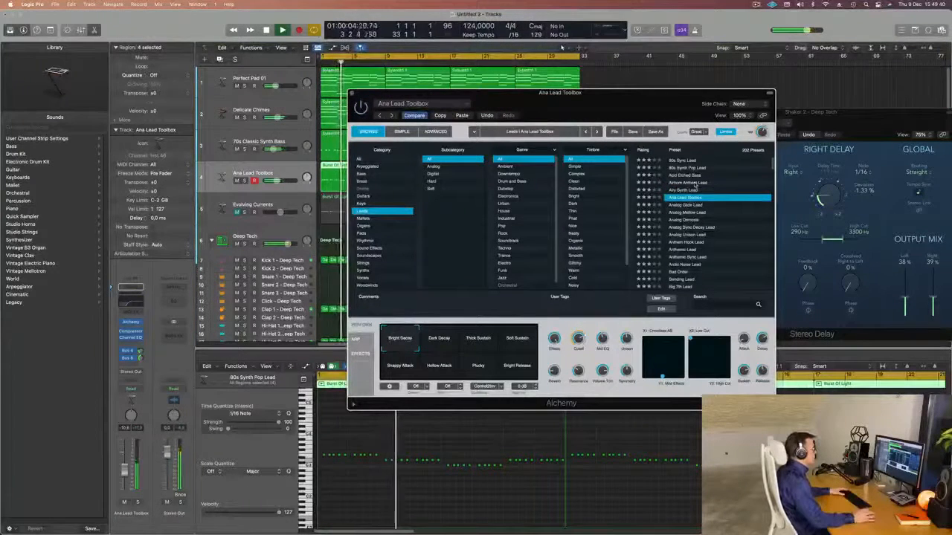
click(696, 183)
click(693, 198)
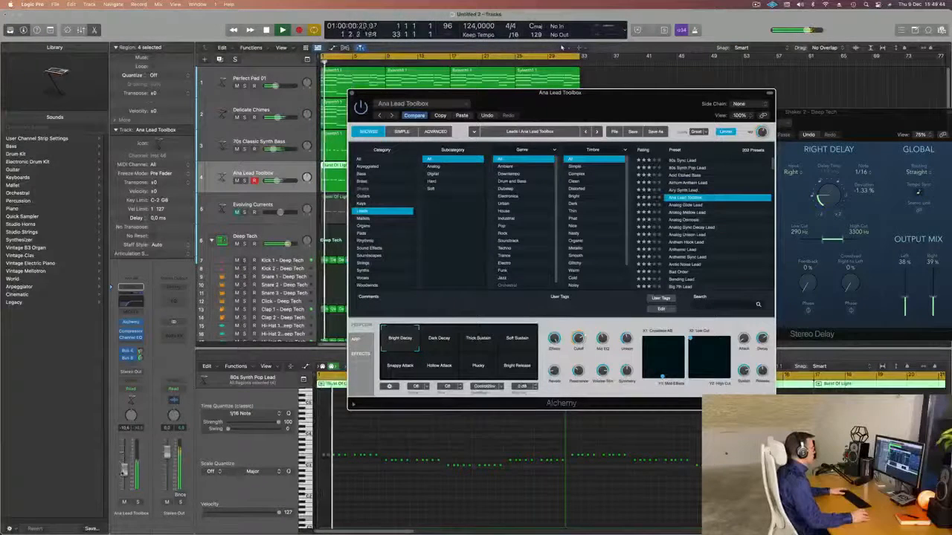
click(124, 471)
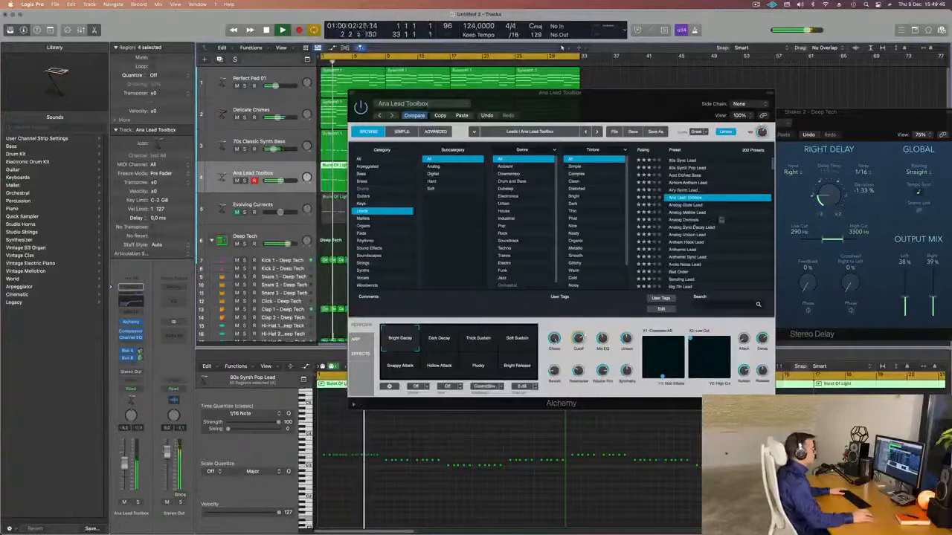
Audition the Analog Sync Decay Lead and Arctic Noise Lead presets on the upper lead track
scroll(695, 212, down, 1)
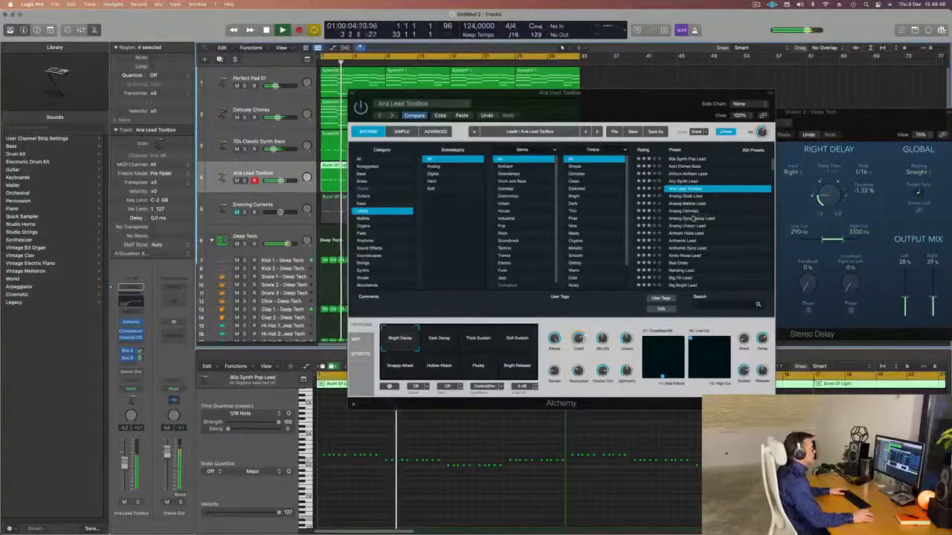
click(695, 218)
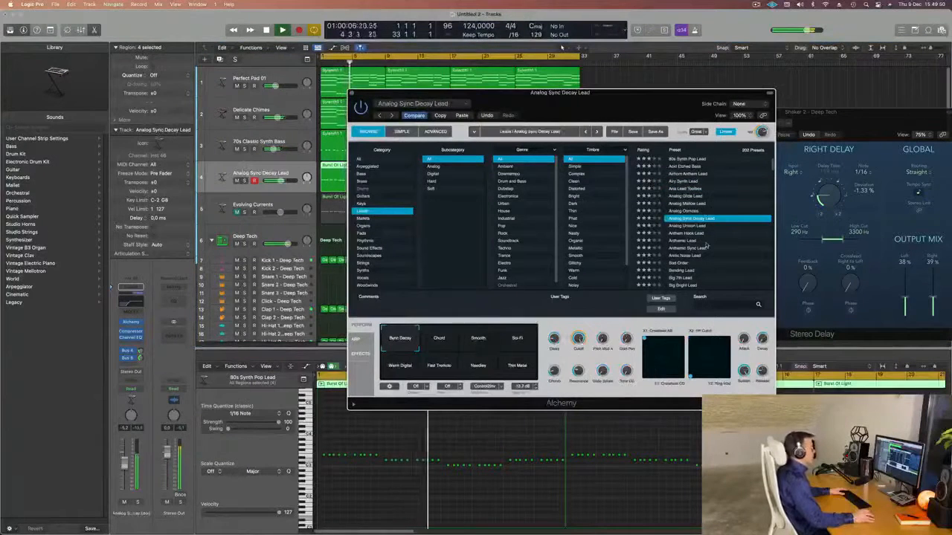
click(691, 248)
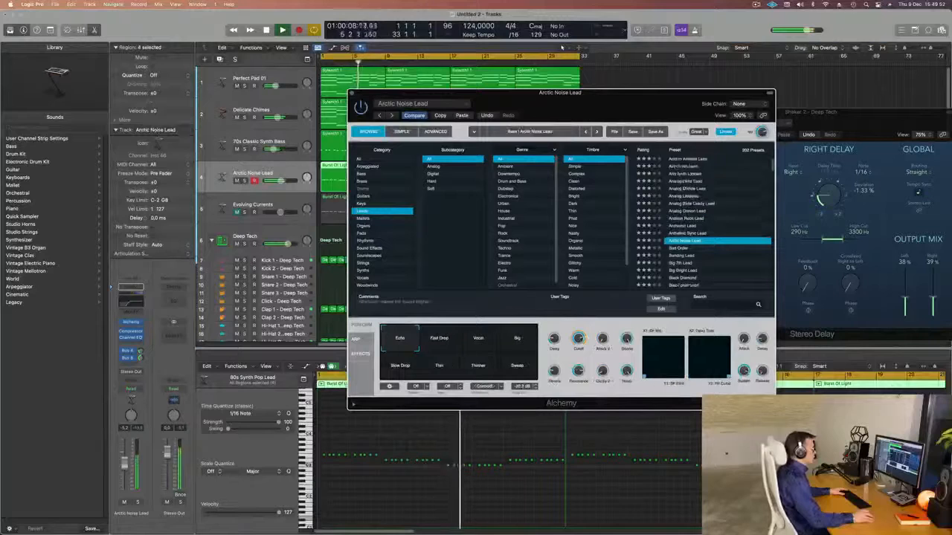
scroll(714, 244, down, 6)
scroll(720, 242, down, 3)
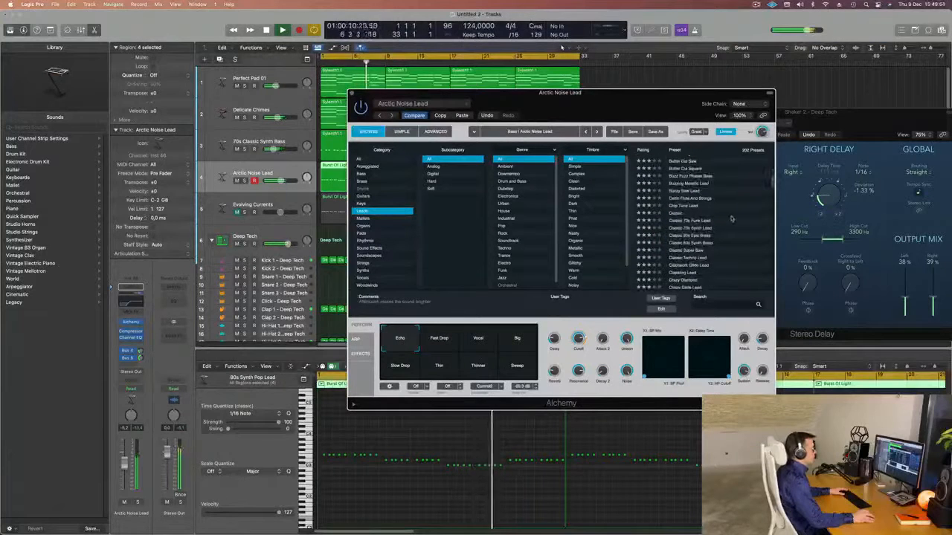
Load the Classic 80s Epic Brass preset, move Alchemy's window clear of the regions and play from the start
scroll(731, 219, down, 2)
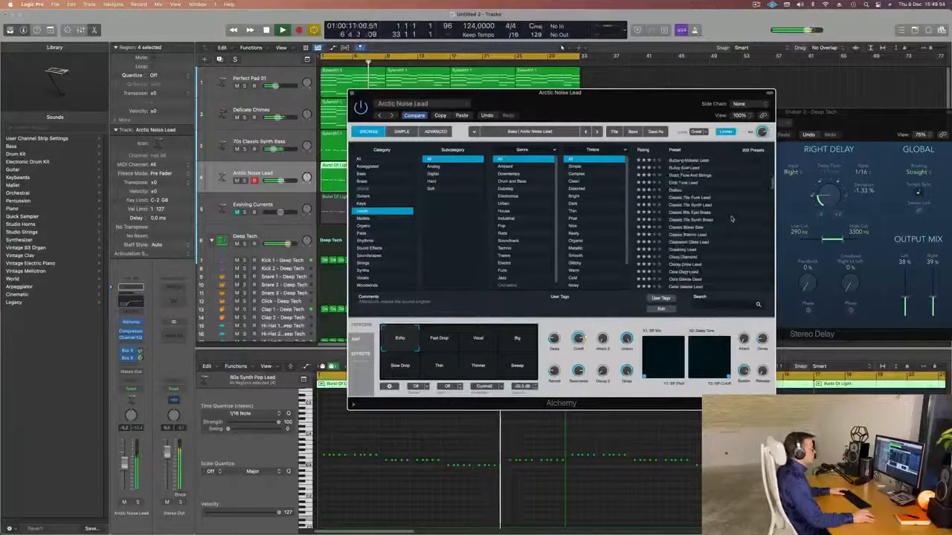
click(693, 213)
drag(670, 92, 766, 49)
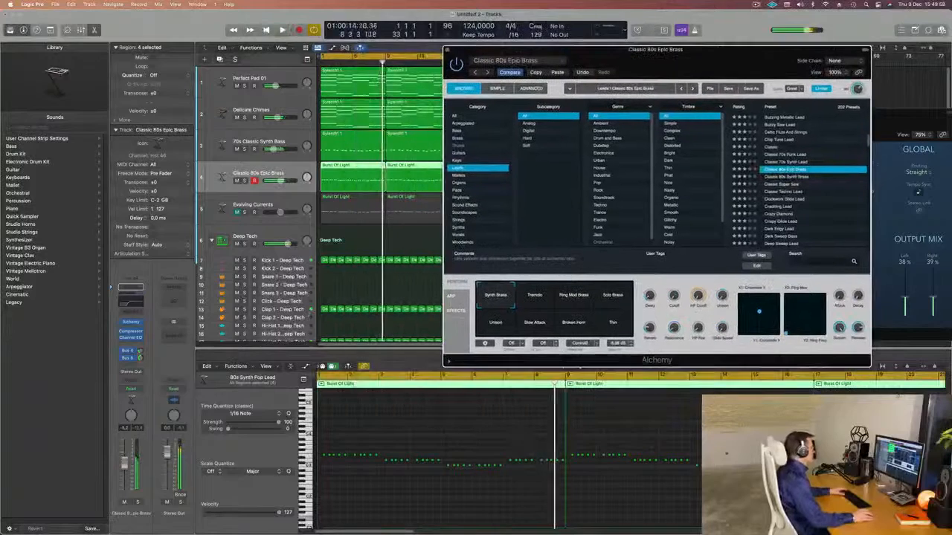
key(Return)
key(space)
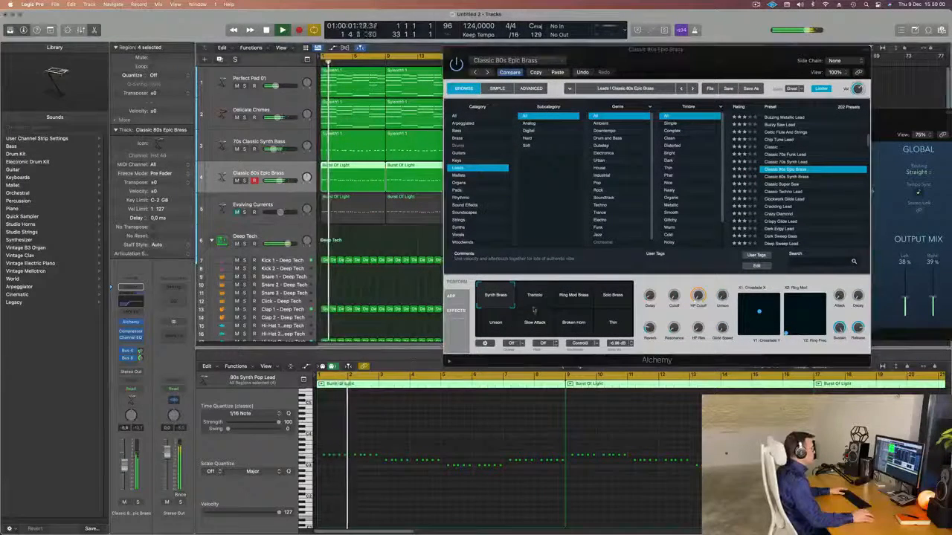
Audition Classic 80s Epic Brass's Ring Mod Brass, Solo Brass, Thin, Broken Horn, Slow Attack and Unison variations
click(581, 297)
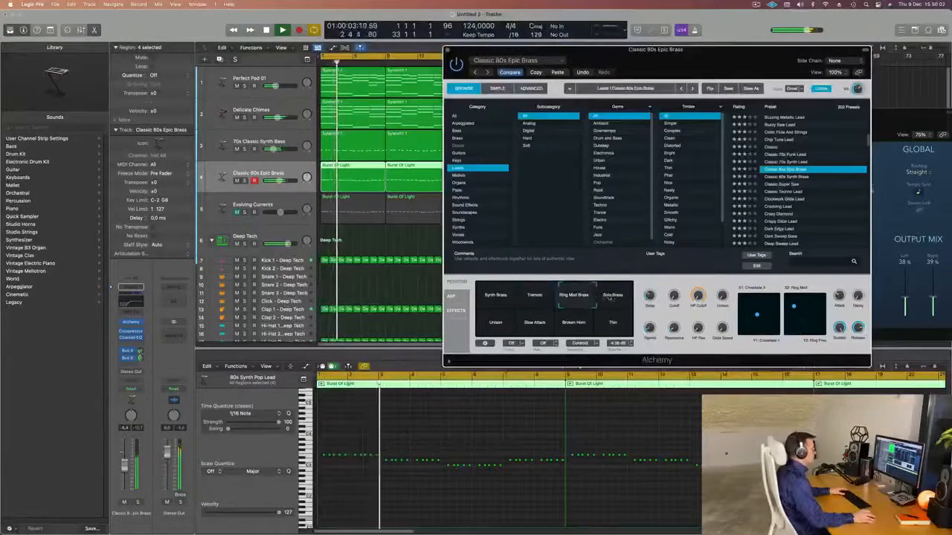
click(612, 297)
click(619, 331)
click(577, 327)
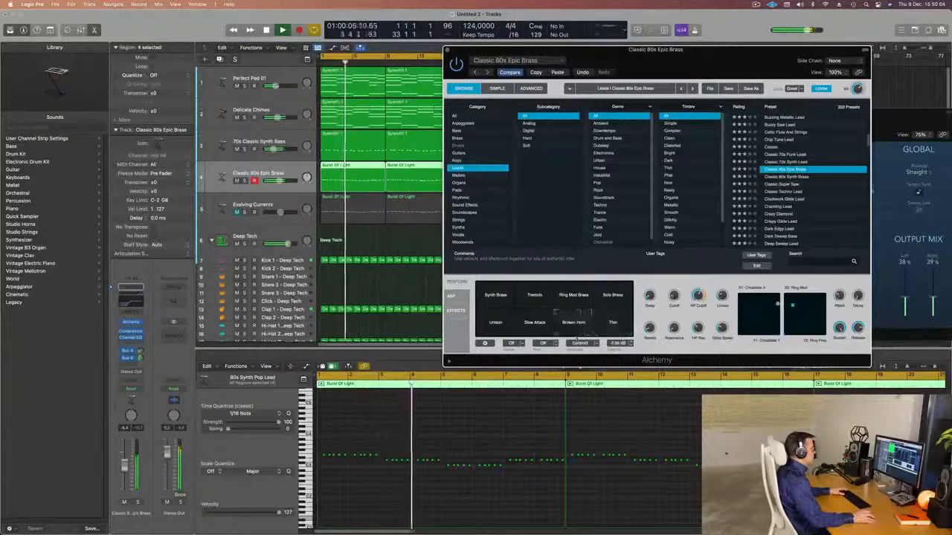
click(546, 333)
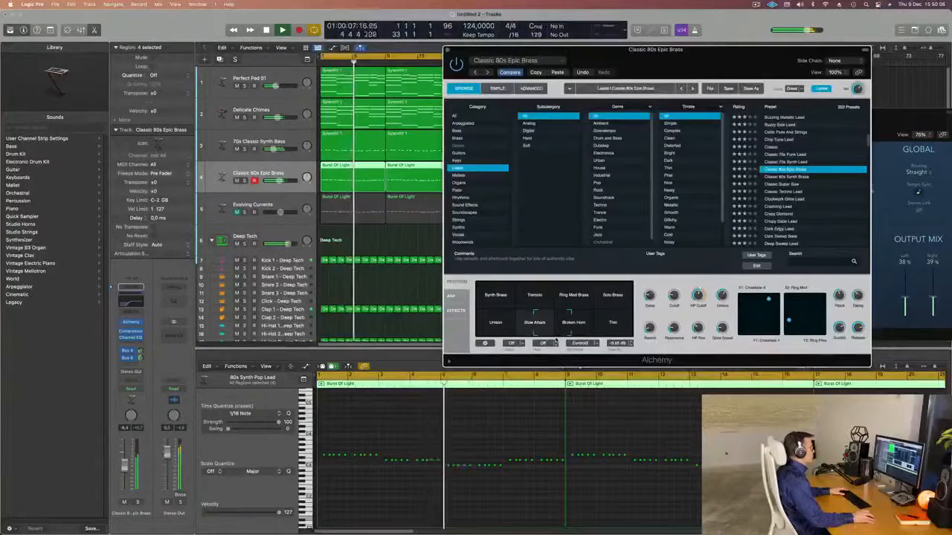
click(495, 324)
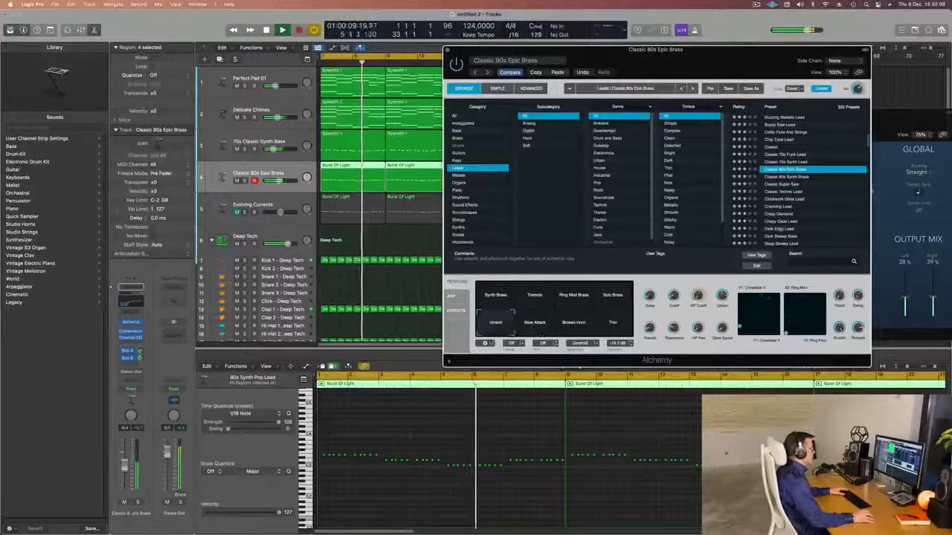
Audition the Crazy Diamond, Digiwave Lead and Dirty House Organ presets on the upper lead track
scroll(775, 188, down, 2)
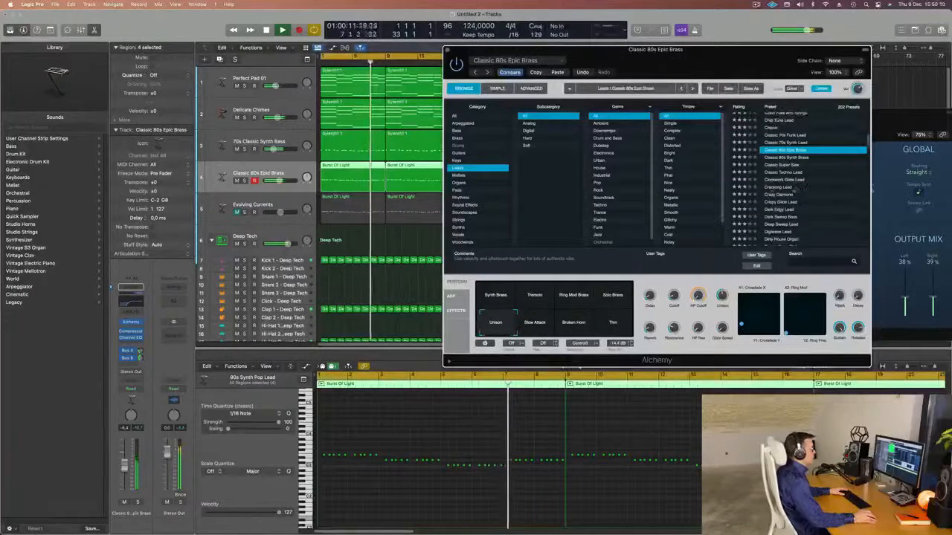
click(778, 194)
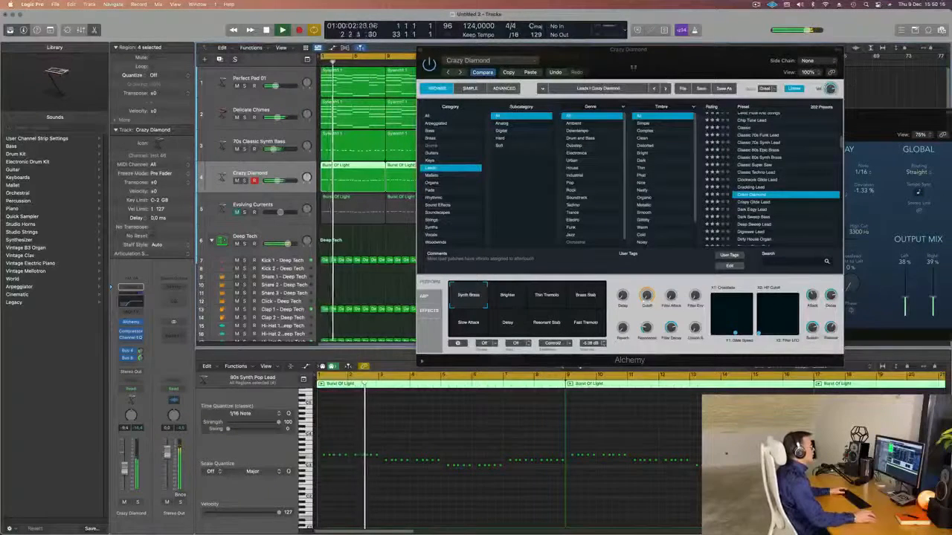
key(space)
scroll(755, 200, down, 2)
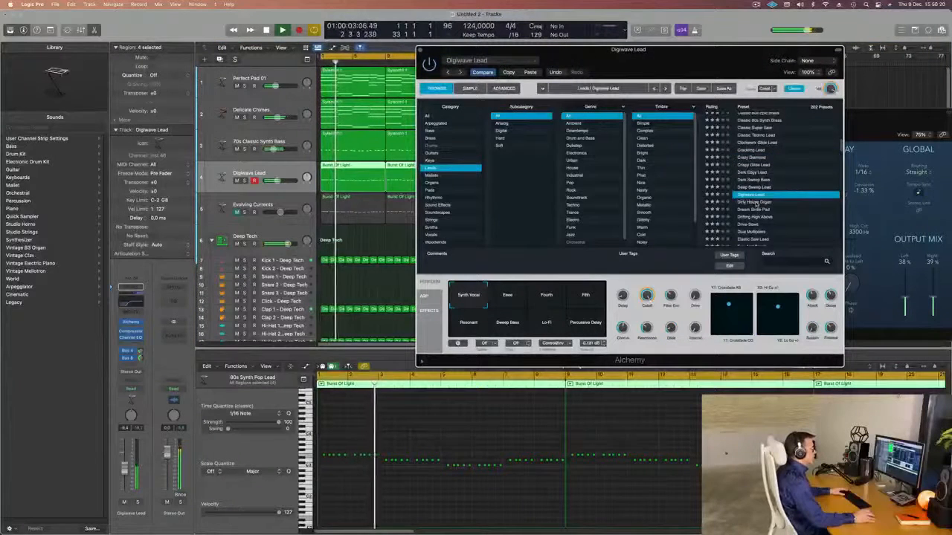
click(774, 202)
Audition the Elastic Saw Lead, Epic Rift and Gaseous Lead presets on the upper lead track
scroll(755, 200, down, 2)
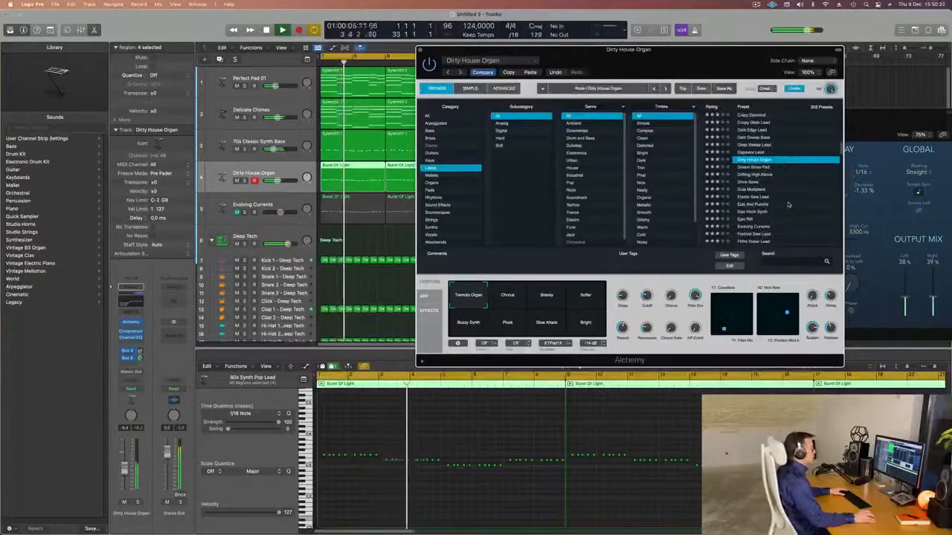
click(753, 197)
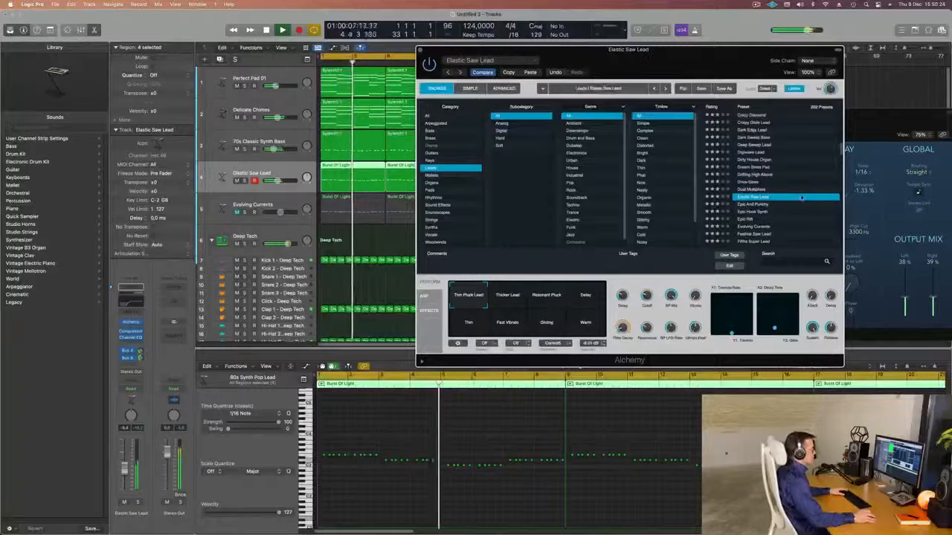
click(801, 199)
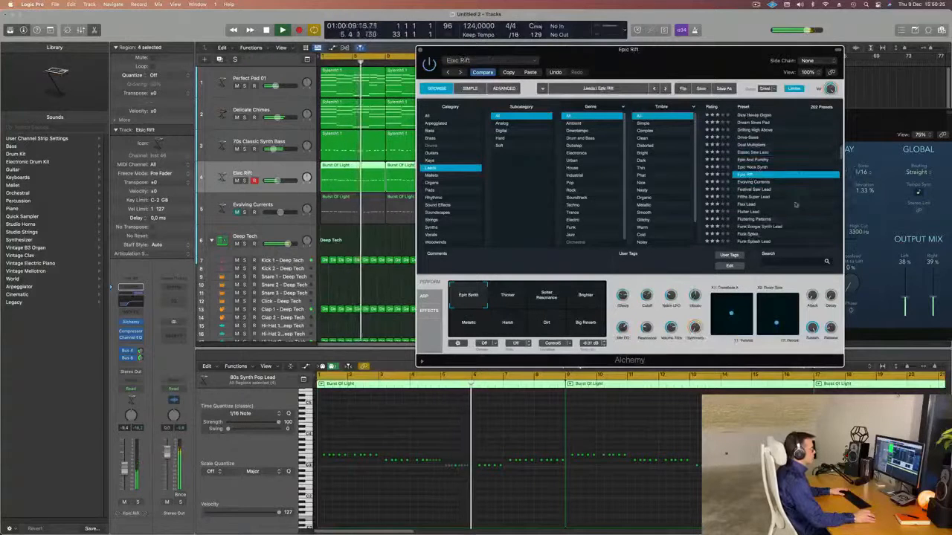
scroll(795, 205, down, 2)
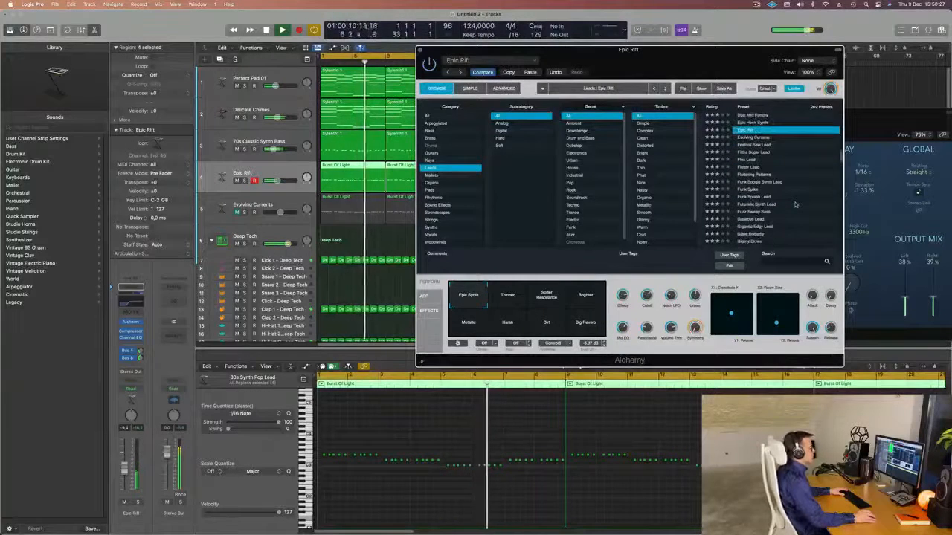
click(755, 220)
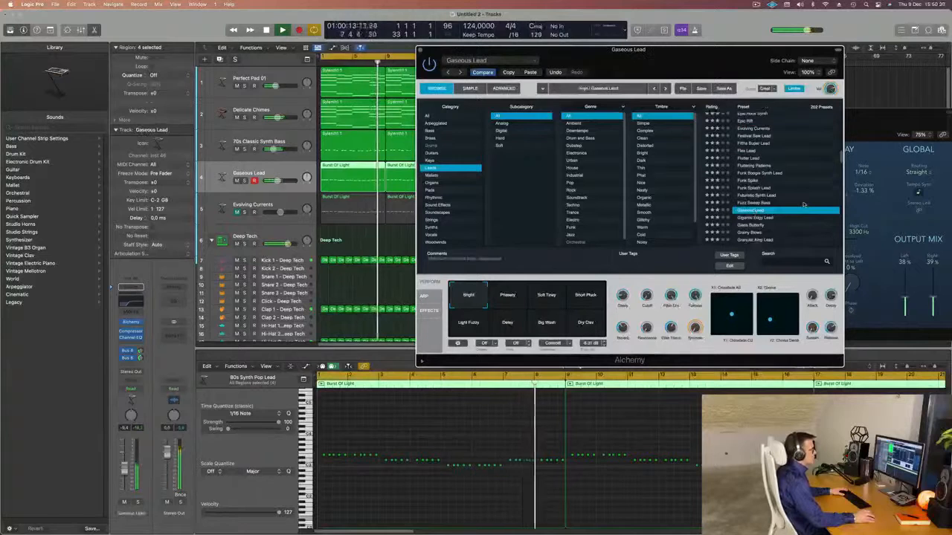
Load the Hard Metal Lead preset and audition its Heavy Metal, Noisy Soft Attack and Tight 5th variations
scroll(804, 205, down, 2)
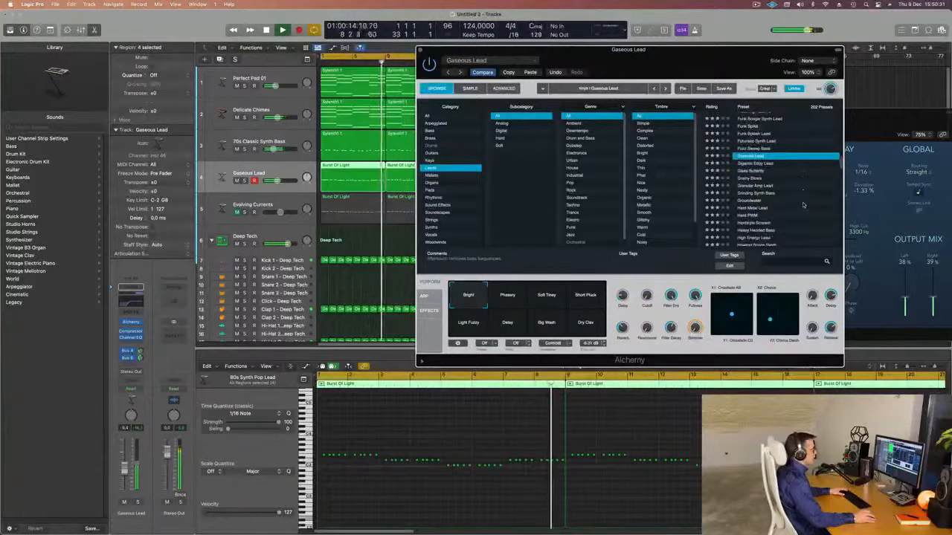
click(756, 209)
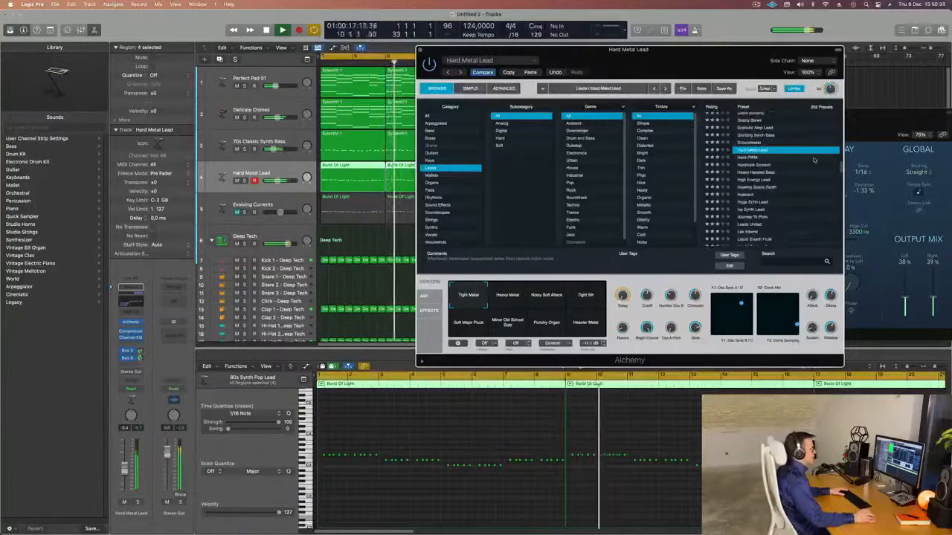
click(524, 300)
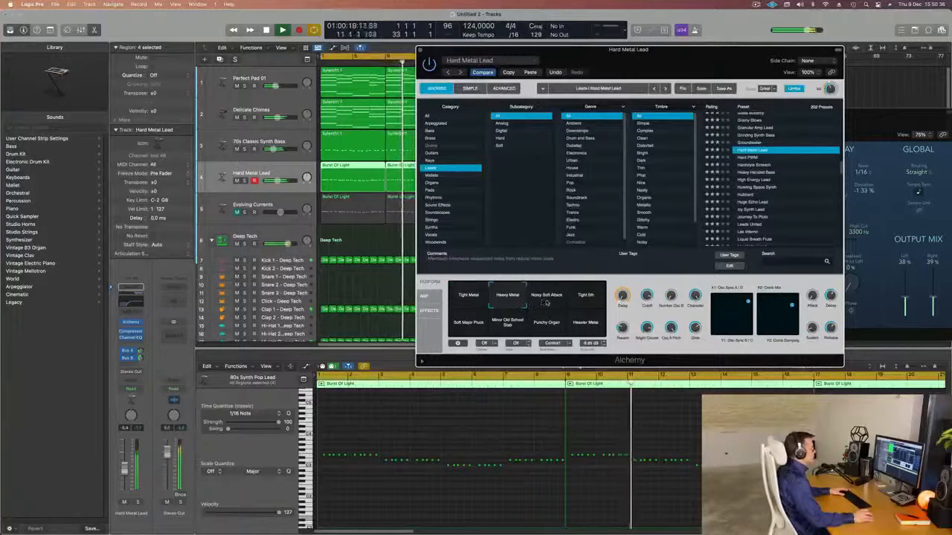
click(563, 300)
click(580, 302)
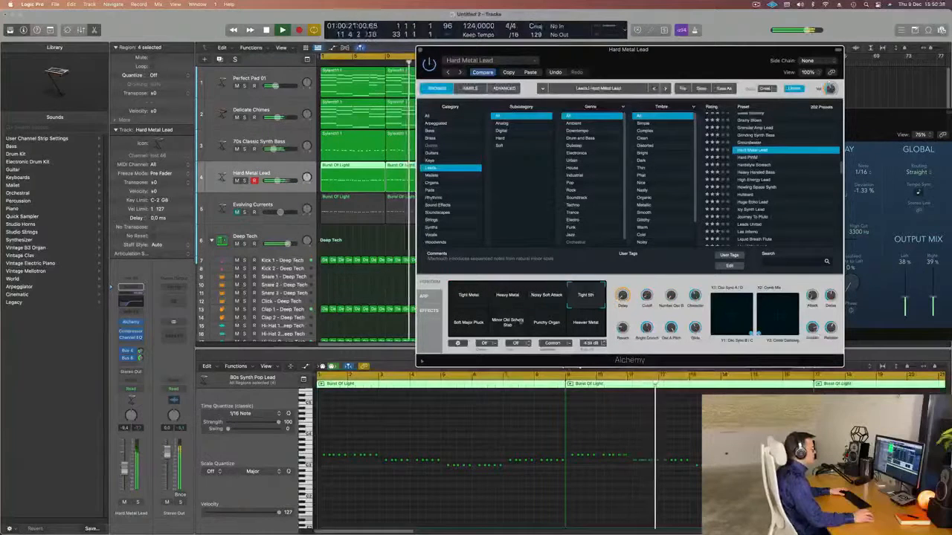
Compare Hard Metal Lead's Soft Major Pluck, Minor Old School Stab, Punchy Organ and Heavier Metal variations, choose Heavy Metal and replay from the start
click(467, 328)
click(509, 325)
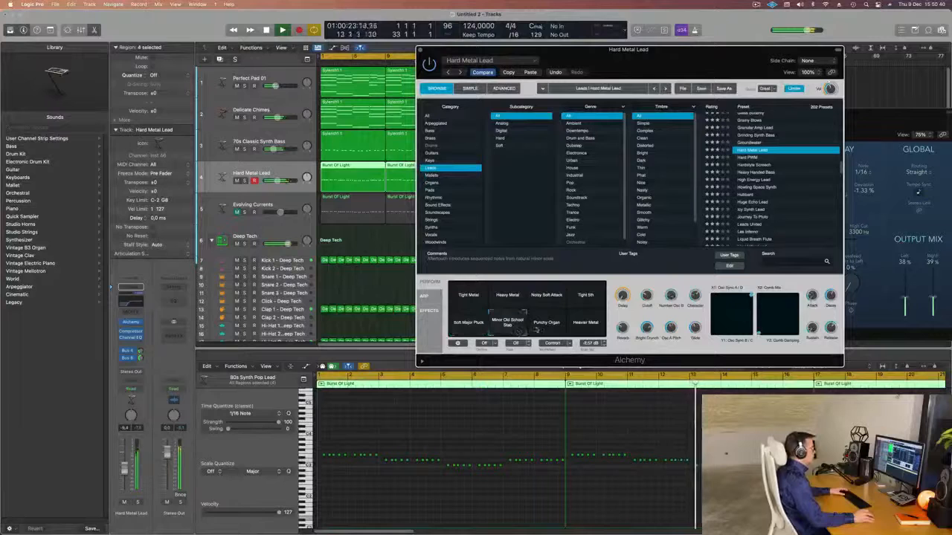
click(550, 329)
click(585, 326)
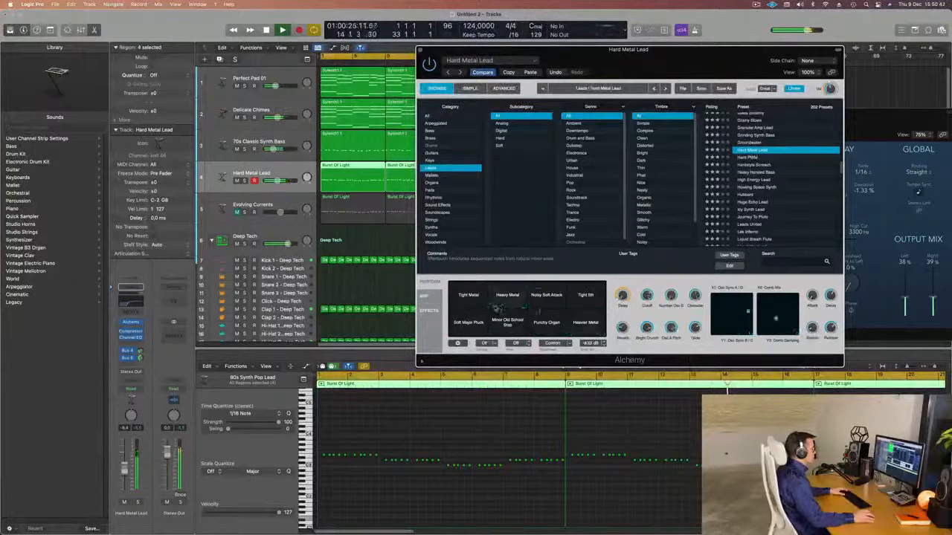
click(487, 291)
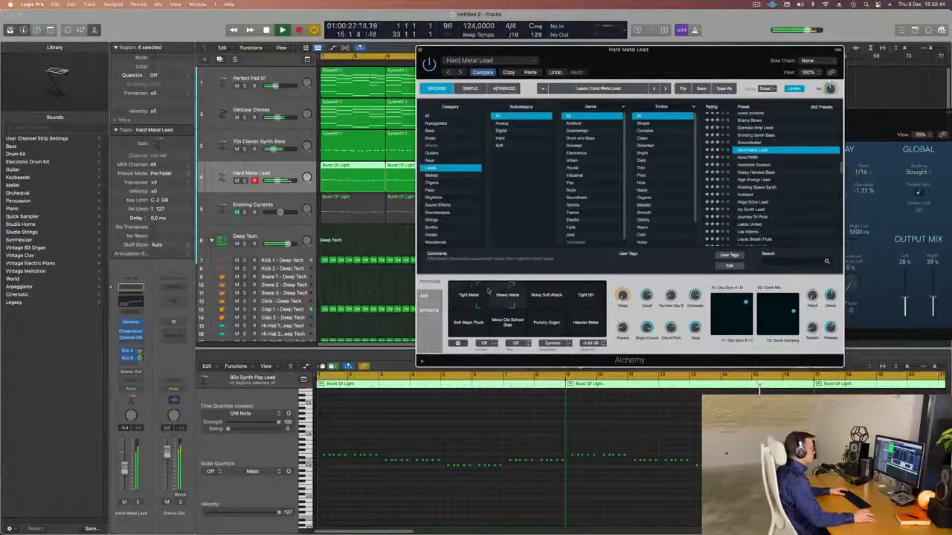
key(Return)
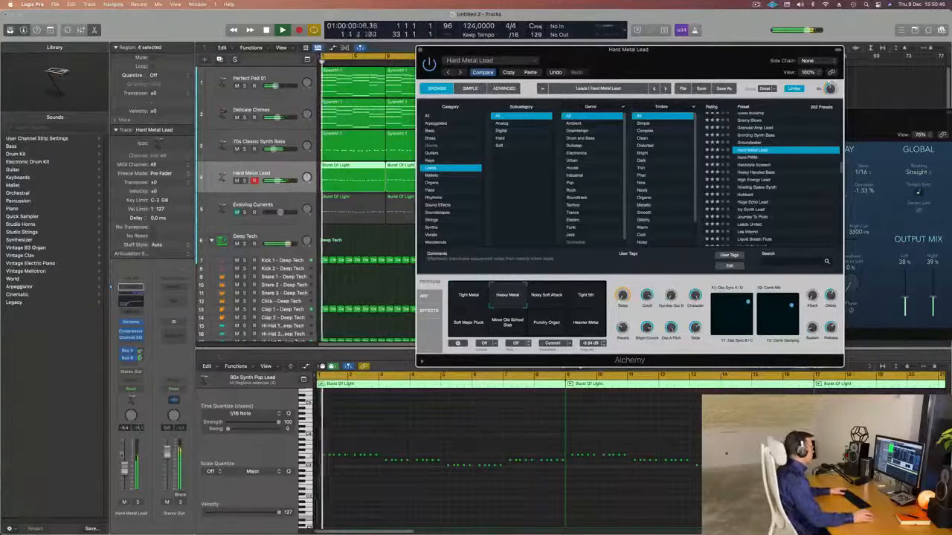
Choose the Tight Metal variation of Hard Metal Lead, balance its track volume at about -11 dB and close the synth window
drag(124, 468, 124, 475)
click(471, 300)
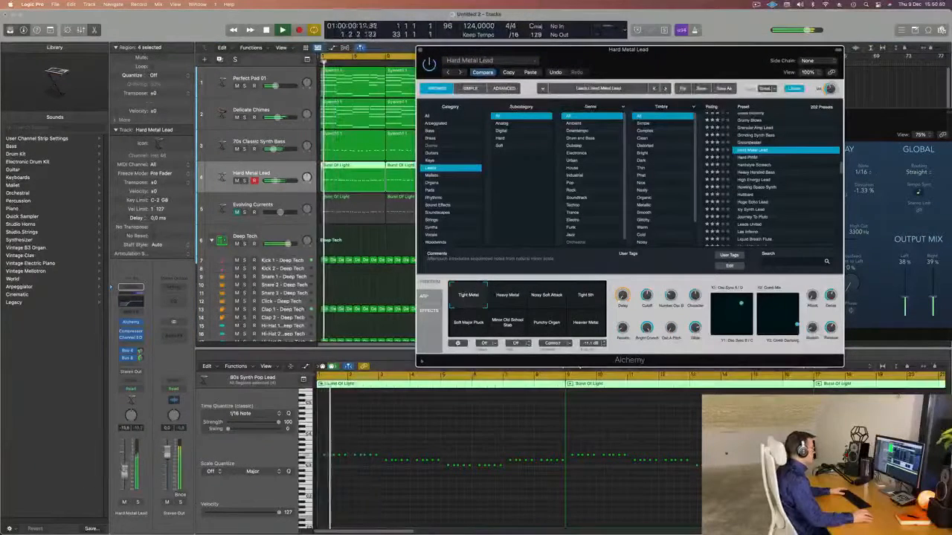
drag(124, 475, 125, 469)
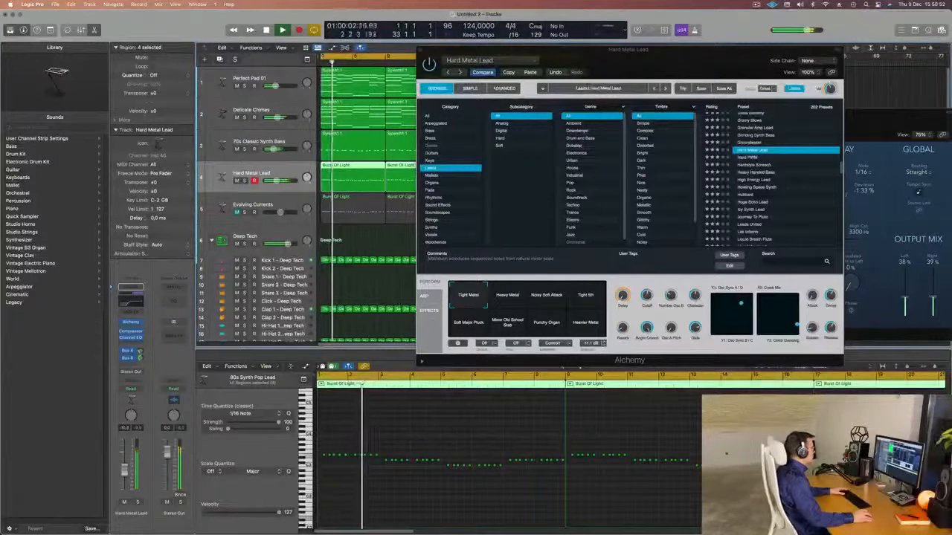
click(419, 52)
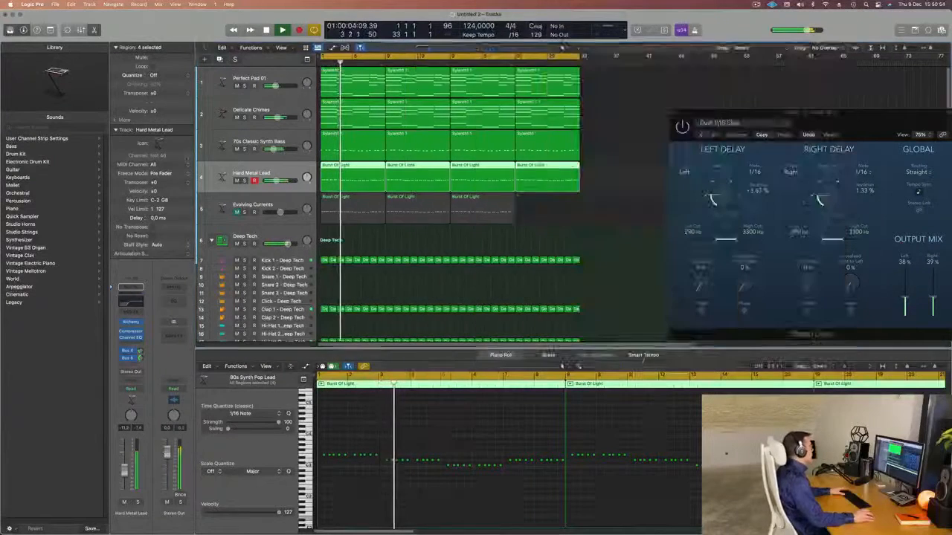
Copy the last Burst Of Light region on the Evolving Currents track to bar 25, unmute the track and replay from the start
click(518, 210)
drag(476, 206, 541, 207)
key(Return)
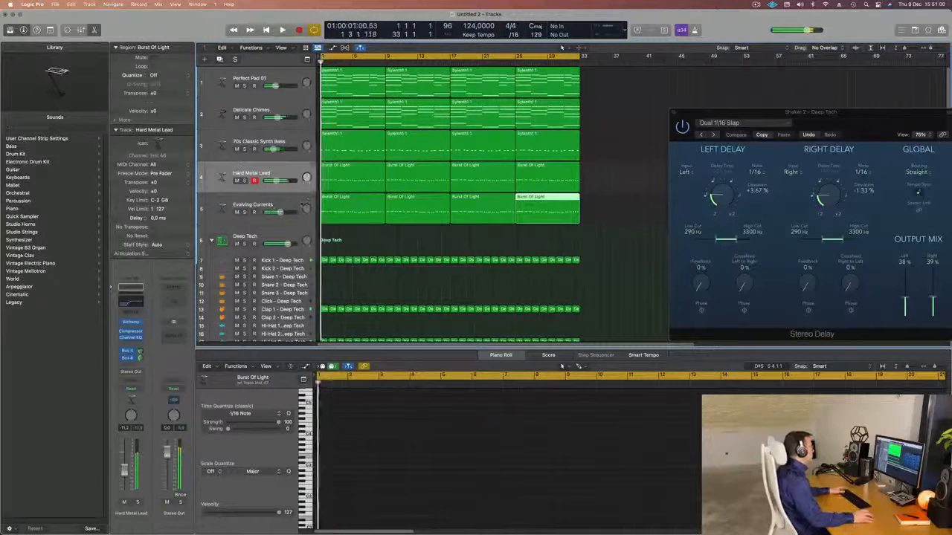
click(289, 195)
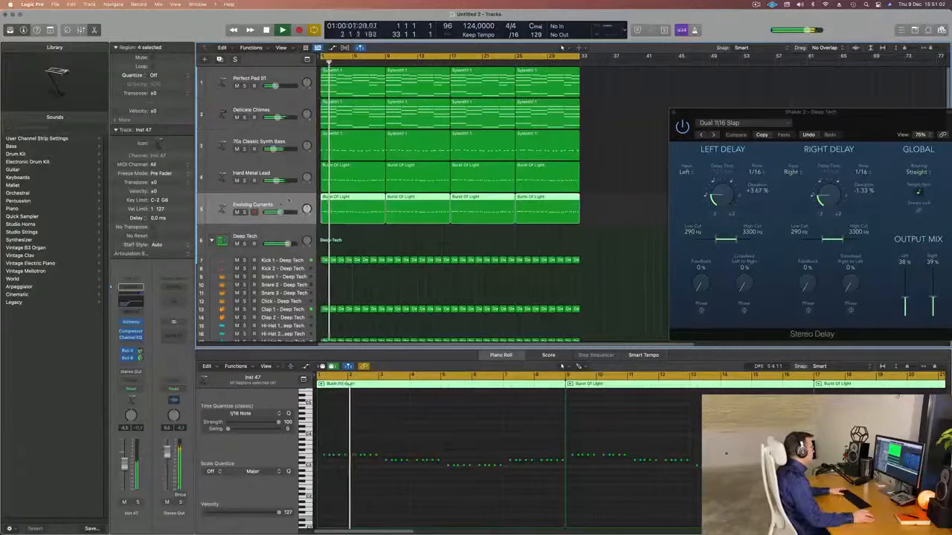
Lower the Hard Metal Lead track to about -13.6 dB and compare the mix with the track muted and unmuted
click(296, 179)
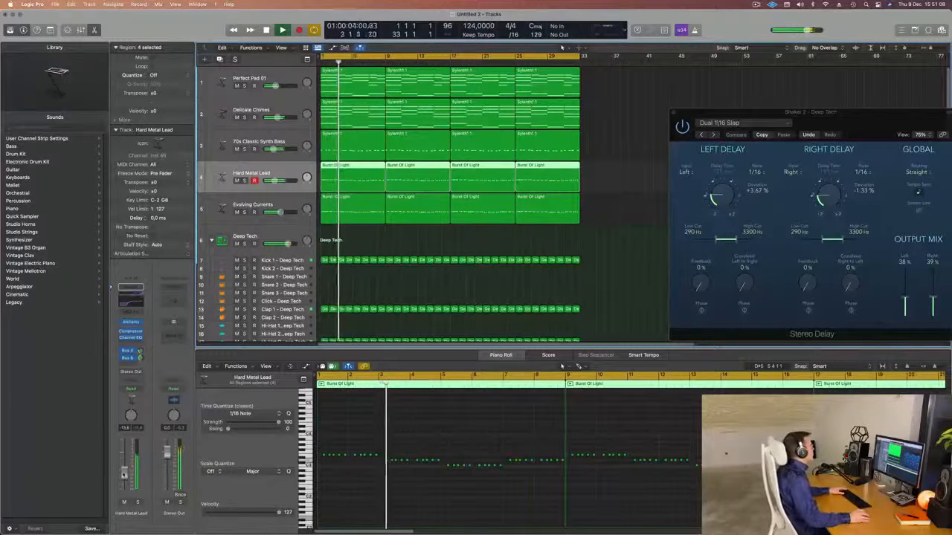
click(125, 503)
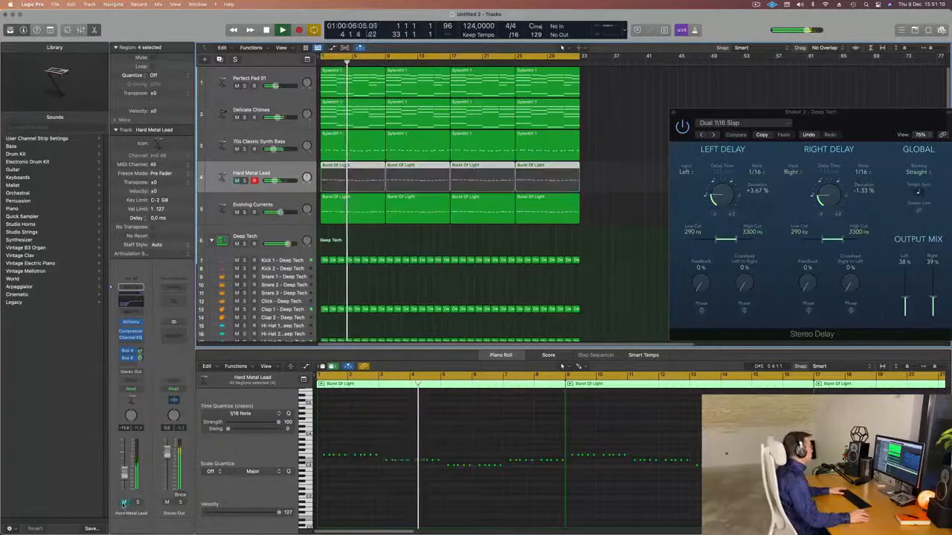
click(125, 503)
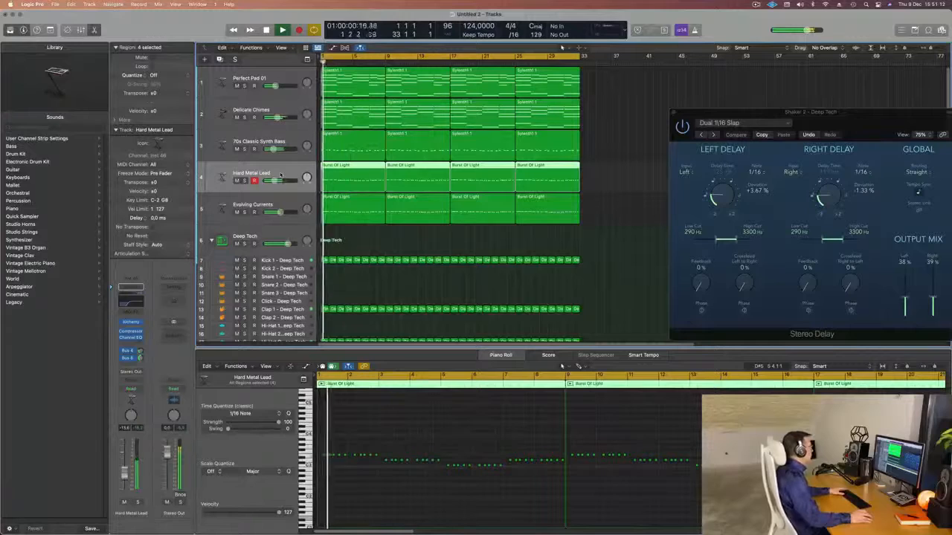
Show the mixer, select the Hard Metal Lead and Inst 47 channel strips together and audition them soloed
key(x)
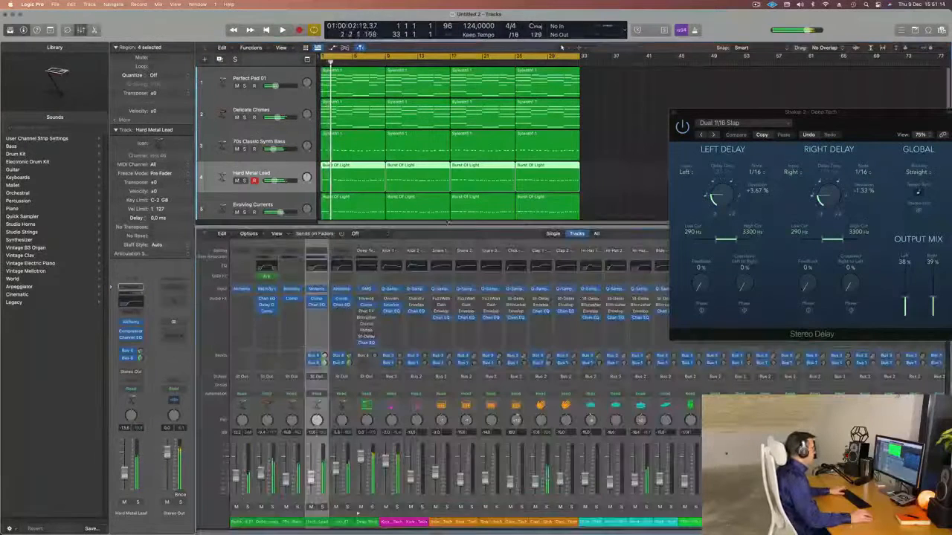
key(space)
shift+click(341, 522)
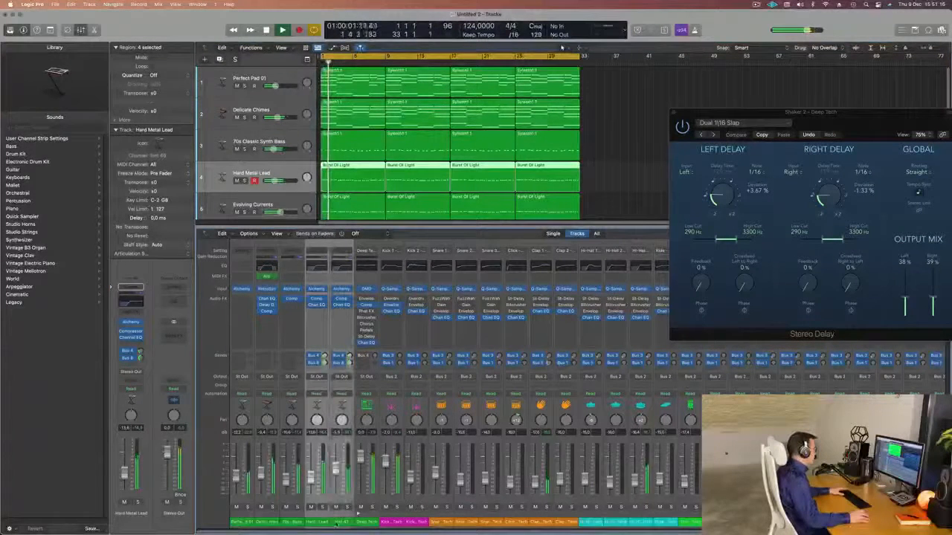
click(347, 507)
click(347, 508)
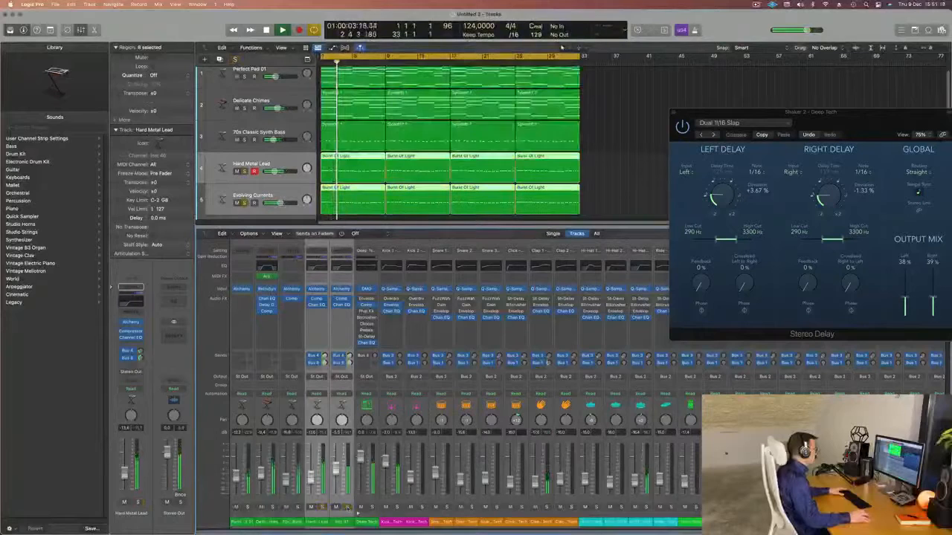
Route the output of both selected lead channels to Bus 9
click(344, 377)
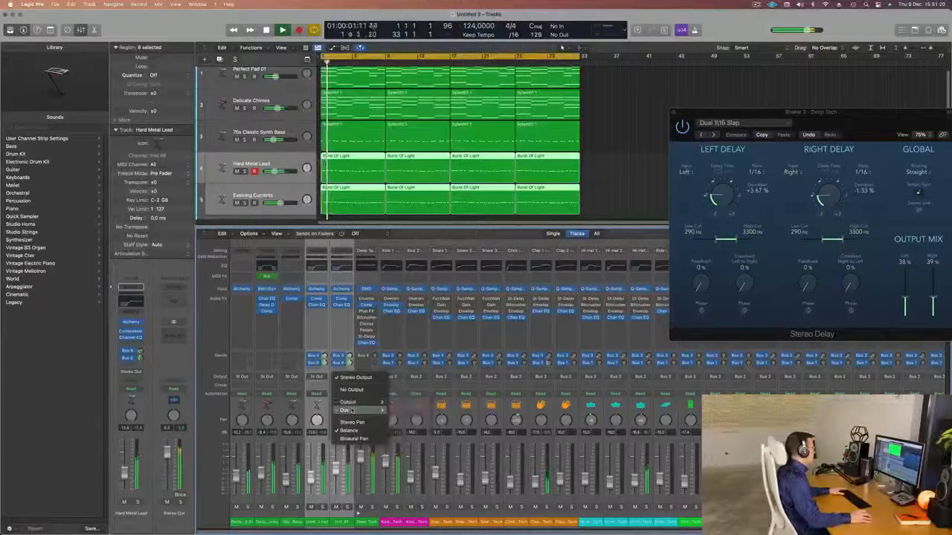
mouse_move(348, 410)
click(427, 278)
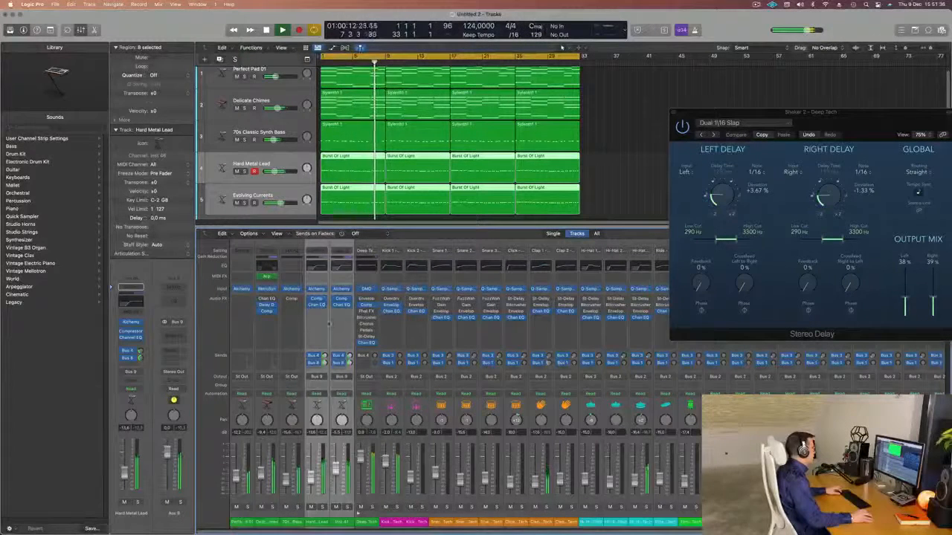
Add a Compressor to the Aux 9 channel that receives both leads, and open its settings during playback
click(329, 324)
click(318, 300)
click(316, 336)
click(726, 454)
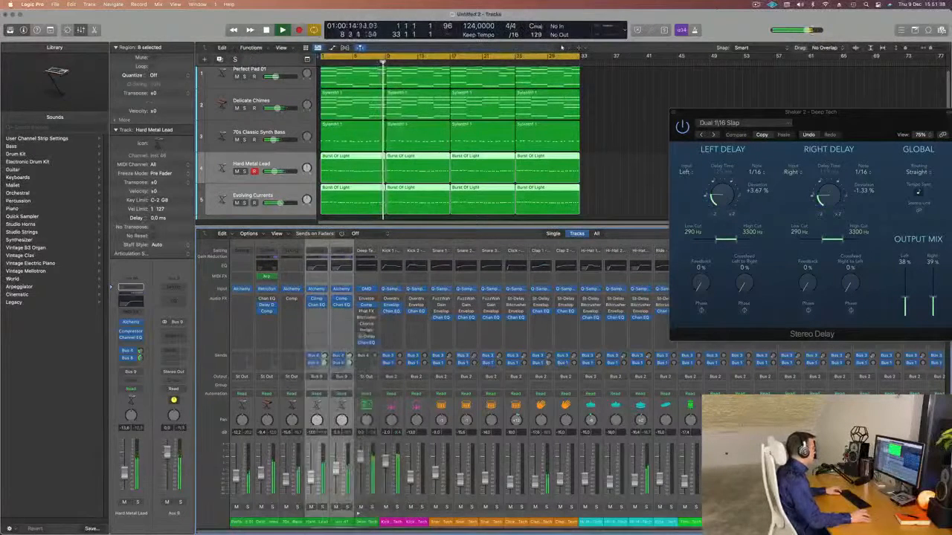
click(318, 523)
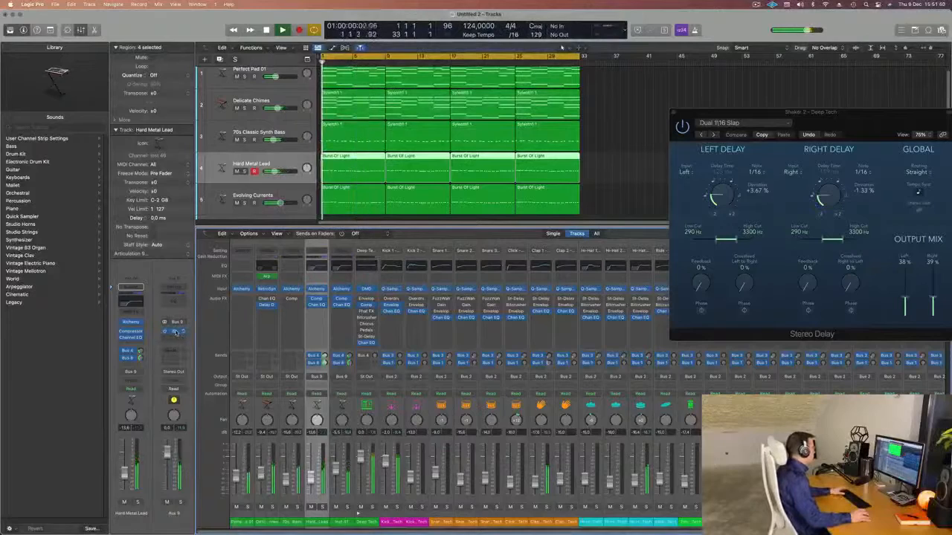
click(171, 331)
drag(597, 119, 509, 126)
key(space)
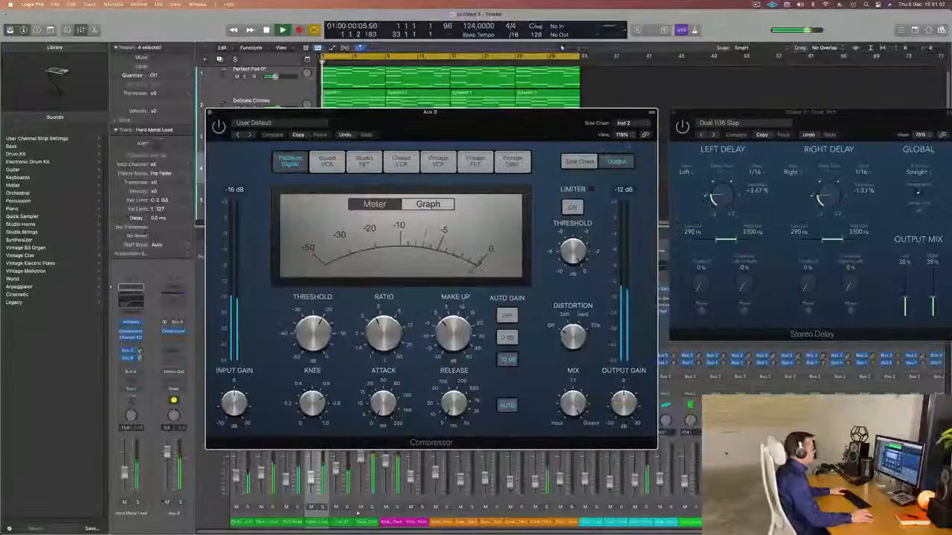
Set the side chain of the Aux 9 Compressor to Internal and lower its threshold
click(623, 123)
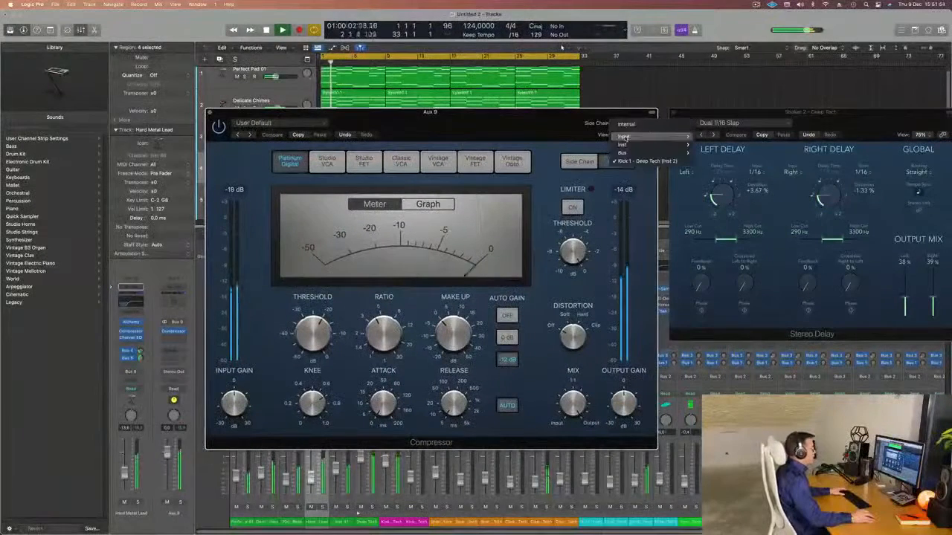
click(627, 113)
drag(626, 113, 636, 112)
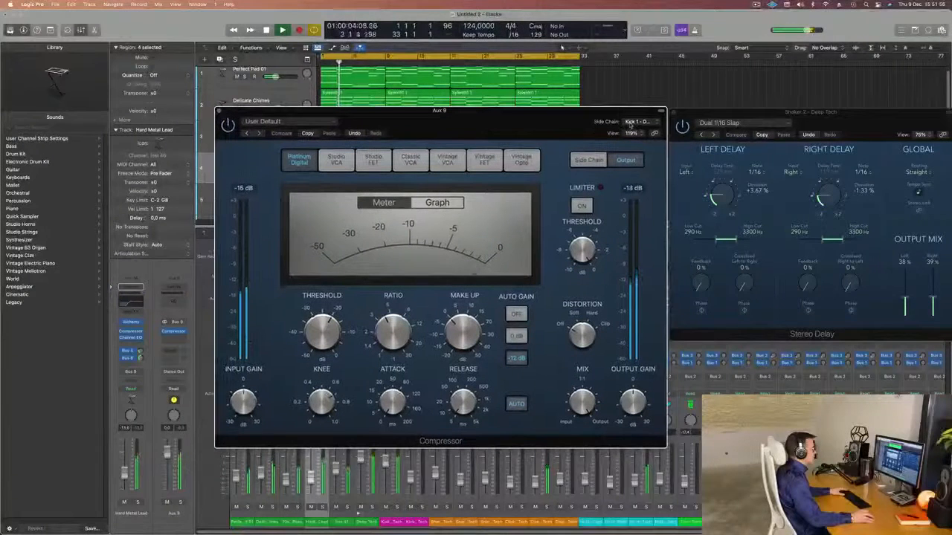
click(641, 122)
click(645, 87)
drag(504, 134, 566, 125)
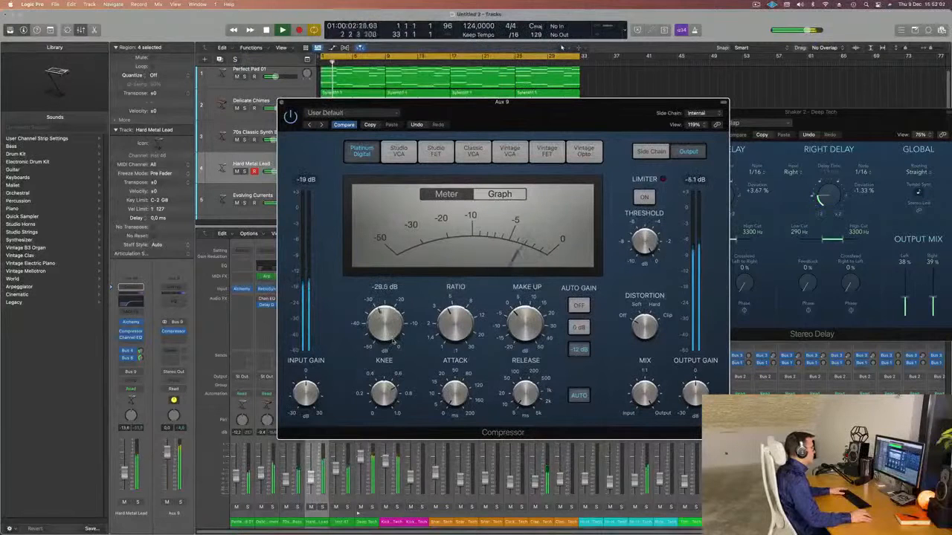
Set the Compressor's attack to 0.0 ms, lower the Aux 9 volume while replaying the loop, and close the plug-in window
key(space)
key(space)
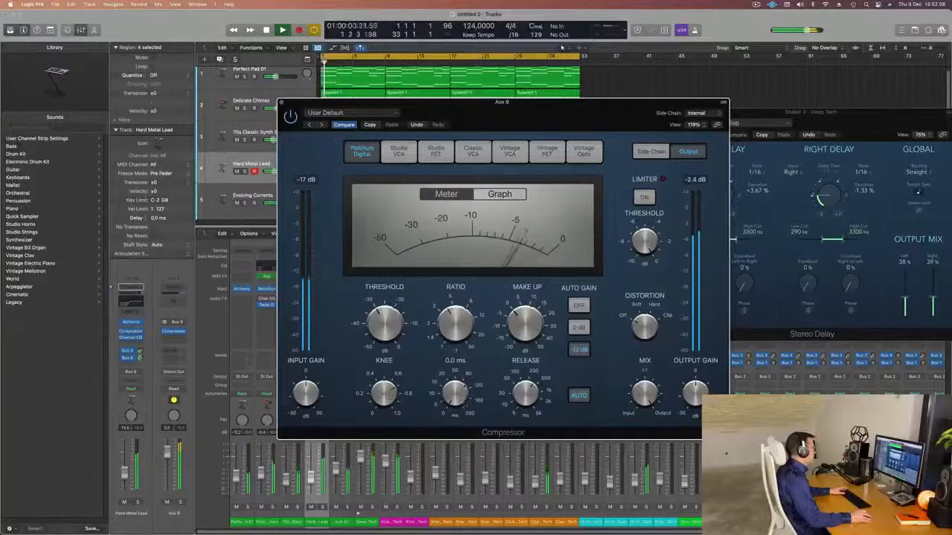
key(space)
key(space)
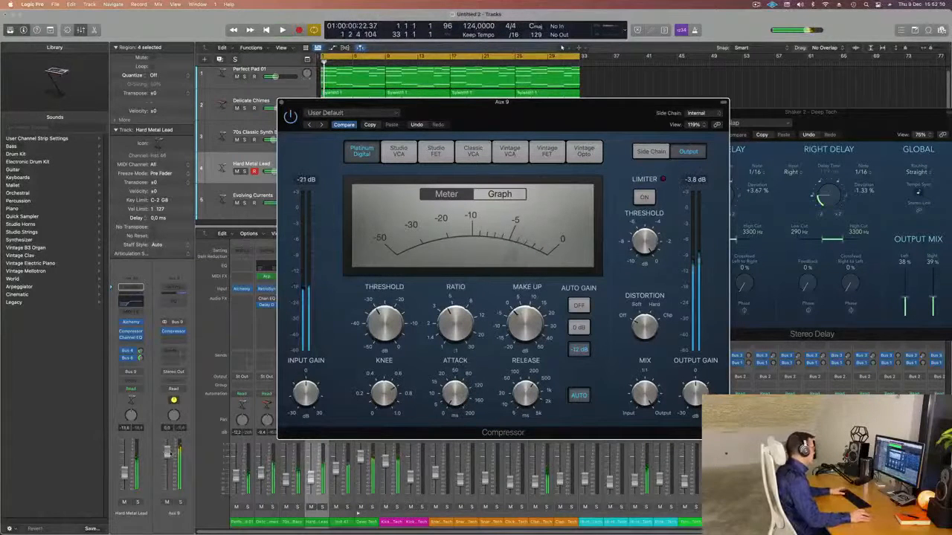
key(space)
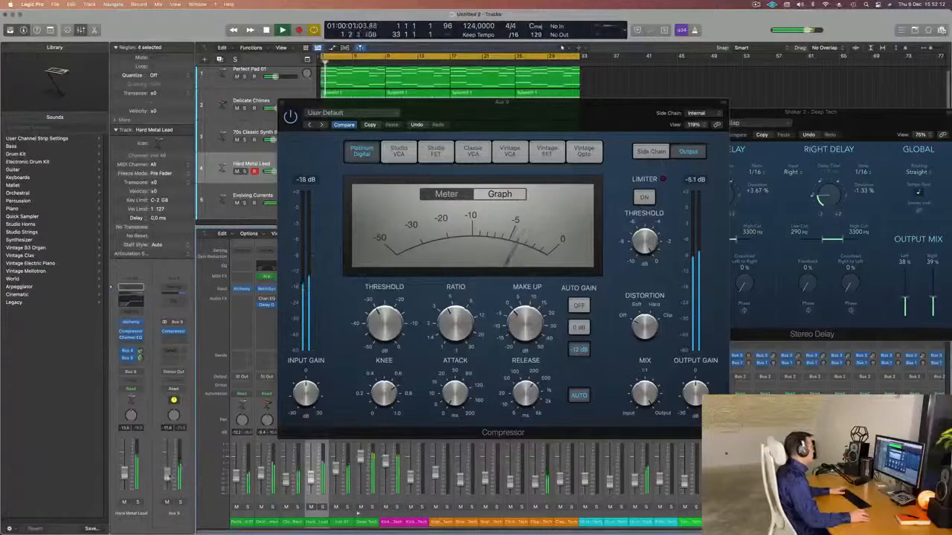
click(286, 103)
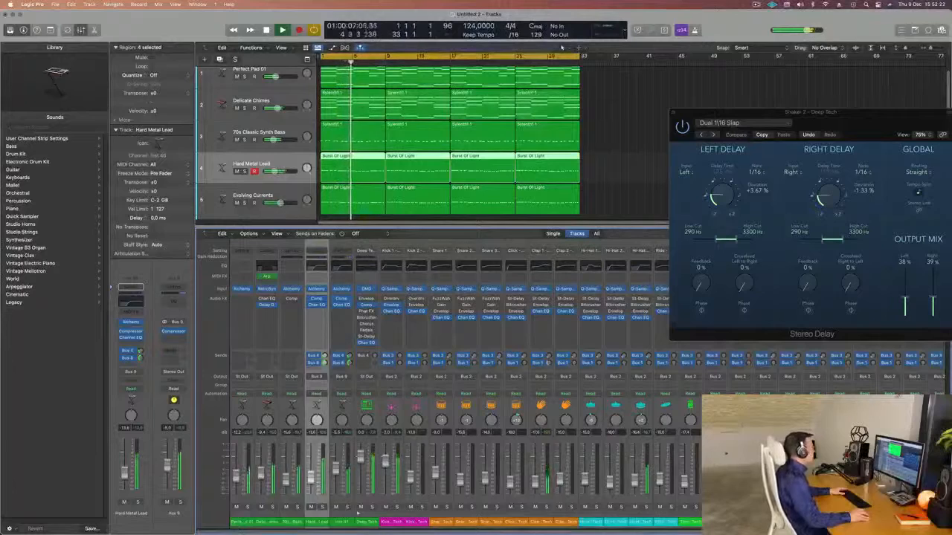
Close the Stereo Delay plug-in window and hide the mixer
drag(843, 119, 492, 148)
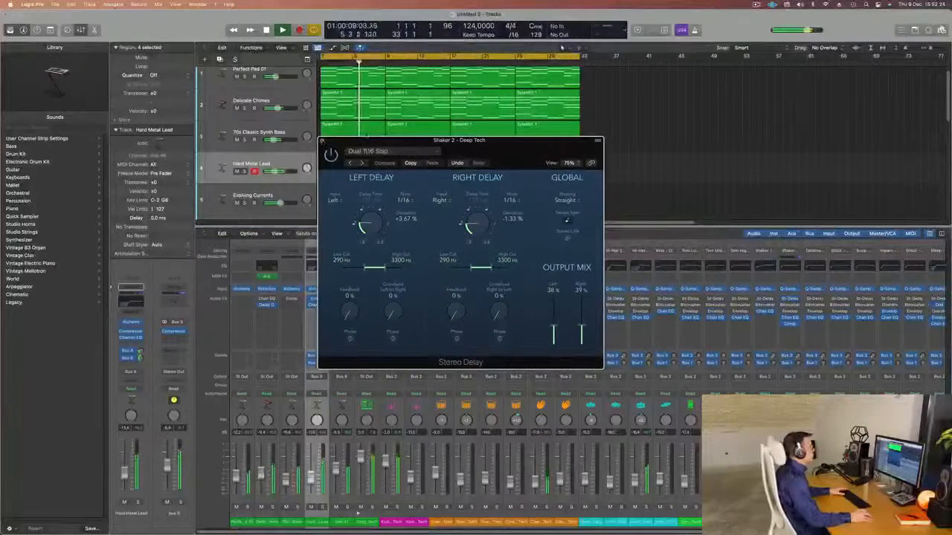
click(322, 142)
click(756, 4)
click(701, 94)
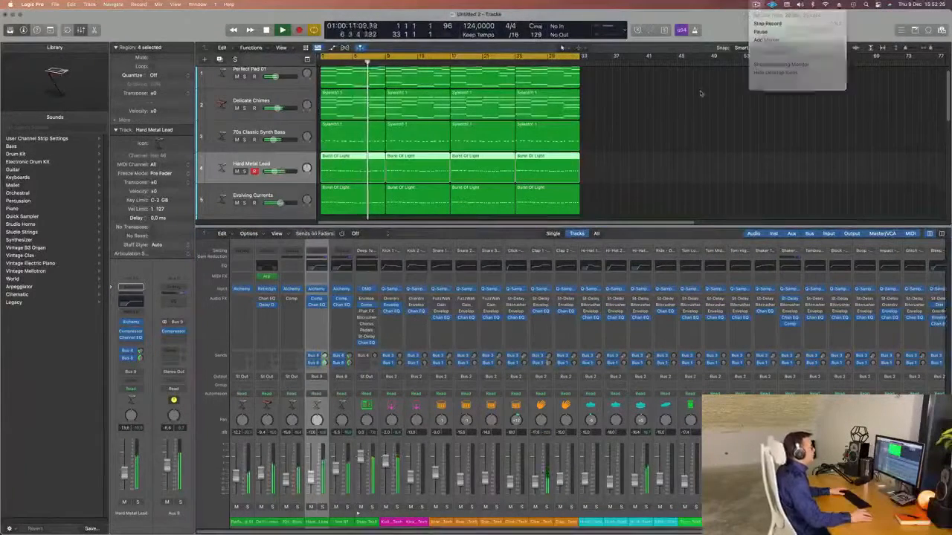
scroll(654, 126, up, 1)
key(x)
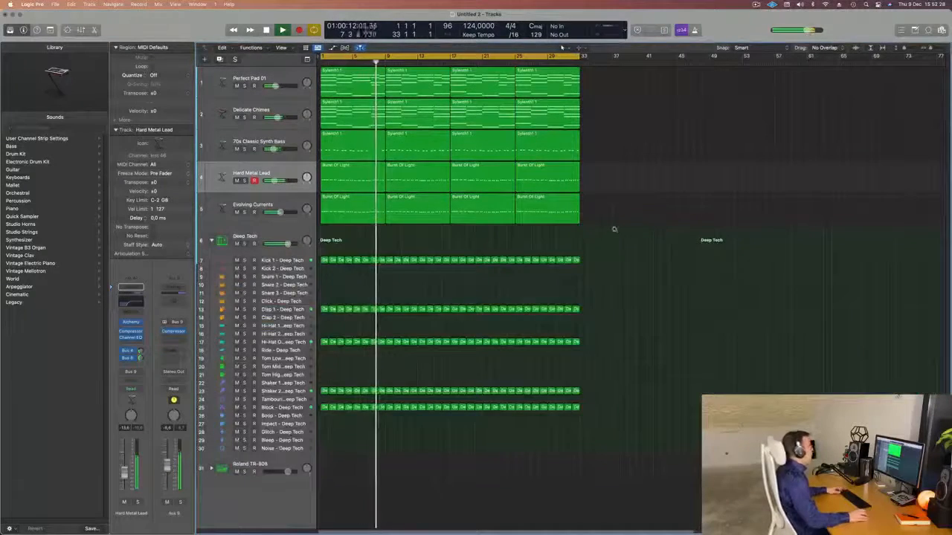
Raise the 70s Classic Synth Bass track volume to about -11.6 dB and replay from the start
scroll(618, 242, down, 4)
scroll(628, 275, right, 4)
scroll(638, 276, left, 2)
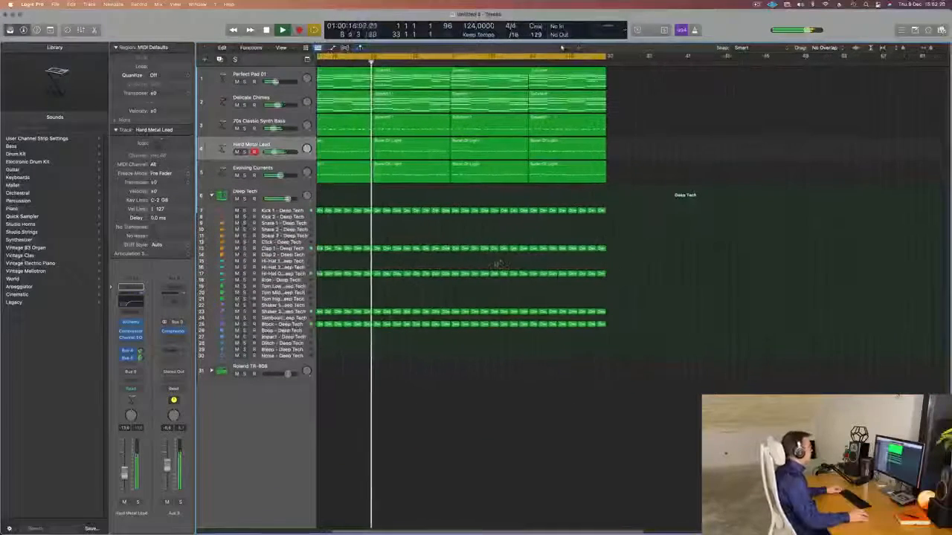
scroll(499, 264, left, 2)
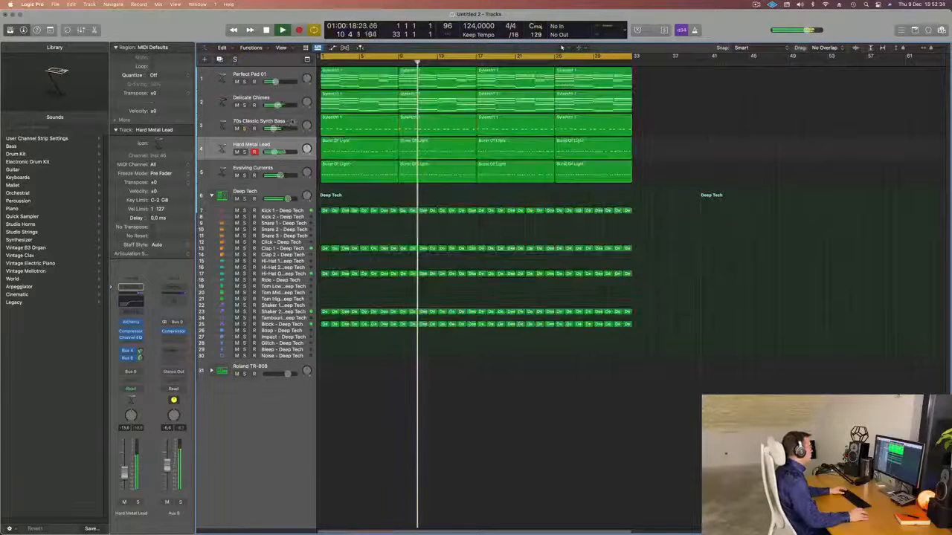
key(Up)
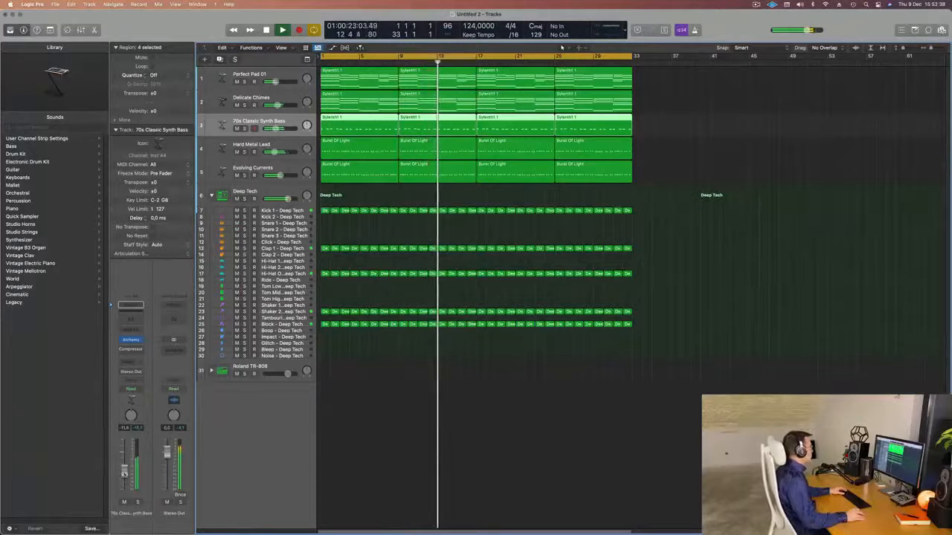
key(Return)
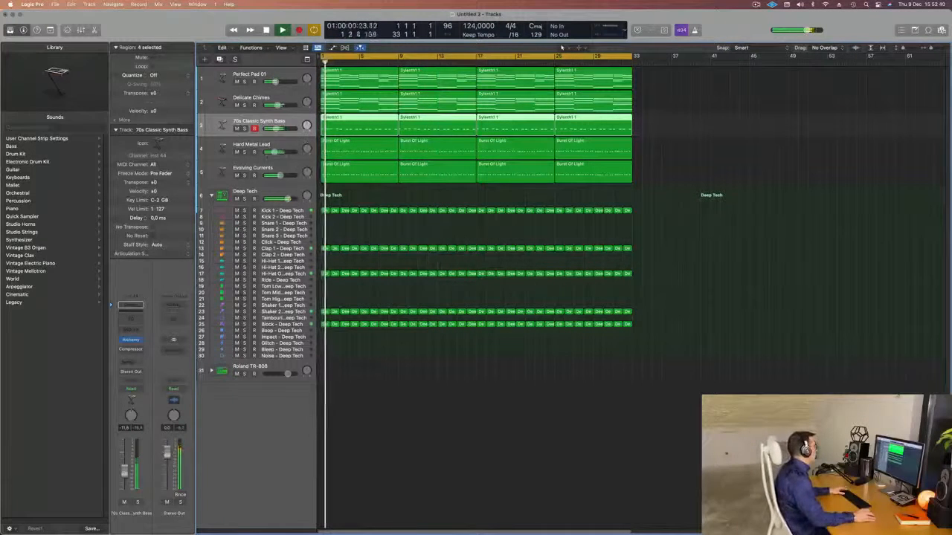
Create a track for the Aux 9 channel and enlarge it by turning on Track Zoom
key(Down)
key(Down)
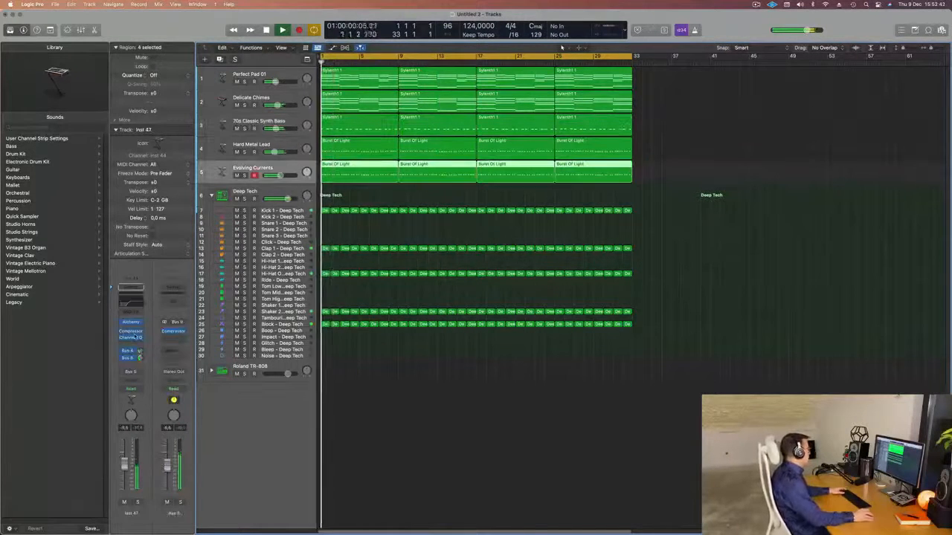
right_click(172, 513)
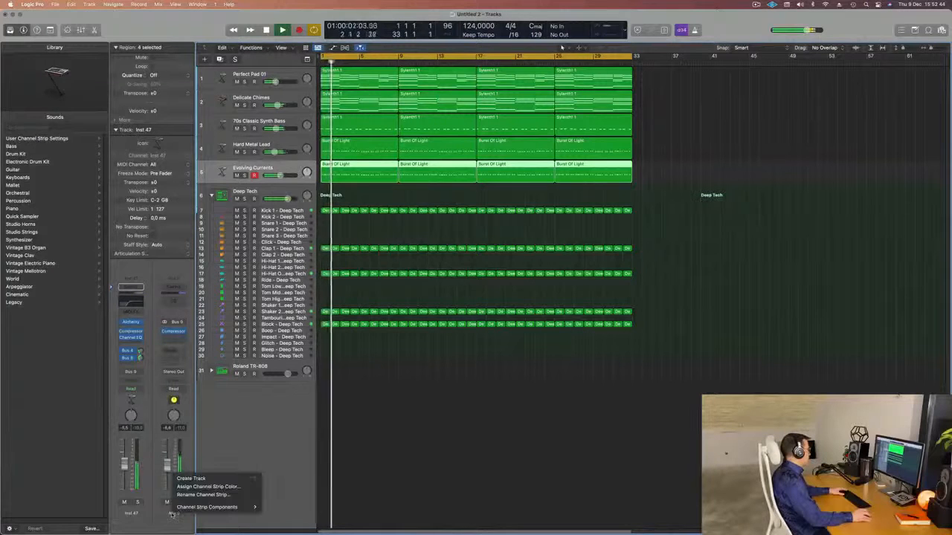
click(190, 478)
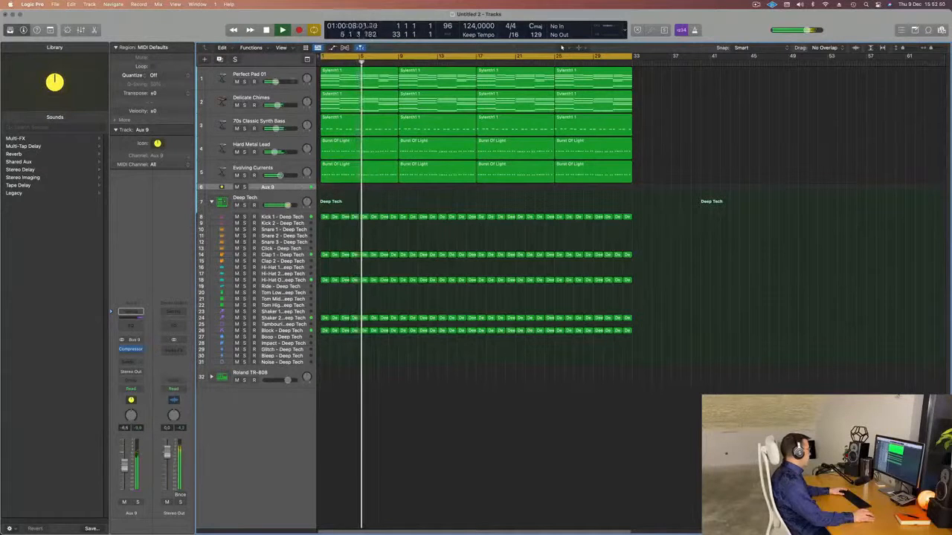
key(ctrl+alt+super+t)
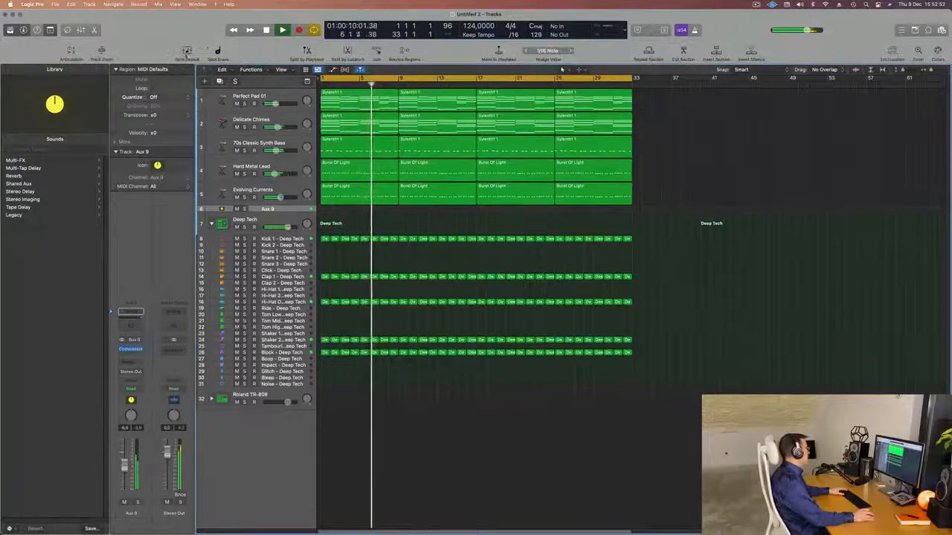
click(102, 52)
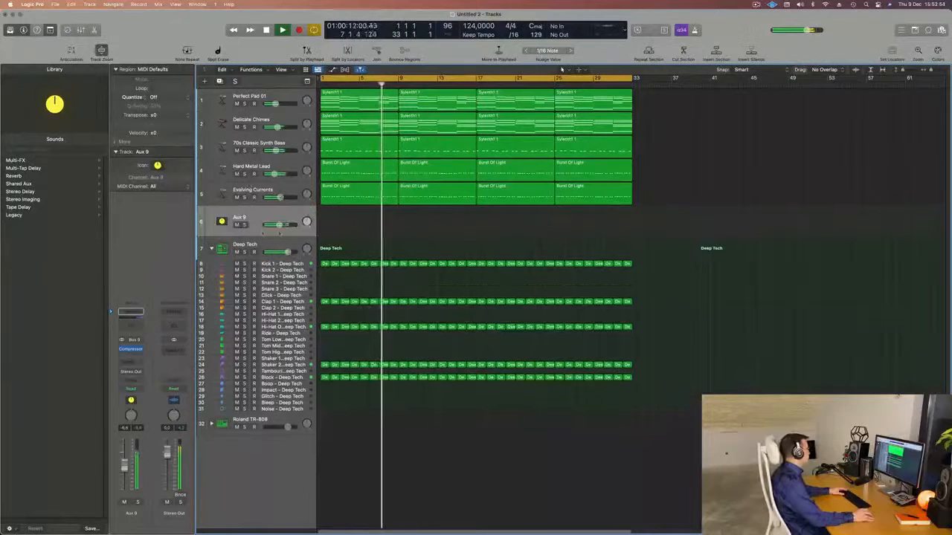
Lower the Aux 9 track volume to -10.4 dB, compare it muted and unmuted, and replay from the start
mouse_move(280, 225)
mouse_down()
mouse_move(264, 225)
mouse_move(277, 225)
mouse_up()
key(m)
key(m)
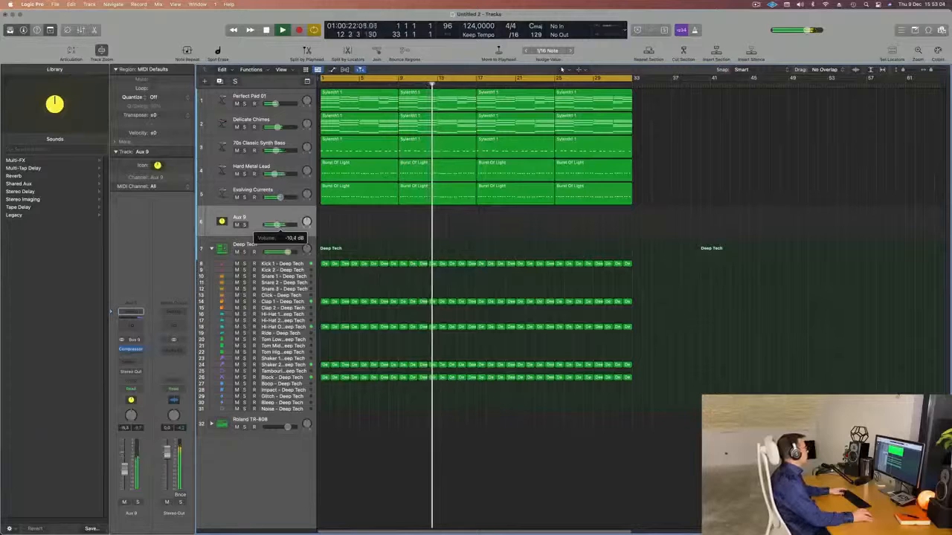
key(Return)
Mute the Delicate Chimes track and fit more of the arrangement horizontally while the loop plays
click(238, 127)
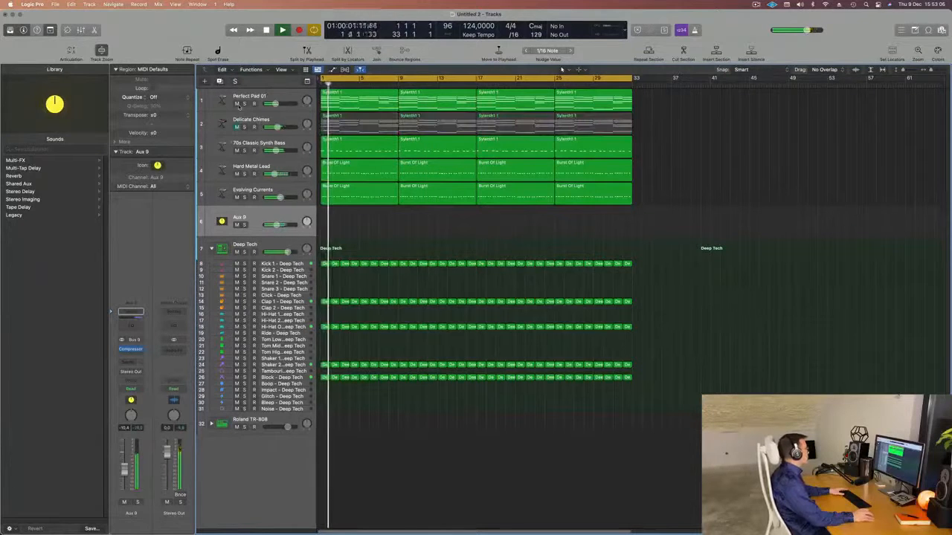
scroll(397, 240, down, 2)
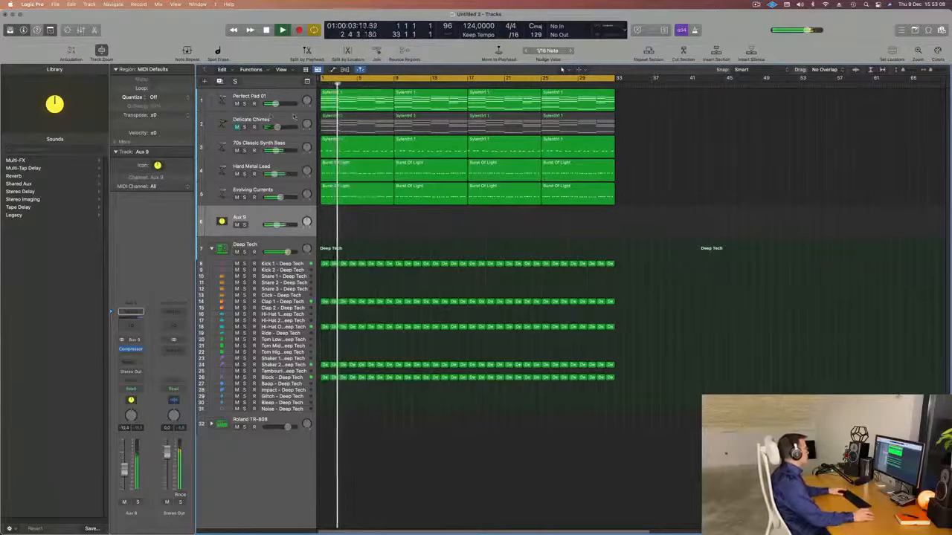
key(super+Left)
key(super+Left)
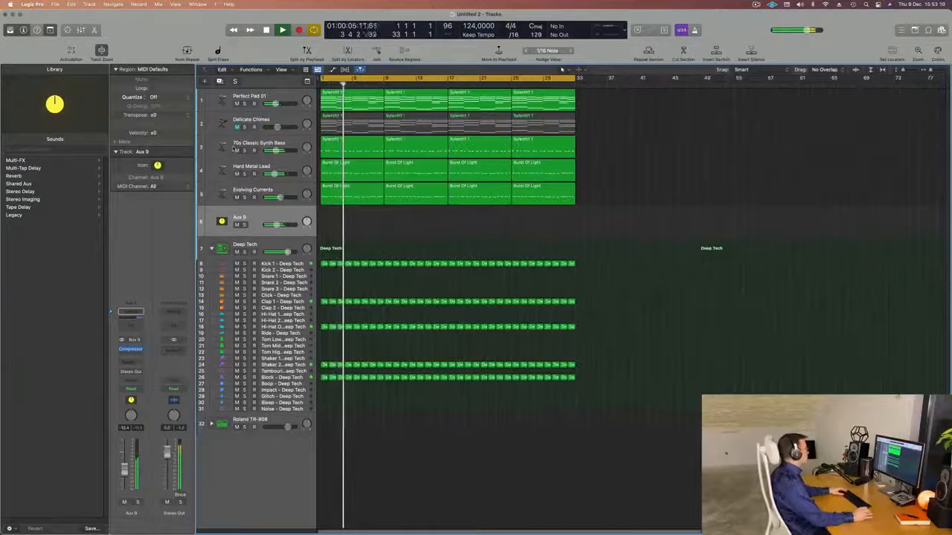
Open the Alchemy instrument on the Perfect Pad 01 track and move its window clear of the track headers
click(281, 97)
key(super+Up)
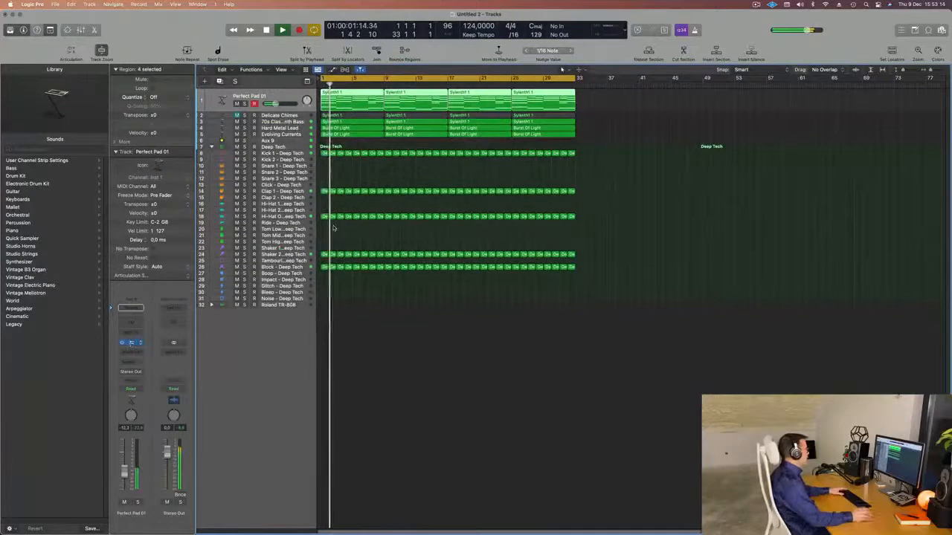
click(132, 343)
drag(574, 88, 522, 143)
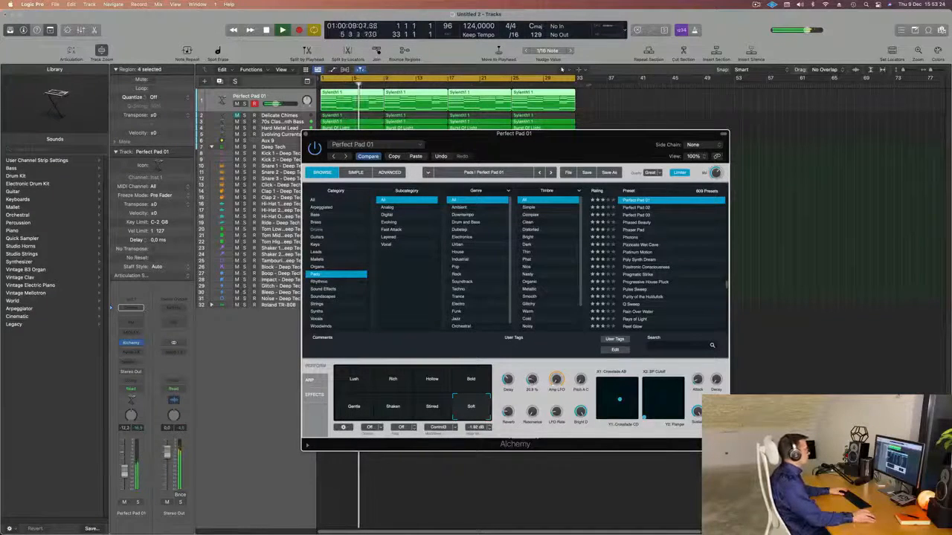
drag(566, 137, 673, 147)
key(super+k)
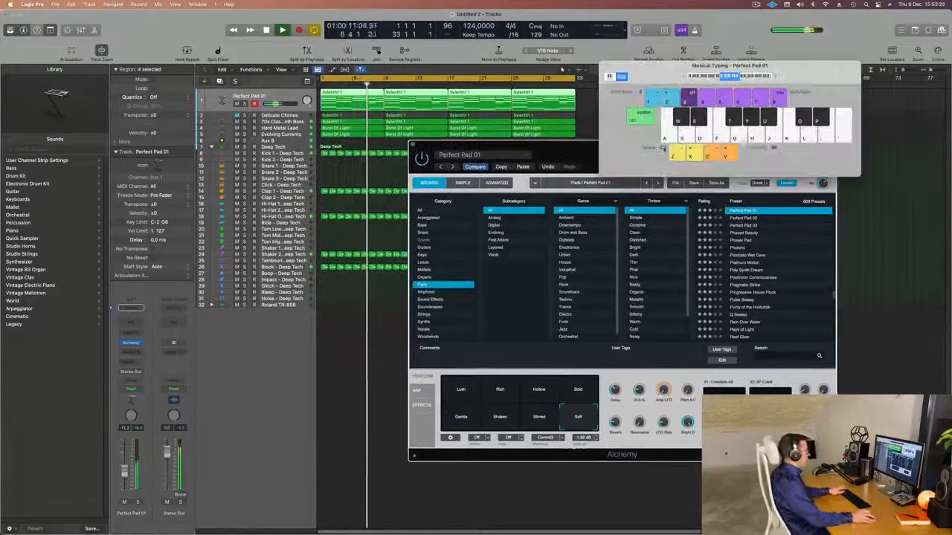
key(k)
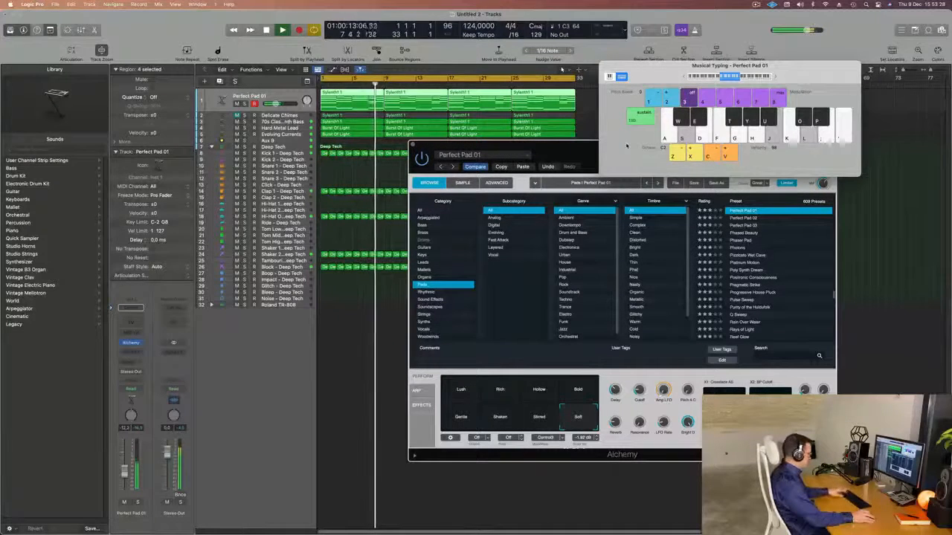
key(super+k)
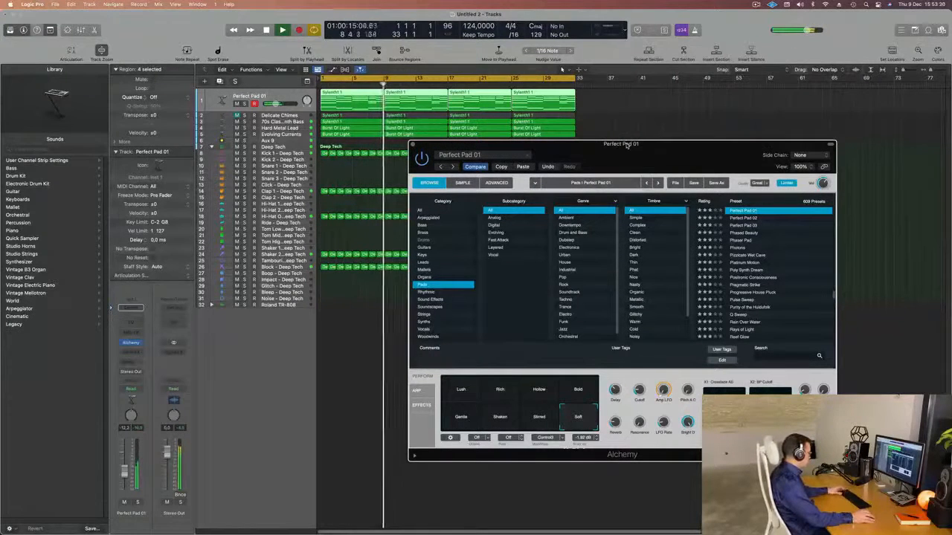
Show the mixer, move the Alchemy window aside, and copy a Compressor onto the Perfect Pad 01 channel's empty effect slot
key(x)
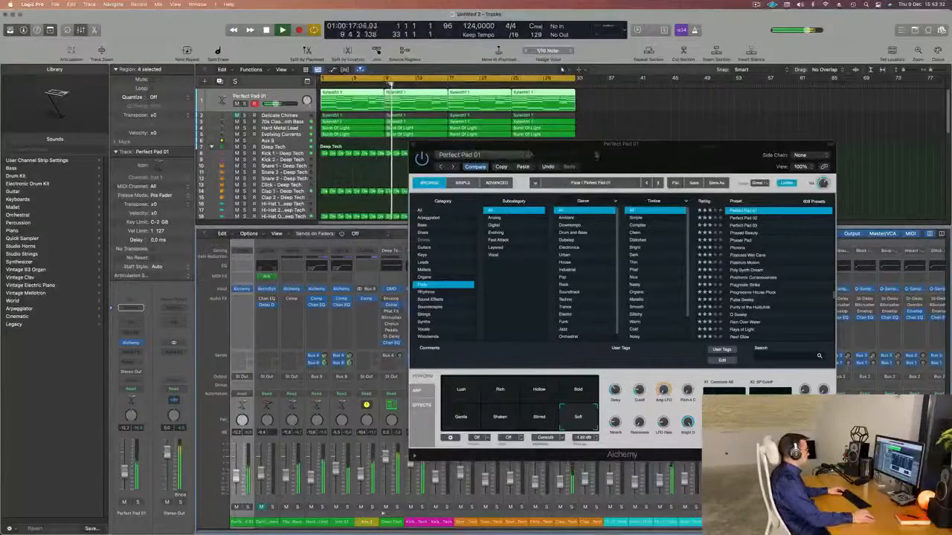
drag(565, 145, 810, 143)
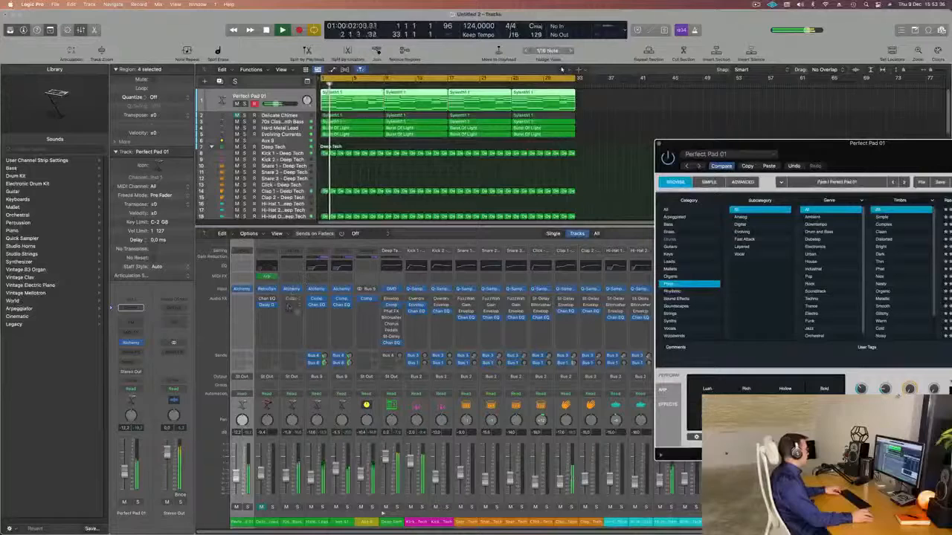
drag(253, 305, 241, 304)
key(space)
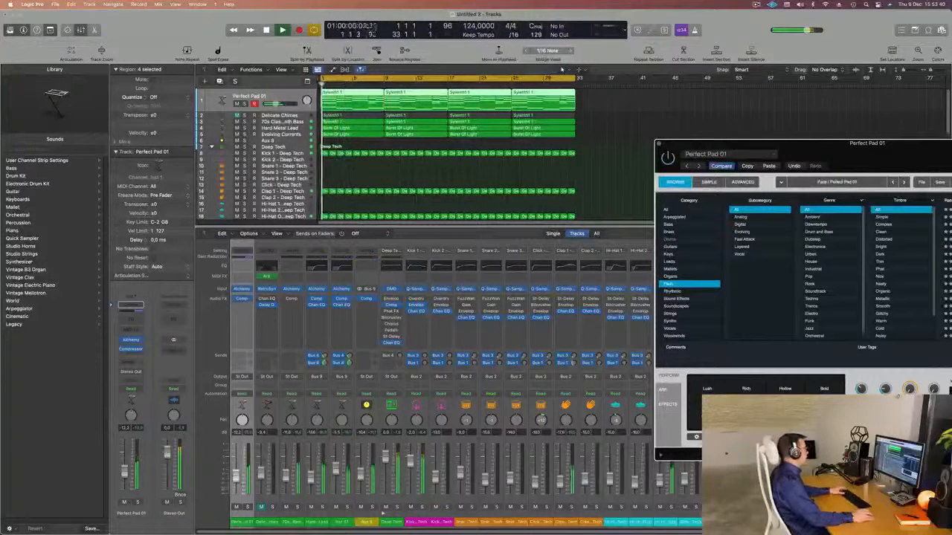
Check the Compressor's gain reduction on Perfect Pad 01, close its window, and briefly solo the track to compare
click(131, 340)
click(130, 349)
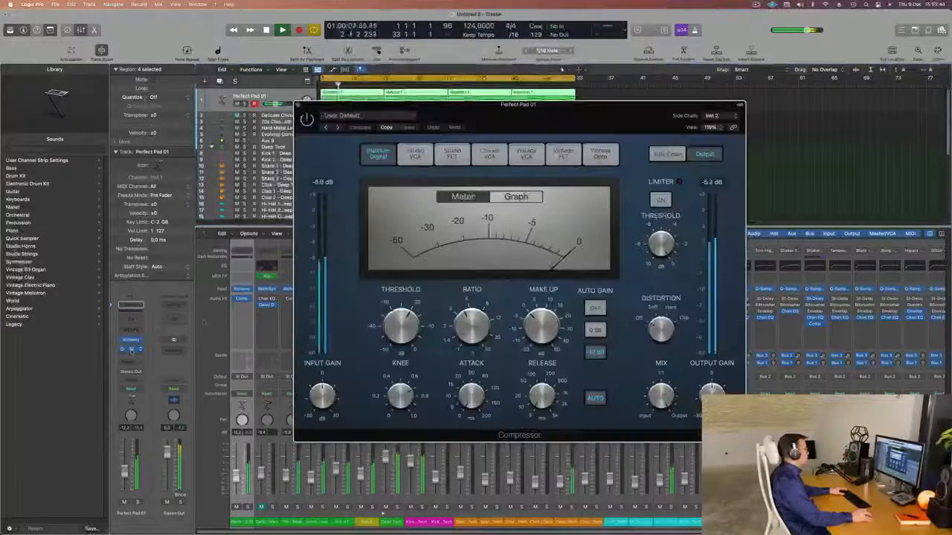
drag(570, 102, 695, 117)
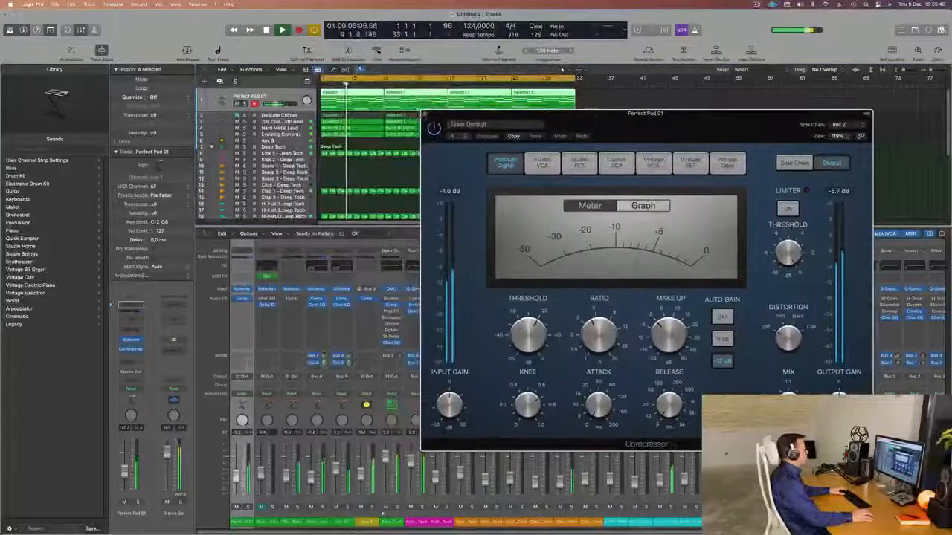
key(super+w)
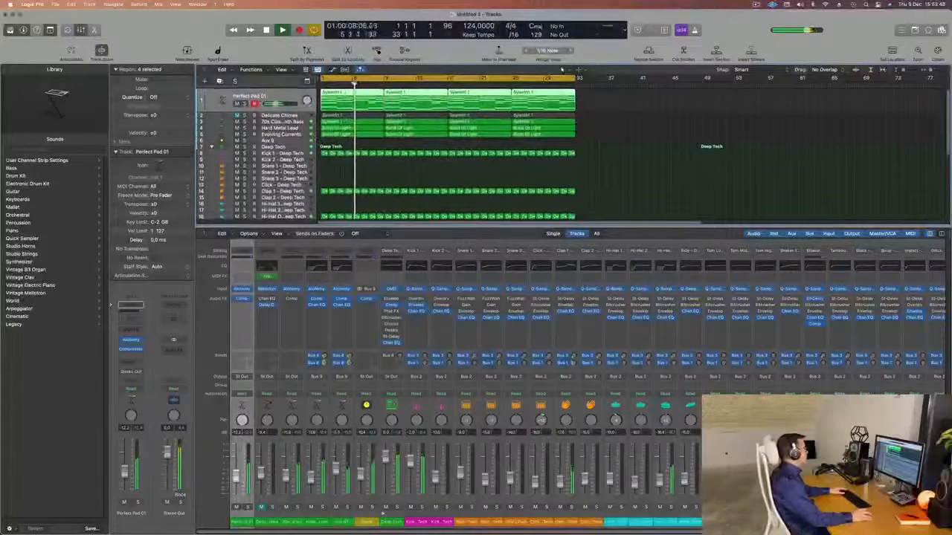
key(s)
key(s)
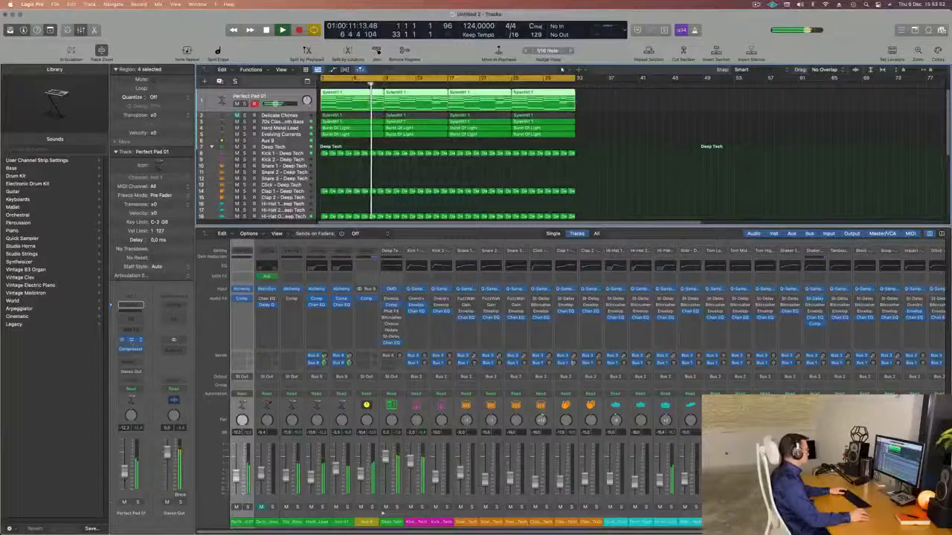
Add a Channel EQ to Perfect Pad 01 with a 12 dB/Oct low cut at 145 Hz, and close its window
key(v)
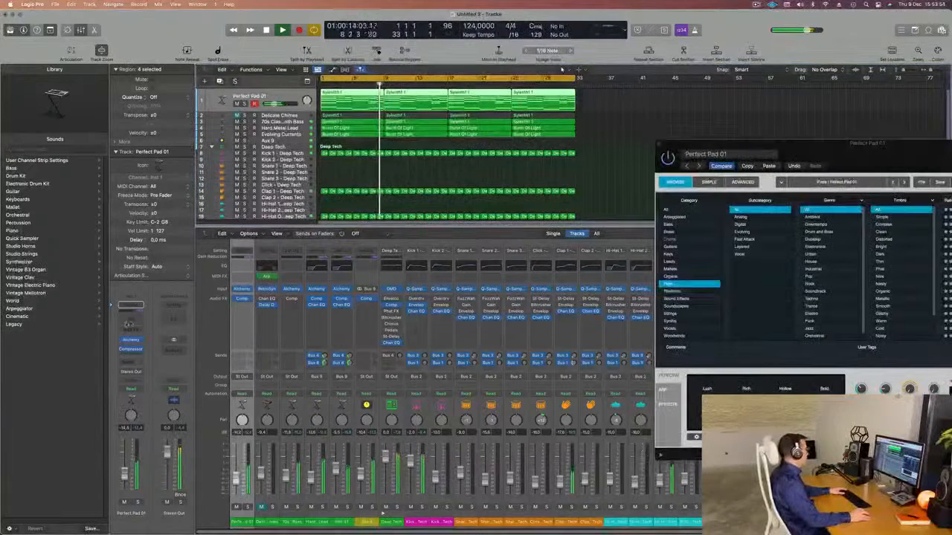
click(129, 323)
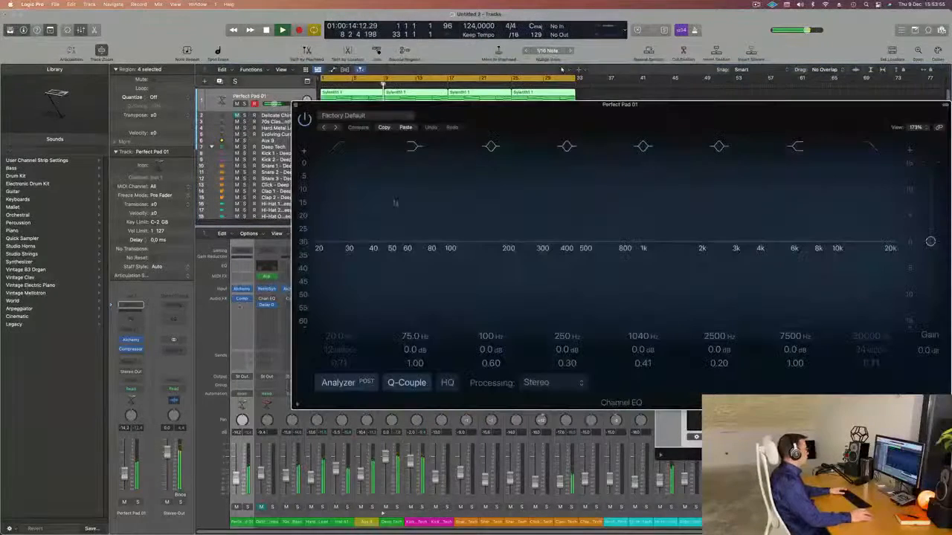
click(348, 209)
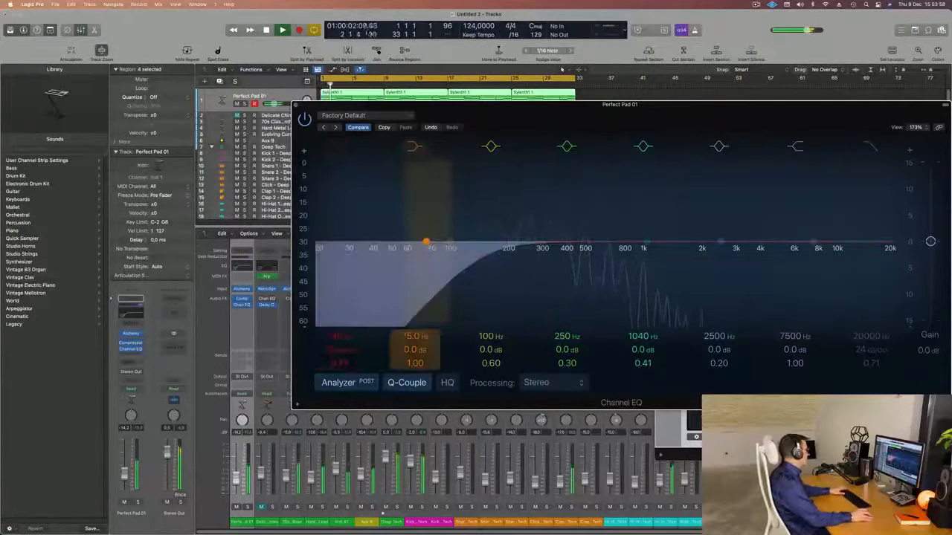
click(133, 299)
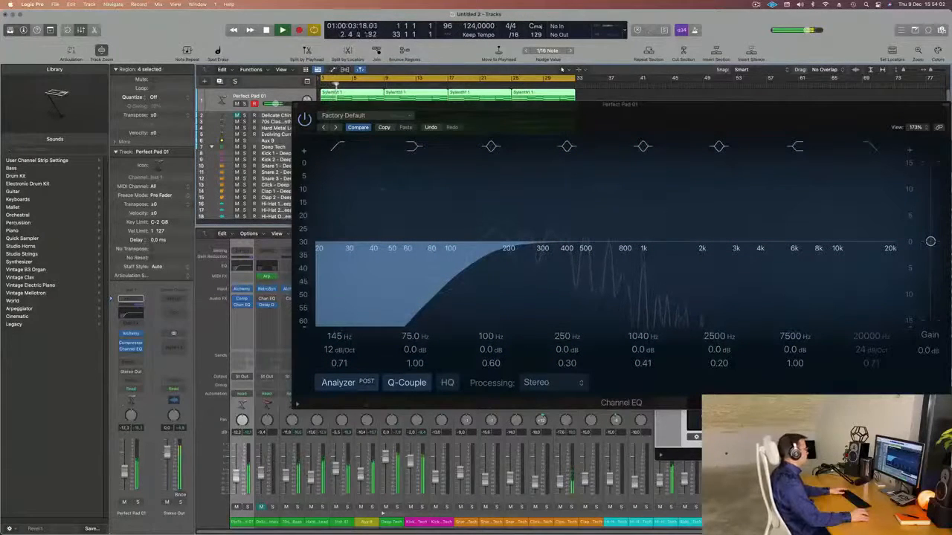
drag(326, 118, 120, 229)
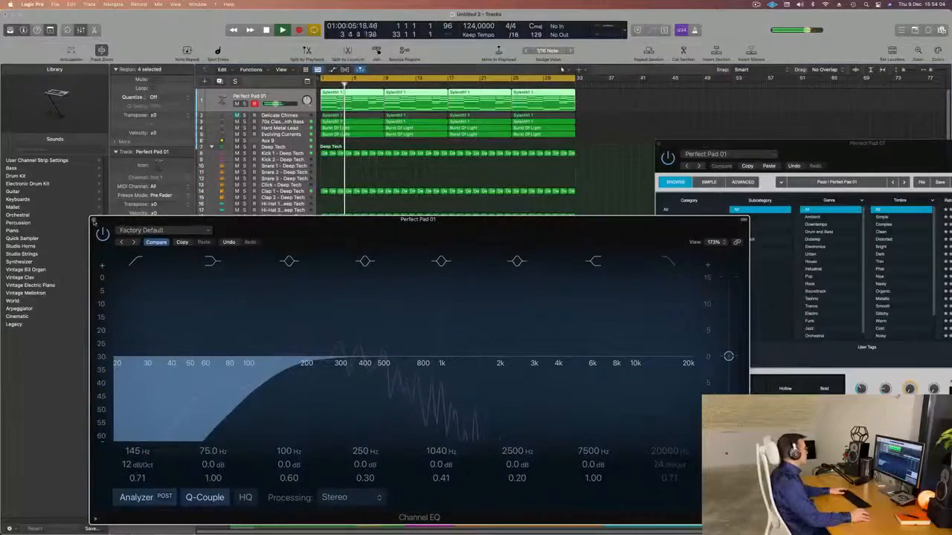
click(94, 221)
Adjust the Cutoff in Perfect Pad 01's Alchemy while replaying the loop, lower the track volume, and close the plug-in window
drag(696, 143, 390, 89)
key(Return)
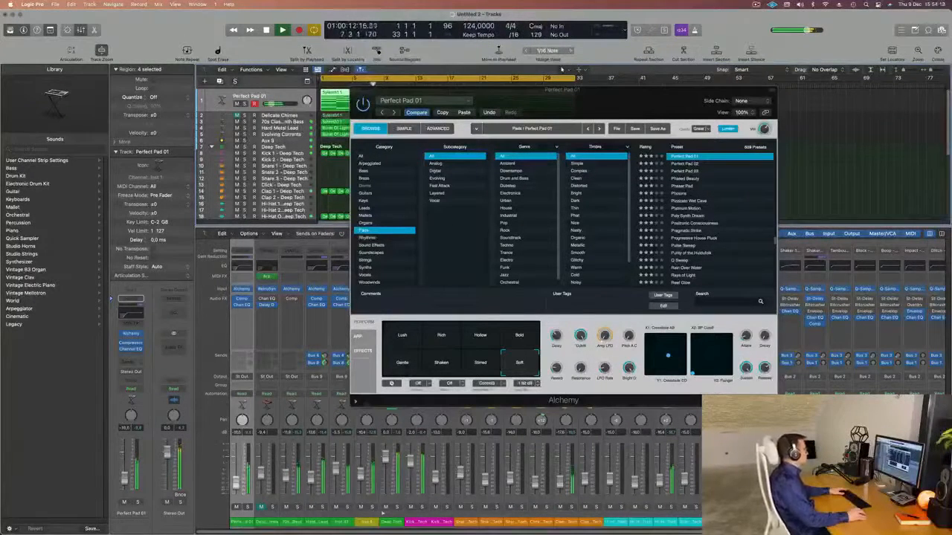
drag(589, 101, 636, 94)
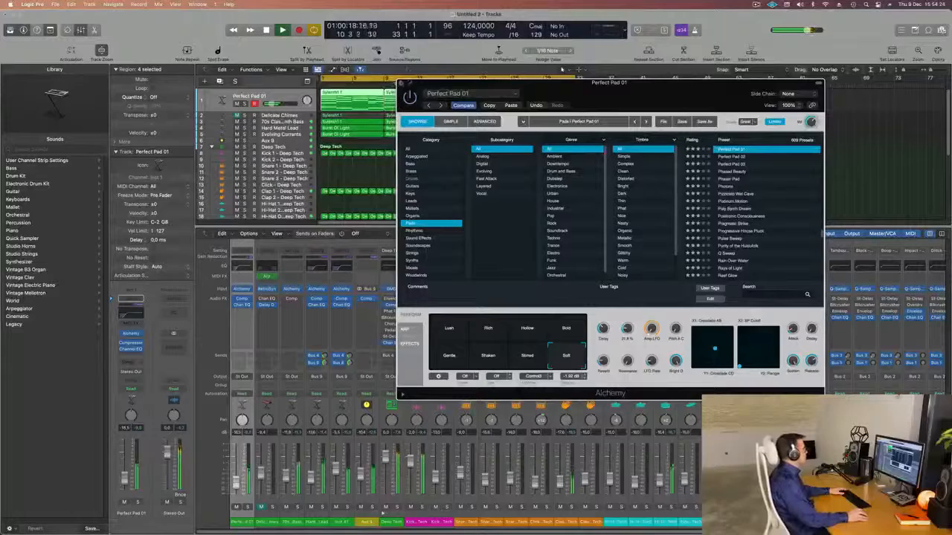
key(super+w)
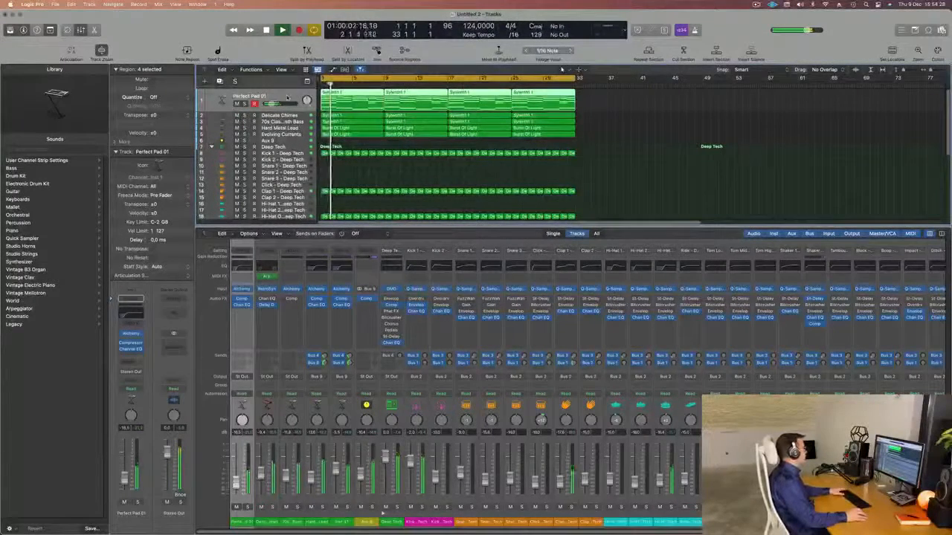
Unmute the Delicate Chimes track and audition it briefly in solo
key(Down)
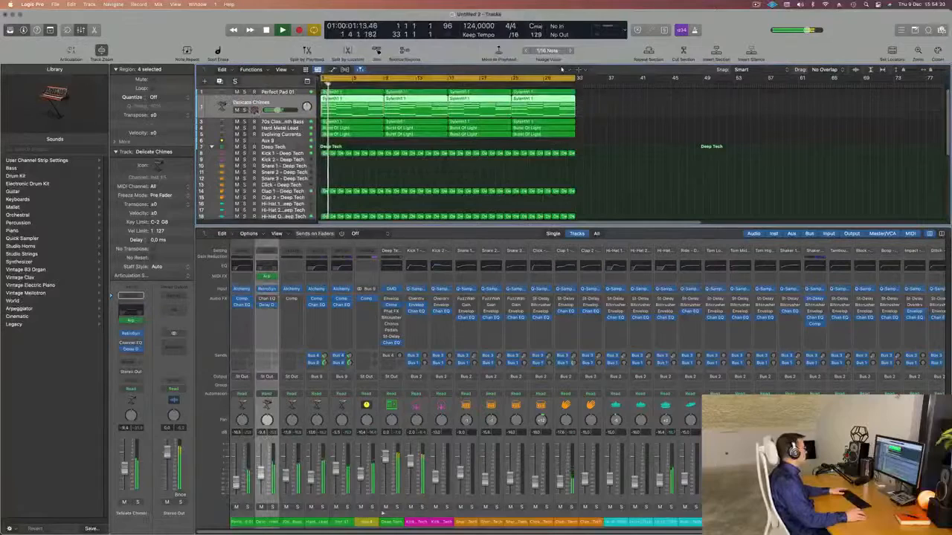
key(s)
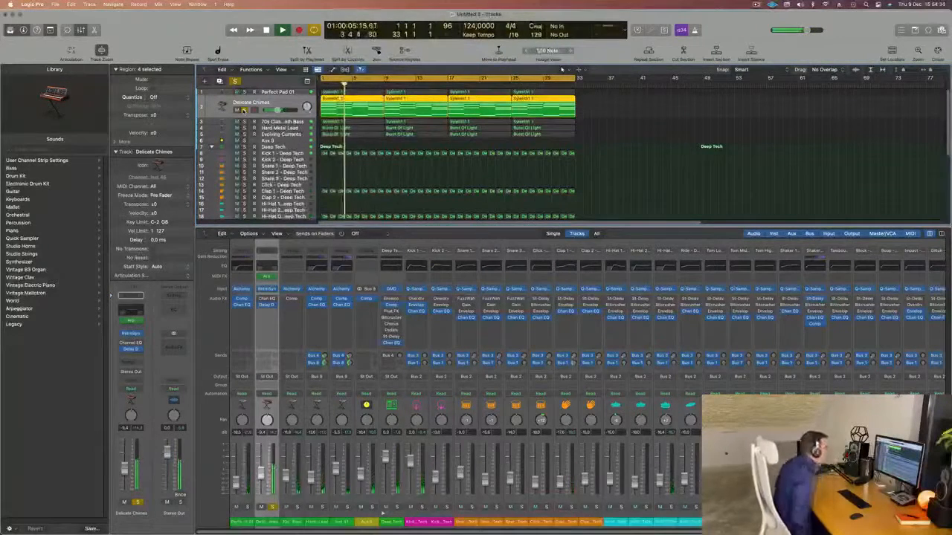
key(s)
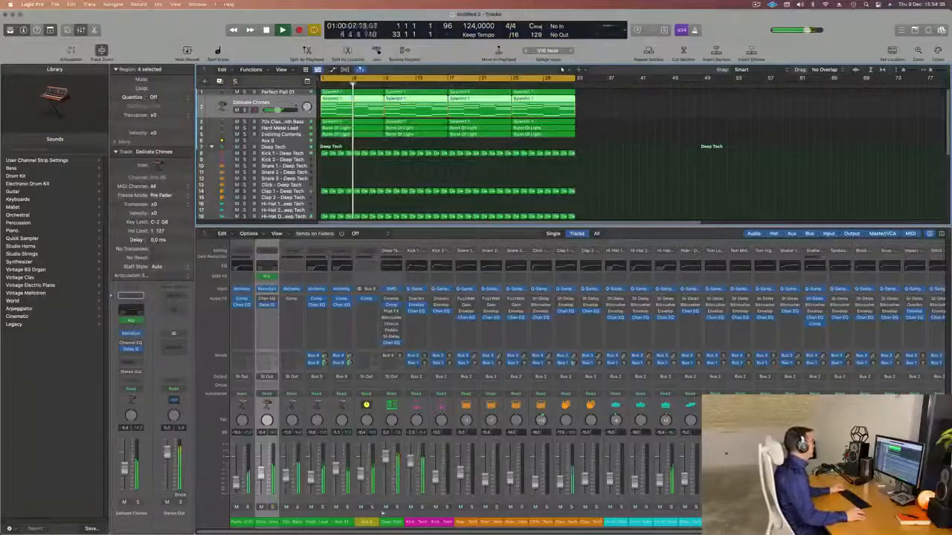
Turn on the bypassed Channel EQ on Delicate Chimes and close its window
click(132, 312)
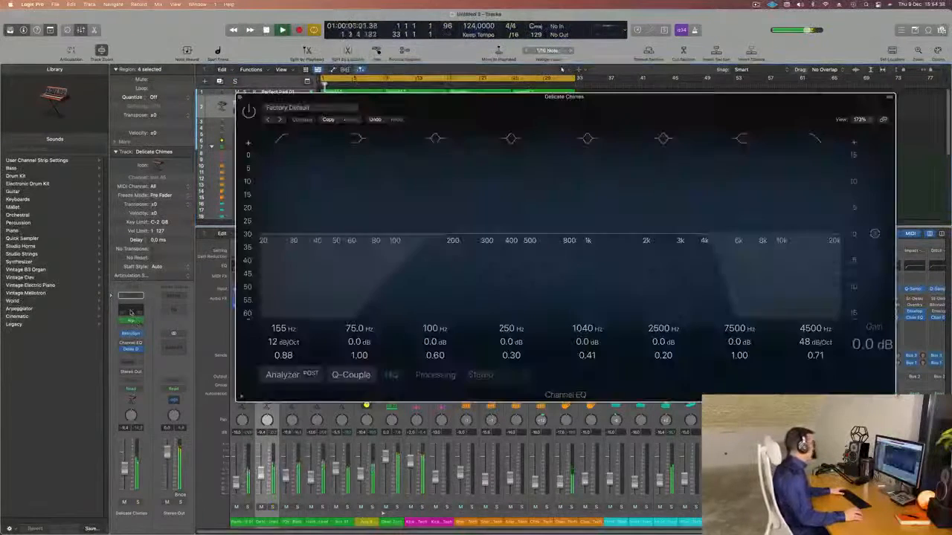
click(249, 111)
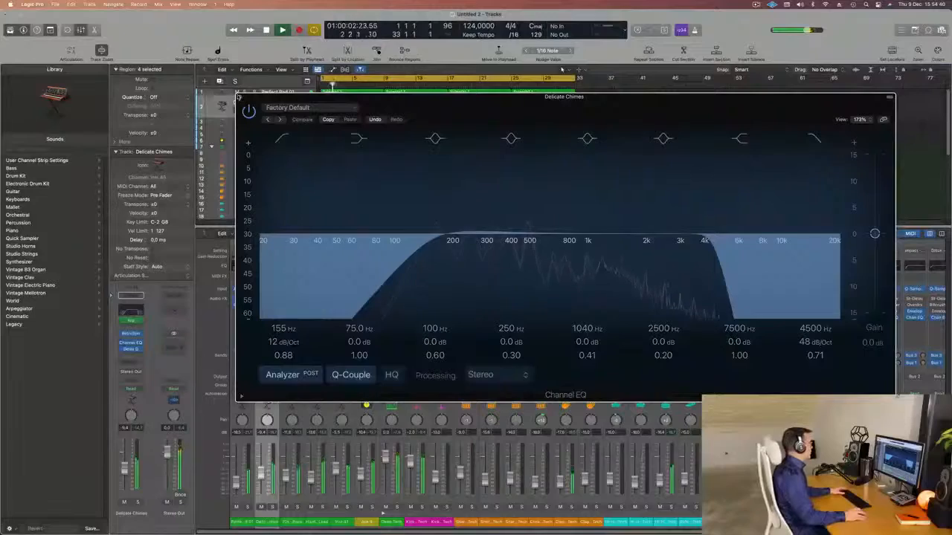
click(240, 97)
Hide the mixer and enlarge the arrangement so all tracks fit the window
key(super+Right)
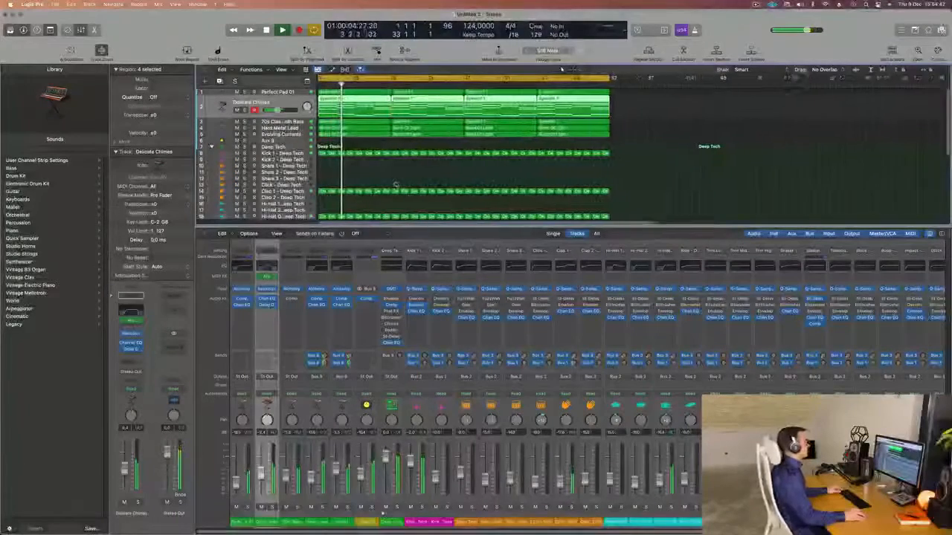
key(super+Left)
key(x)
key(x)
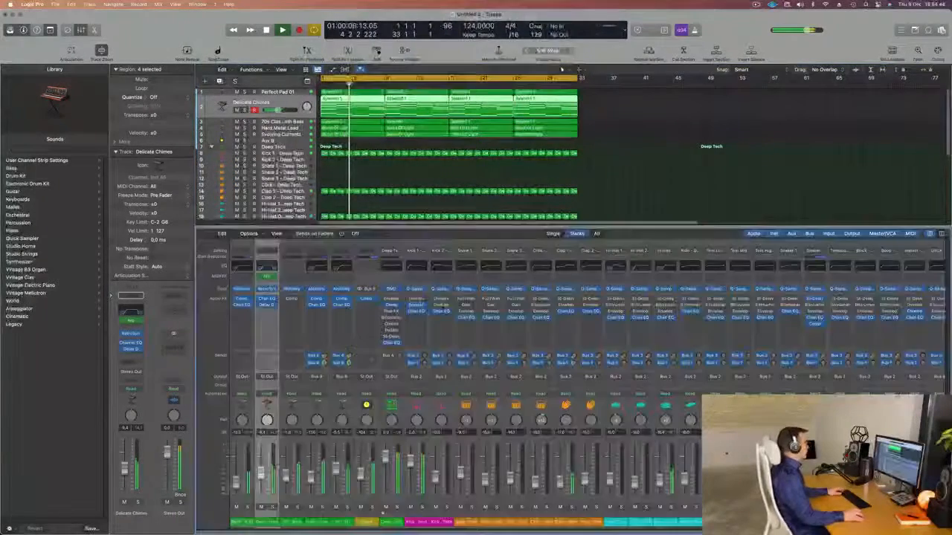
key(x)
key(super+Down)
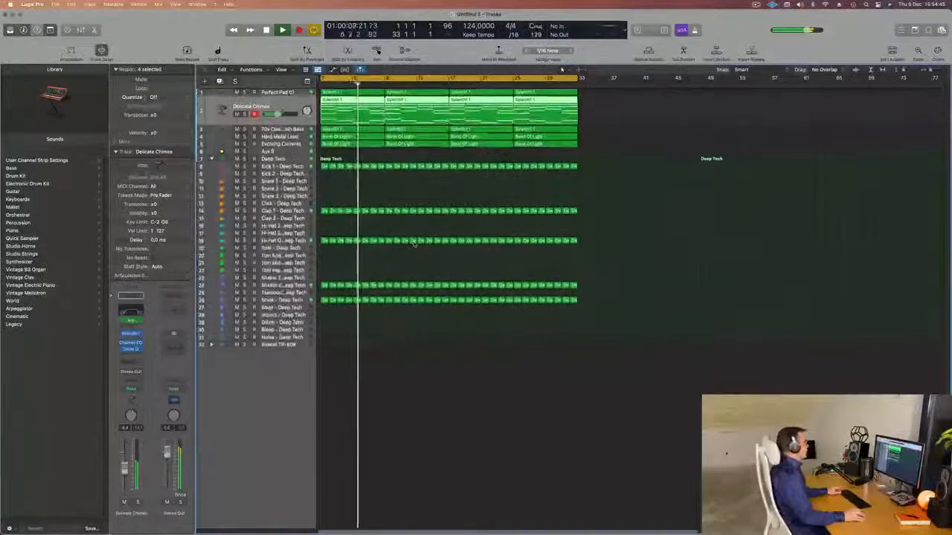
key(super+Right)
Replay from the start, mute the tracks from Perfect Pad 01 to Evolving Currents, and select Kick 1 - Deep Tech
key(Return)
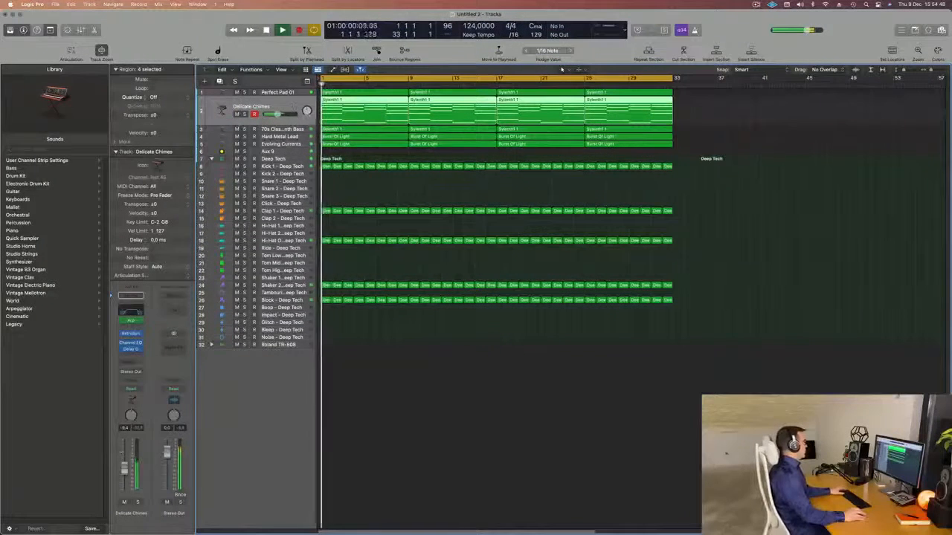
drag(236, 93, 237, 145)
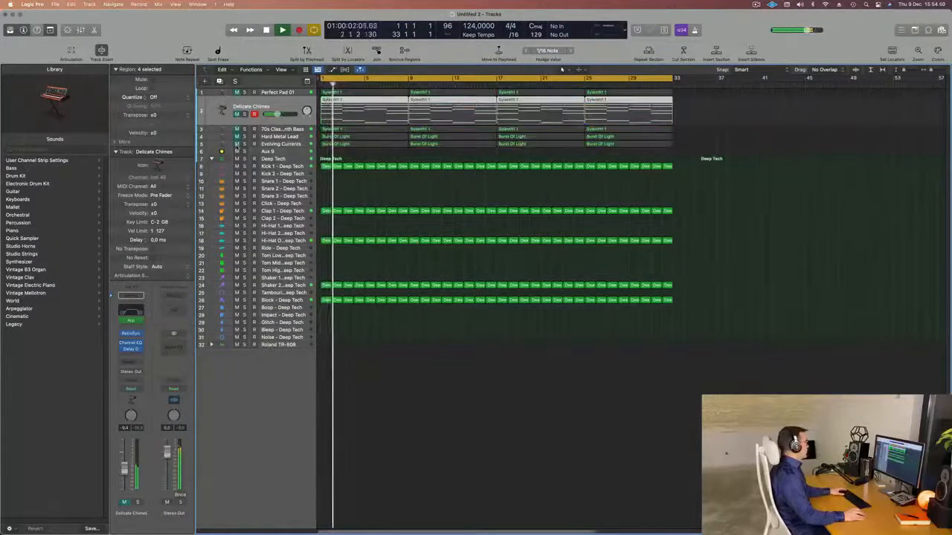
click(266, 166)
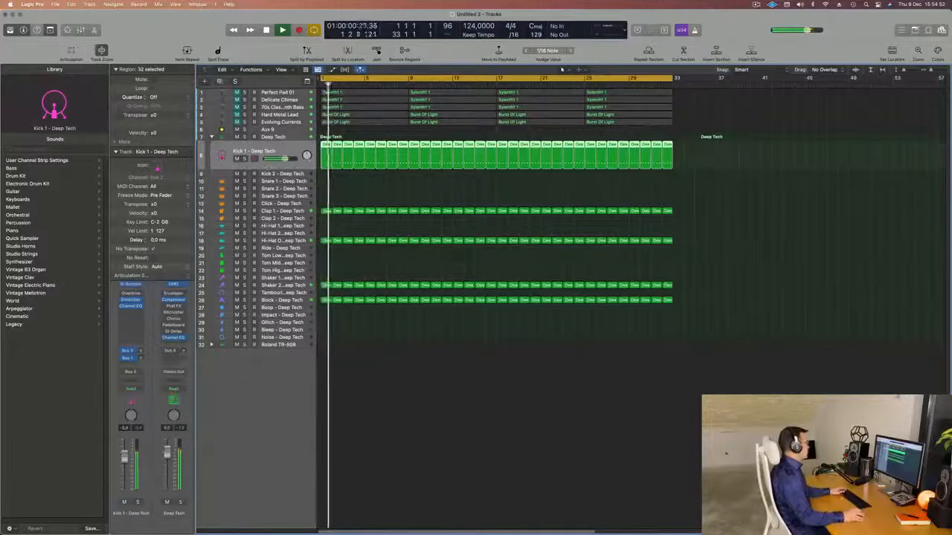
Replay from the start, select Block - Deep Tech and set its level to about -25 dB
key(Return)
click(289, 300)
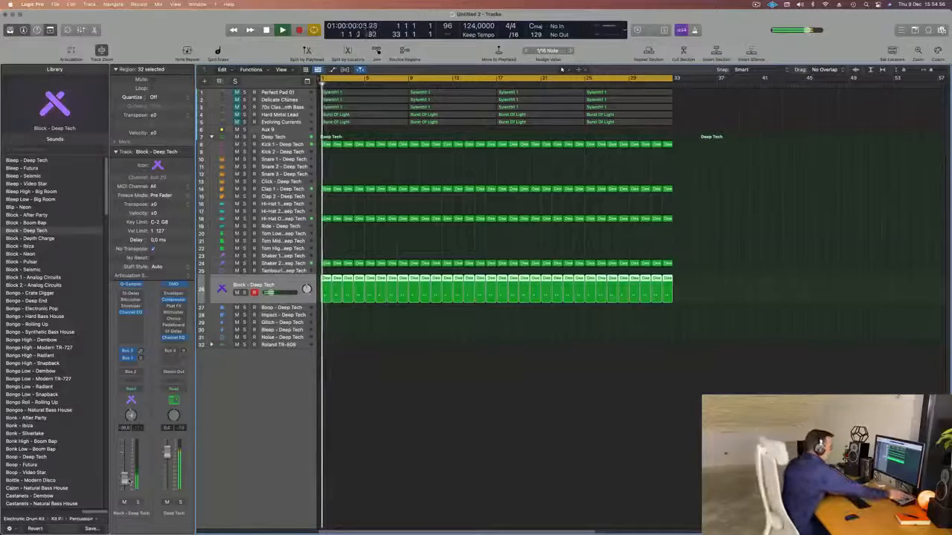
right_click(461, 528)
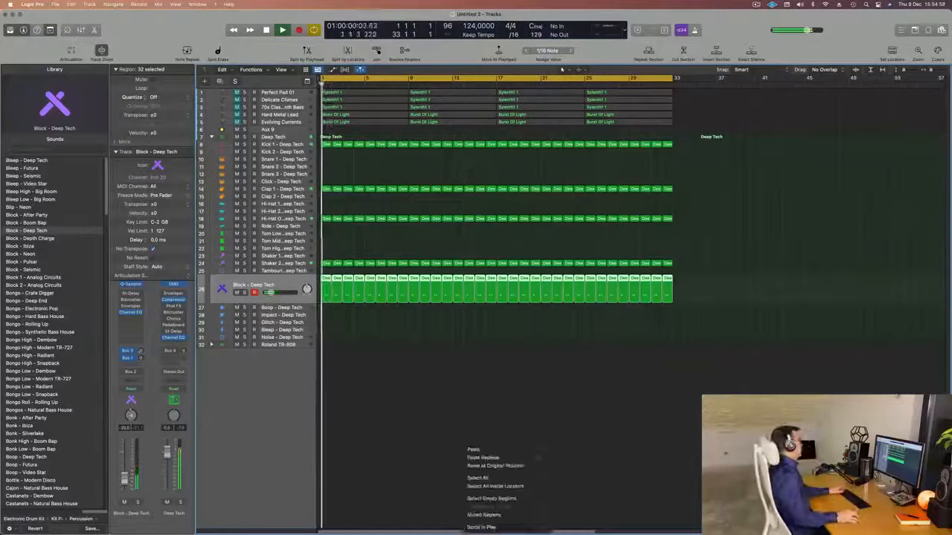
click(473, 405)
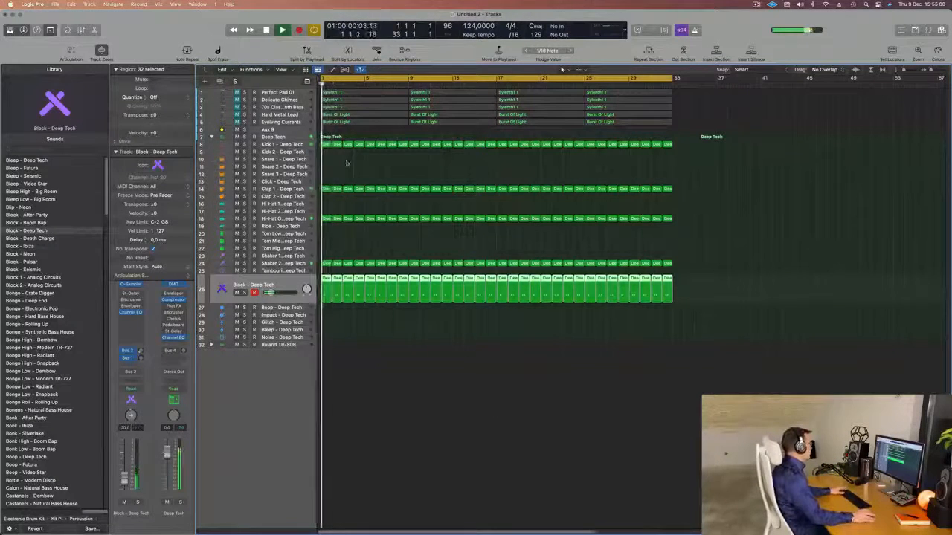
Balance the hats and shaker during playback, setting Shaker 2 to about -32 dB and Hi-Hat Open to about -14 dB
click(297, 219)
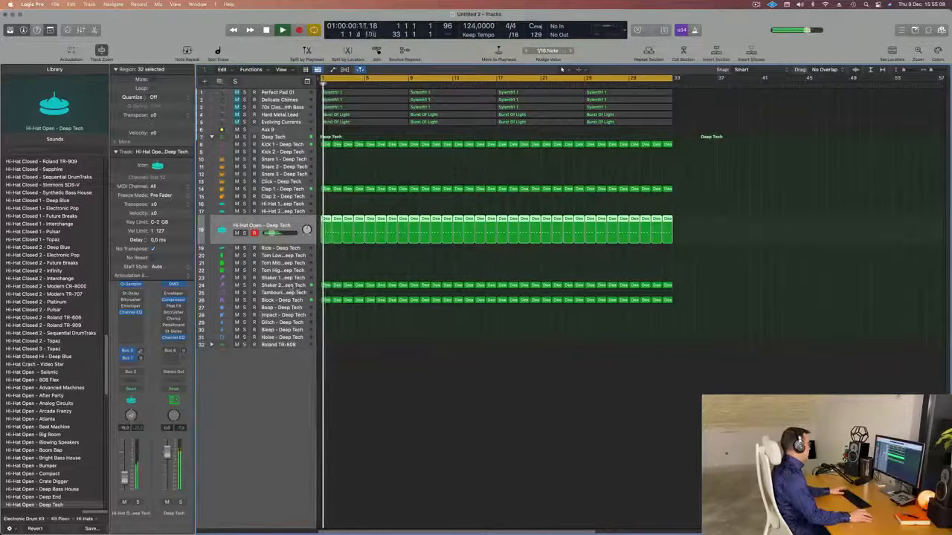
click(298, 287)
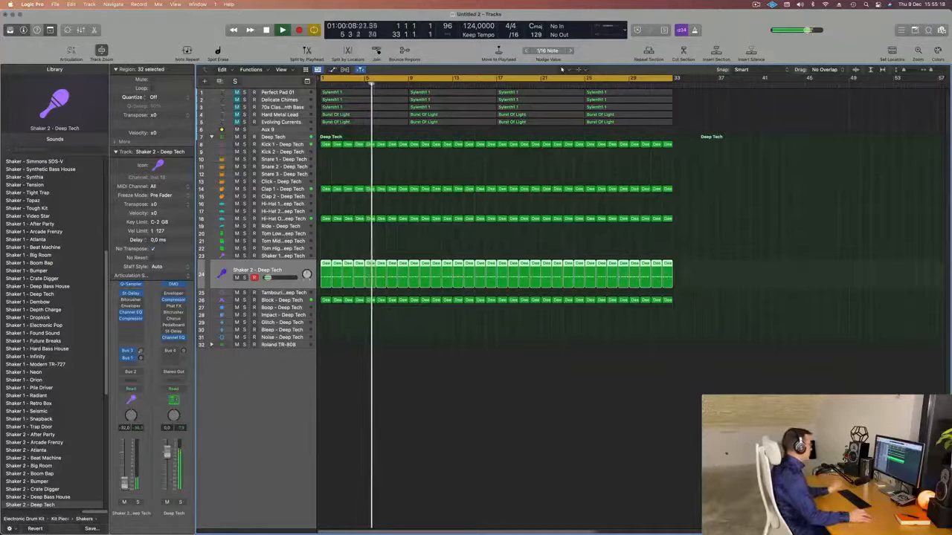
key(space)
key(Return)
key(space)
click(289, 225)
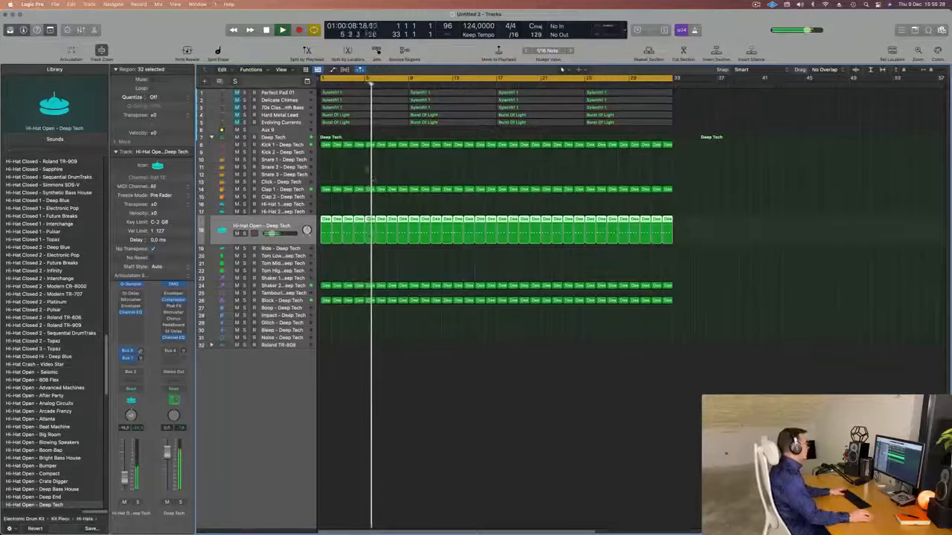
key(Return)
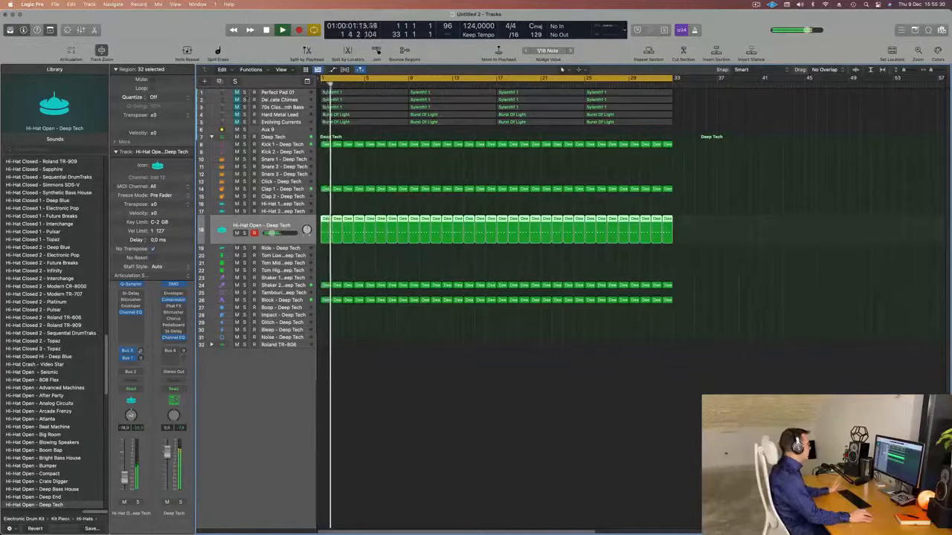
Move the 70s Classic Synth Bass track to the top of the track list and unmute it
drag(292, 106, 284, 90)
key(Return)
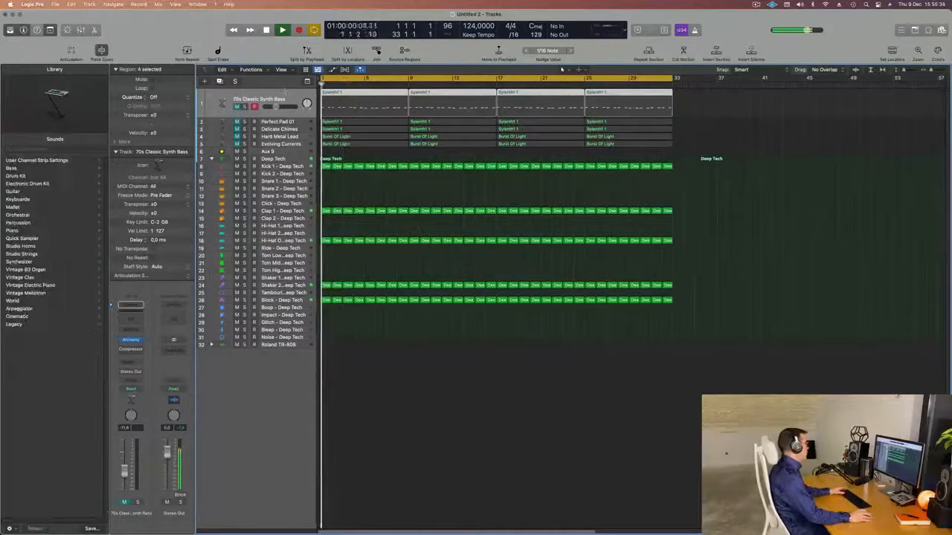
key(m)
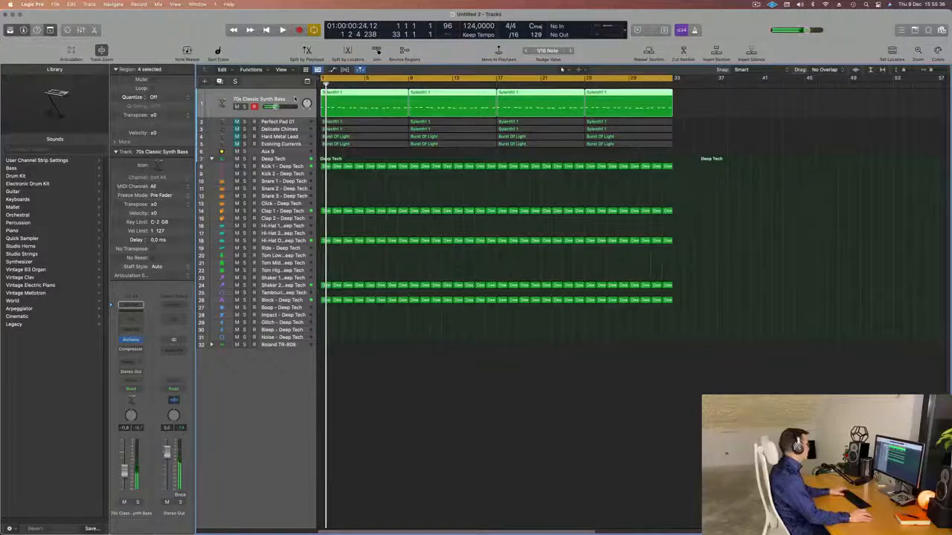
Set 70s Classic Synth Bass to about -17 dB during playback and briefly check its Alchemy instrument
key(space)
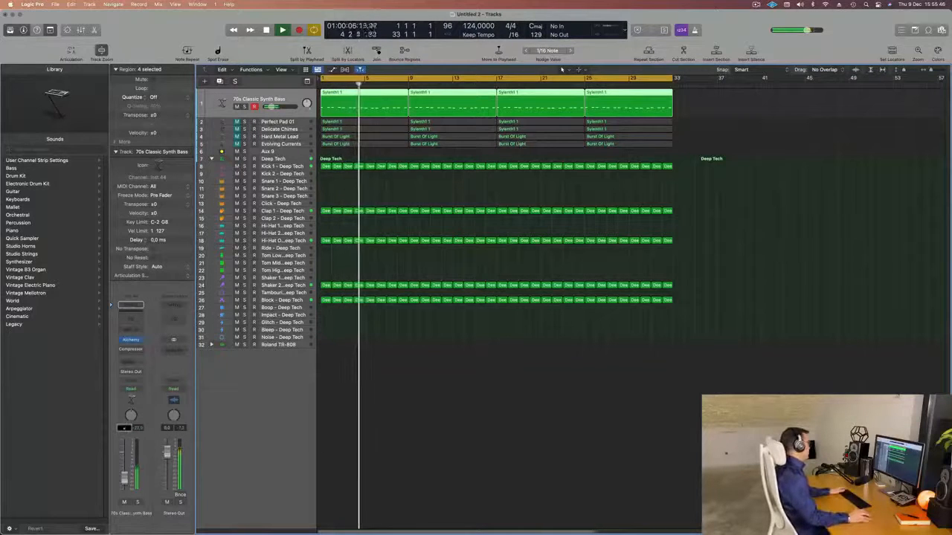
key(space)
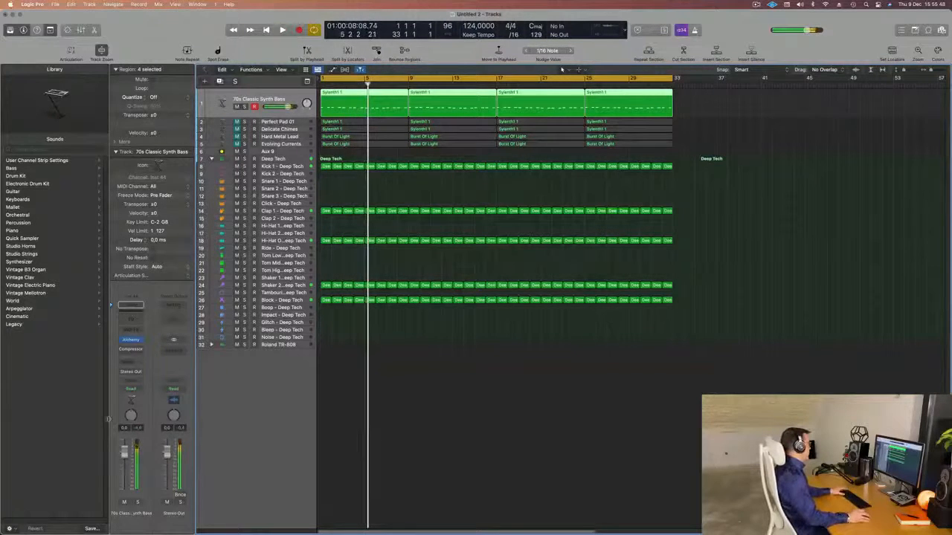
key(Return)
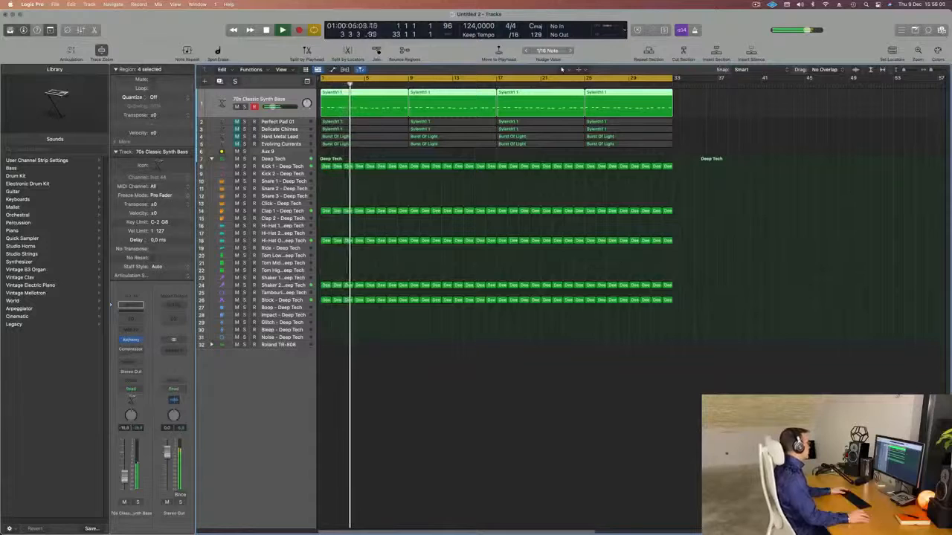
click(131, 340)
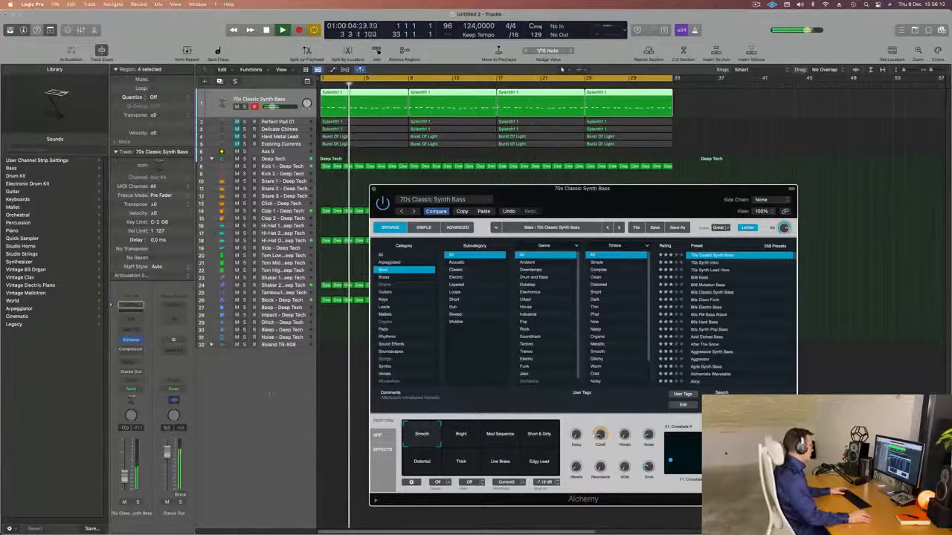
key(space)
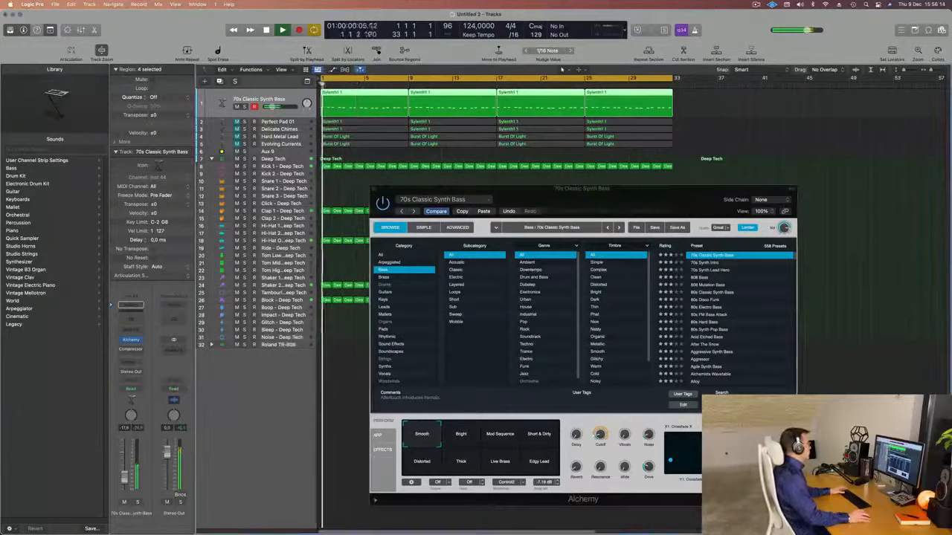
click(375, 189)
Replay from the start and set the level of Block - Deep Tech to about -22 dB
key(Return)
click(280, 301)
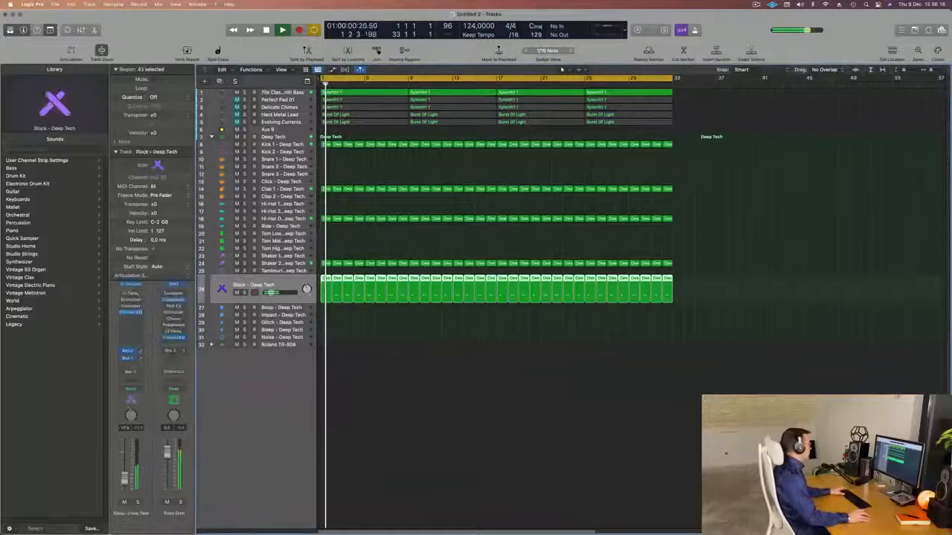
key(space)
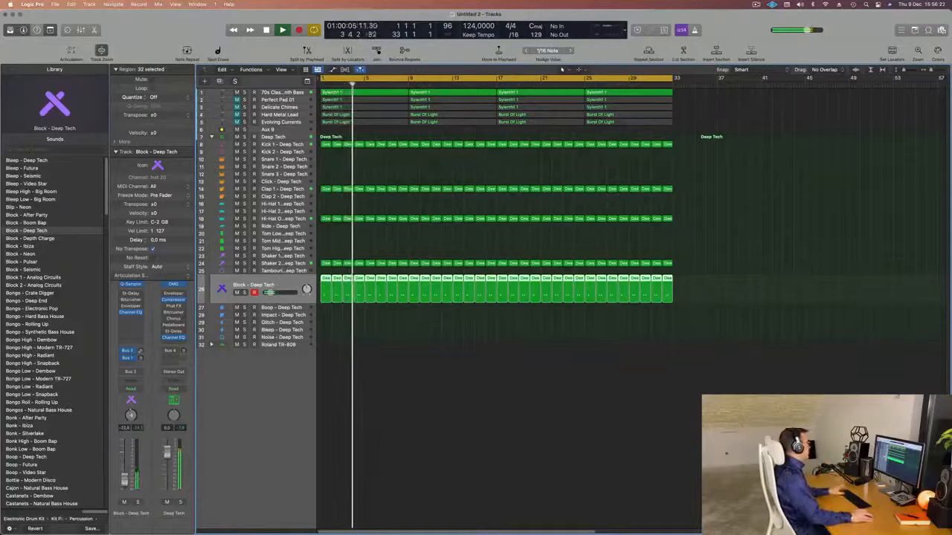
key(Return)
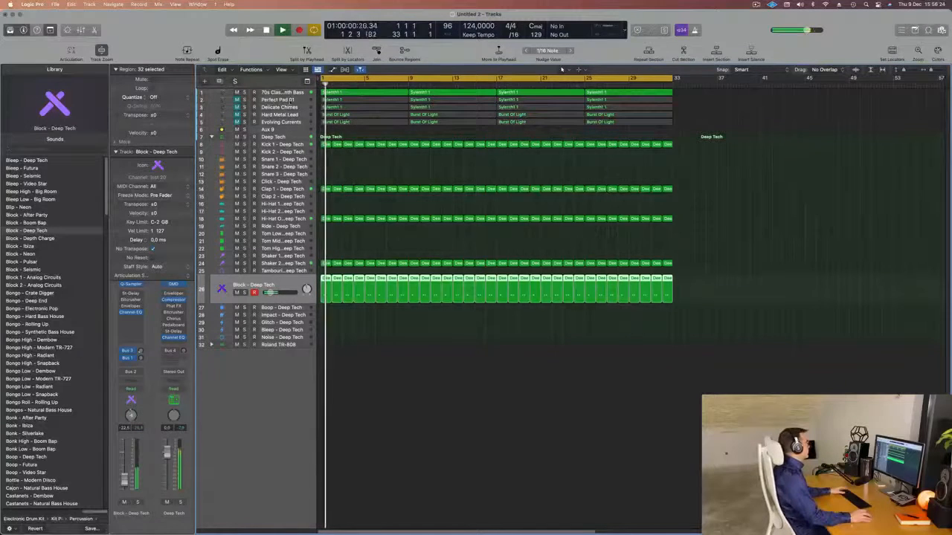
Unmute Perfect Pad 01 and set its level to about -25 dB during playback
click(290, 102)
key(Return)
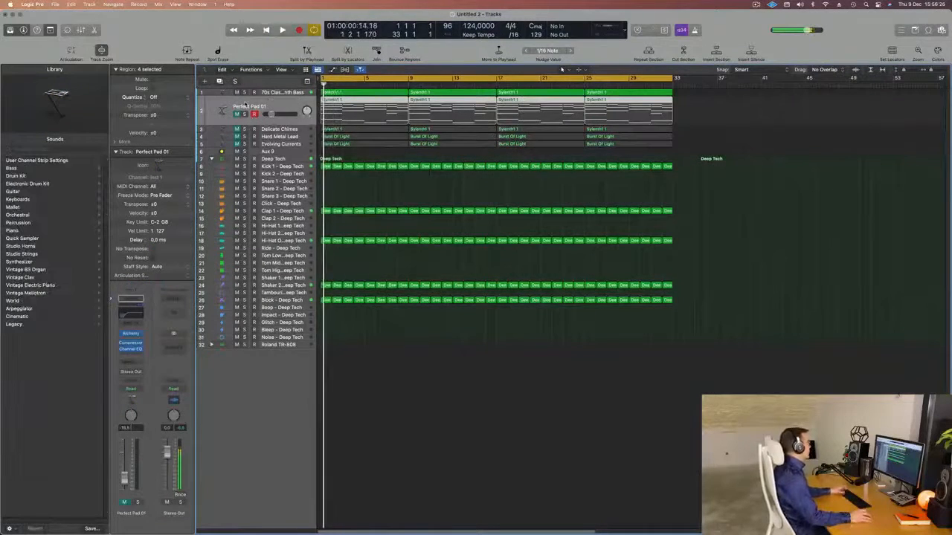
key(space)
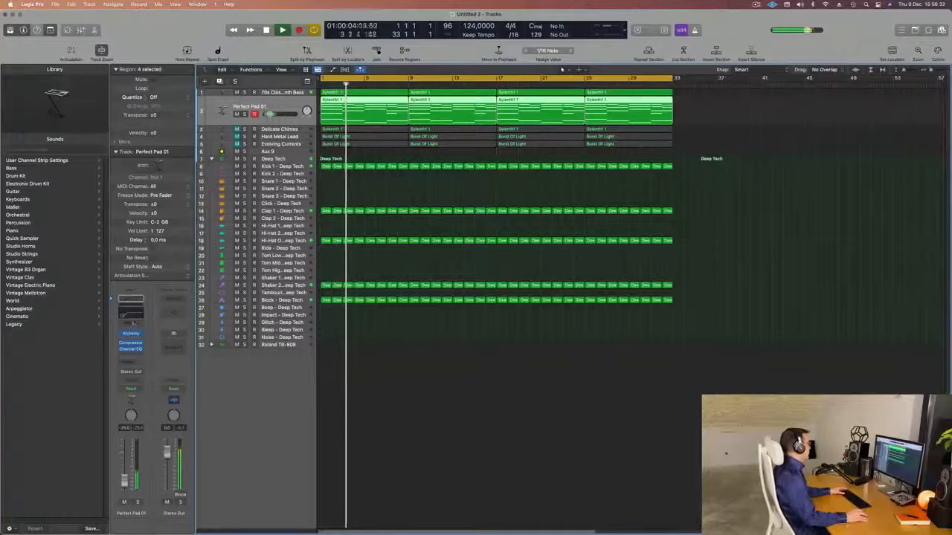
Adjust the low cut in Perfect Pad 01's Channel EQ to 158 Hz and close the EQ window
click(131, 302)
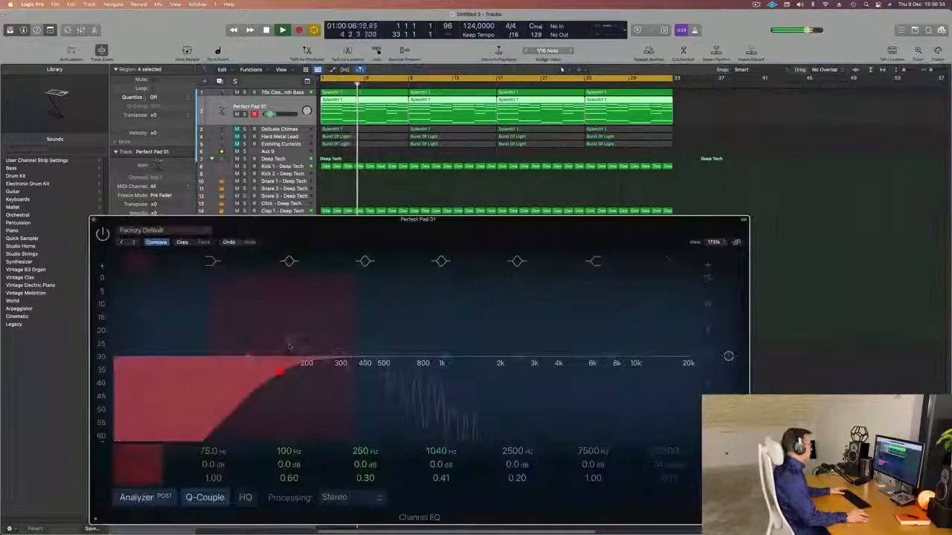
drag(285, 371, 288, 366)
key(Return)
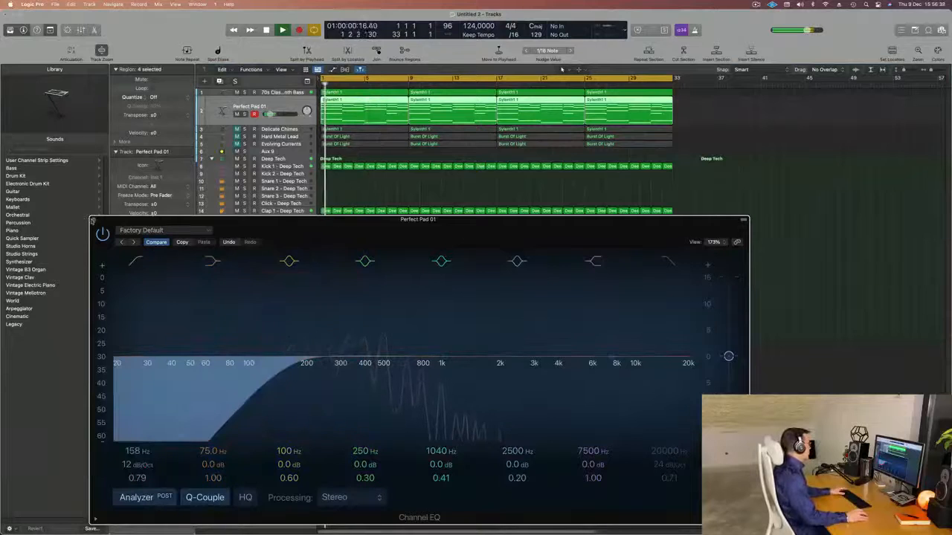
key(super+w)
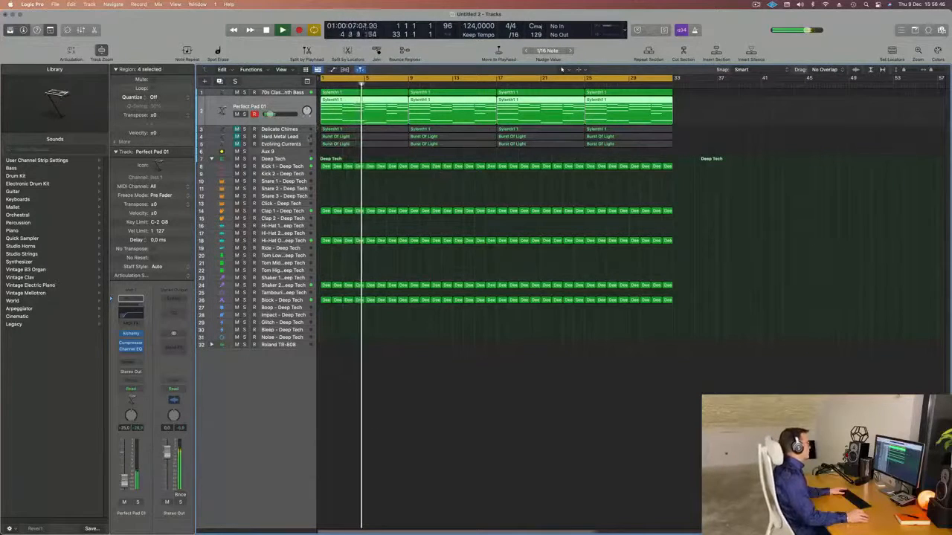
Lower Delicate Chimes to about -42 dB, unmute it, and gradually raise its level into the mix during playback
click(292, 131)
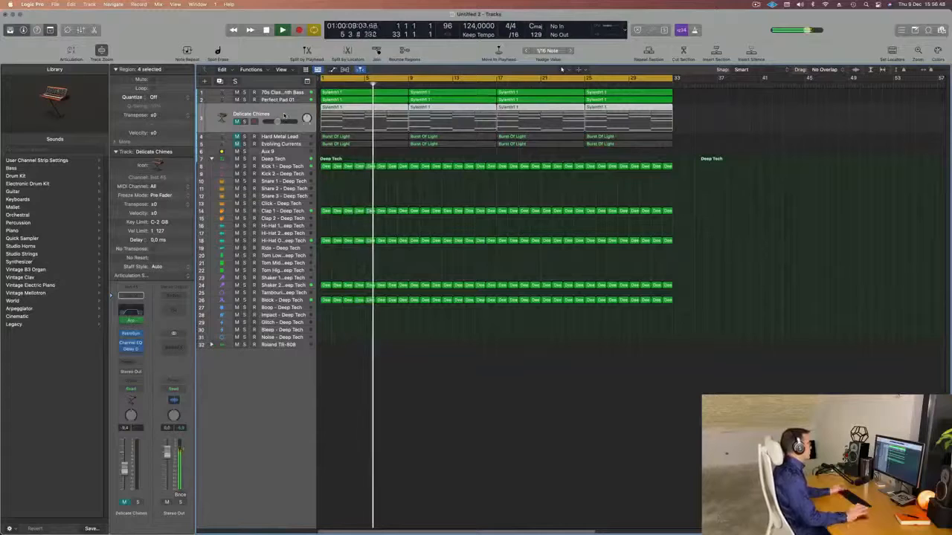
key(Return)
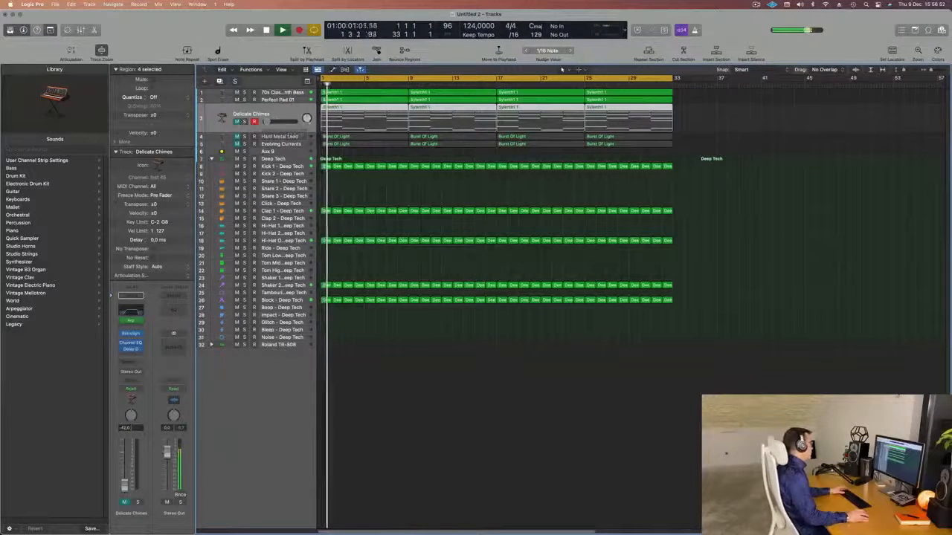
click(235, 124)
key(space)
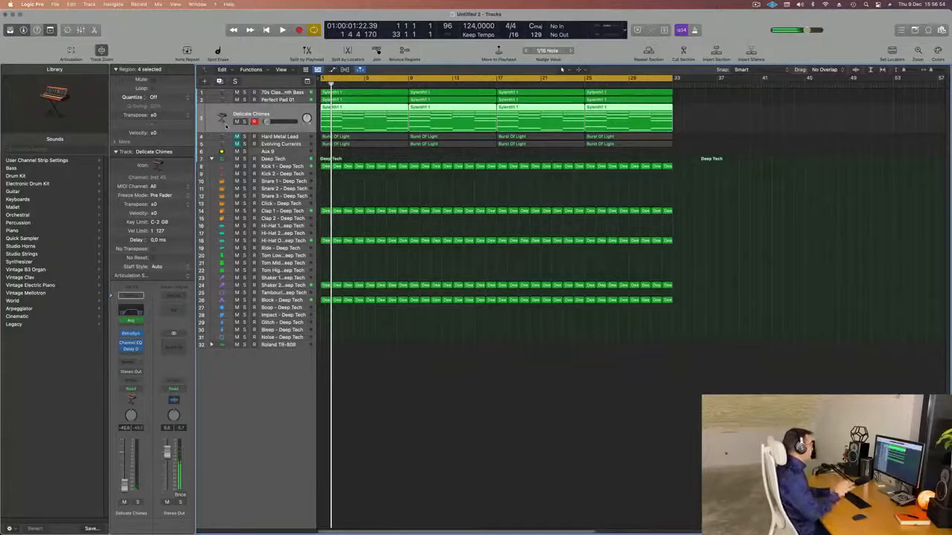
key(space)
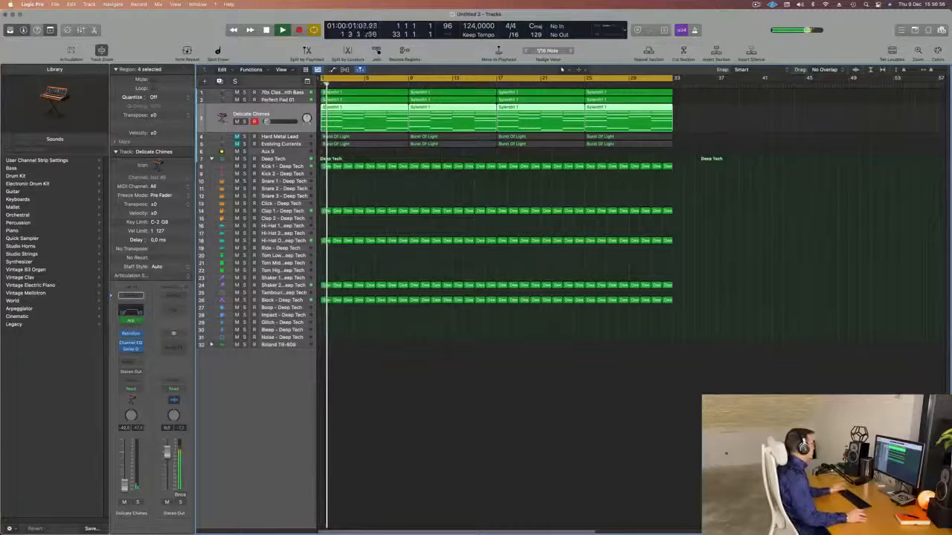
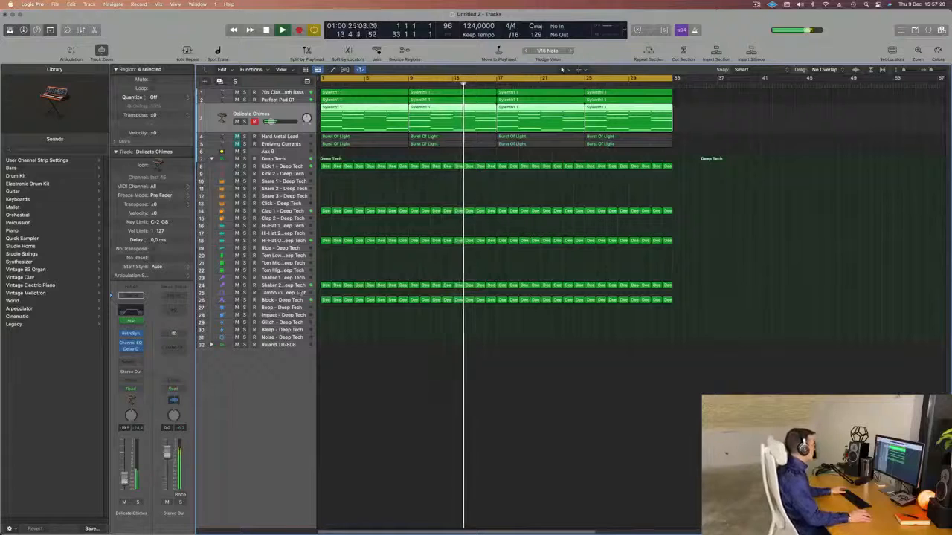
Select Block - Deep Tech and set its level to about -26 dB
click(300, 307)
click(300, 279)
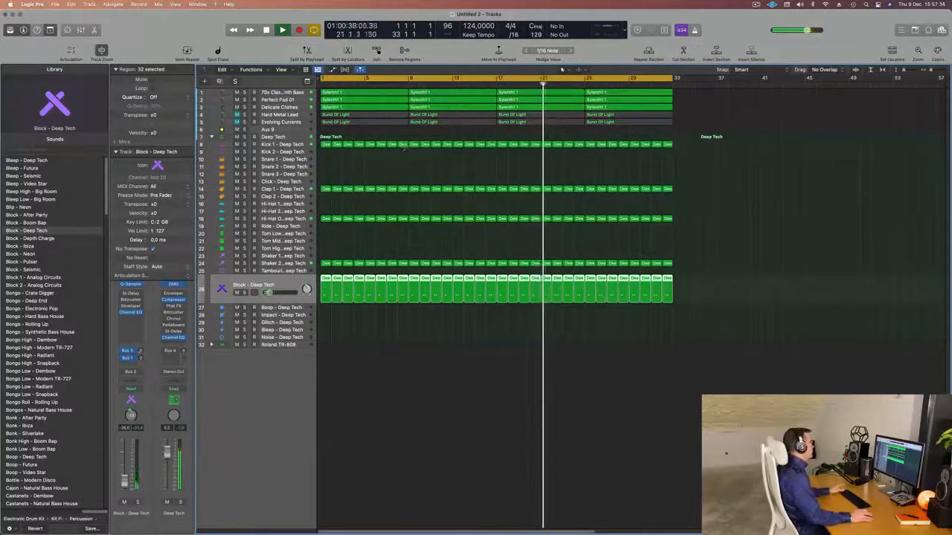
Select Delicate Chimes and audition it briefly in solo
click(290, 108)
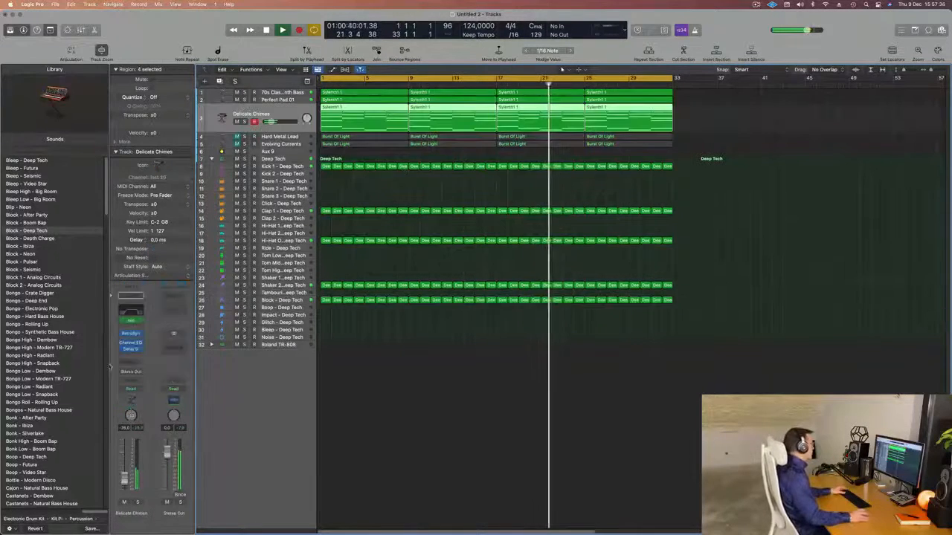
click(137, 503)
click(137, 503)
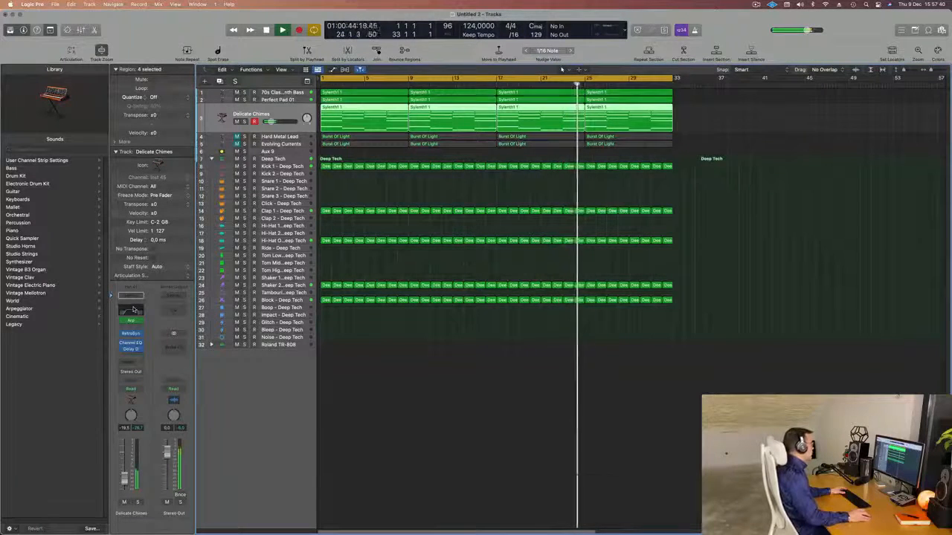
Compare Delicate Chimes with its EQ cuts on and off, set the high cut to 3780 Hz, and close the Channel EQ
click(131, 310)
click(282, 139)
click(814, 139)
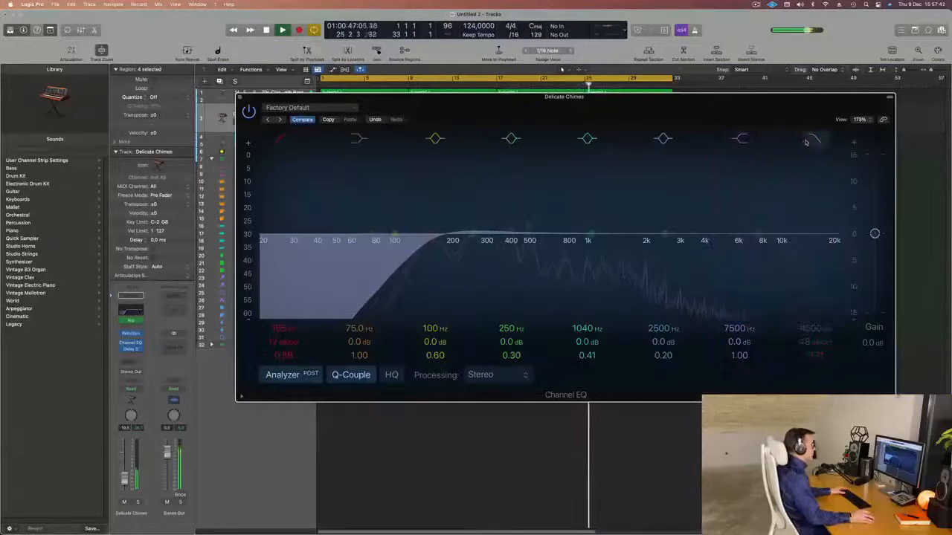
click(805, 142)
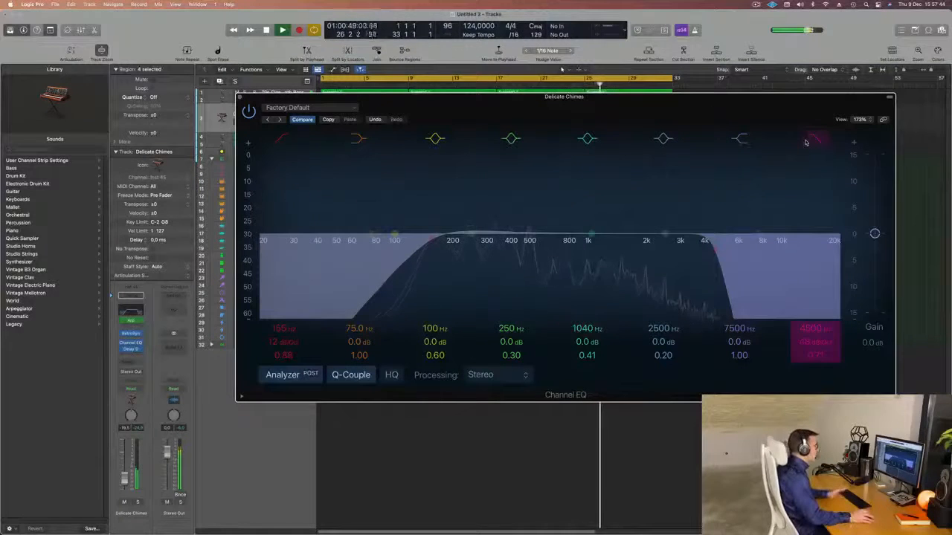
drag(710, 247, 695, 251)
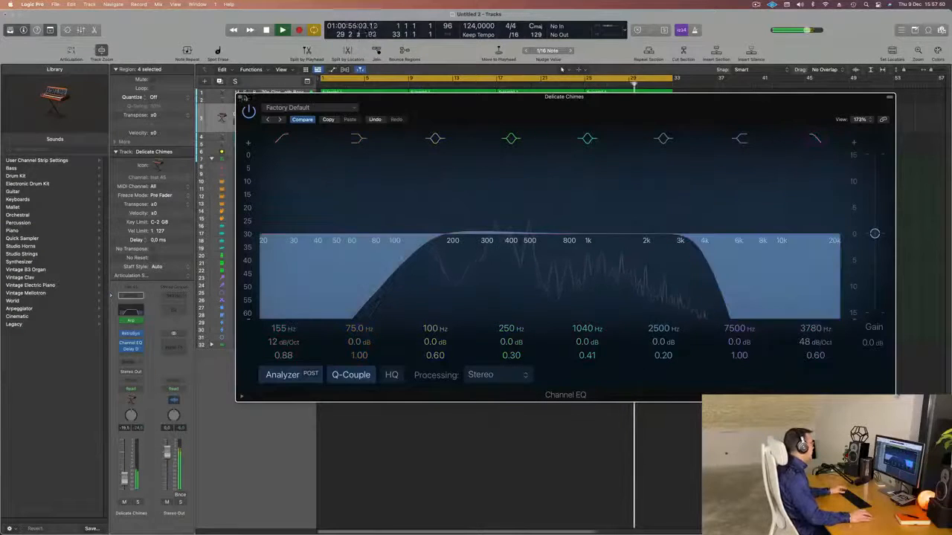
click(239, 97)
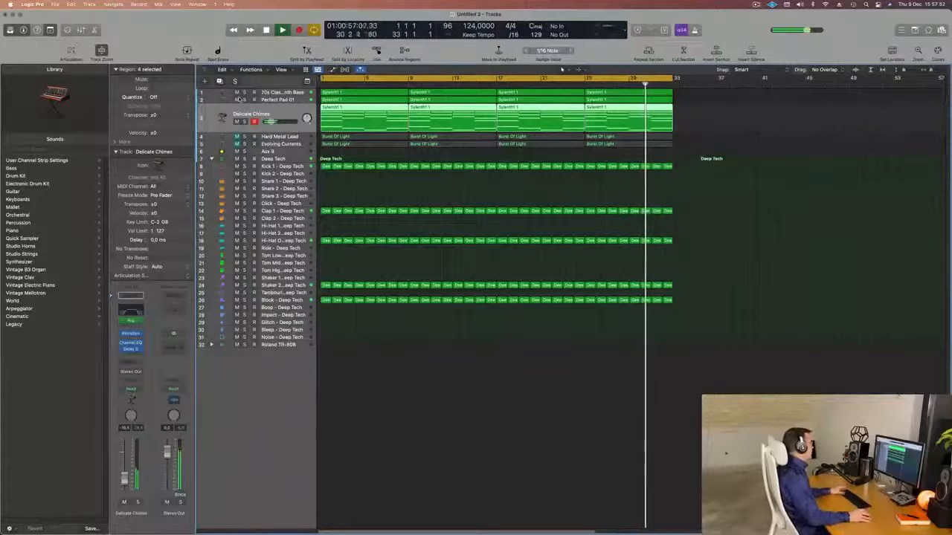
Lower Aux 9 to about -42 dB while muted, and unmute it together with Hard Metal Lead and Evolving Currents
click(238, 141)
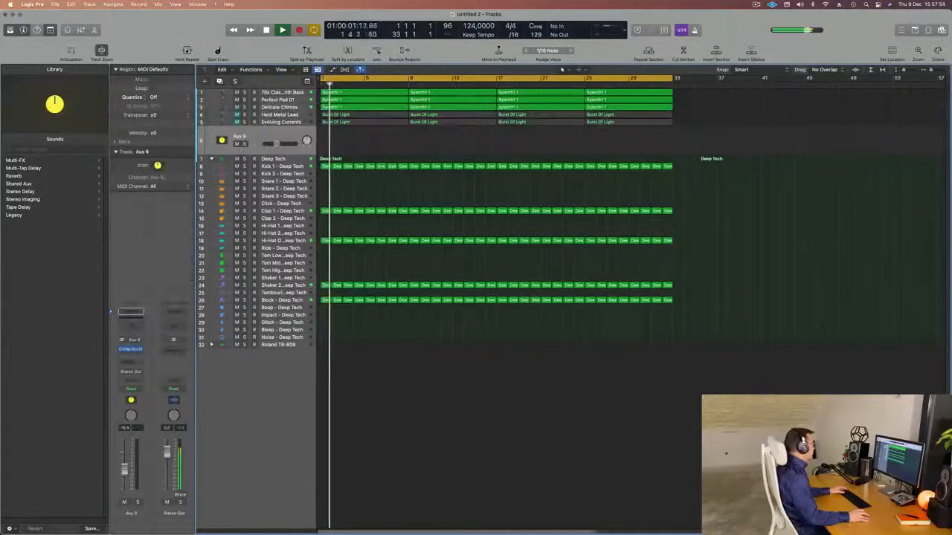
click(237, 143)
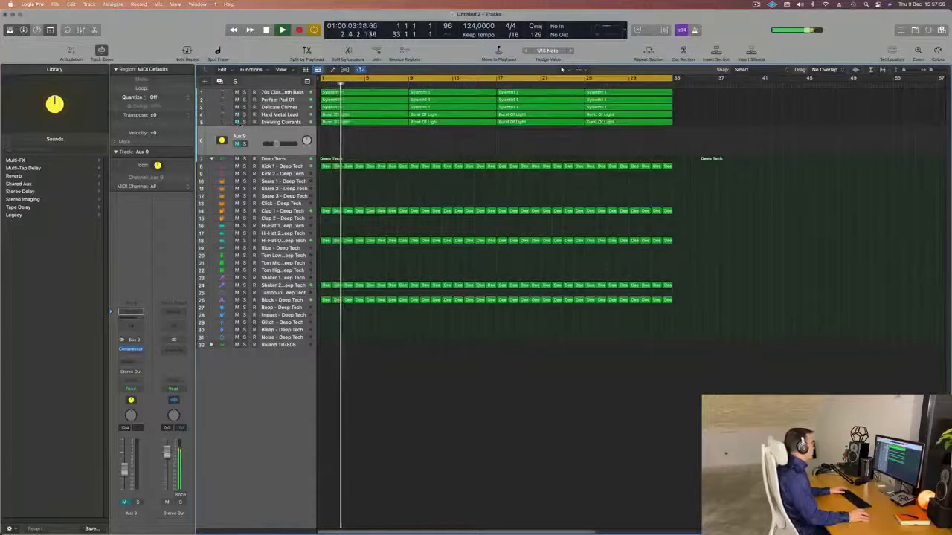
drag(276, 143, 266, 142)
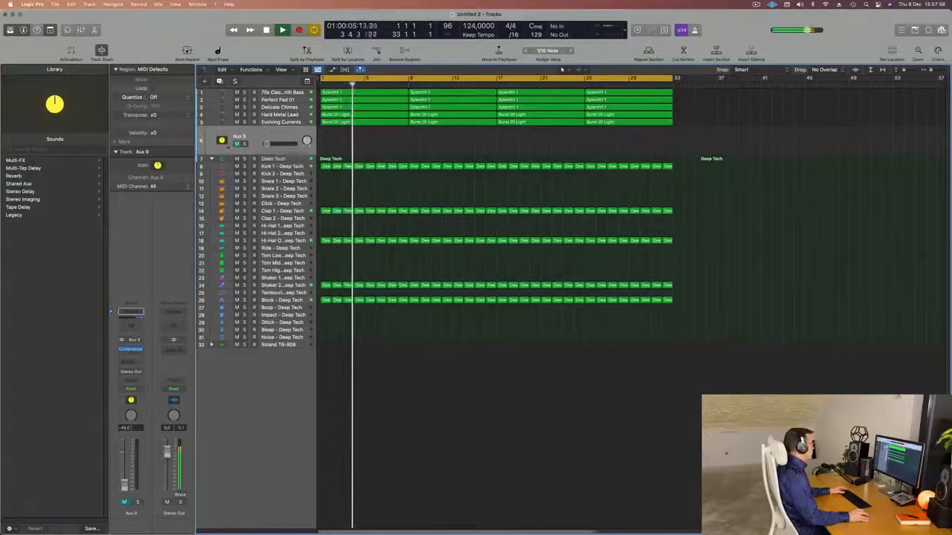
key(space)
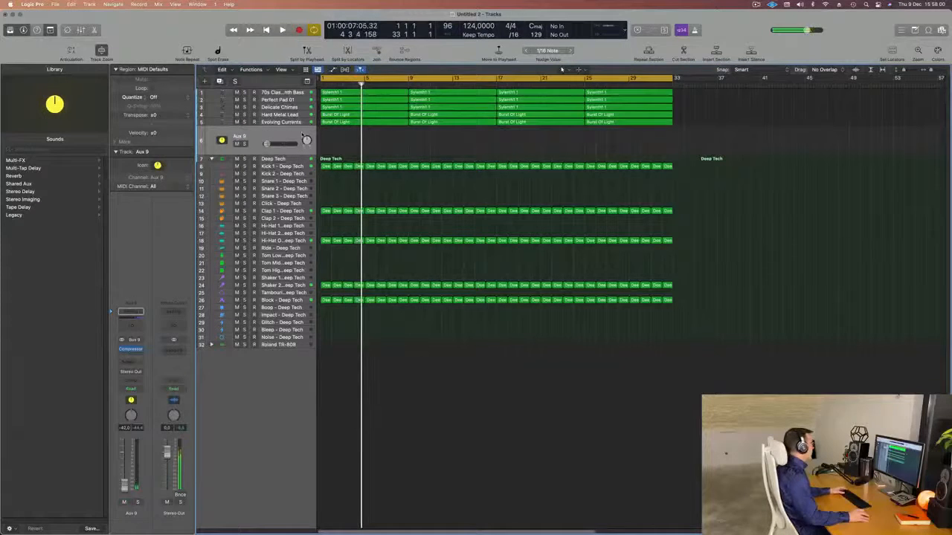
Turn down the Bus 8 sends on Hard Metal Lead and Evolving Currents, checking them during playback from the start
click(296, 114)
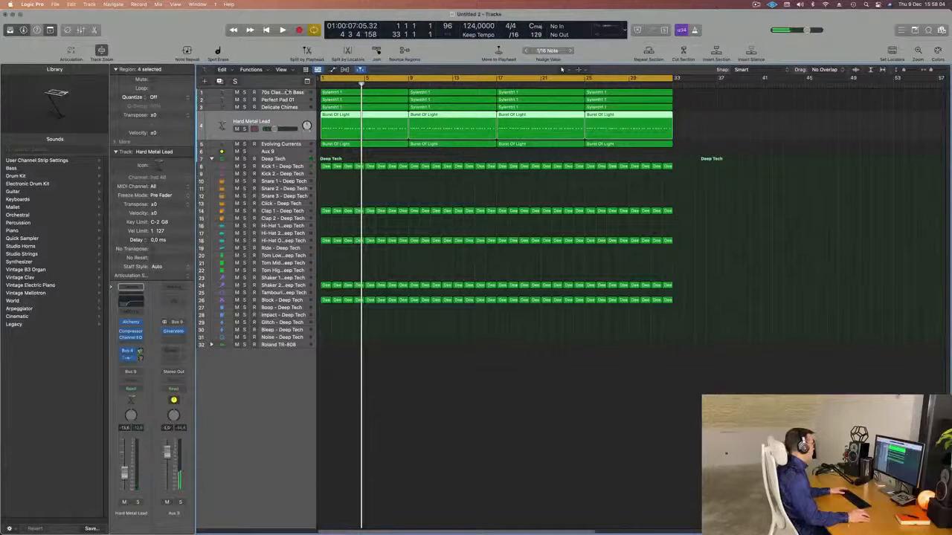
click(296, 144)
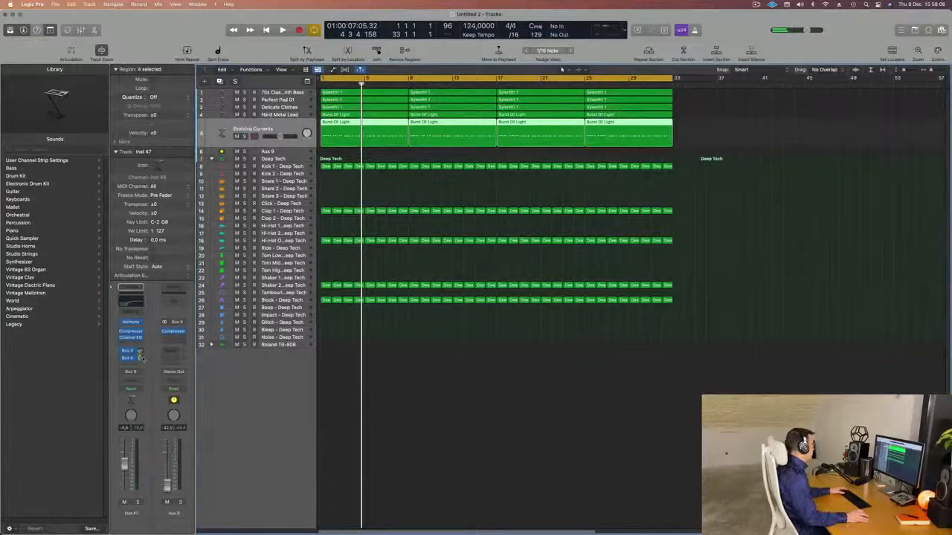
key(Return)
key(space)
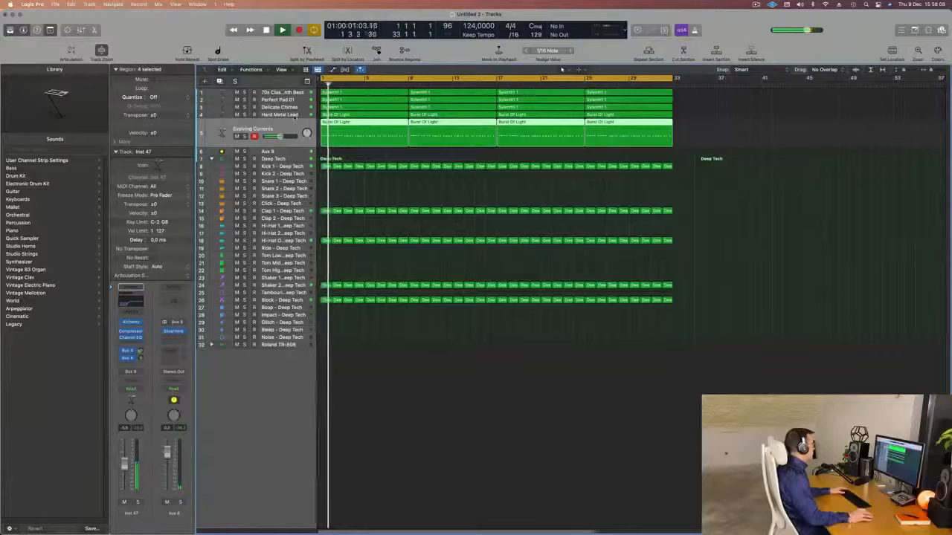
click(296, 115)
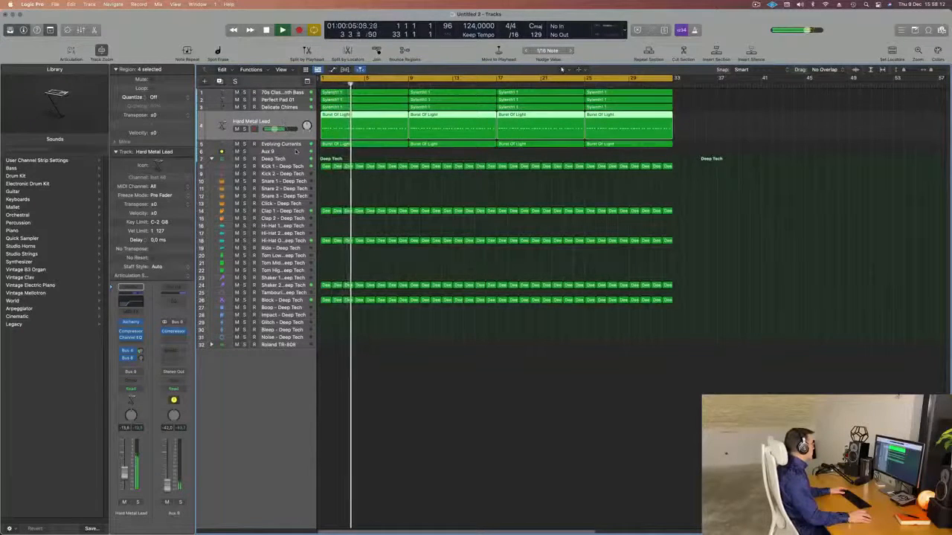
Turn Aux 9 fully down and lower the Bus 4 sends on Hard Metal Lead and Evolving Currents
click(296, 152)
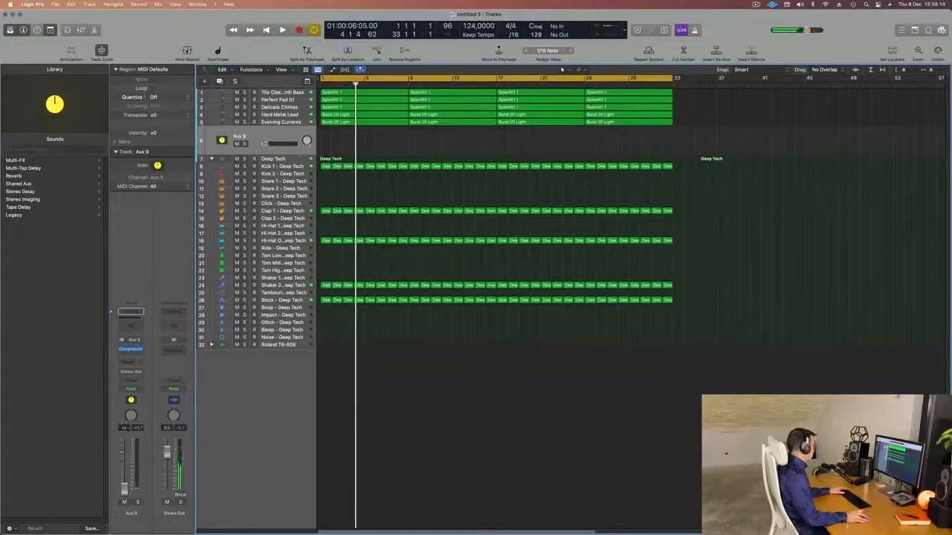
key(space)
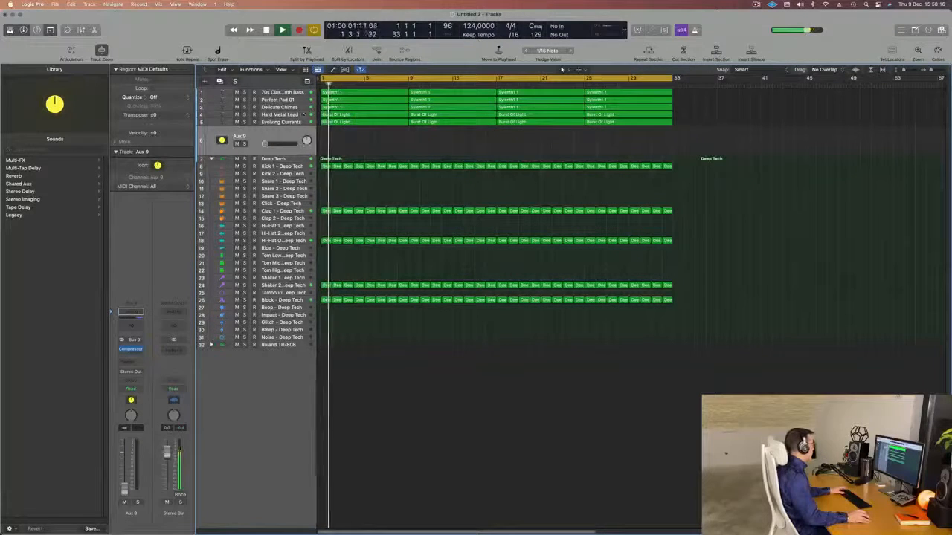
click(298, 114)
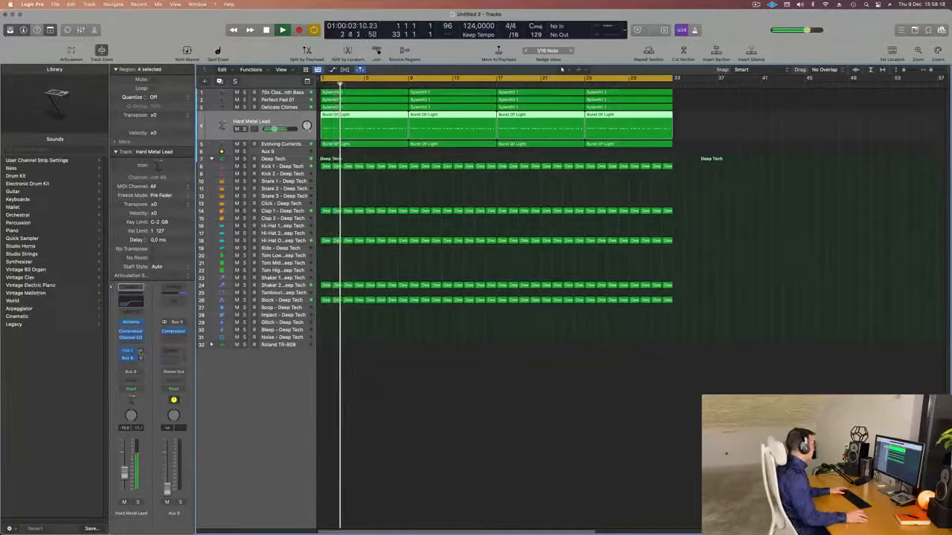
click(302, 144)
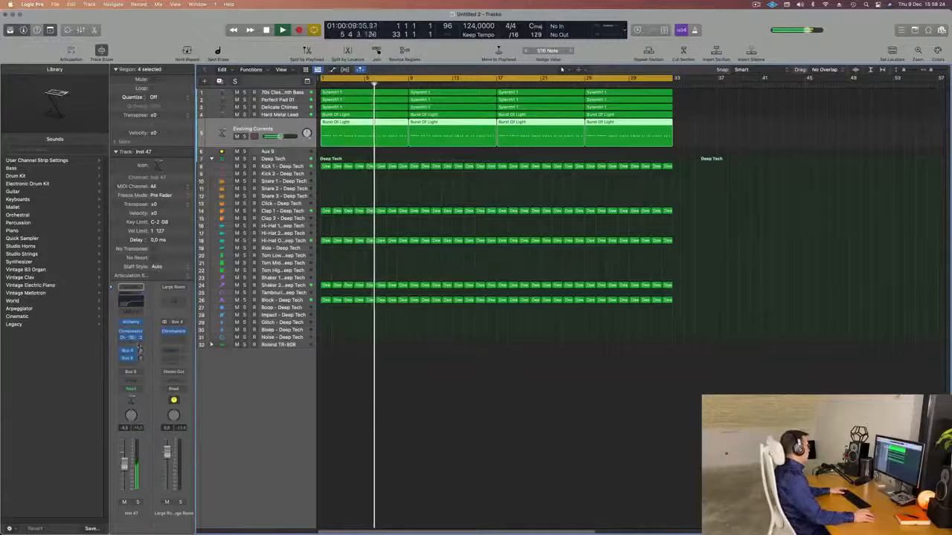
key(space)
key(space)
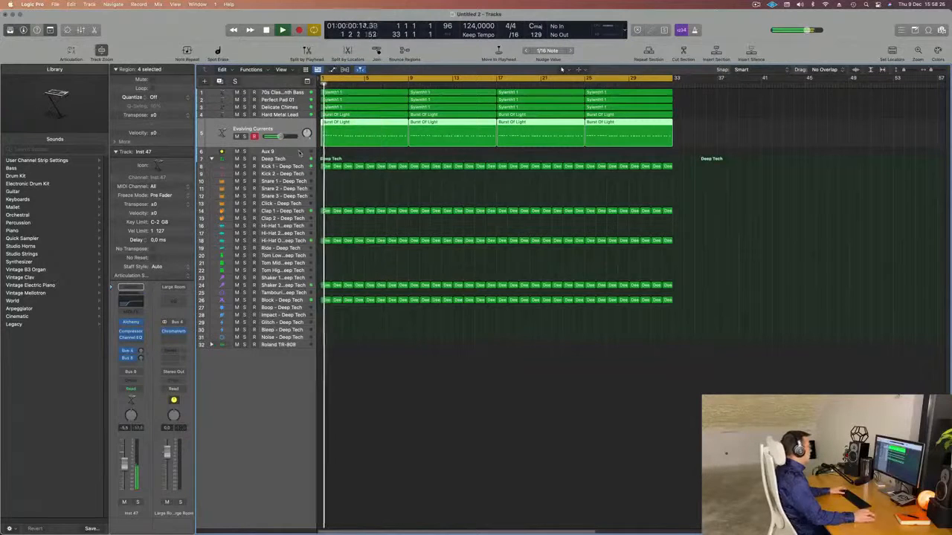
Gradually bring Aux 9 up to about -14.6 dB during playback
click(301, 153)
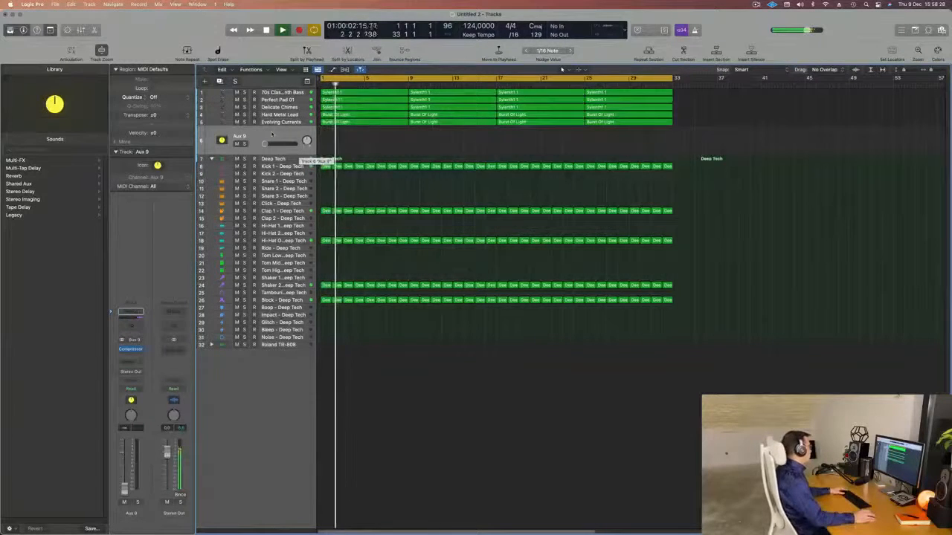
key(space)
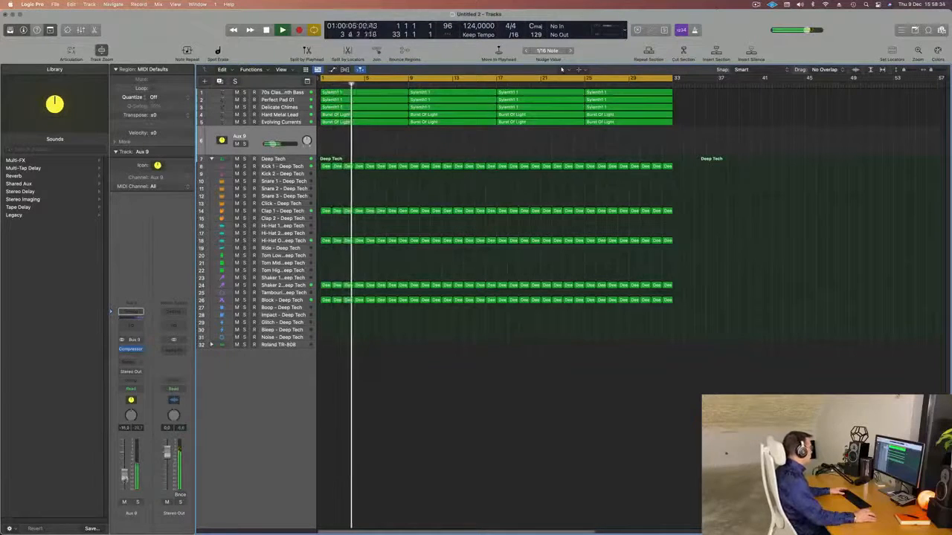
Add a send from Aux 9 to Bus 8 and raise Aux 9 to about -12.8 dB
click(129, 366)
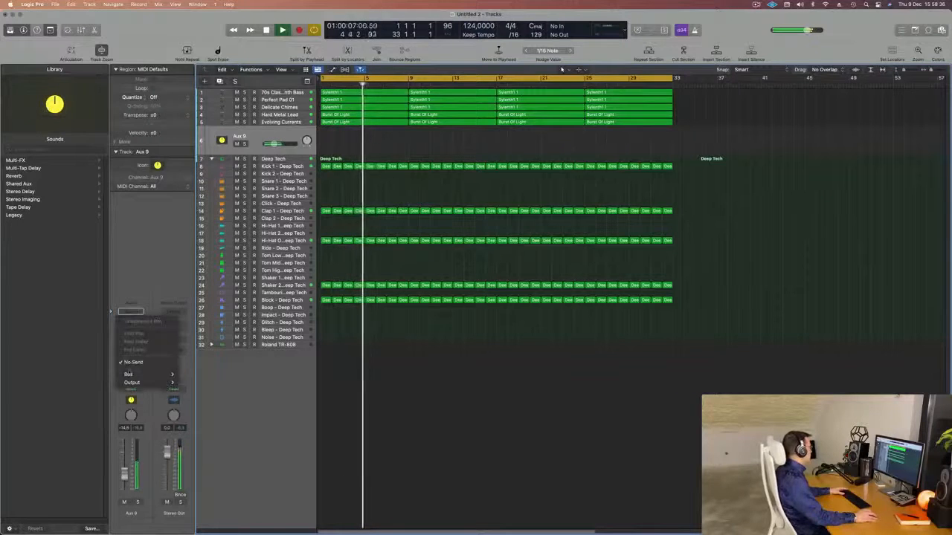
mouse_move(138, 374)
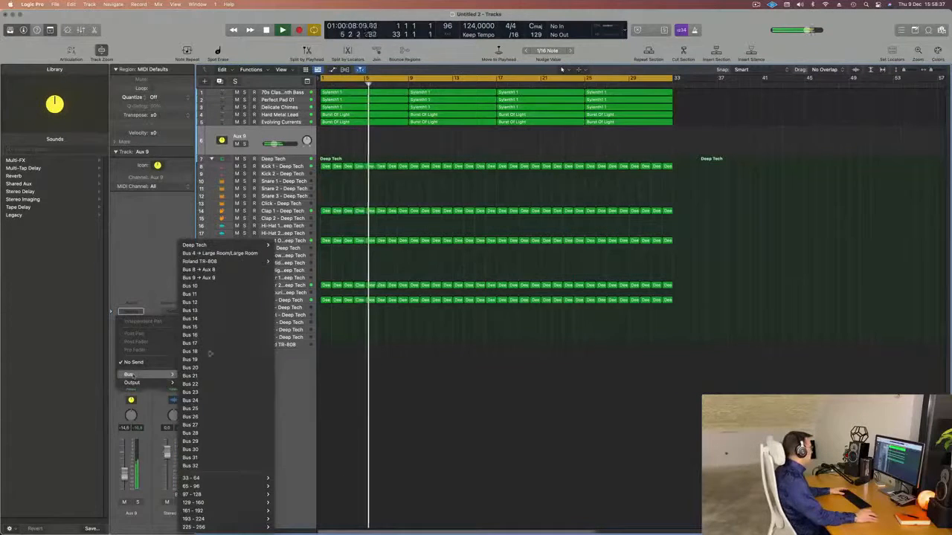
click(224, 279)
key(space)
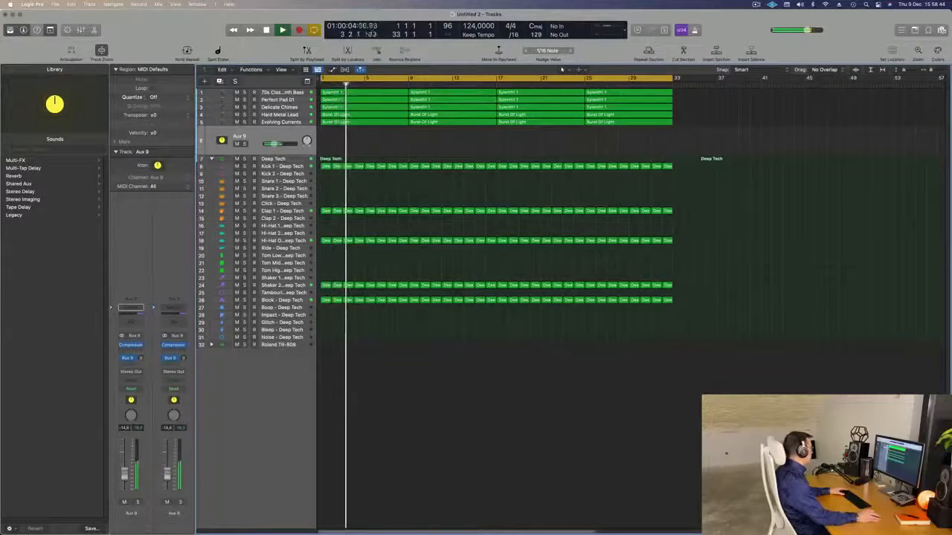
click(130, 359)
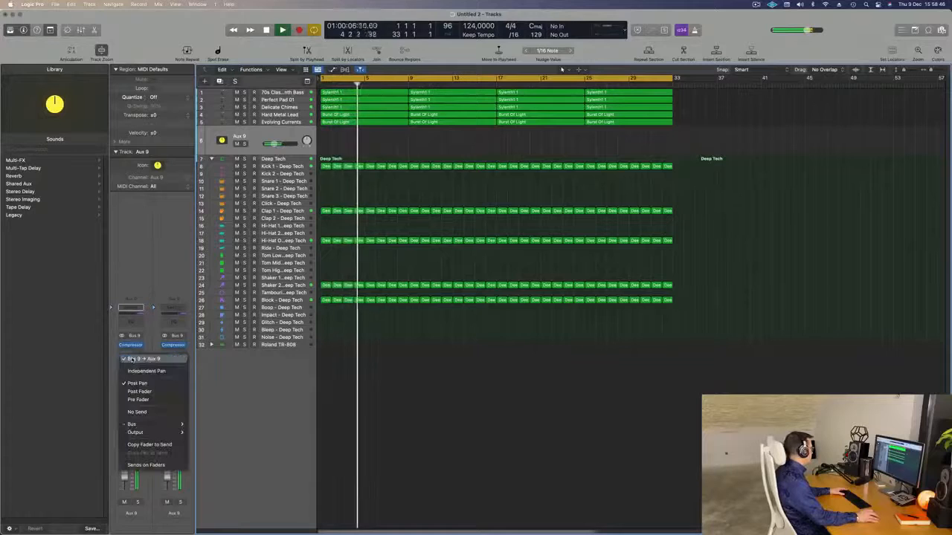
mouse_move(142, 424)
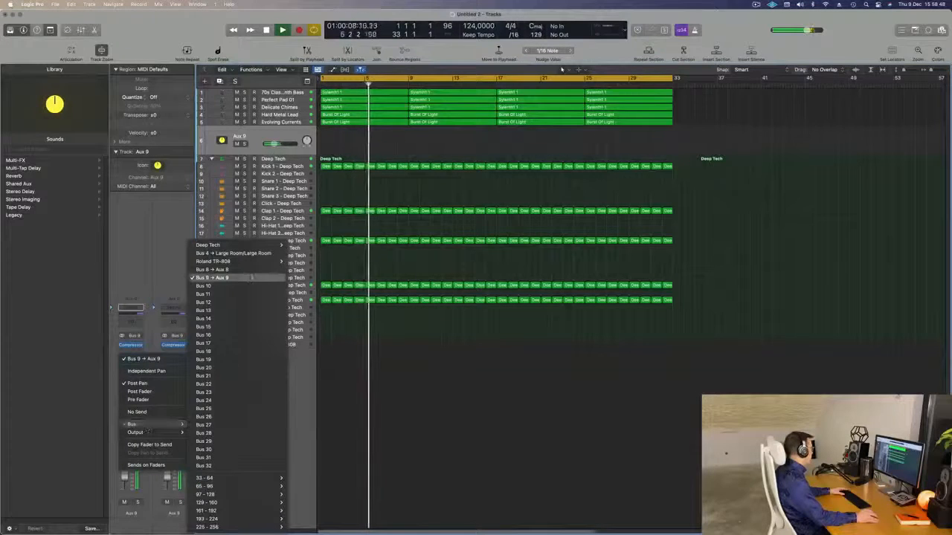
click(249, 271)
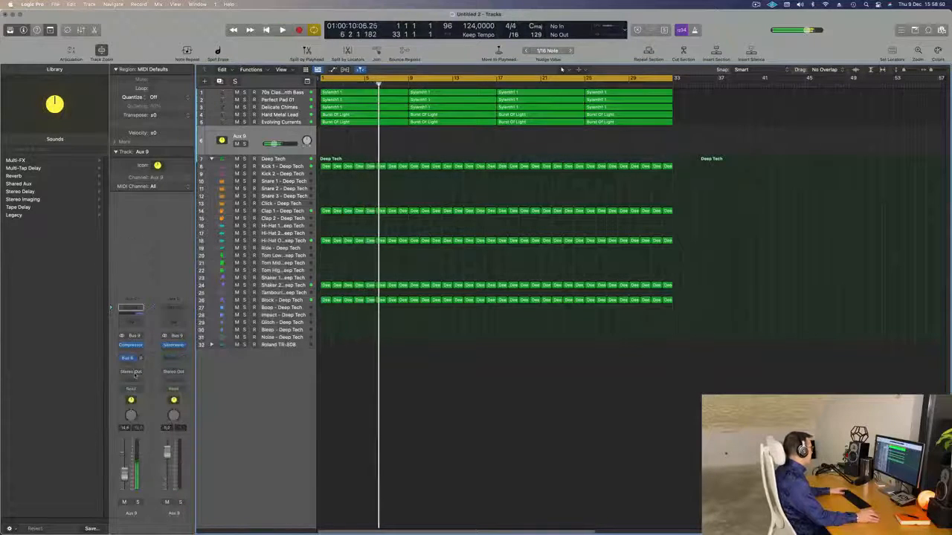
key(space)
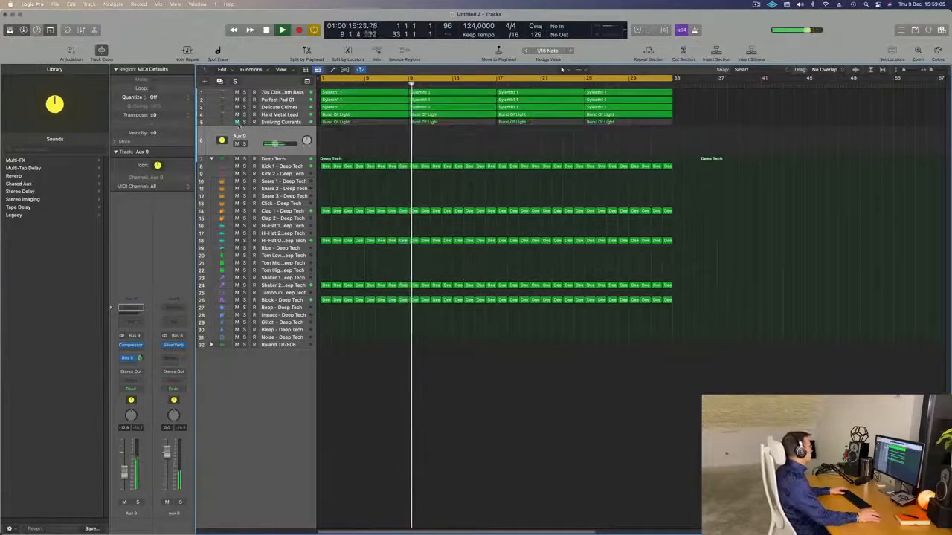
Set Hard Metal Lead to about -11.2 dB while playing from the start, and unmute Evolving Currents
click(283, 116)
key(Return)
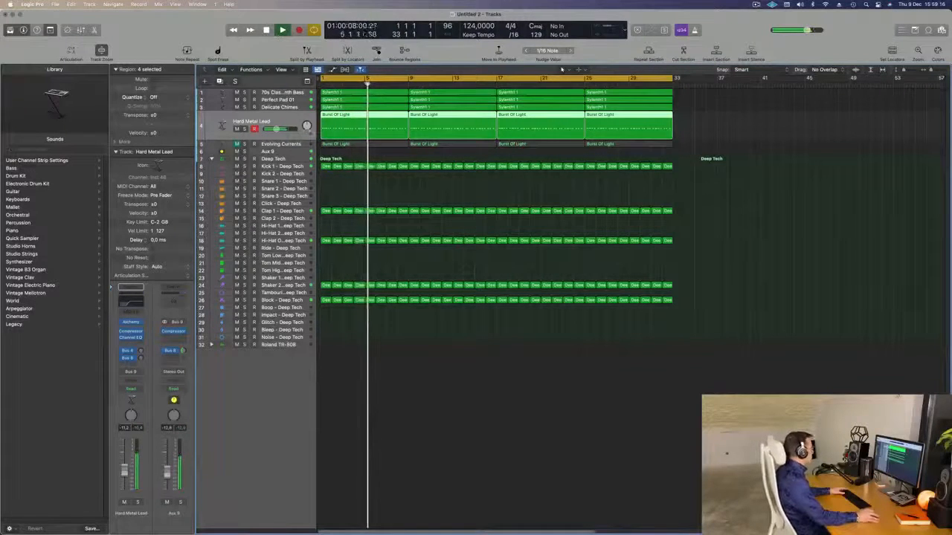
key(Down)
key(m)
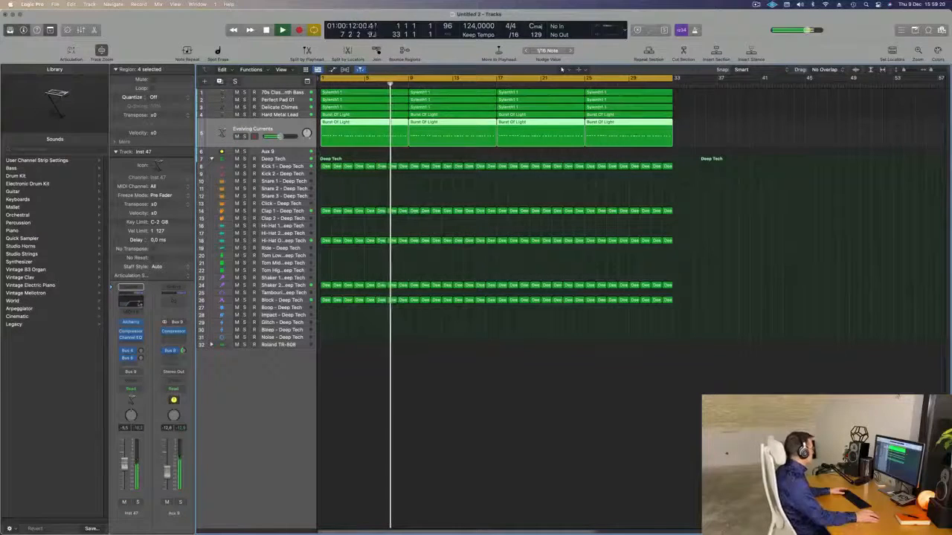
Show the Alchemy synth on Evolving Currents, audition its performance snapshots, and choose Unison Pluck
key(v)
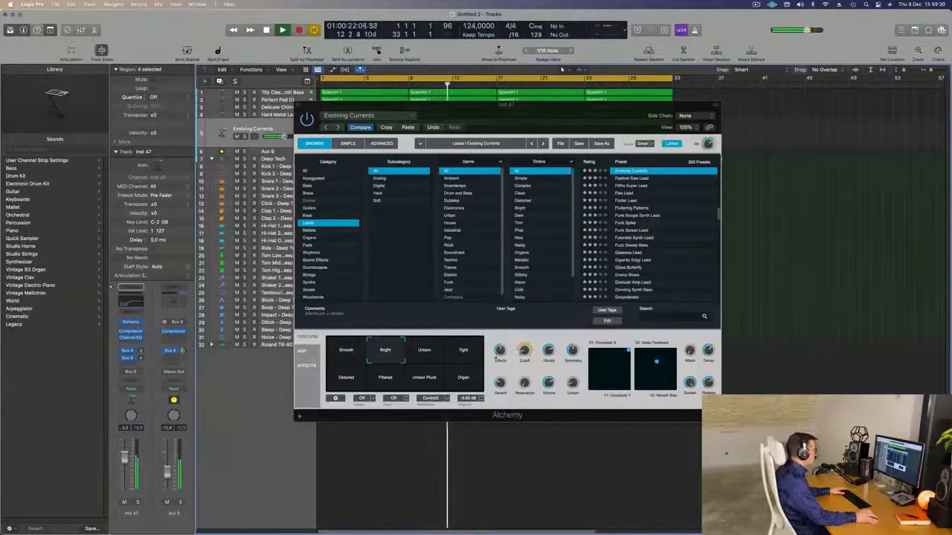
click(354, 352)
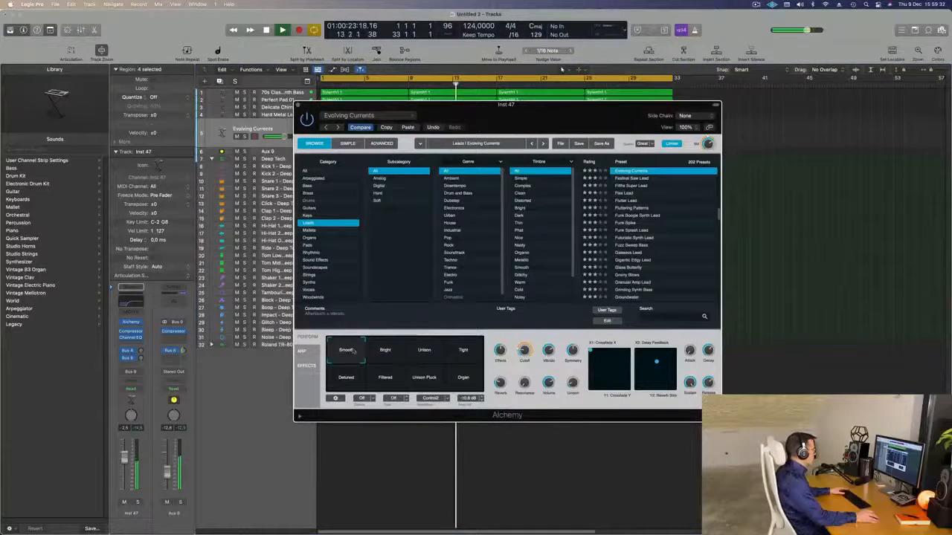
click(424, 352)
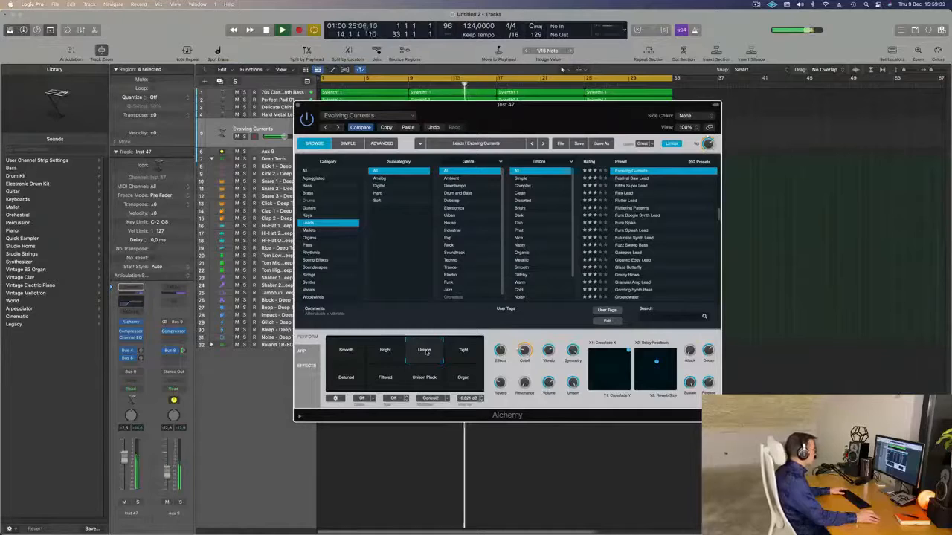
click(462, 353)
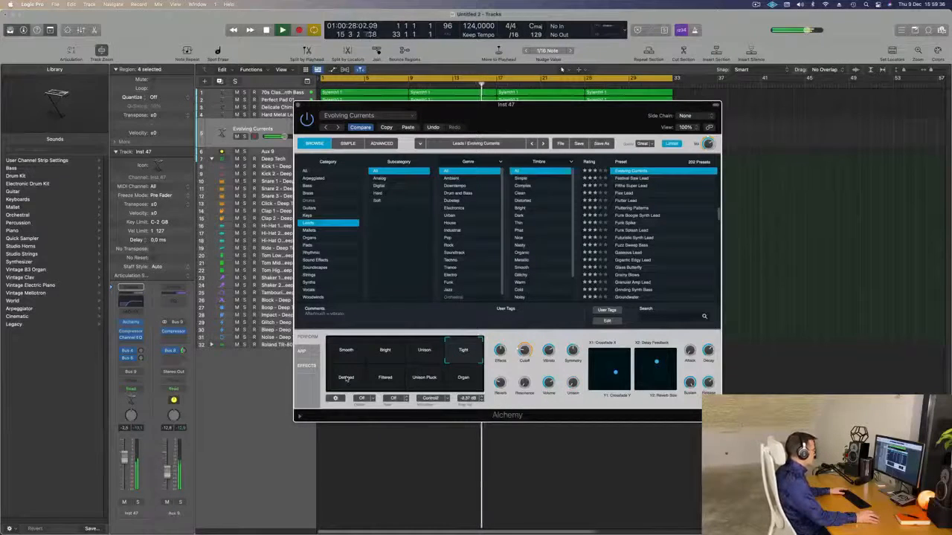
click(428, 383)
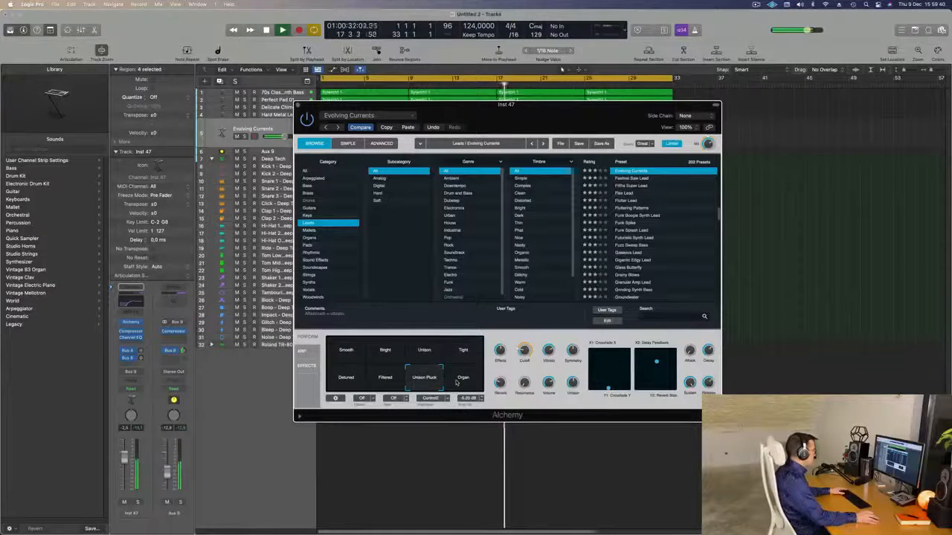
click(456, 382)
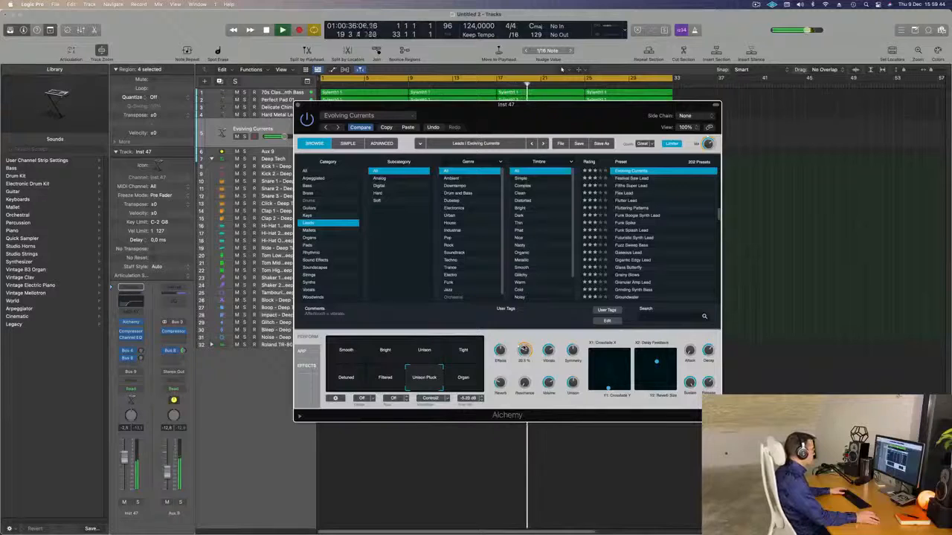
Raise Evolving Currents to about -0.7 dB and close the Alchemy window
click(124, 458)
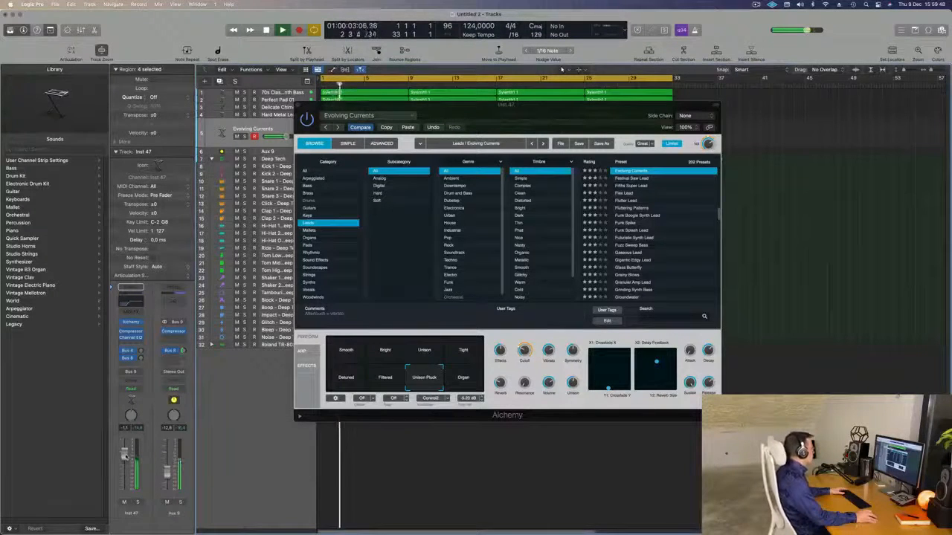
drag(451, 116, 426, 142)
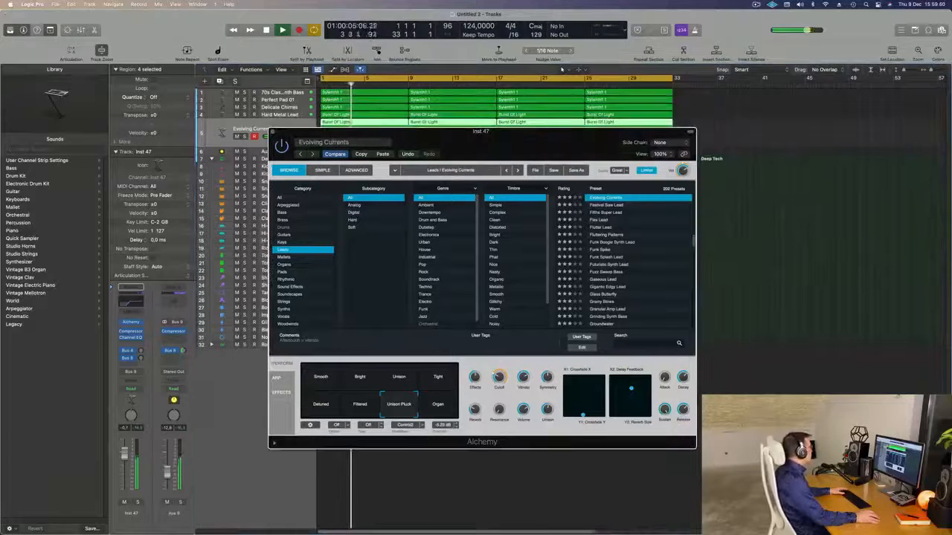
click(273, 132)
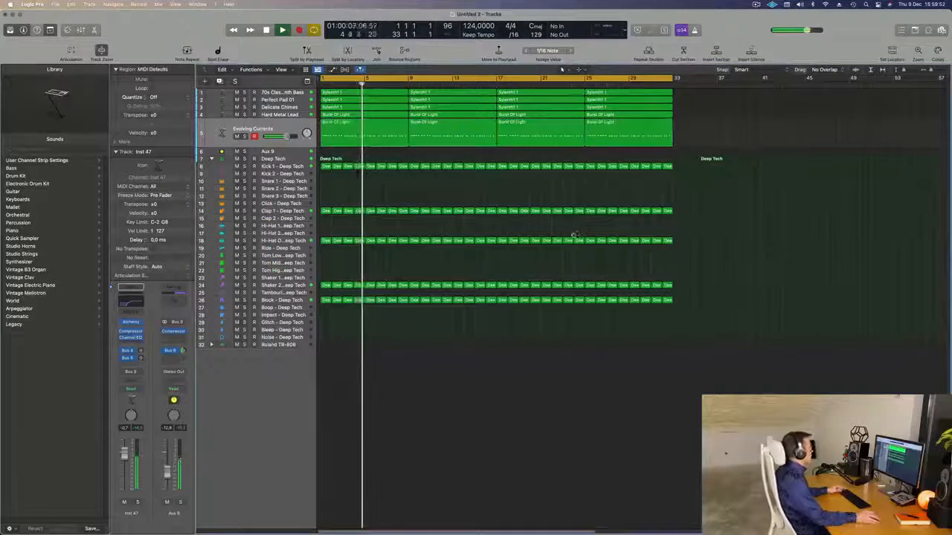
Select Aux 9 and increase its individual track height to 24
key(super+Left)
key(super+Right)
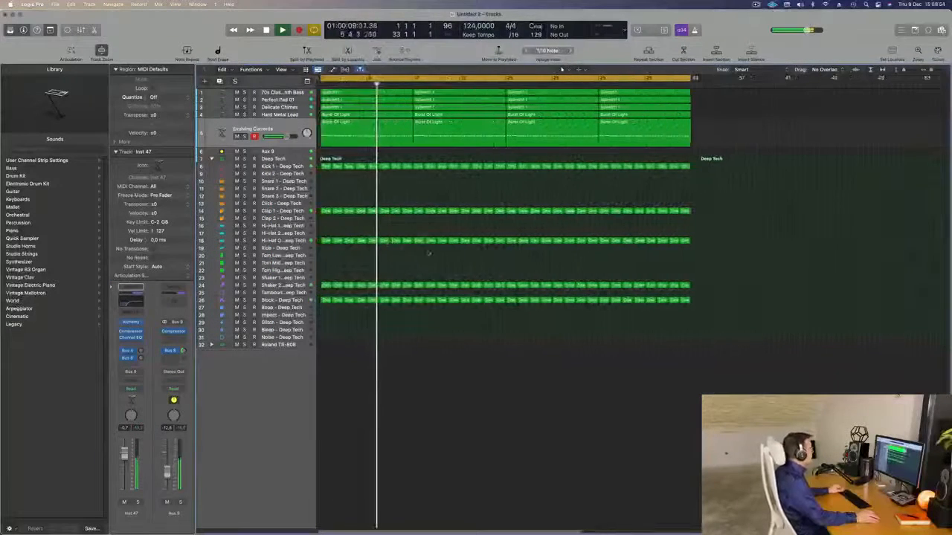
key(super+Down)
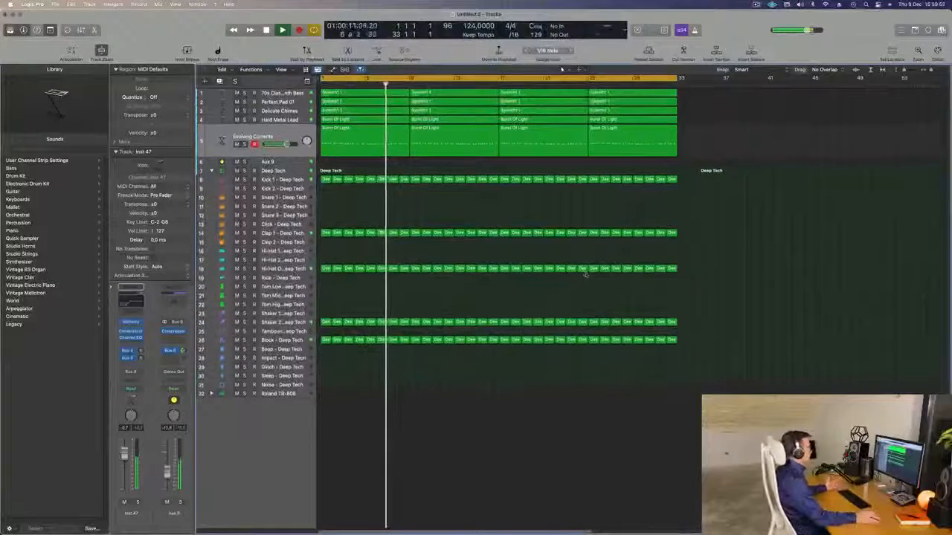
click(276, 162)
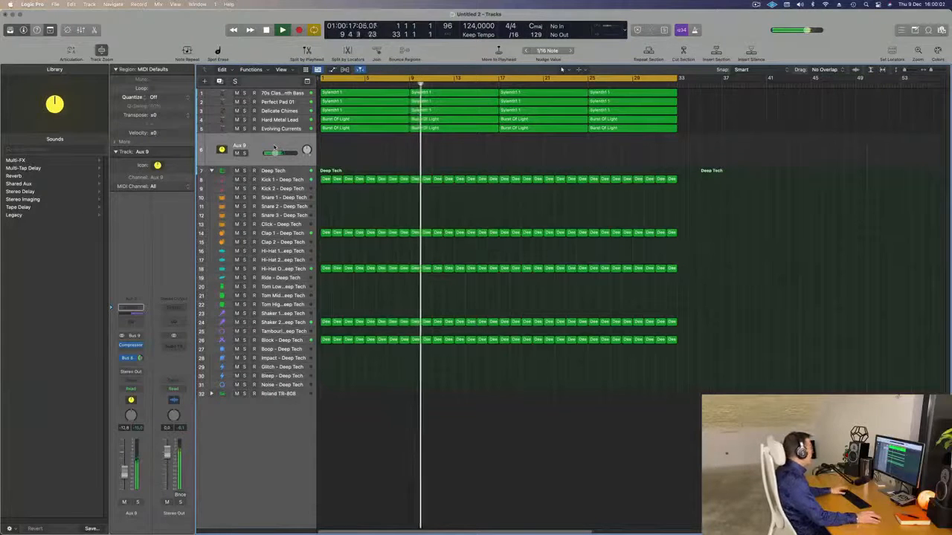
drag(296, 163, 294, 188)
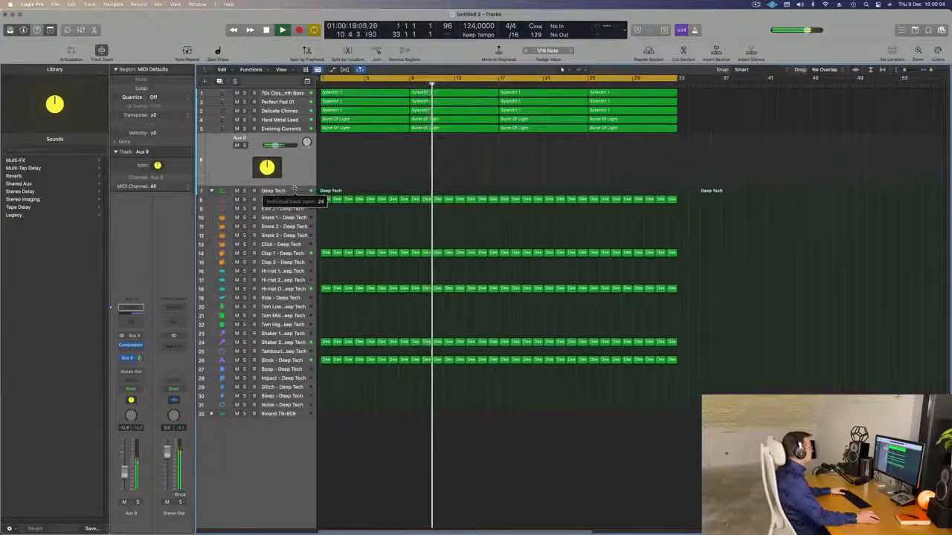